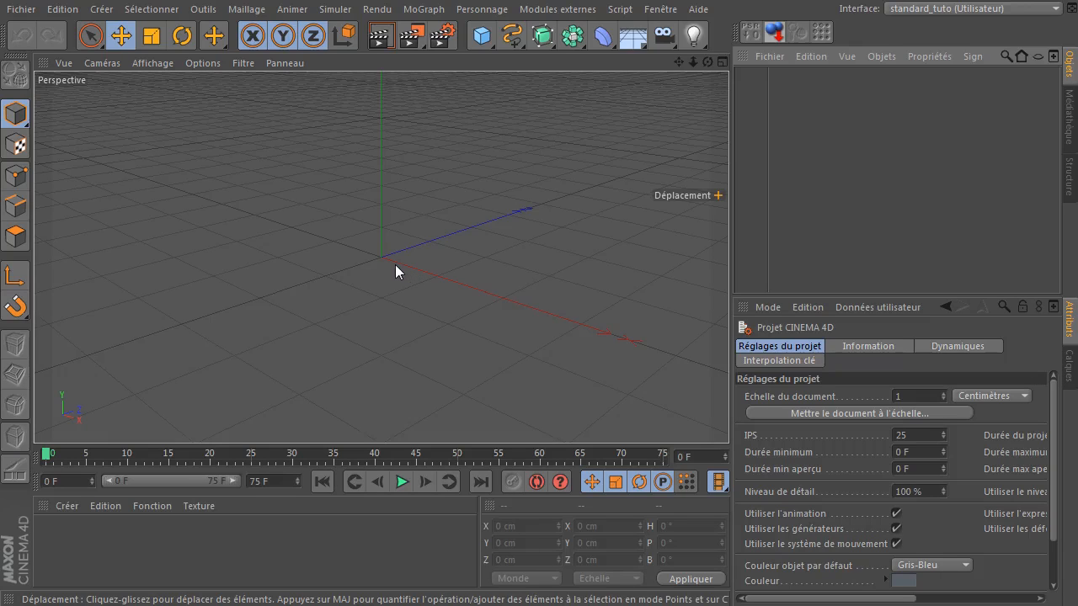
{"action": "left_click", "coordinate": [246, 9]}
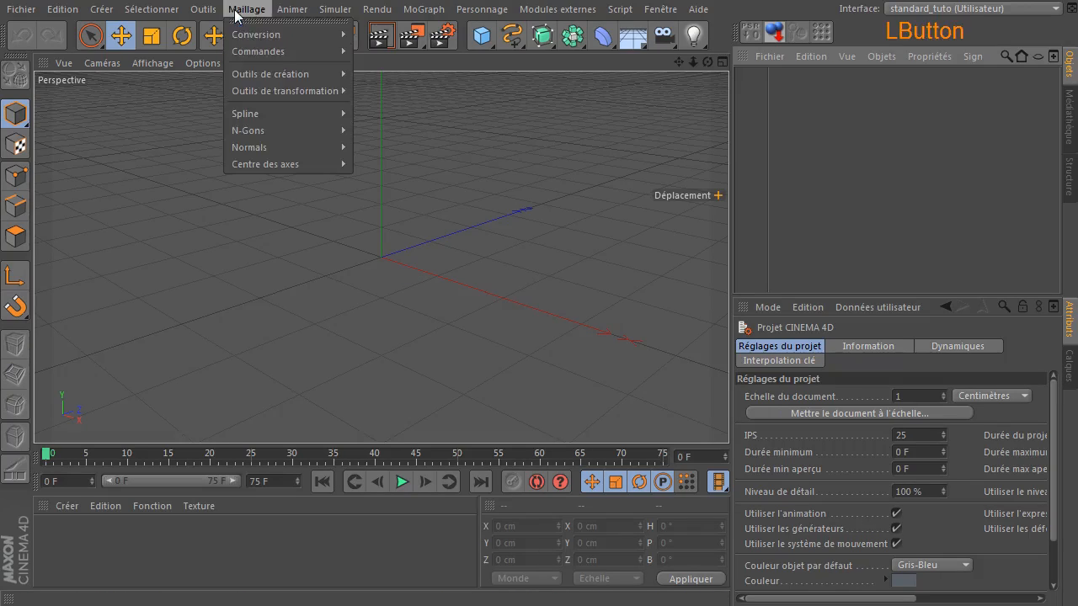
{"action": "mouse_move", "coordinate": [243, 49]}
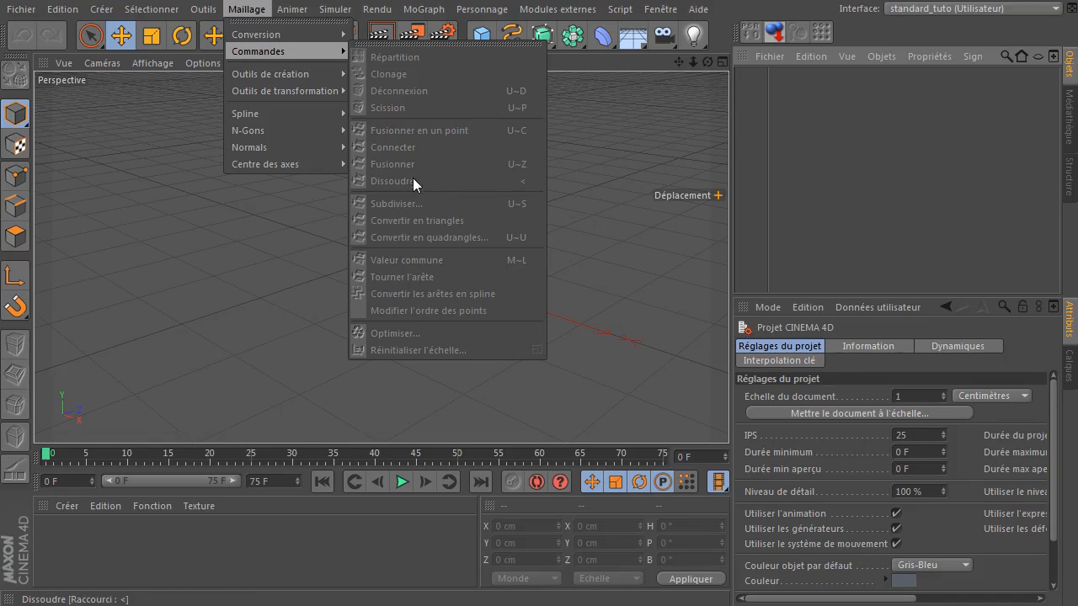
{"action": "left_click", "coordinate": [856, 163]}
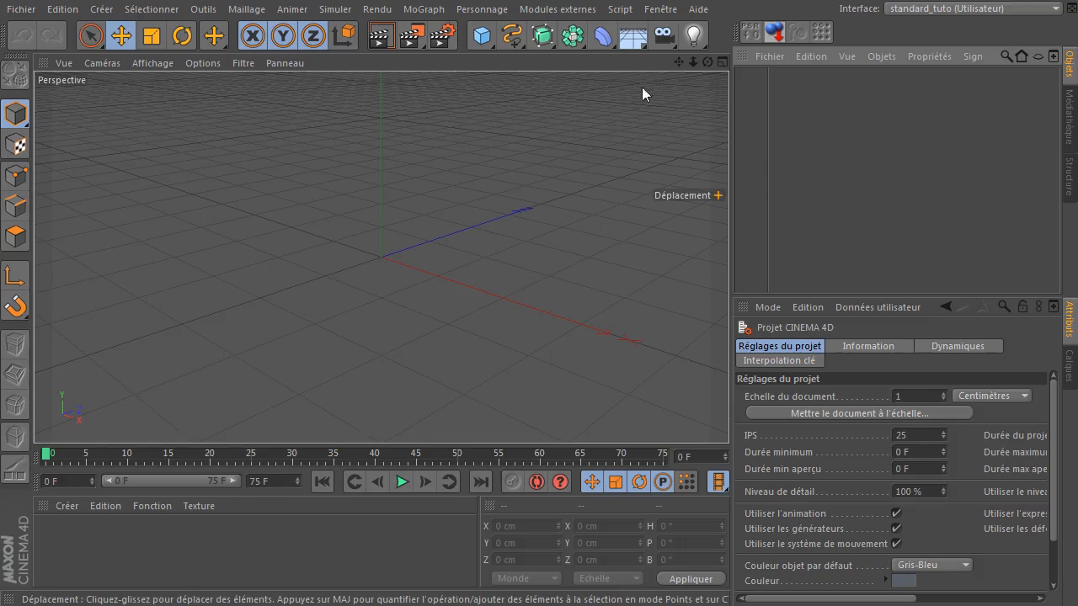
{"action": "left_click", "coordinate": [577, 44]}
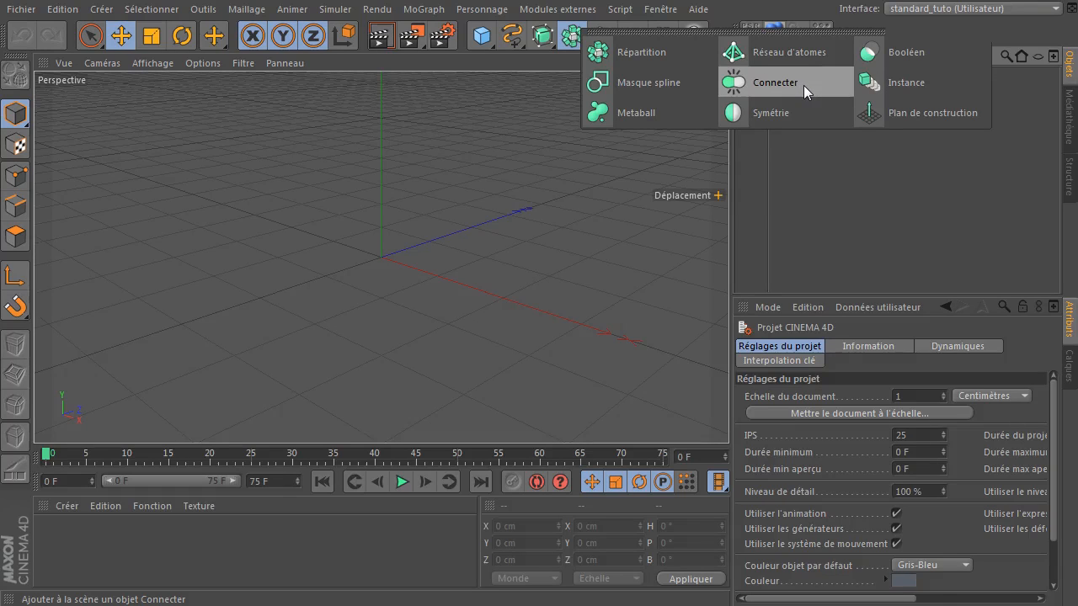
{"action": "left_click", "coordinate": [796, 219]}
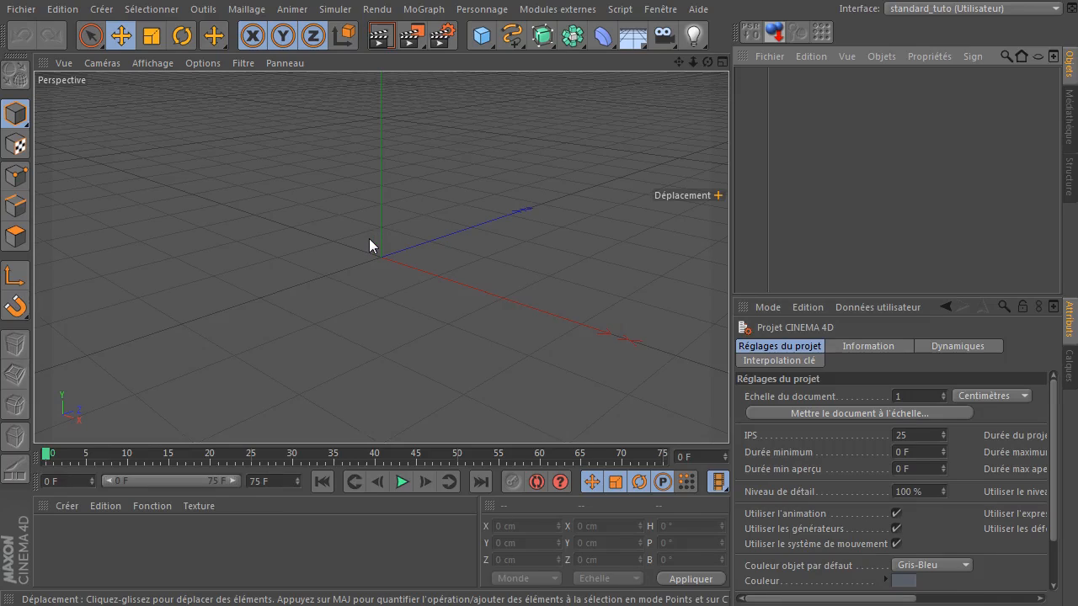
- Create a plane primitive with 5 width segments and 5 height segments
{"action": "left_click_drag", "start_coordinate": [489, 41], "coordinate": [693, 84]}
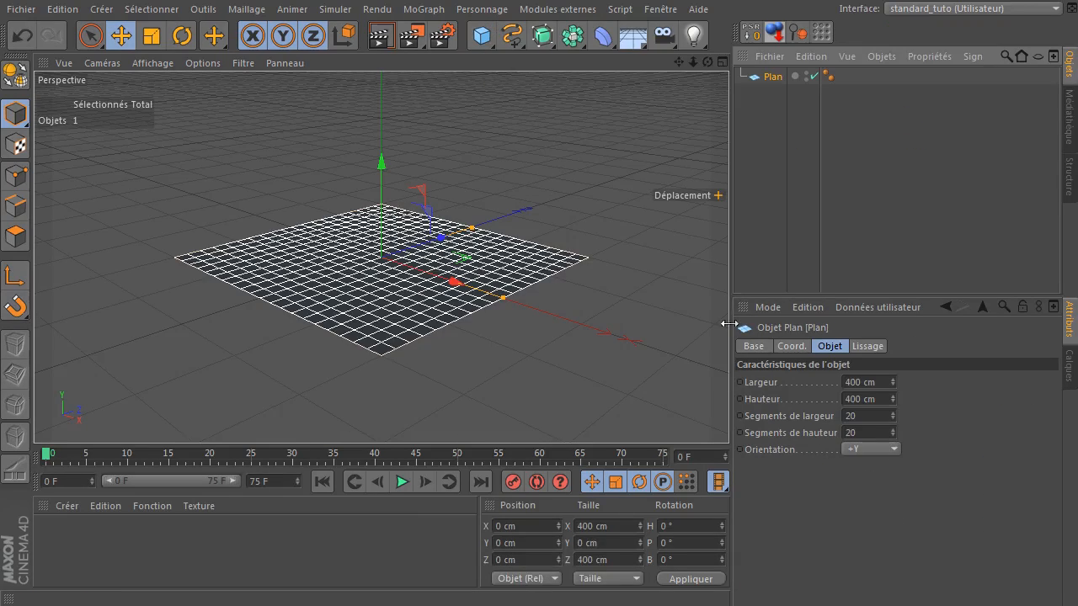
{"action": "double_click", "coordinate": [883, 417]}
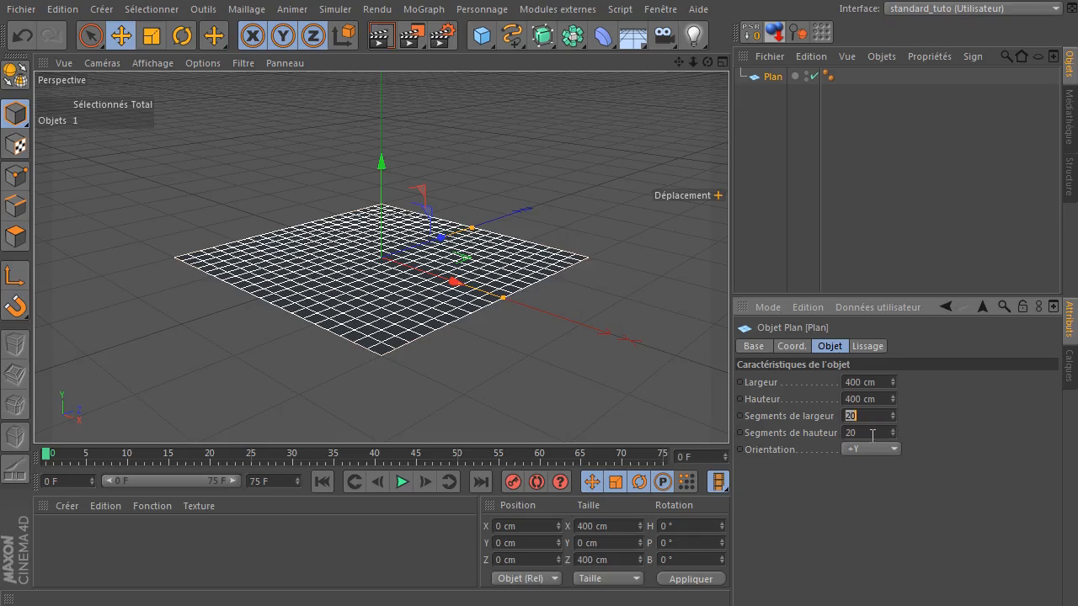
{"action": "type", "text": "6"}
{"action": "double_click", "coordinate": [871, 417]}
{"action": "type", "text": "5"}
{"action": "double_click", "coordinate": [866, 433]}
{"action": "type", "text": "5"}
{"action": "key", "text": "Return"}
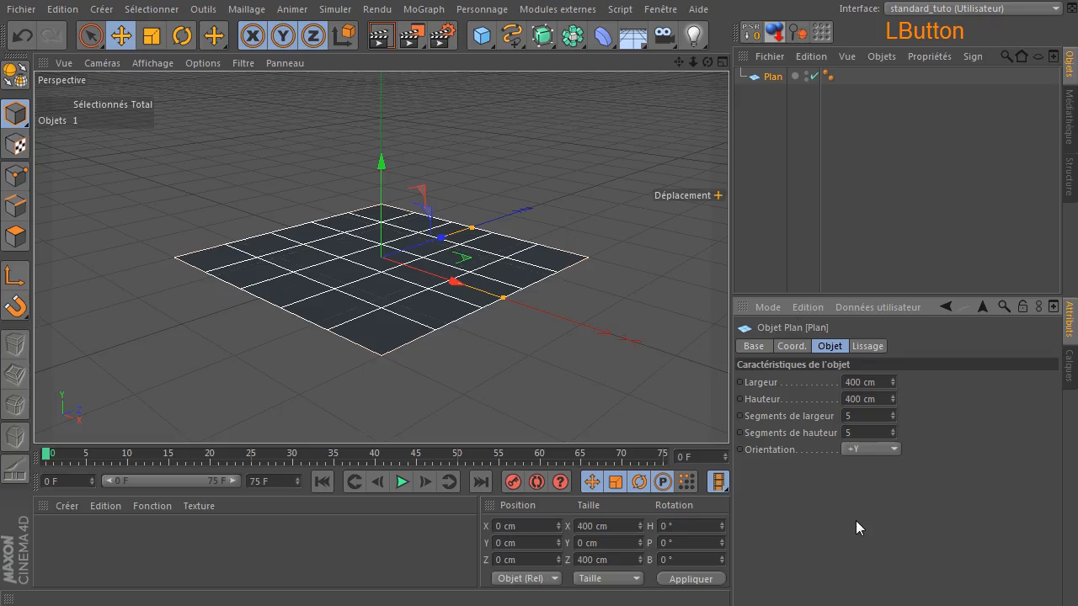
- Convert the plane to an editable polygon object and display the scene with Gouraud shading plus lines
{"action": "left_click", "coordinate": [16, 81]}
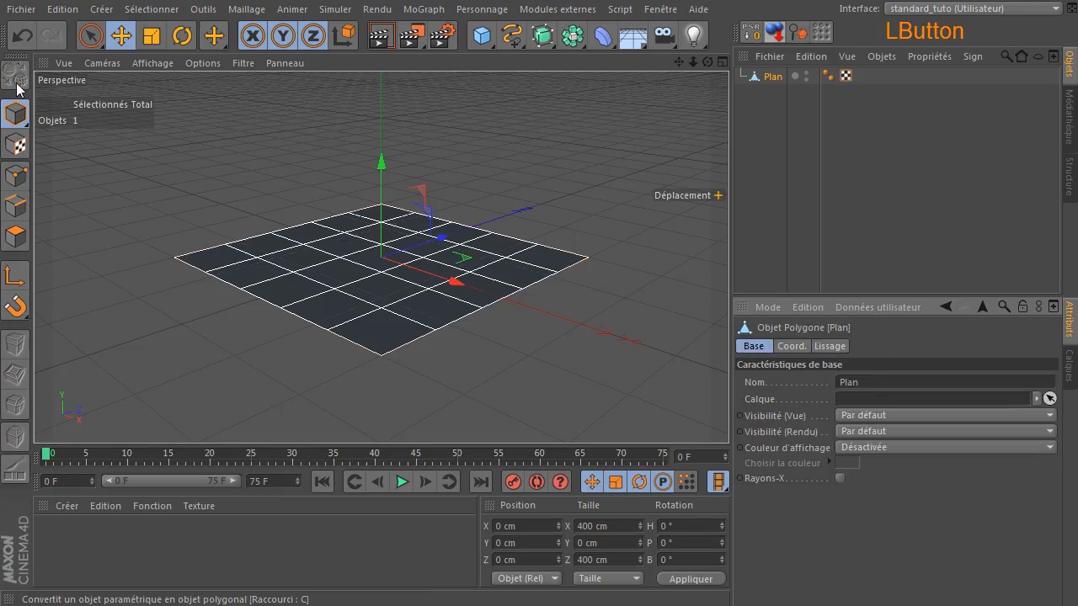
{"action": "left_click_drag", "start_coordinate": [708, 62], "coordinate": [513, 79]}
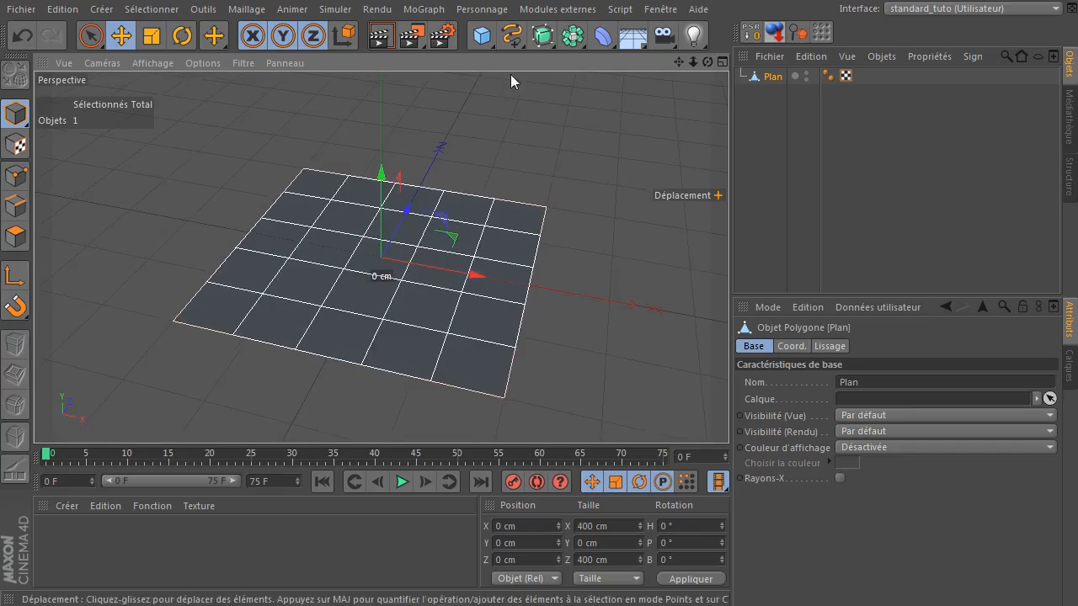
{"action": "left_click", "coordinate": [152, 64]}
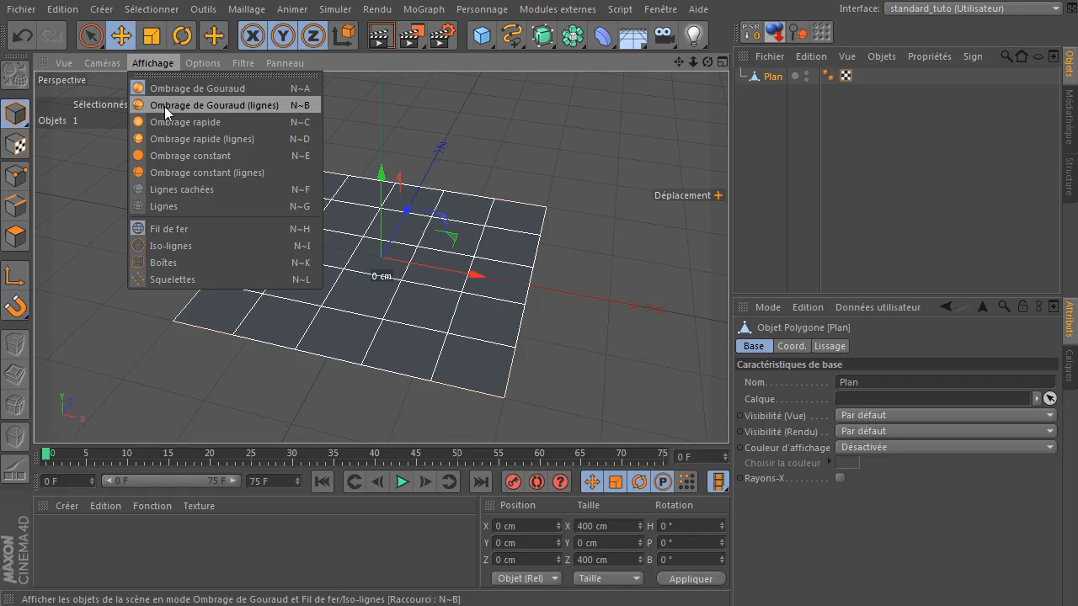
{"action": "left_click", "coordinate": [166, 108]}
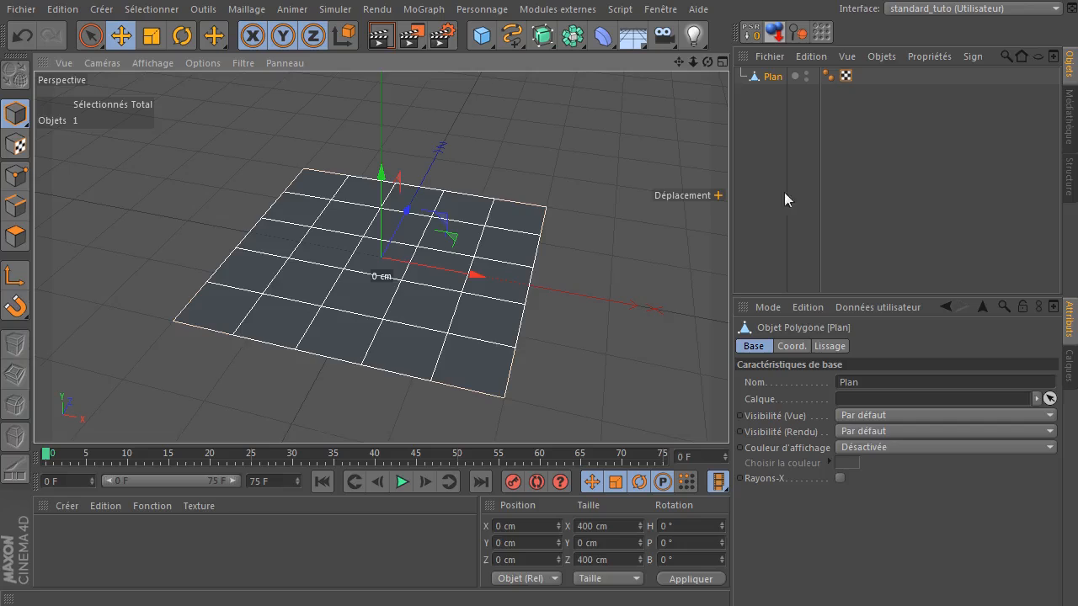
{"action": "left_click", "coordinate": [800, 135]}
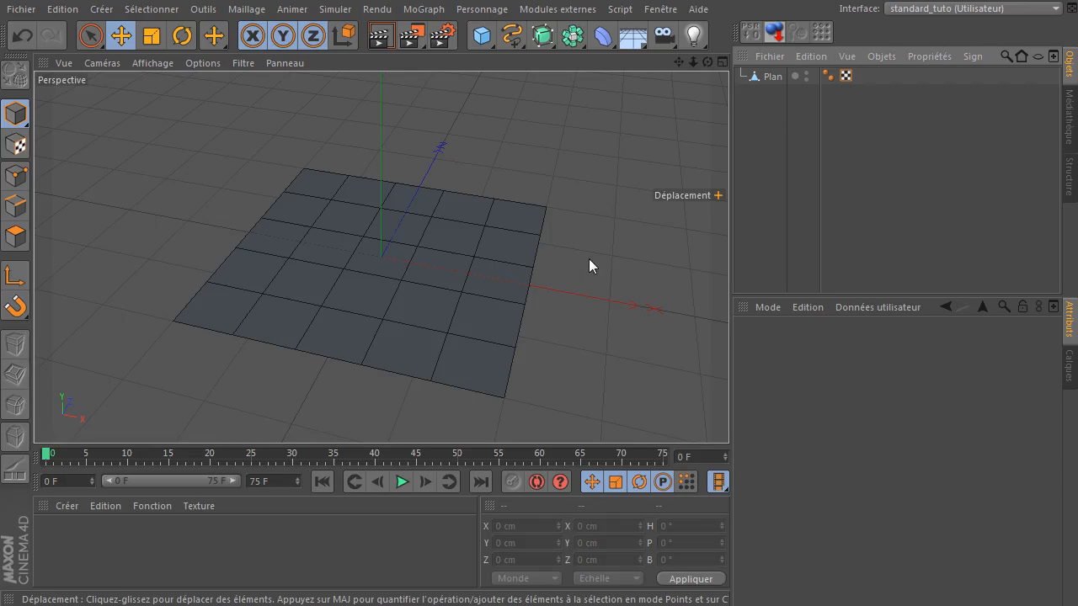
{"action": "scroll", "coordinate": [417, 293], "scroll_direction": "up", "scroll_amount": 3}
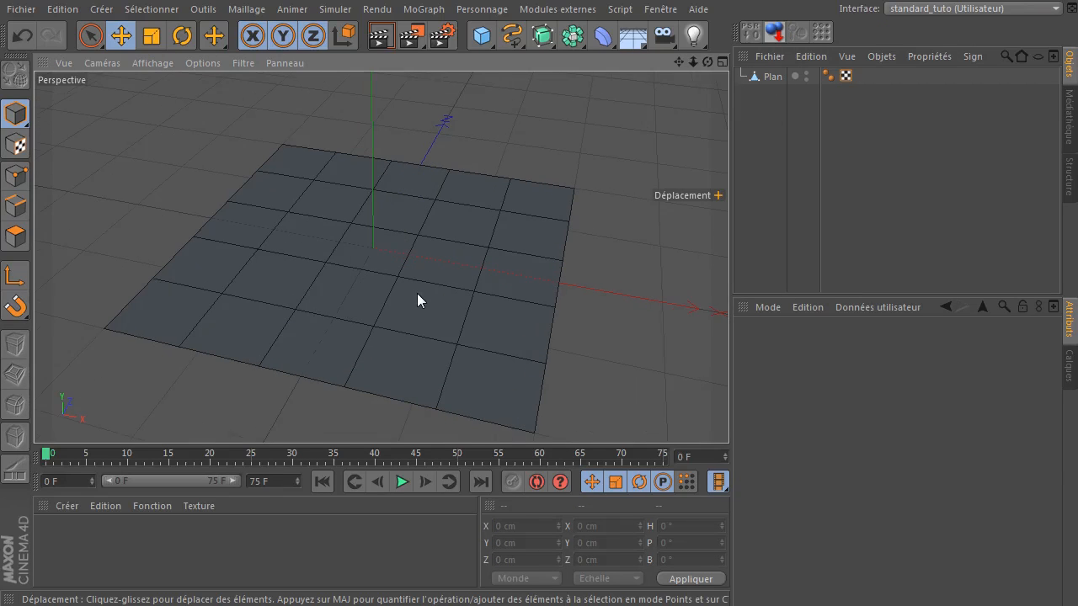
{"action": "left_click_drag", "start_coordinate": [679, 62], "coordinate": [702, 47]}
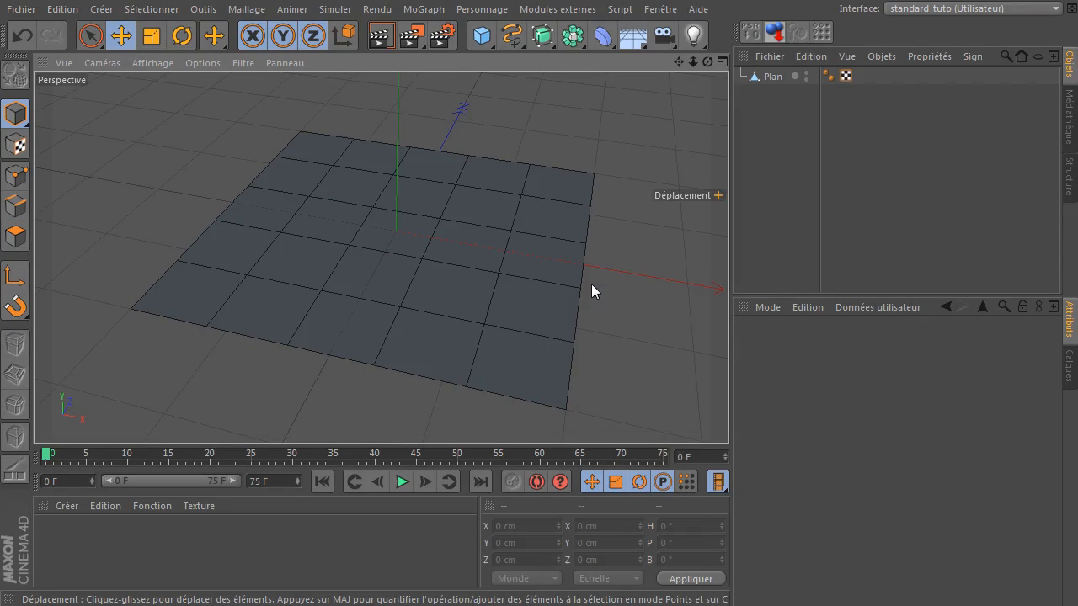
- Convert all faces of the plane into triangles, then clear the object selection
{"action": "left_click", "coordinate": [81, 238]}
{"action": "left_click", "coordinate": [89, 39]}
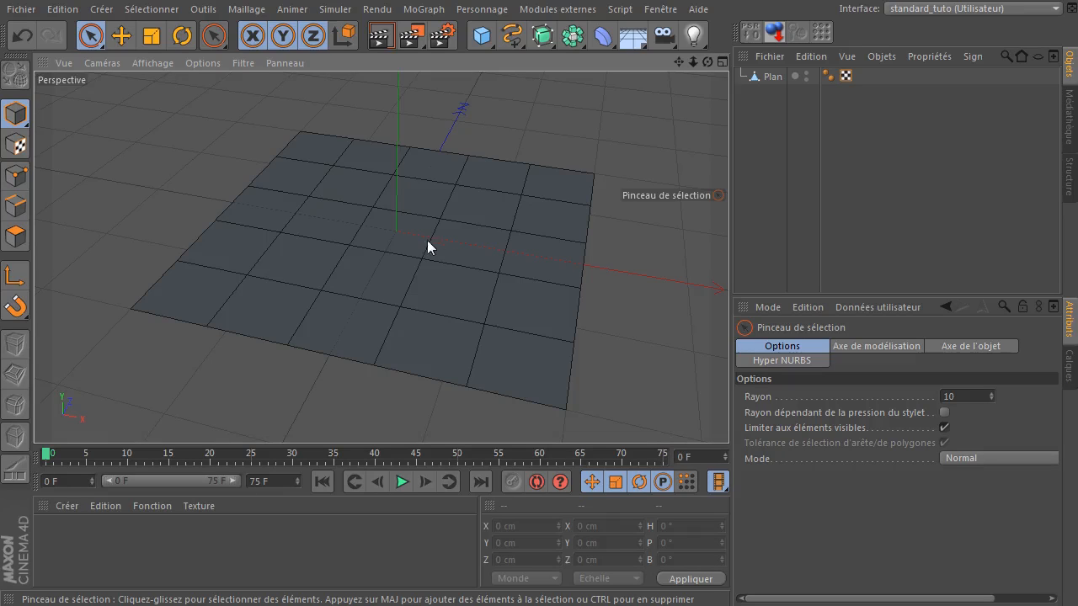
{"action": "left_click", "coordinate": [768, 77]}
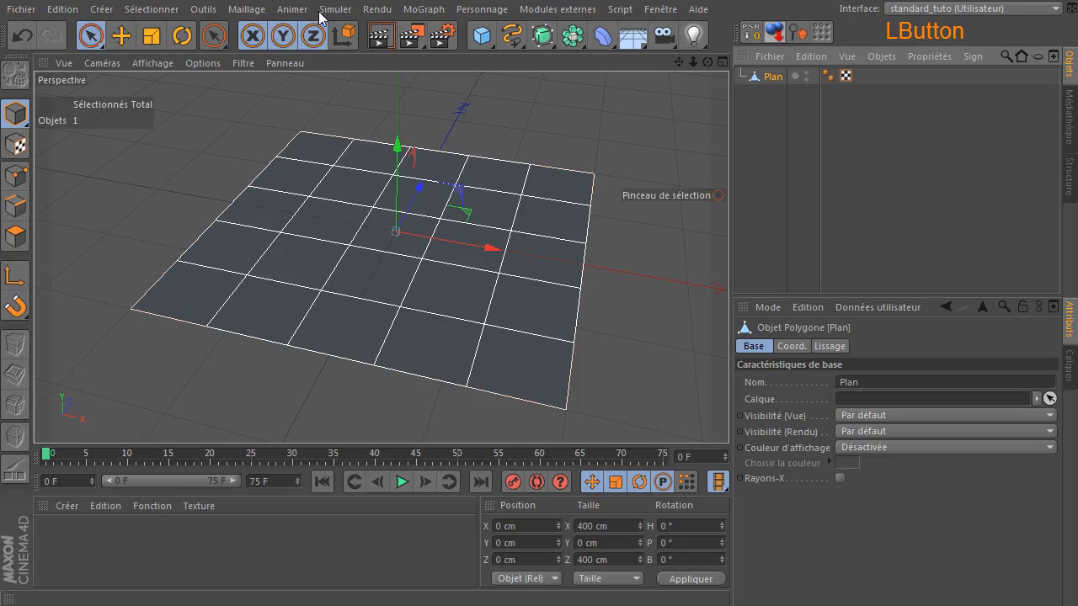
{"action": "left_click", "coordinate": [341, 10]}
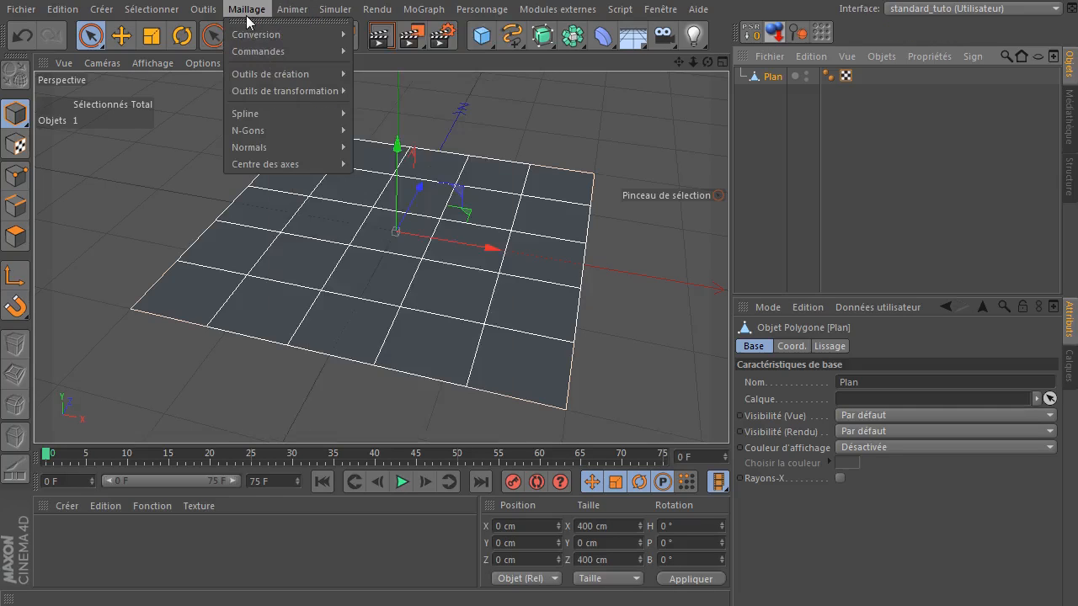
{"action": "mouse_move", "coordinate": [283, 56]}
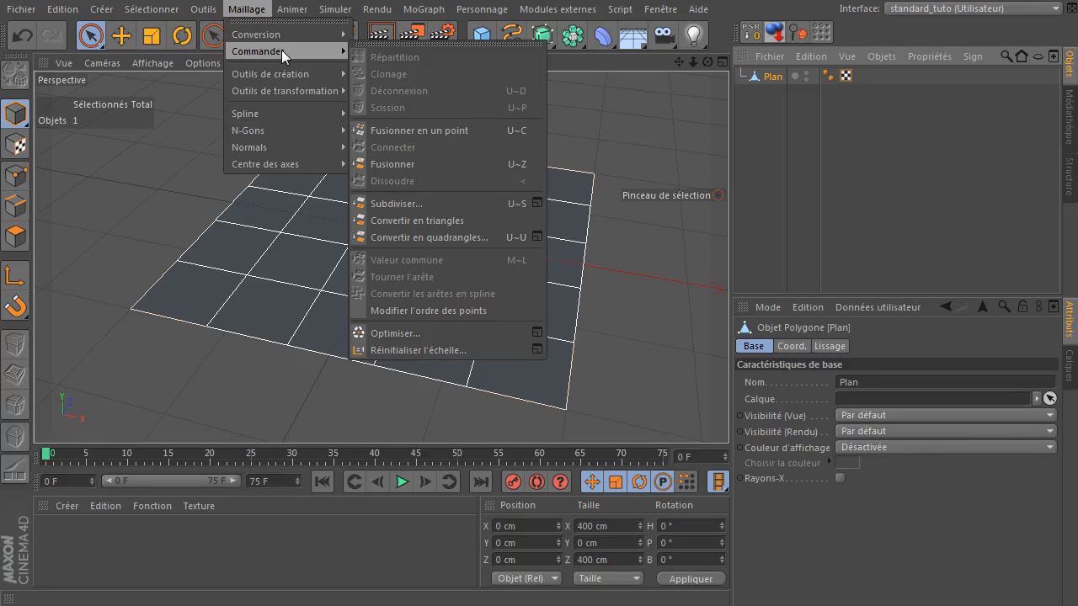
{"action": "left_click", "coordinate": [528, 221]}
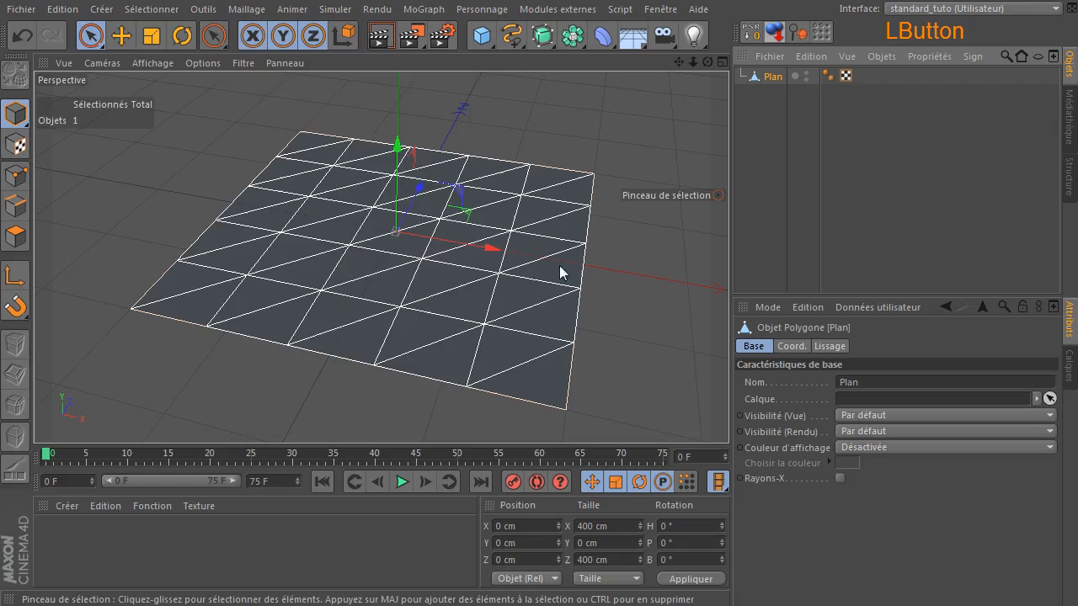
{"action": "left_click", "coordinate": [610, 355]}
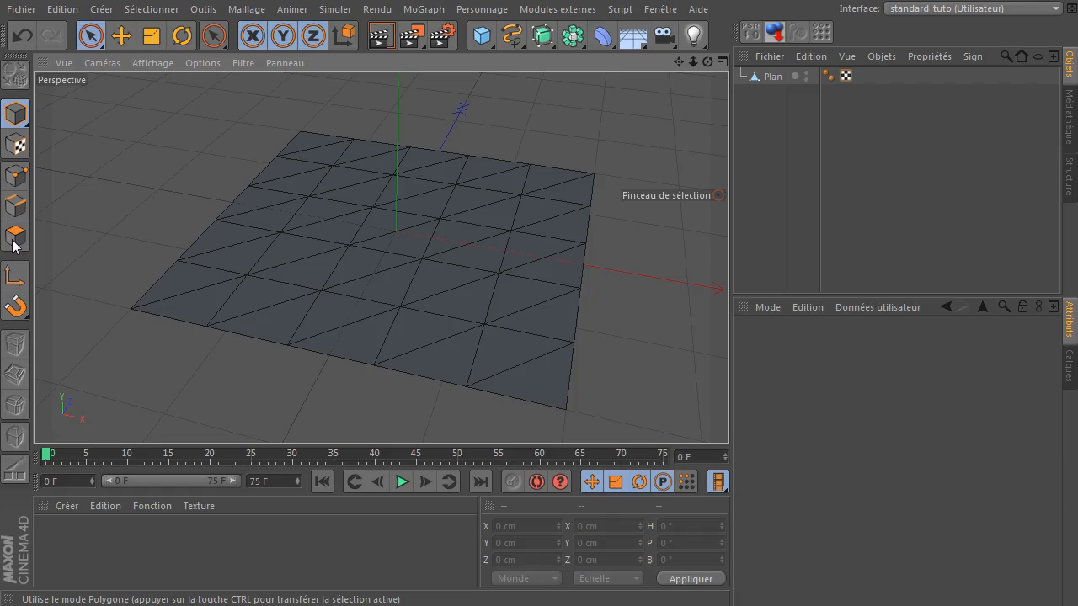
- Activate the live selection brush in edge mode on the plane
{"action": "left_click", "coordinate": [91, 35]}
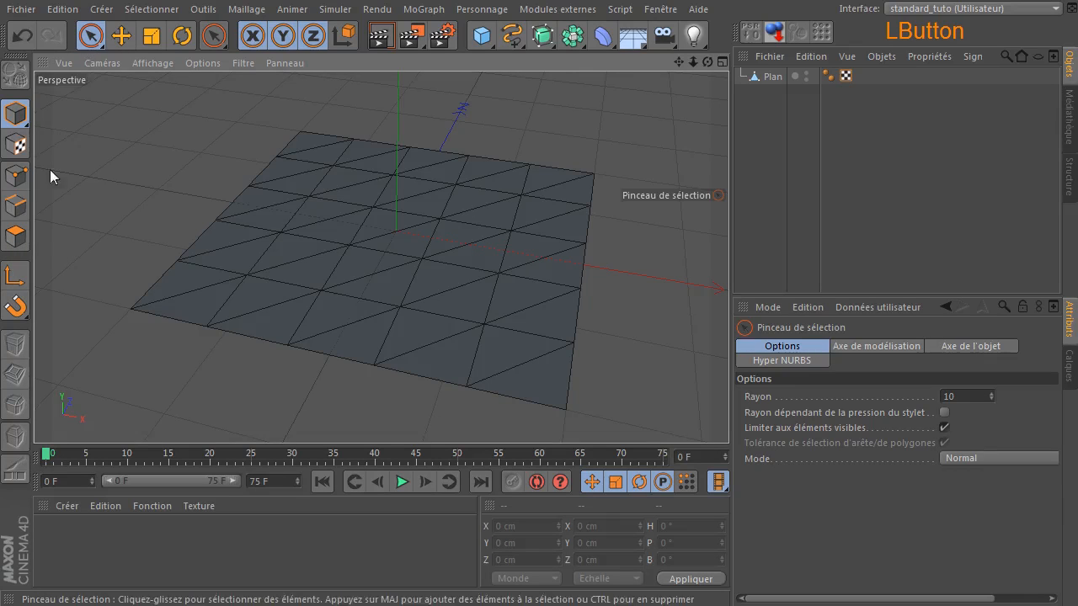
{"action": "left_click", "coordinate": [14, 210]}
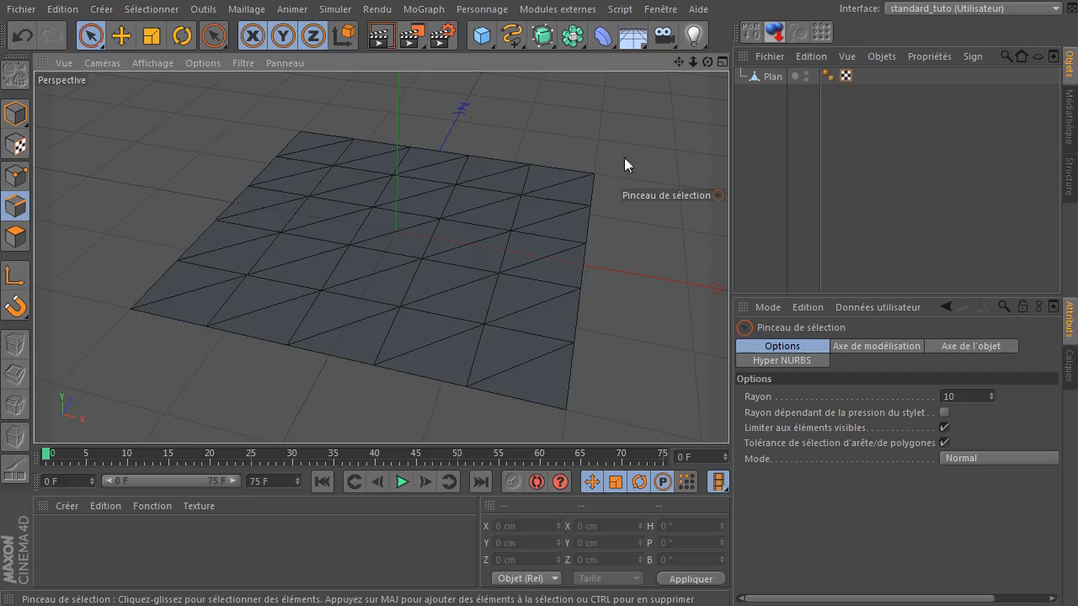
{"action": "left_click", "coordinate": [762, 76]}
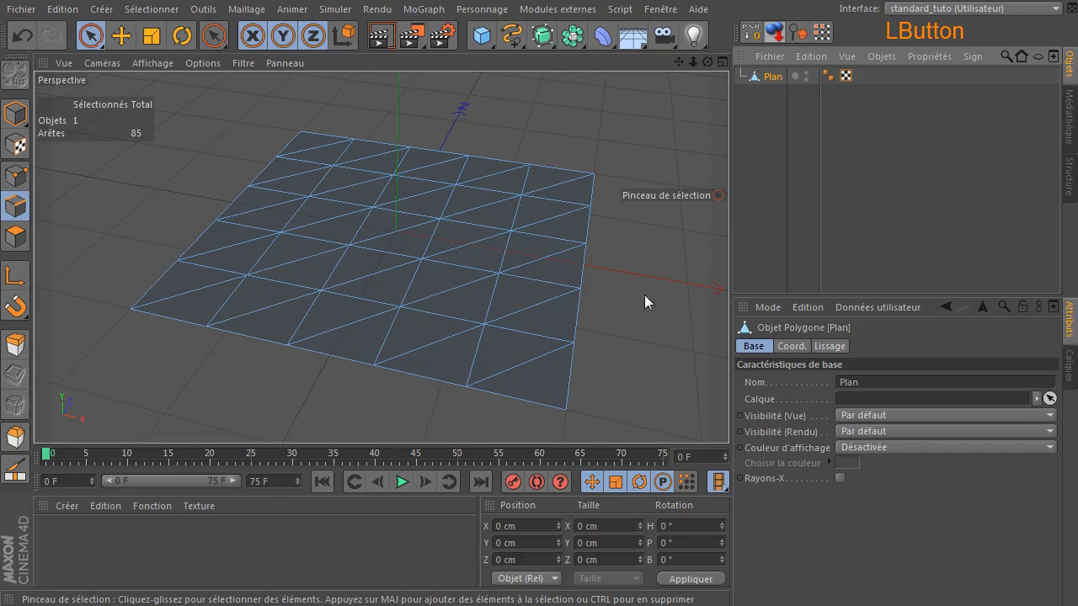
- Dissolve the diagonal edges in the squares along the plane's outer border, including those at the corners
{"action": "left_click", "coordinate": [204, 293]}
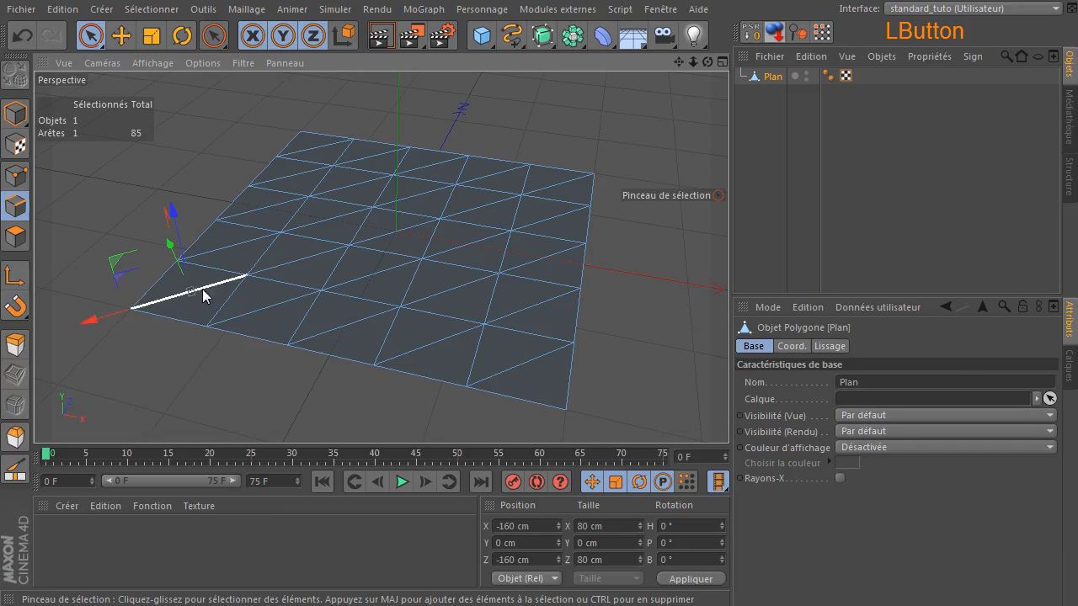
{"action": "left_click", "coordinate": [254, 314], "text": "shift"}
{"action": "left_click", "coordinate": [357, 323], "text": "shift"}
{"action": "left_click", "coordinate": [432, 345], "text": "shift"}
{"action": "left_click", "coordinate": [518, 361], "text": "shift"}
{"action": "left_click", "coordinate": [547, 305], "text": "shift"}
{"action": "left_click", "coordinate": [556, 262], "text": "shift"}
{"action": "left_click", "coordinate": [563, 187], "text": "shift"}
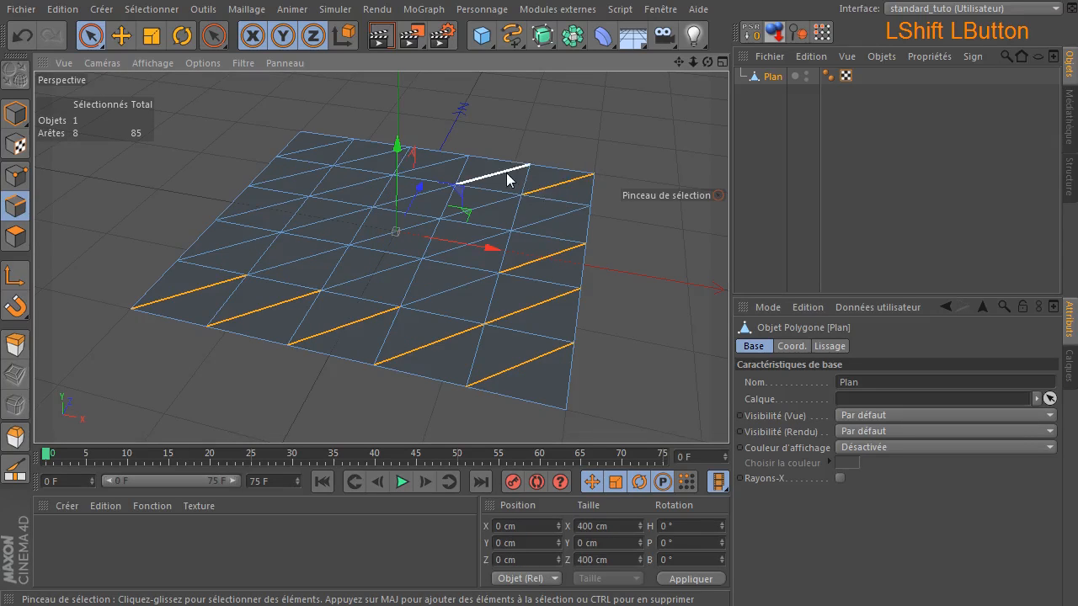
{"action": "left_click", "coordinate": [425, 167], "text": "shift"}
{"action": "left_click", "coordinate": [368, 160], "text": "shift"}
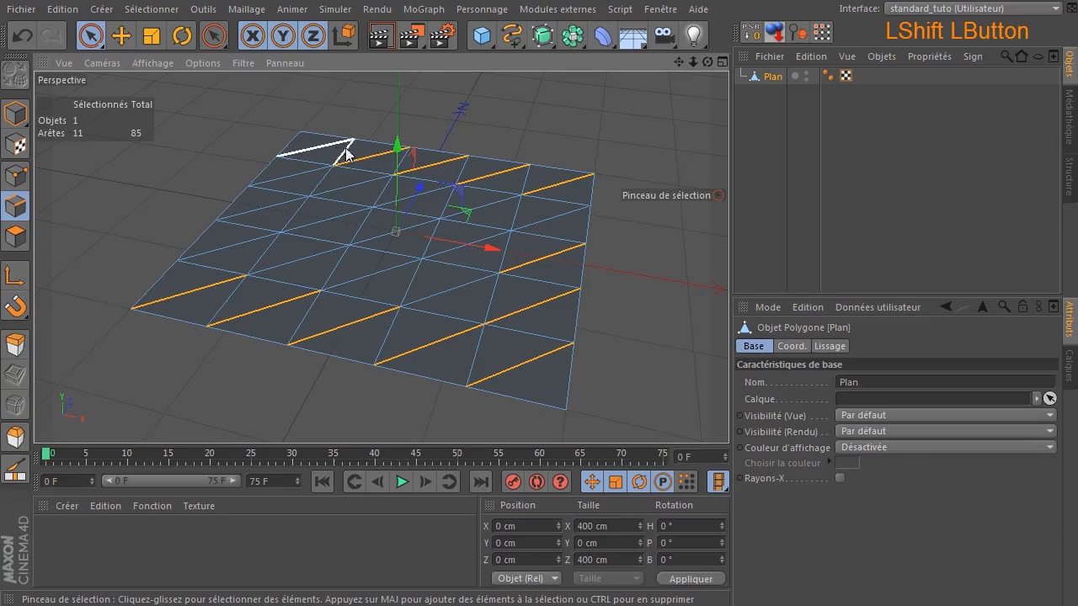
{"action": "left_click", "coordinate": [330, 152], "text": "shift"}
{"action": "left_click", "coordinate": [301, 176], "text": "shift"}
{"action": "left_click", "coordinate": [265, 216], "text": "shift"}
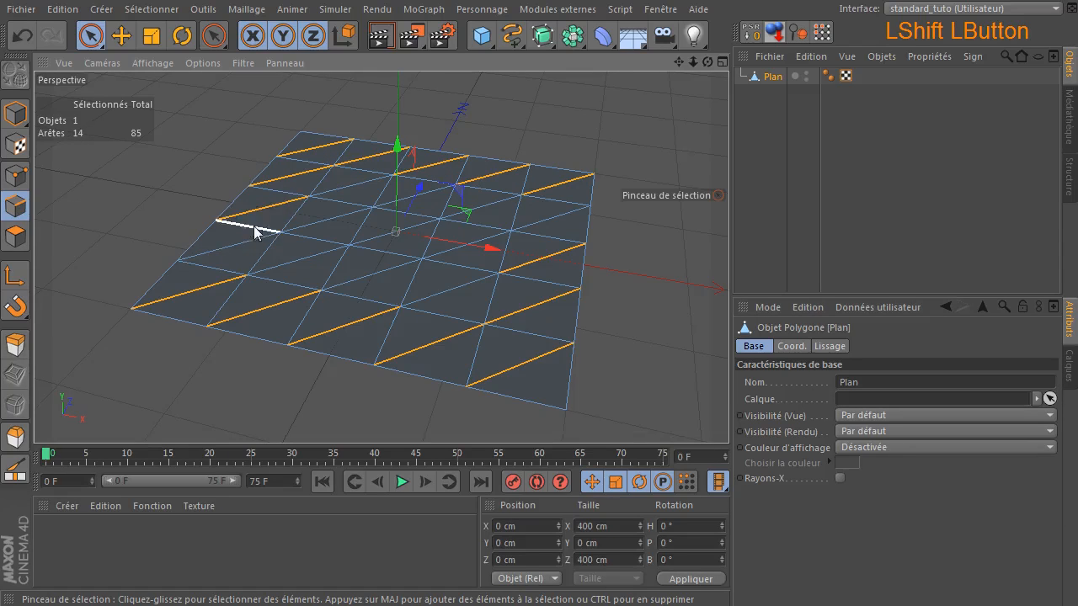
{"action": "left_click", "coordinate": [242, 244], "text": "shift"}
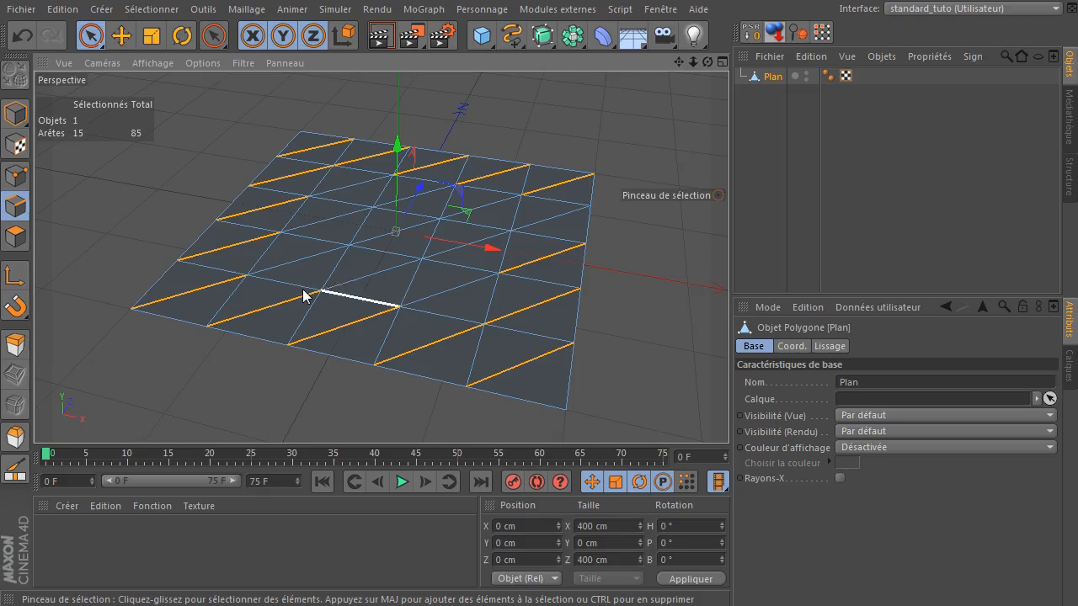
{"action": "right_click", "coordinate": [385, 104]}
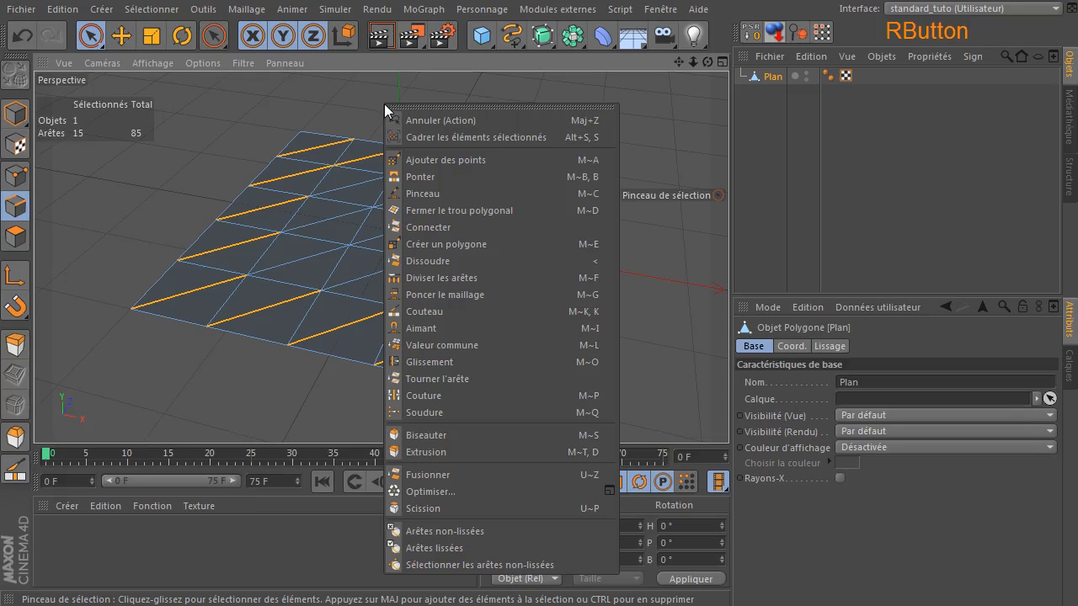
{"action": "left_click", "coordinate": [501, 264]}
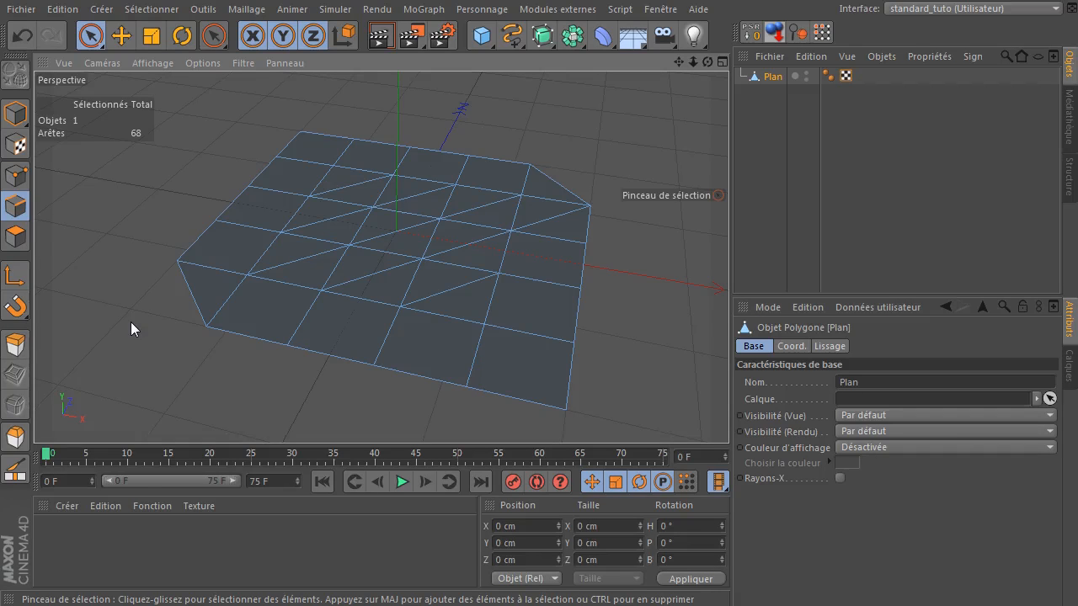
- Undo the edge dissolve and the edge selections back to the fully triangulated plane
{"action": "left_click_drag", "start_coordinate": [291, 271], "coordinate": [242, 271]}
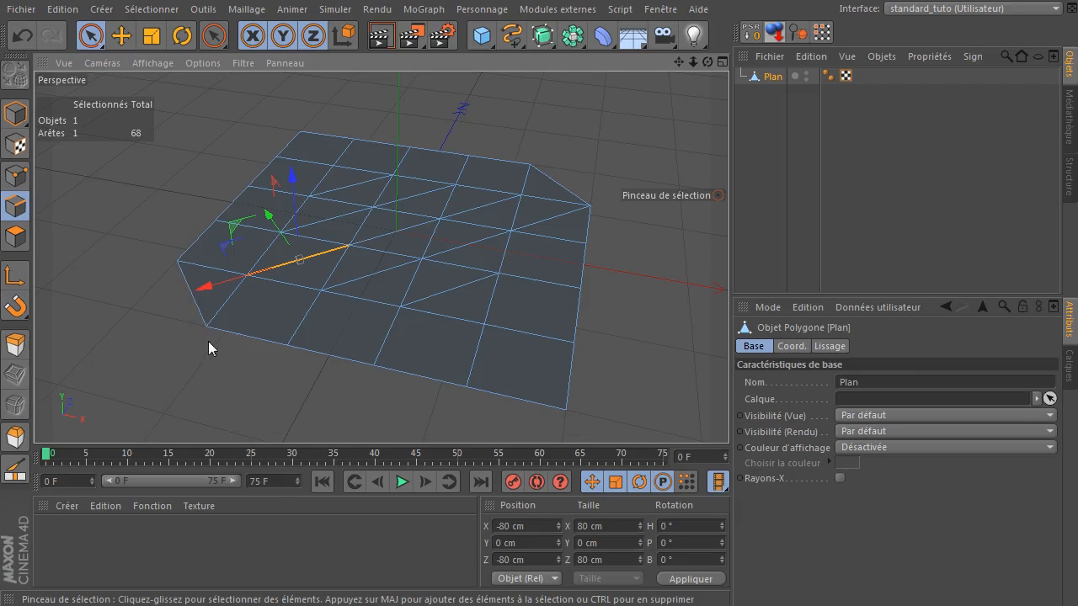
{"action": "left_click", "coordinate": [20, 38]}
{"action": "left_click", "coordinate": [20, 38]}
{"action": "left_click", "coordinate": [22, 37]}
{"action": "left_click", "coordinate": [23, 38]}
{"action": "left_click", "coordinate": [23, 38]}
{"action": "left_click", "coordinate": [24, 38]}
{"action": "left_click", "coordinate": [25, 37]}
{"action": "left_click", "coordinate": [25, 37]}
{"action": "left_click", "coordinate": [28, 36]}
{"action": "left_click", "coordinate": [29, 37]}
{"action": "left_click", "coordinate": [28, 37]}
{"action": "left_click", "coordinate": [29, 37]}
{"action": "left_click", "coordinate": [29, 37]}
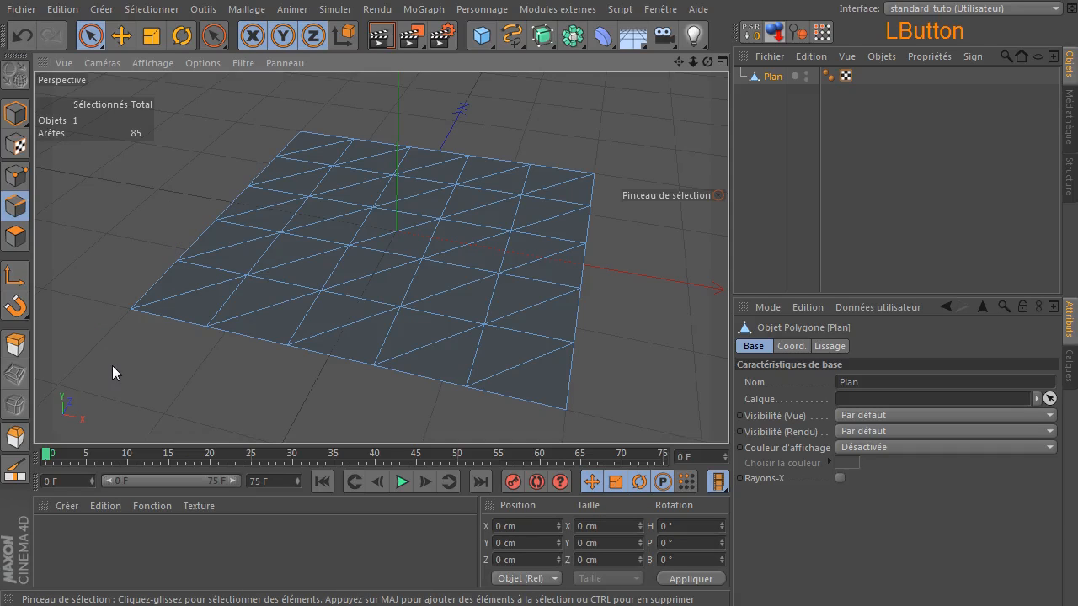
- Dissolve eight diagonal edges, seven in the plane's inner squares and one in the border column along its side
{"action": "left_click", "coordinate": [306, 259]}
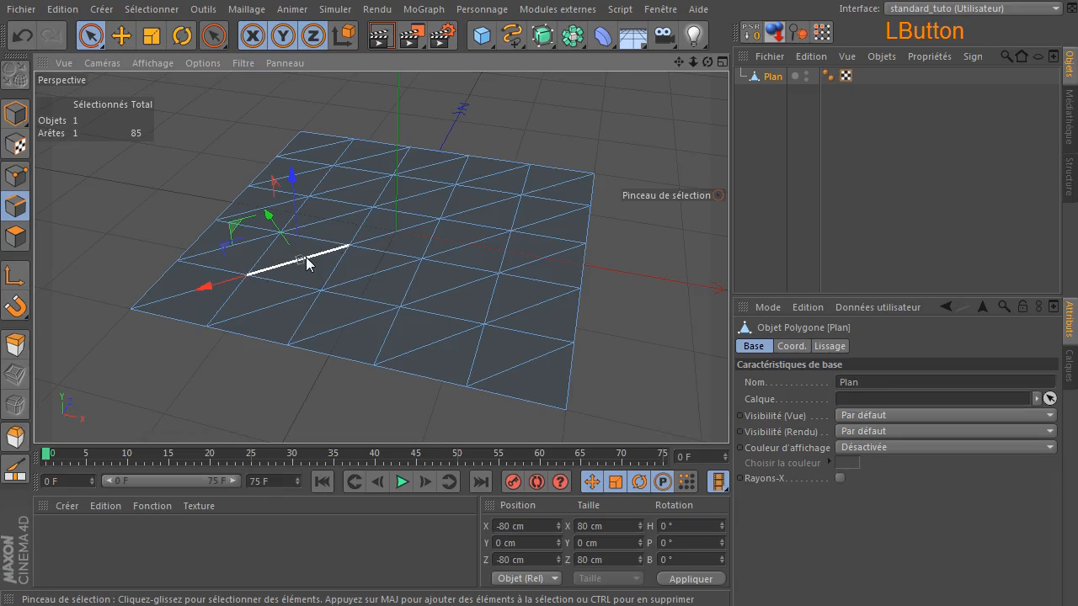
{"action": "left_click", "coordinate": [337, 217], "text": "shift"}
{"action": "mouse_move", "coordinate": [366, 192]}
{"action": "left_mouse_down", "text": "shift"}
{"action": "mouse_move", "coordinate": [414, 188]}
{"action": "mouse_move", "coordinate": [412, 202]}
{"action": "mouse_move", "coordinate": [472, 207]}
{"action": "mouse_move", "coordinate": [470, 250]}
{"action": "left_mouse_up", "text": "shift"}
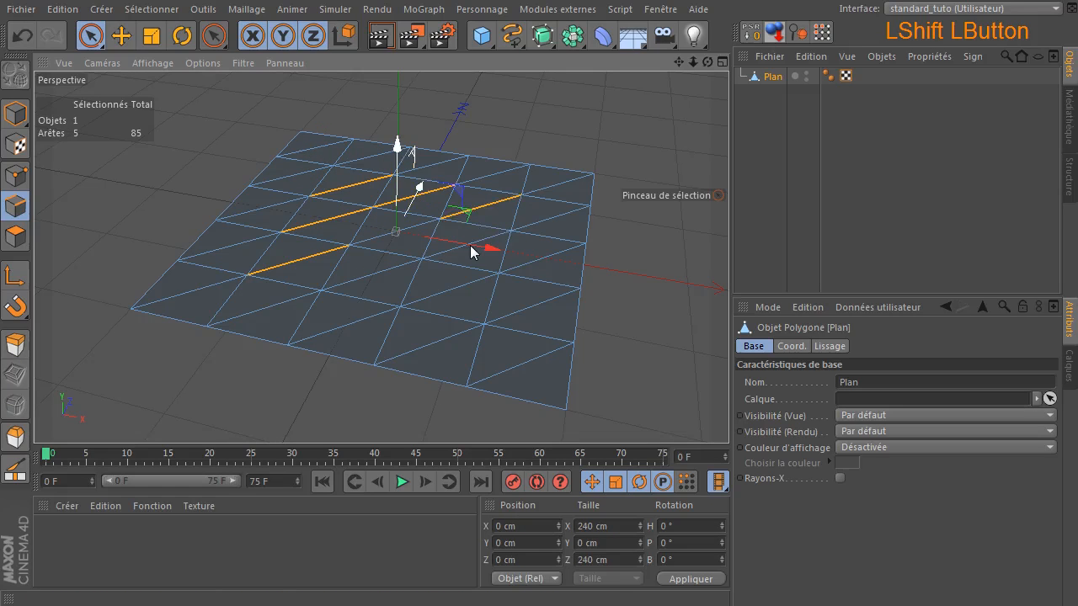
{"action": "left_click", "coordinate": [456, 253], "text": "shift"}
{"action": "left_click", "coordinate": [438, 294], "text": "shift"}
{"action": "left_click", "coordinate": [532, 306], "text": "shift"}
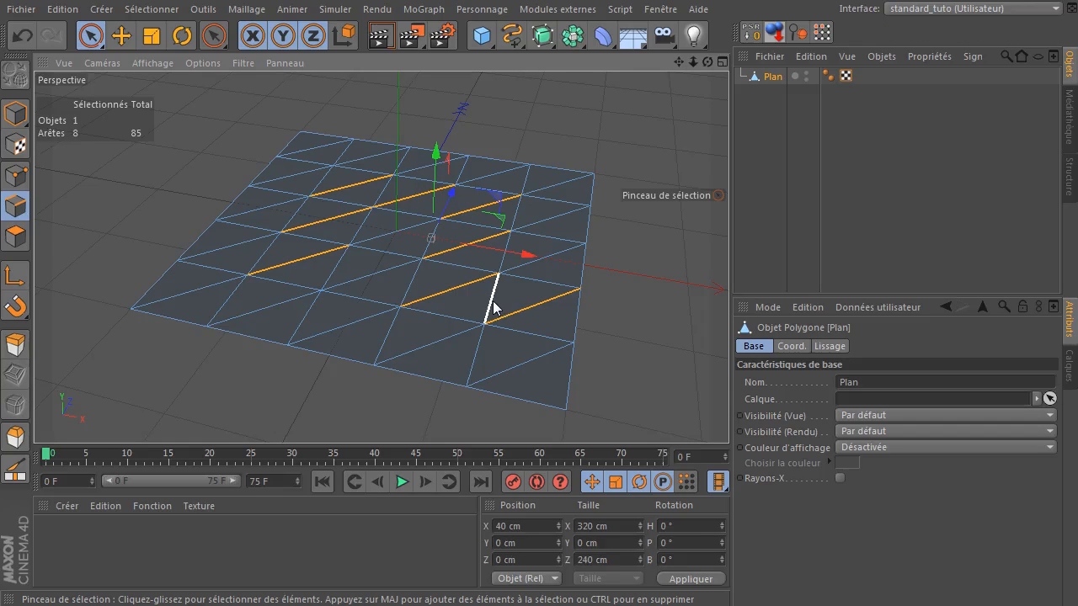
{"action": "key", "text": "less"}
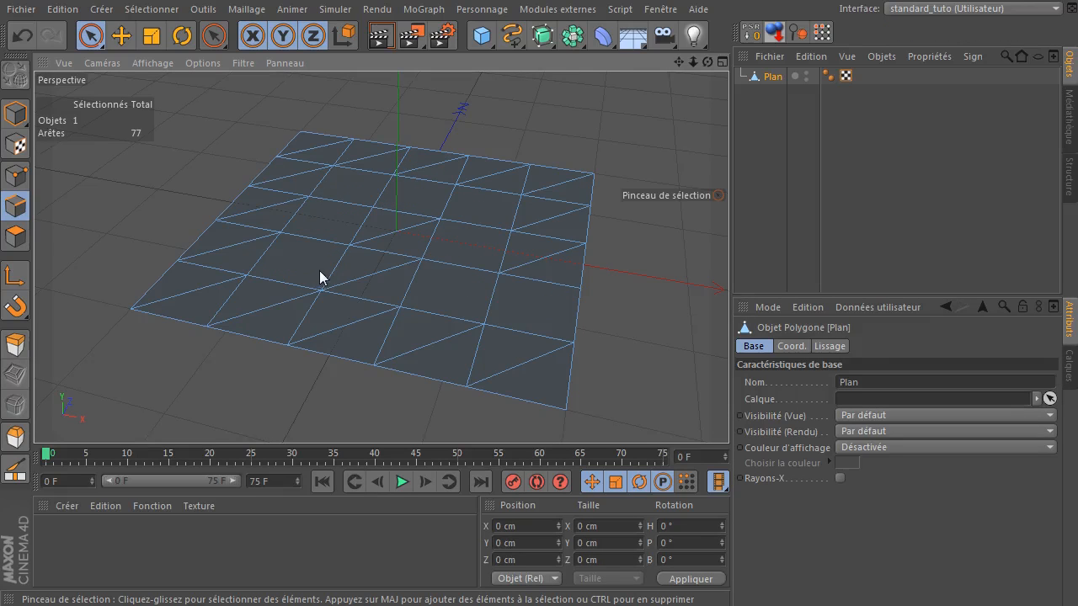
- Undo the edge dissolve and switch to polygon mode with nothing selected
{"action": "key", "text": "ctrl+z"}
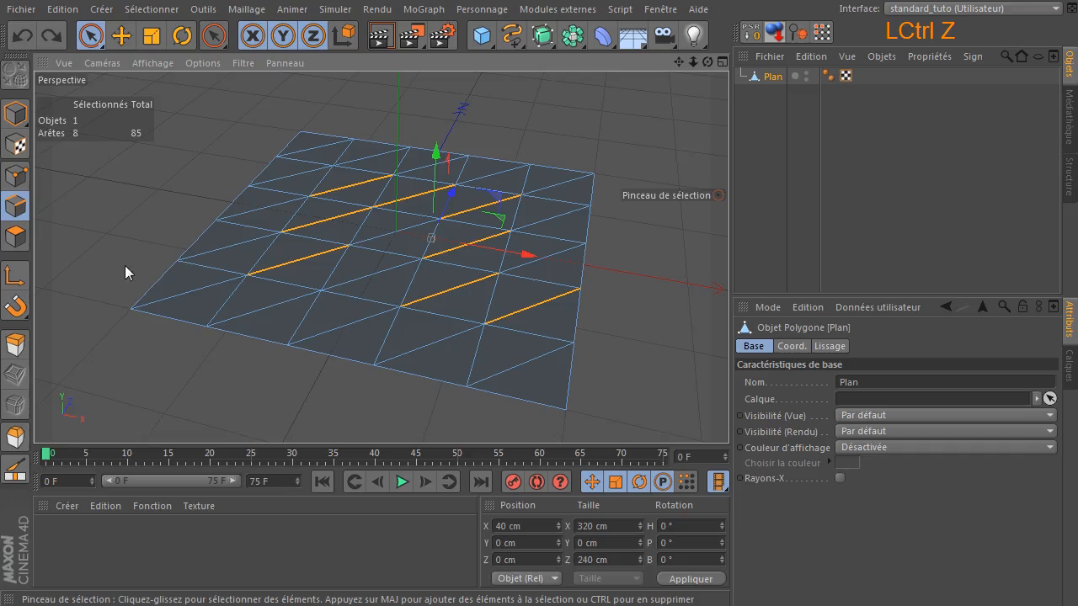
{"action": "left_click", "coordinate": [111, 217]}
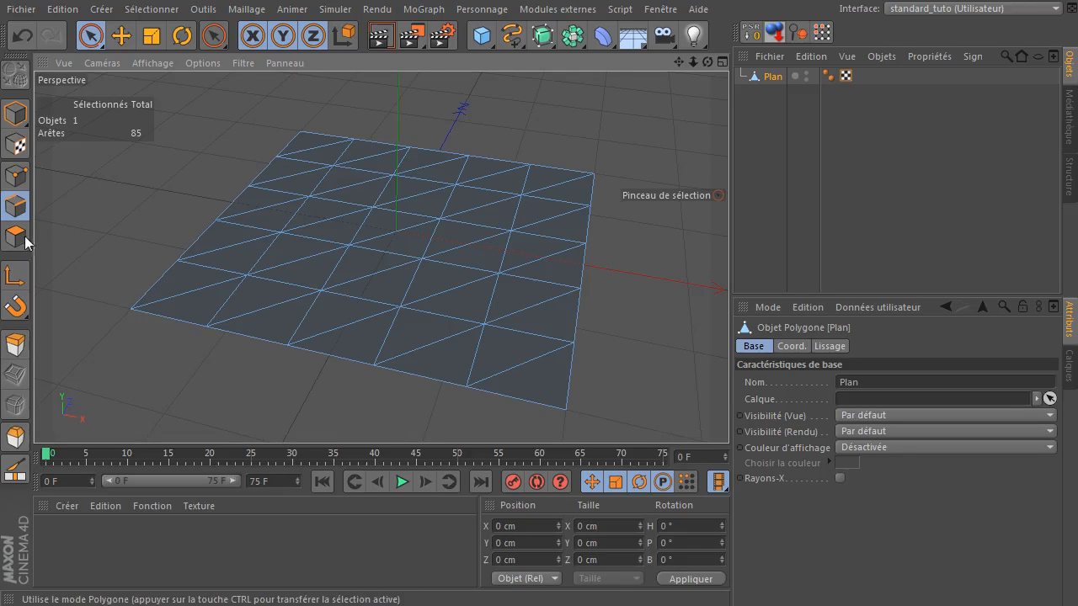
{"action": "left_click", "coordinate": [15, 240]}
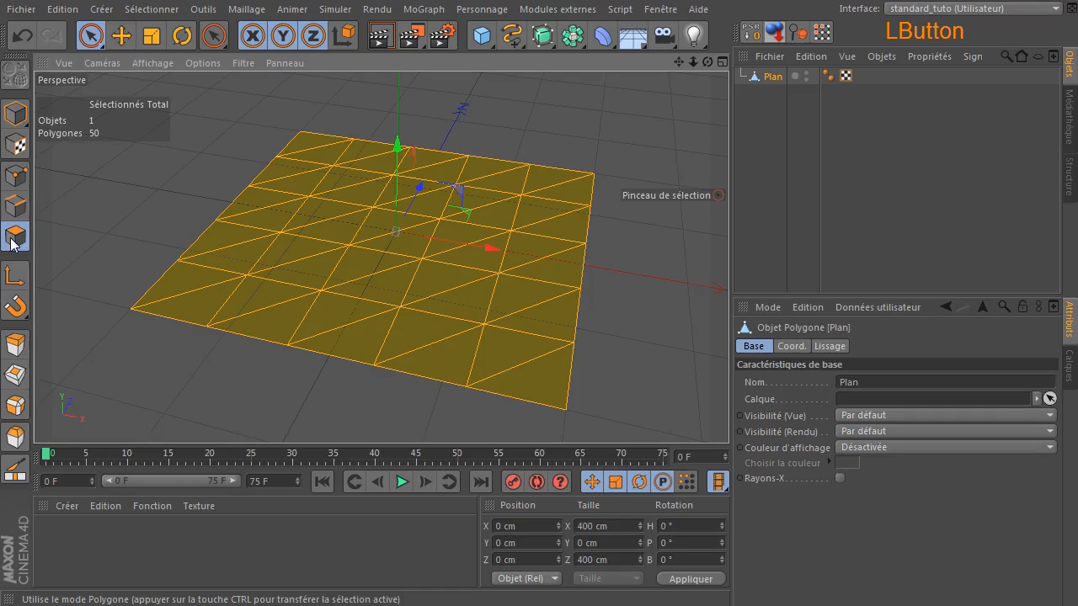
{"action": "left_click", "coordinate": [74, 220]}
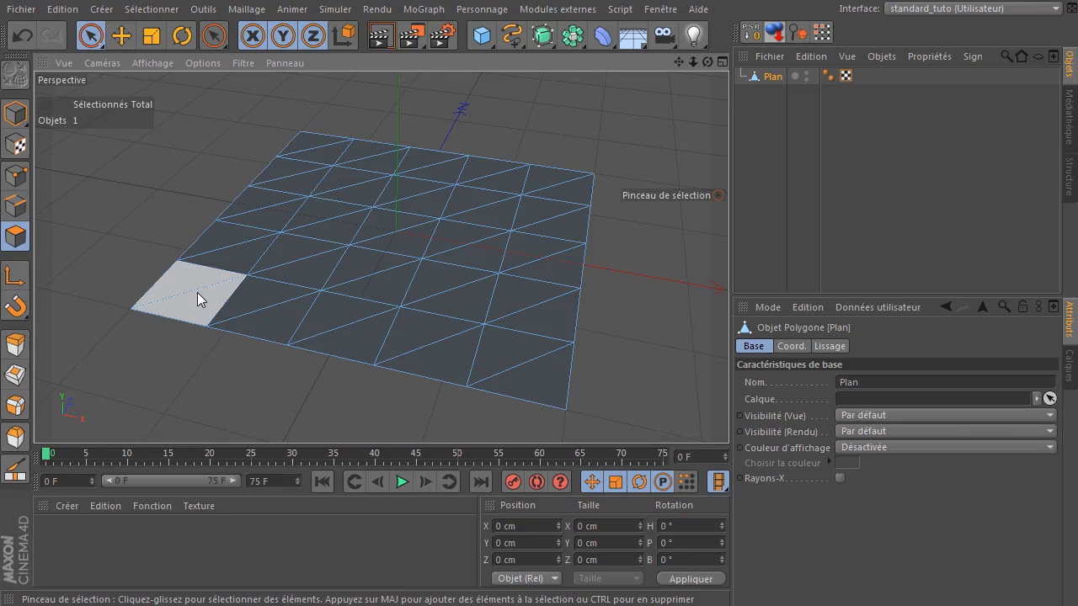
- Select the two triangles of the plane's front-left corner square, melt them, and undo the melt
{"action": "left_click", "coordinate": [197, 293]}
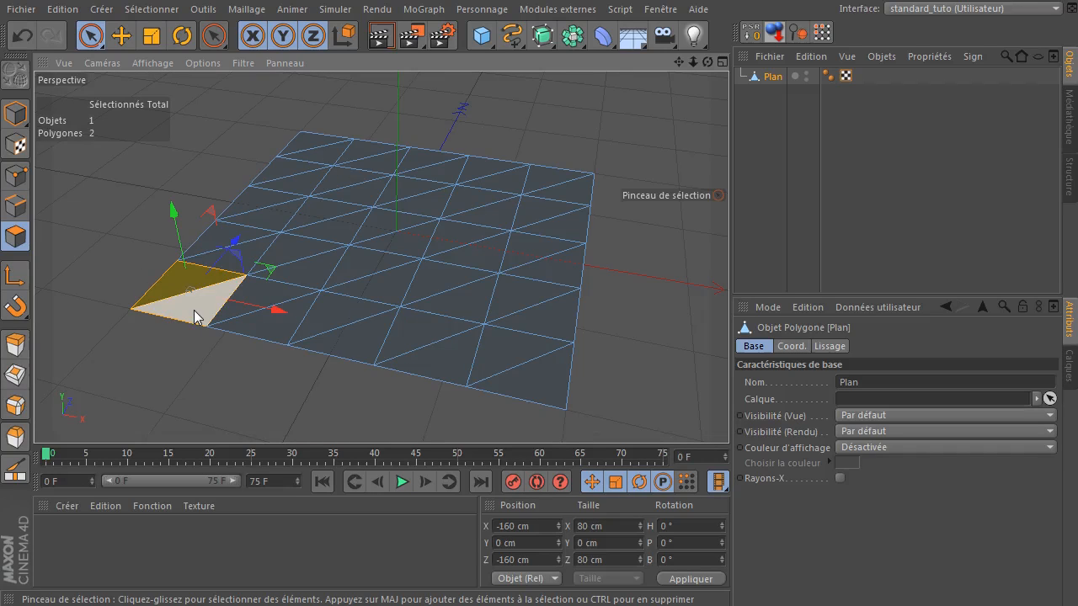
{"action": "key", "text": "u"}
{"action": "key", "text": "u"}
{"action": "key", "text": "ctrl"}
{"action": "key", "text": "ctrl+z"}
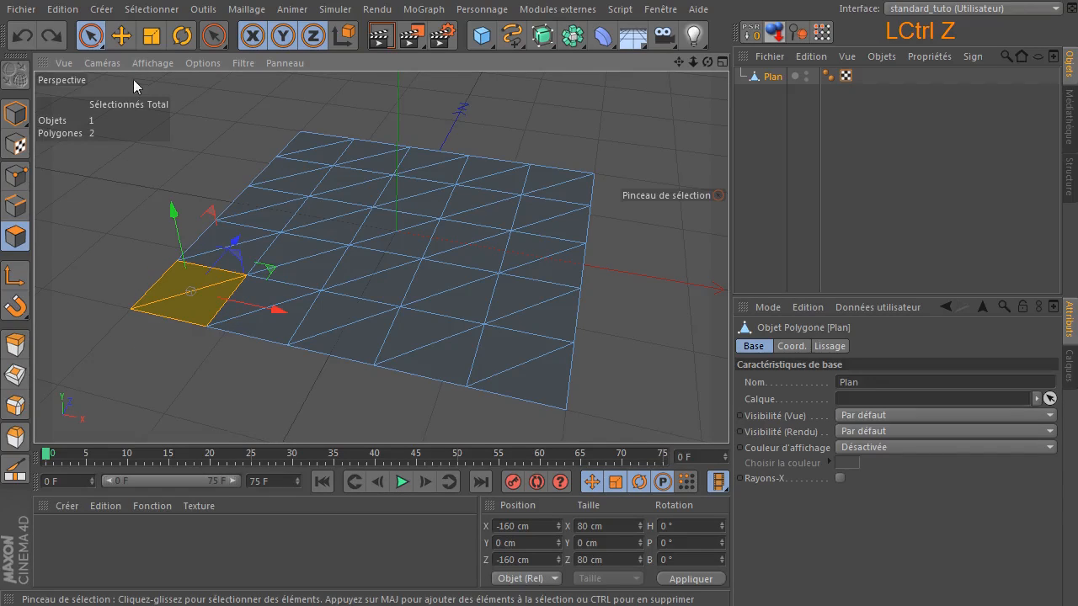
- Look up the Melt command (Fusionner les éléments sélectionnés) among the modelling commands for the selected polygons
{"action": "right_click", "coordinate": [130, 198]}
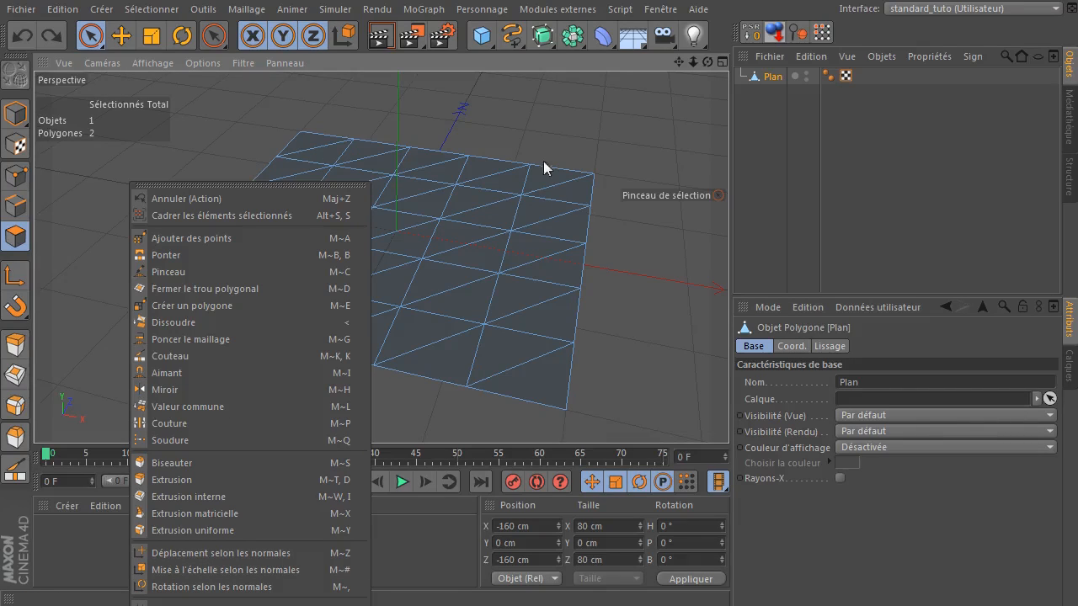
{"action": "right_click", "coordinate": [535, 88]}
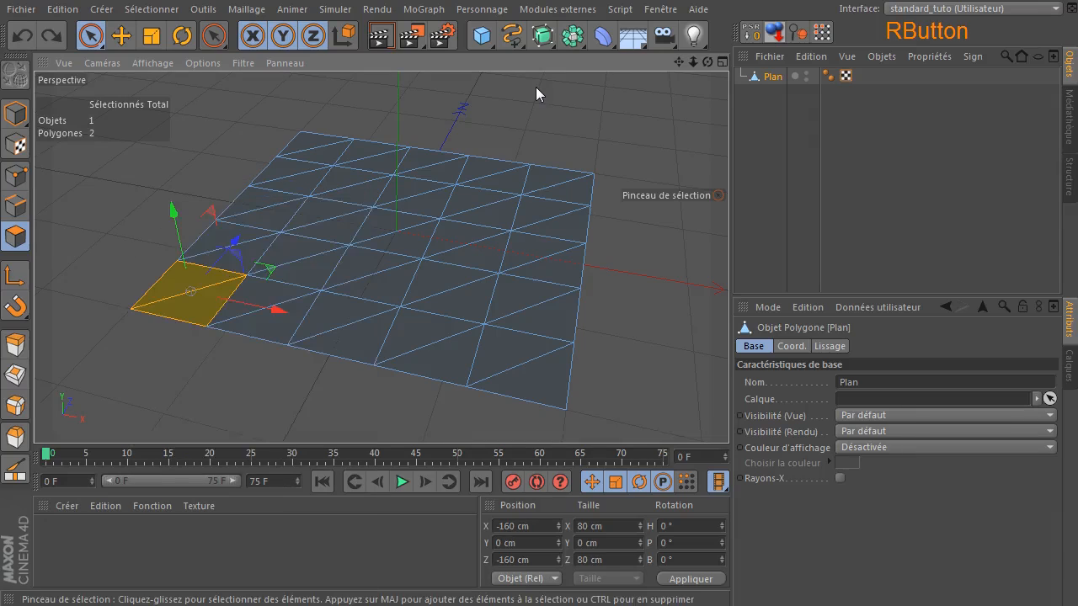
{"action": "right_click", "coordinate": [536, 87]}
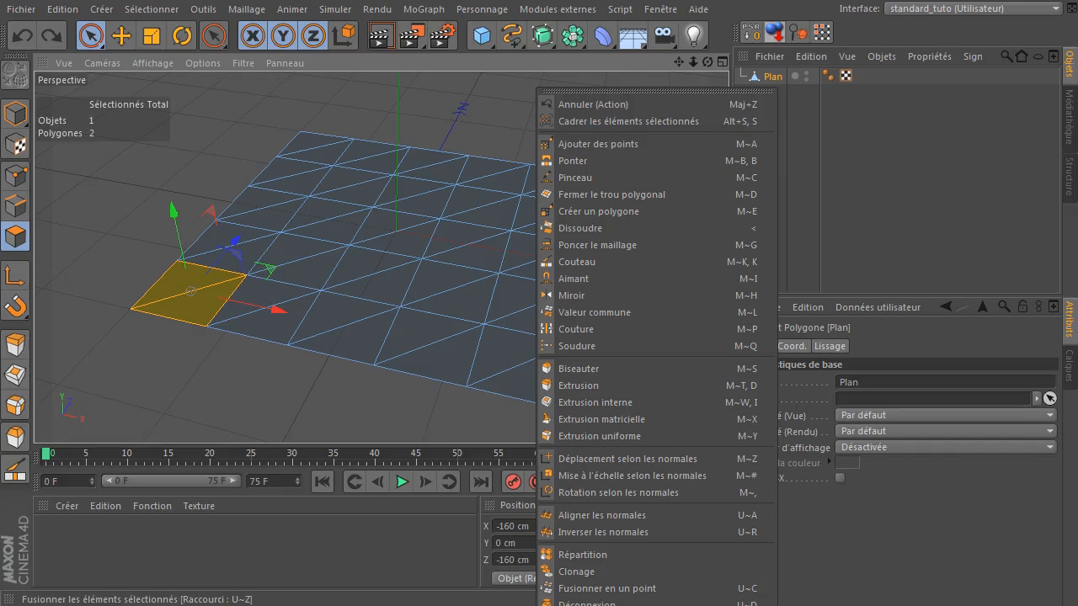
{"action": "left_click", "coordinate": [656, 91]}
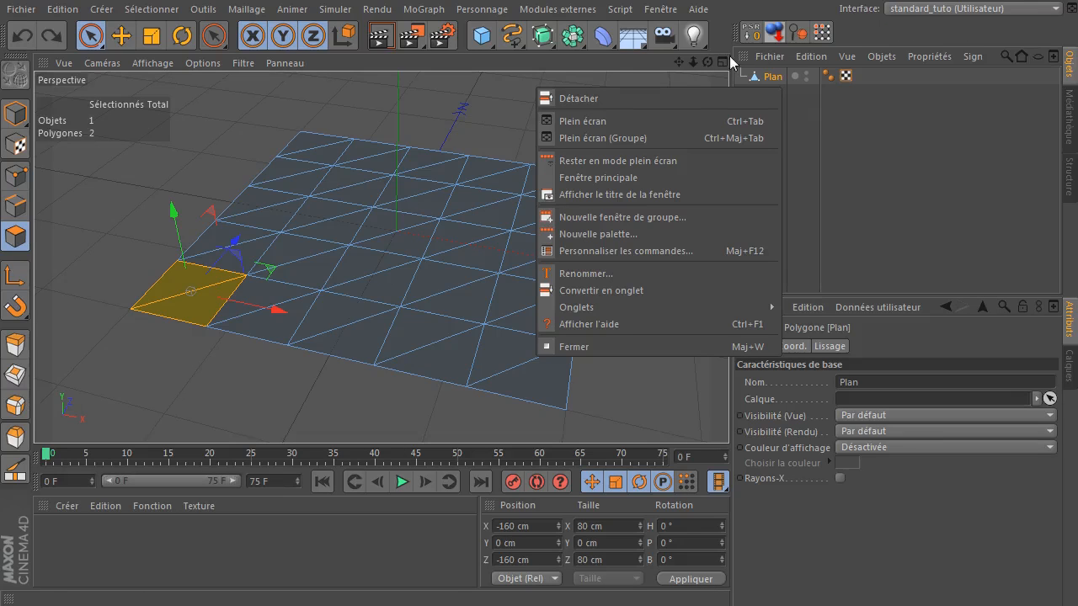
{"action": "left_click", "coordinate": [745, 12]}
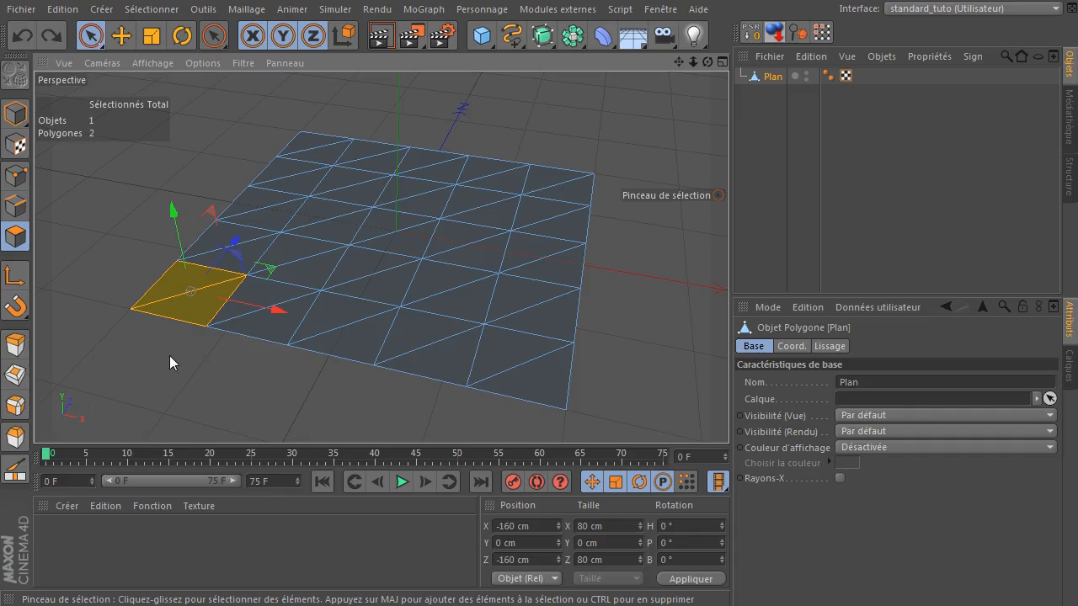
- Melt the triangle pairs of the first four squares in the plane's front row, one square at a time
{"action": "key", "text": "u"}
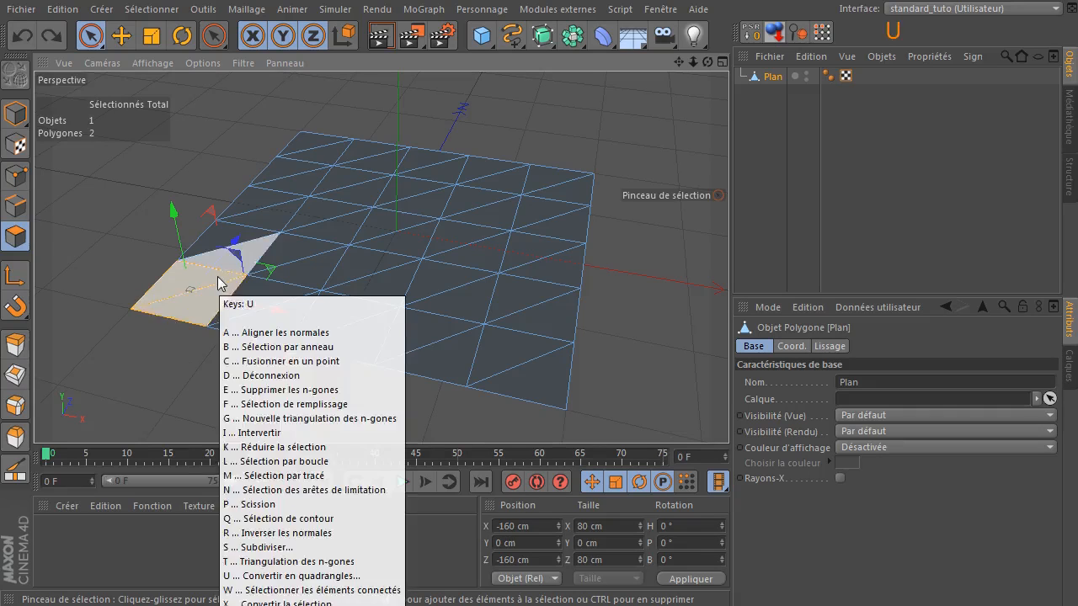
{"action": "key", "text": "ctrl+z"}
{"action": "left_click", "coordinate": [254, 315]}
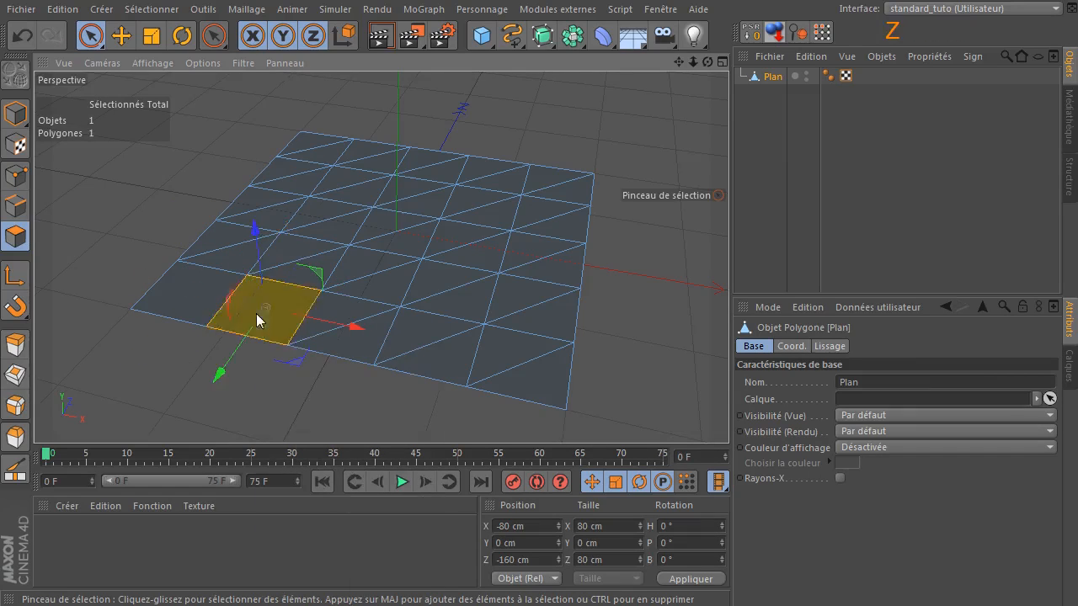
{"action": "left_click", "coordinate": [335, 339]}
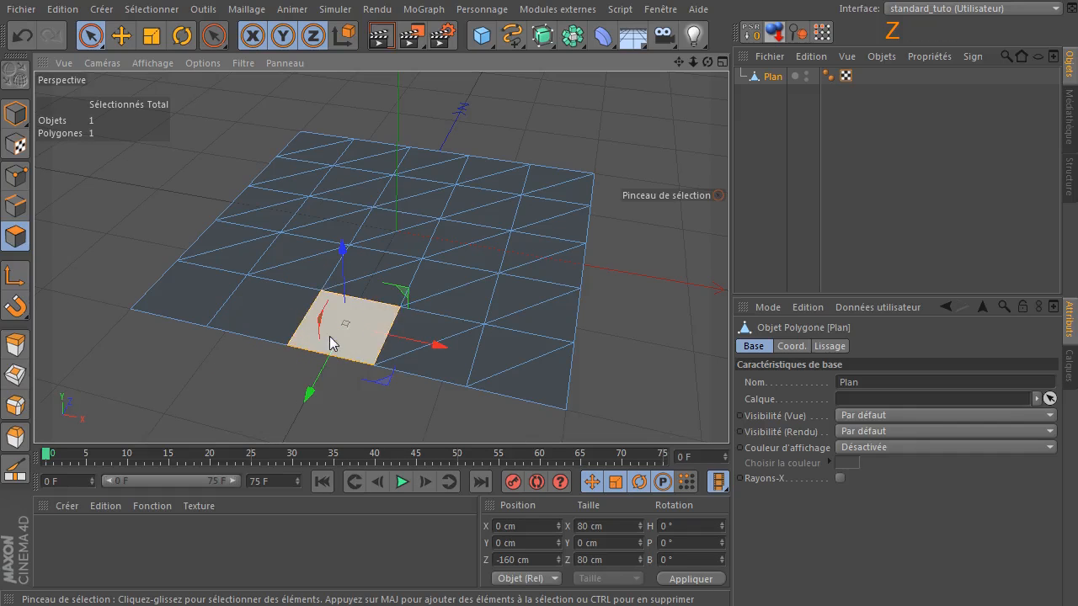
{"action": "left_click", "coordinate": [403, 361]}
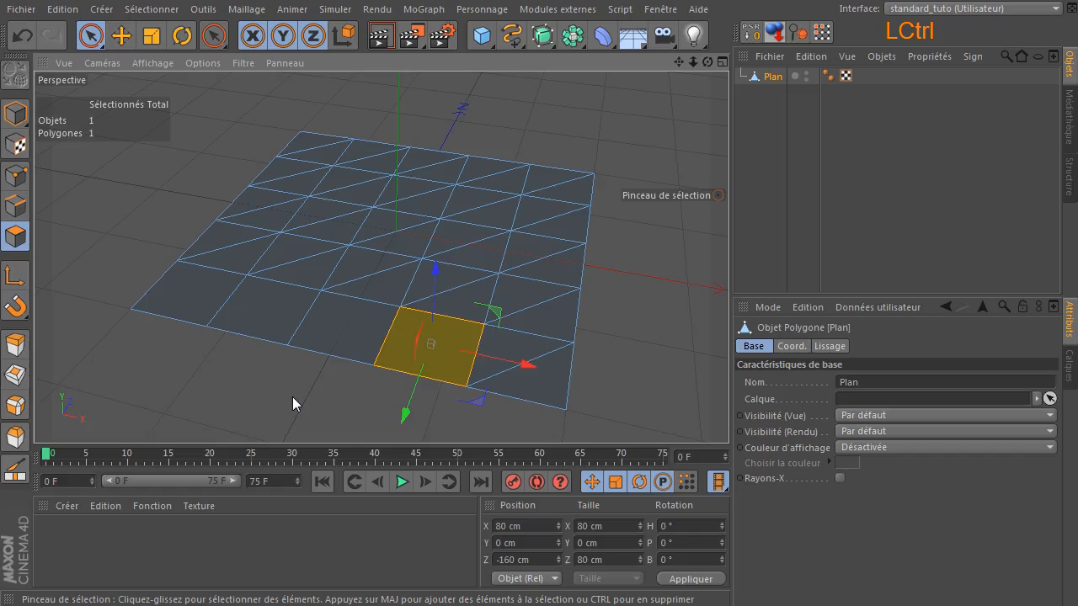
- Undo the front-row melts and clear the polygon selection
{"action": "key", "text": "ctrl+z"}
{"action": "key", "text": "ctrl+z"}
{"action": "key", "text": "ctrl+z"}
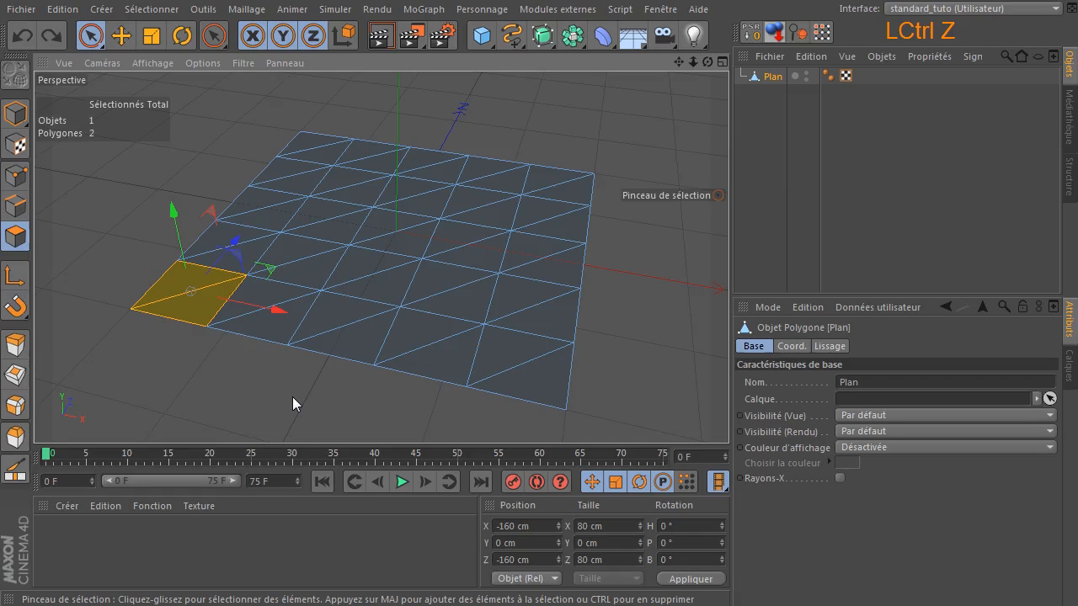
{"action": "left_click", "coordinate": [292, 397]}
- Melt the triangle pairs of every other square along the plane's front row and right-hand column together
{"action": "left_click", "coordinate": [173, 293]}
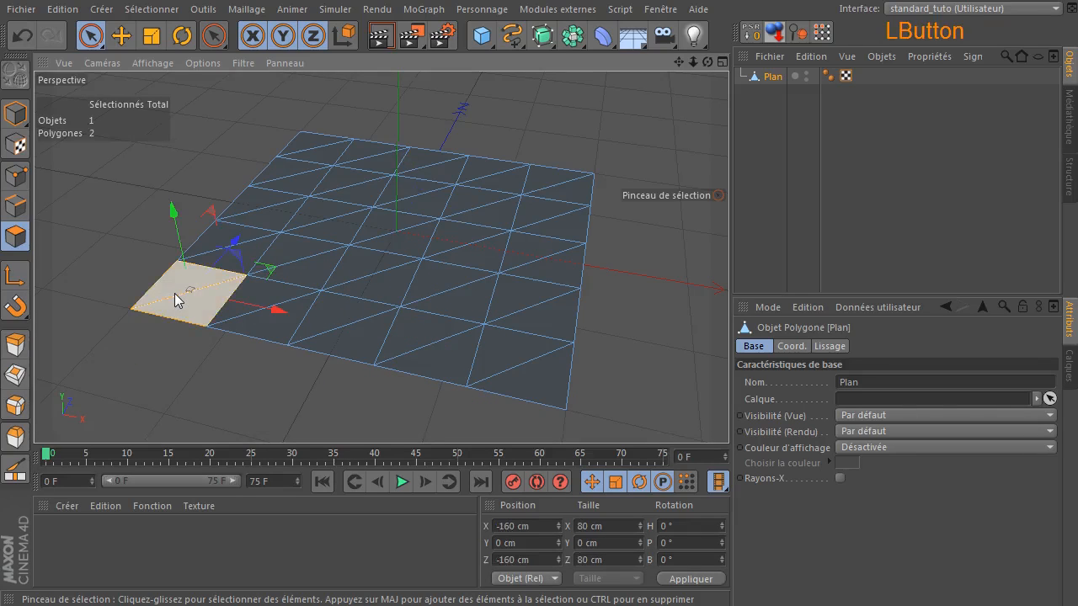
{"action": "left_click", "coordinate": [346, 325], "text": "shift"}
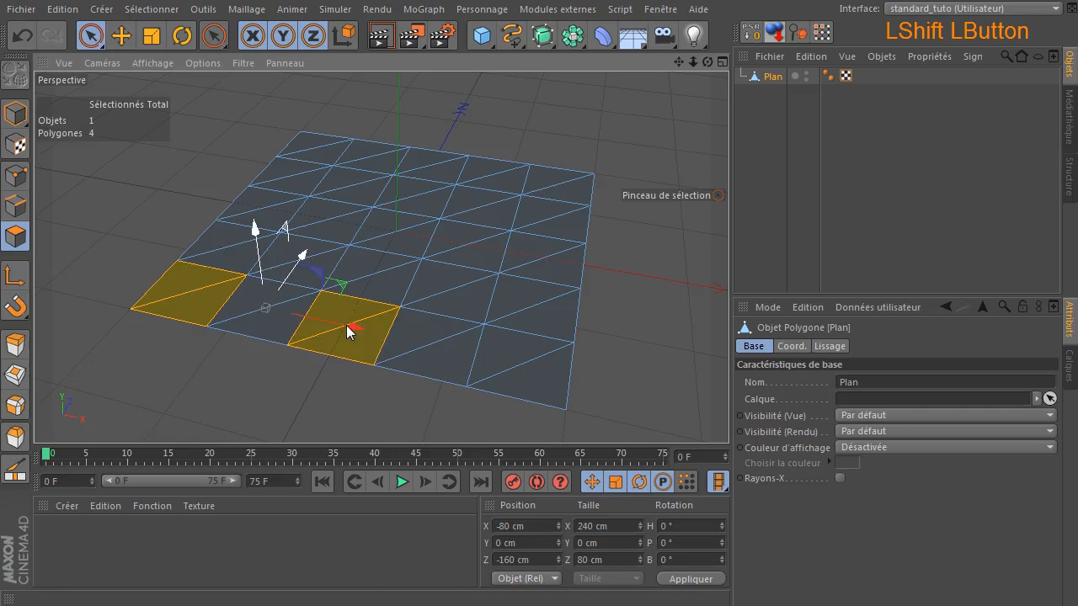
{"action": "left_click", "coordinate": [518, 360], "text": "shift"}
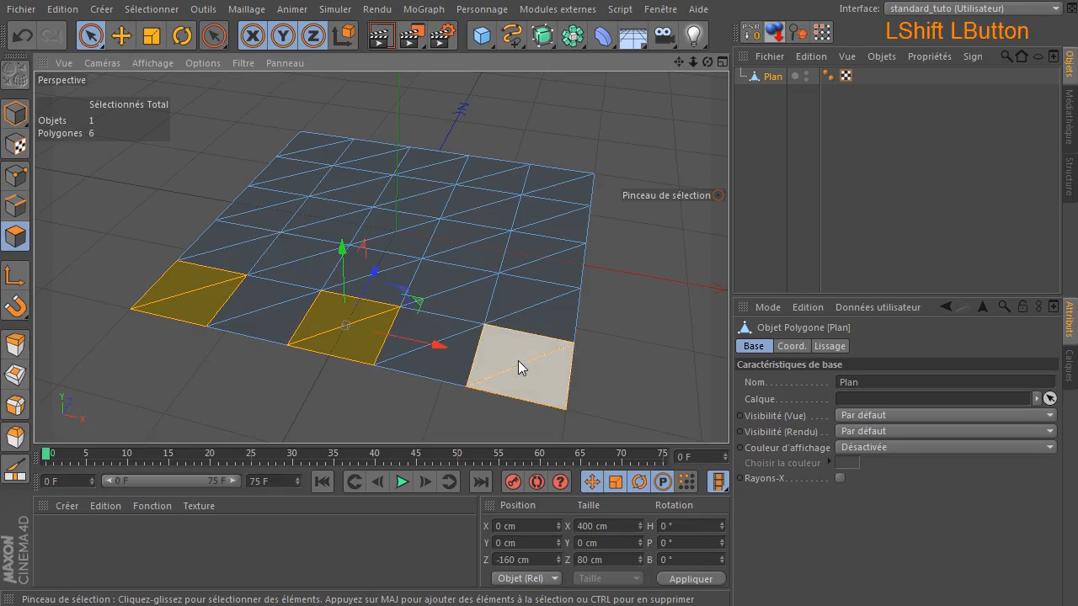
{"action": "left_click", "coordinate": [544, 255], "text": "shift"}
{"action": "left_click", "coordinate": [564, 194], "text": "shift"}
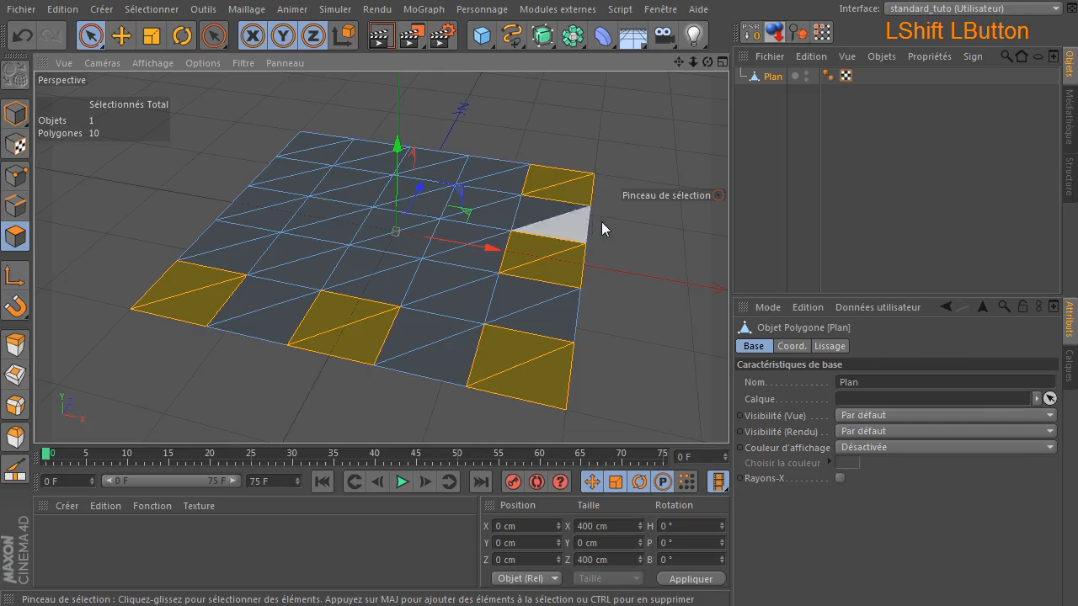
{"action": "key", "text": "u"}
{"action": "key", "text": "z"}
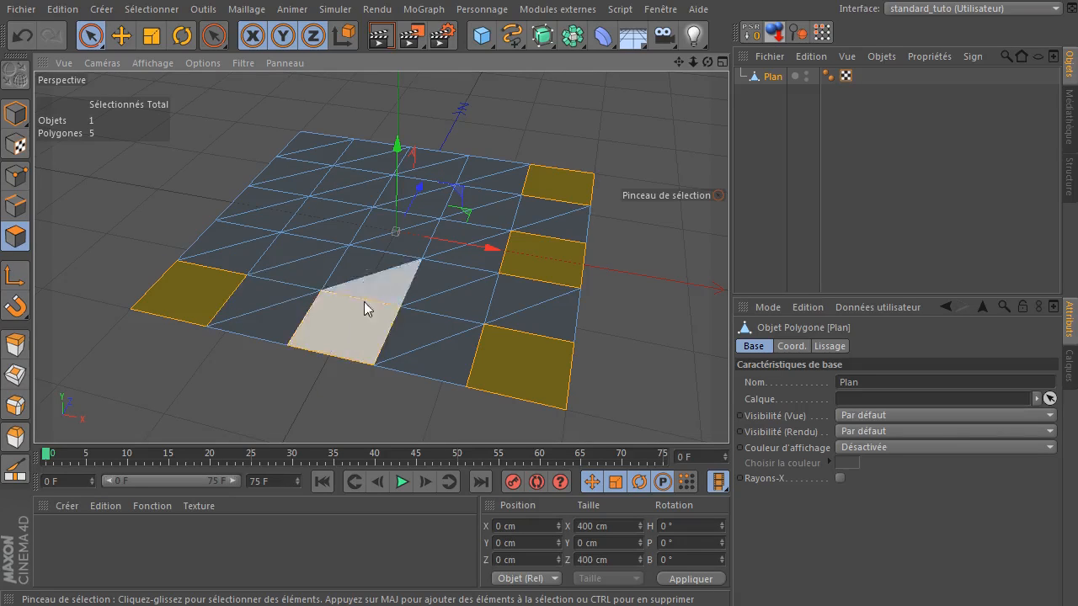
- Undo the melt of the alternating border squares and clear the polygon selection
{"action": "left_click", "coordinate": [21, 38]}
{"action": "left_click", "coordinate": [21, 39]}
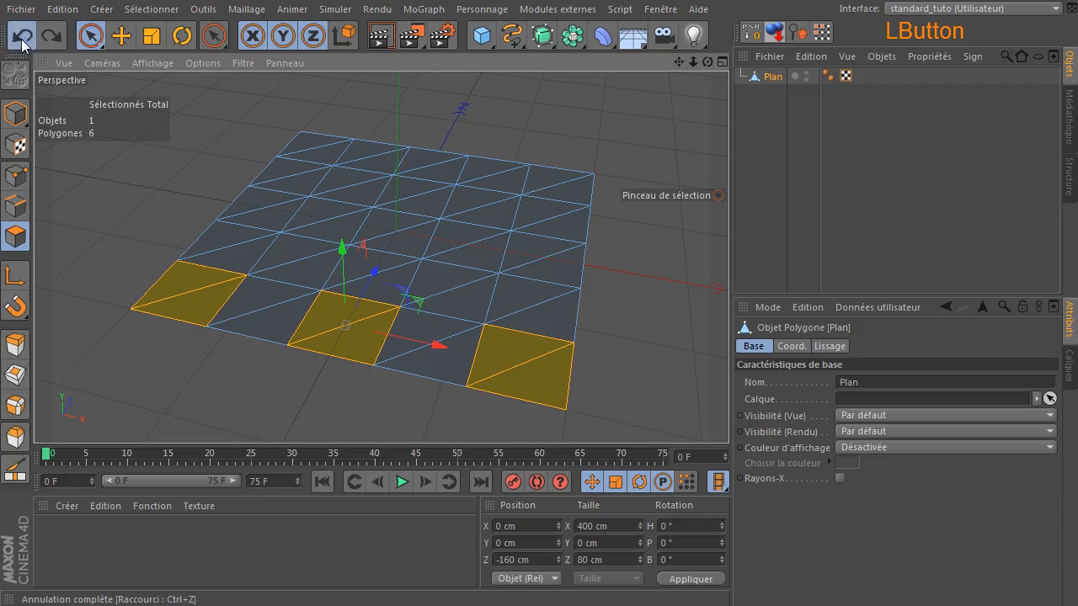
{"action": "left_click", "coordinate": [21, 38]}
{"action": "left_click", "coordinate": [21, 39]}
{"action": "left_click", "coordinate": [92, 211]}
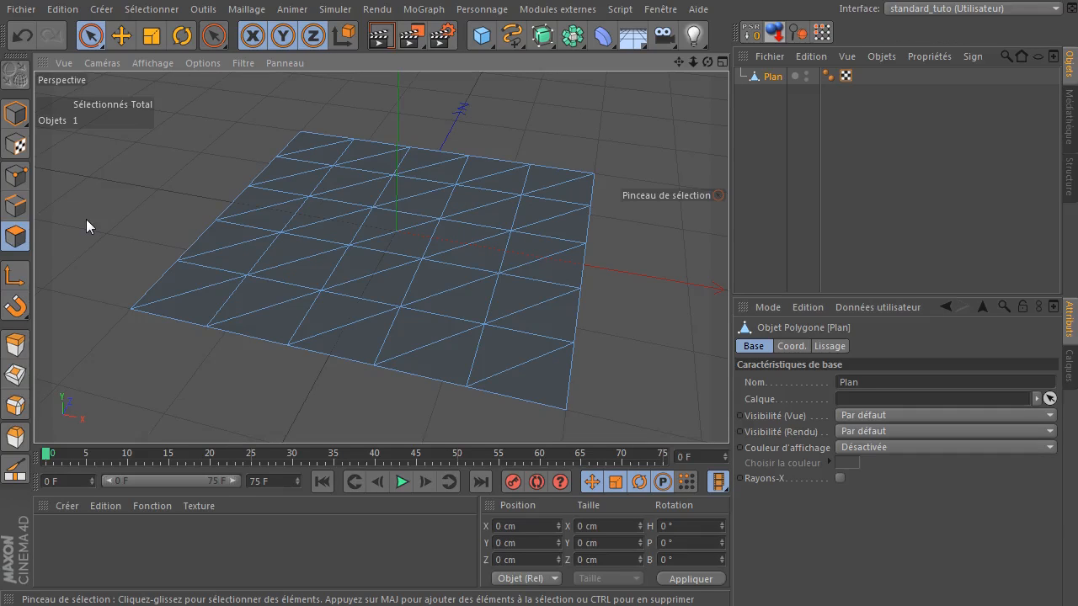
- Select the front-left corner square's triangle pair, then replace it with the pair of the inner square diagonal to it
{"action": "left_click", "coordinate": [176, 298]}
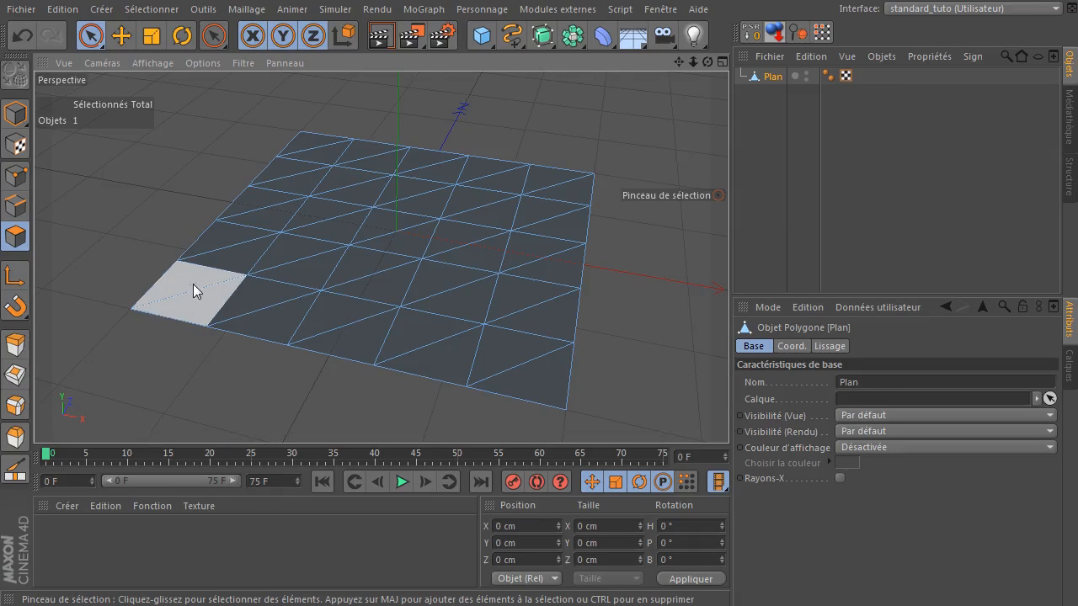
{"action": "left_click", "coordinate": [197, 290]}
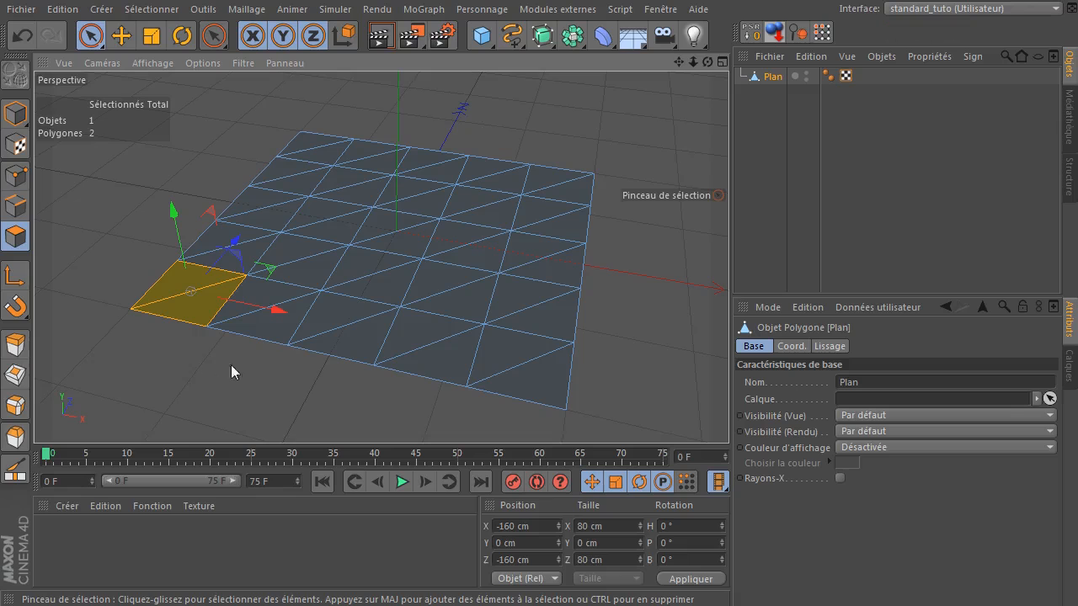
{"action": "left_click", "coordinate": [131, 372]}
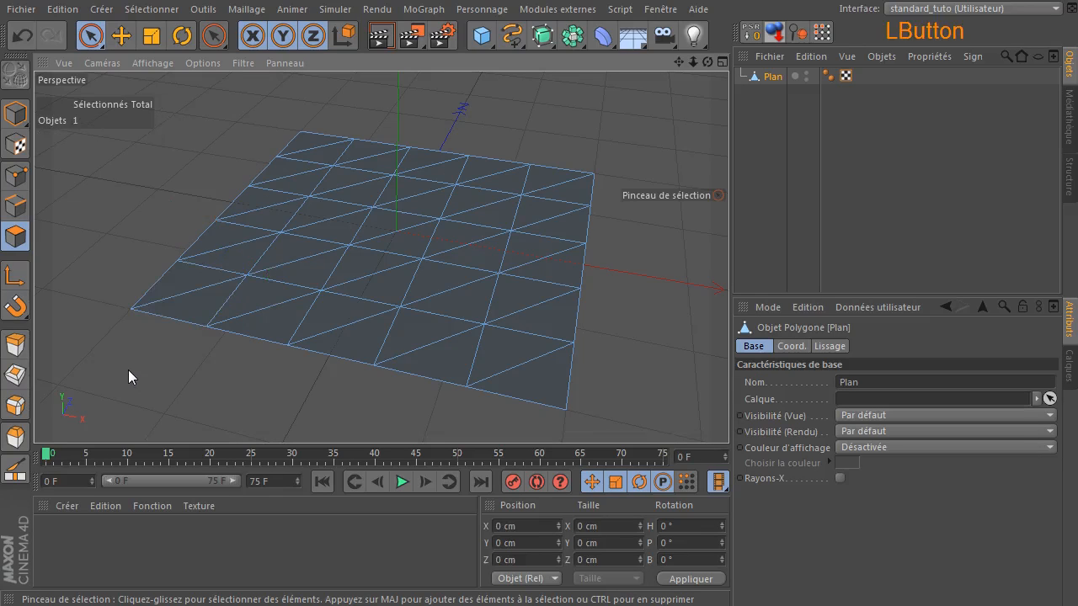
{"action": "left_click", "coordinate": [298, 264]}
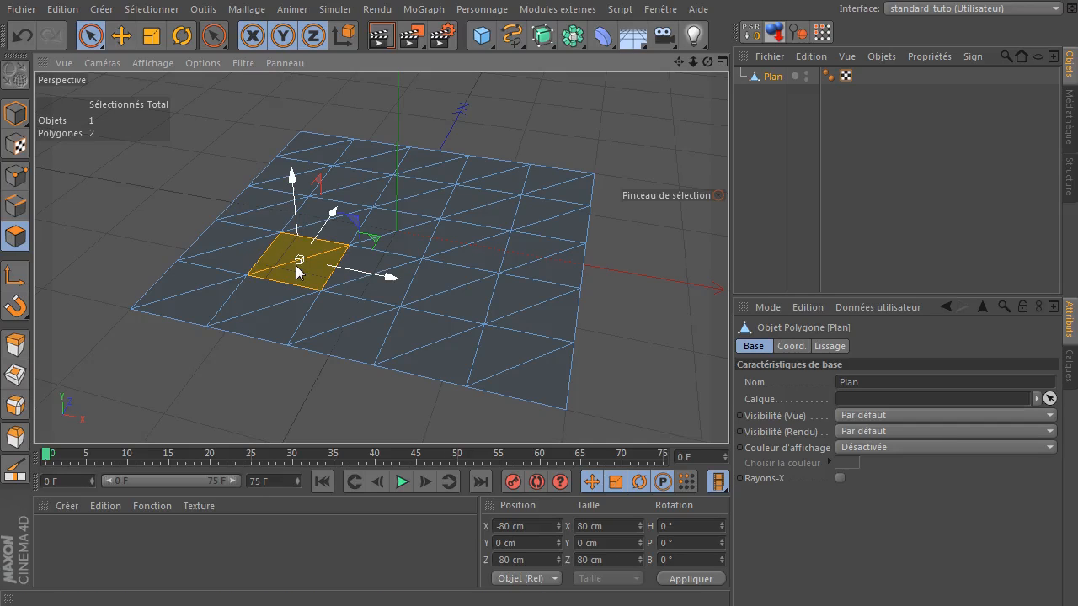
- In edge mode, melt the diagonal edge of the second square in the front row, then undo the melt
{"action": "left_click", "coordinate": [22, 207]}
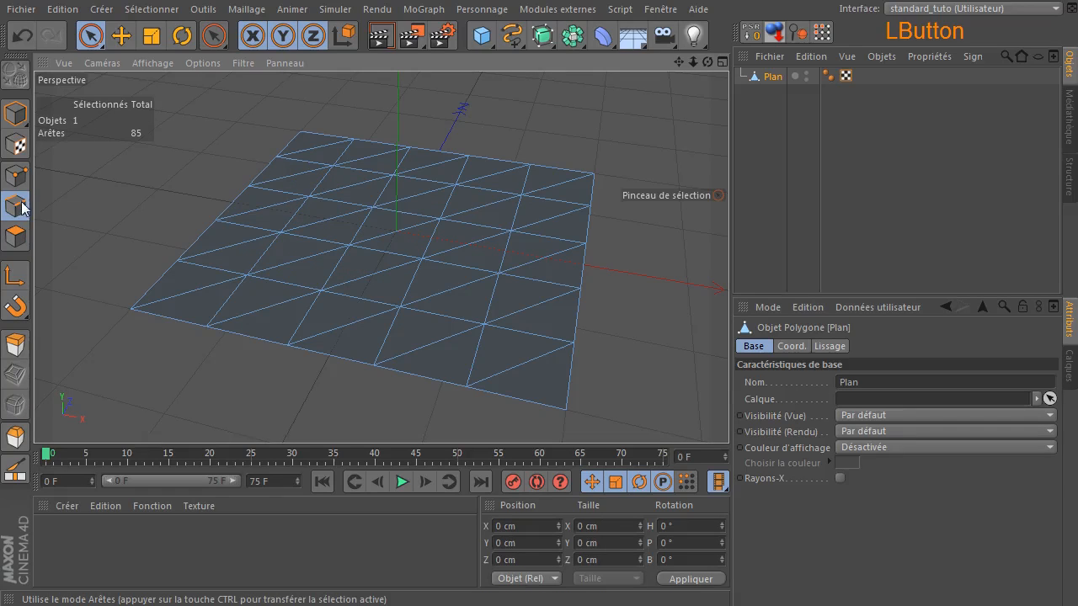
{"action": "left_click", "coordinate": [240, 317]}
{"action": "key", "text": "u"}
{"action": "key", "text": "z"}
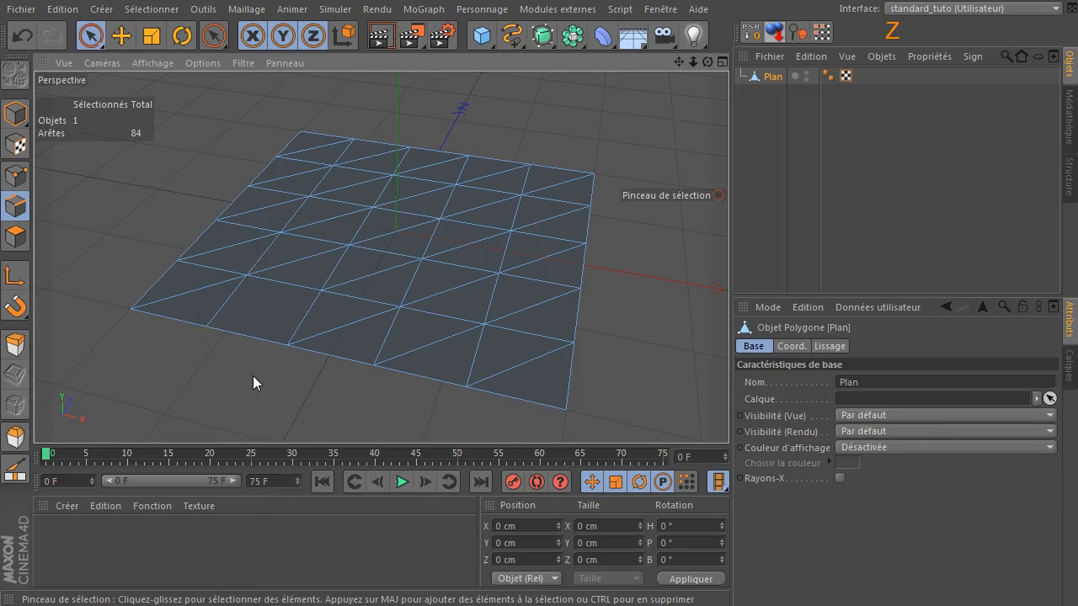
{"action": "left_click", "coordinate": [22, 36]}
- In point mode, melt the four corner points of the inner square in the second row's middle column
{"action": "left_click", "coordinate": [17, 176]}
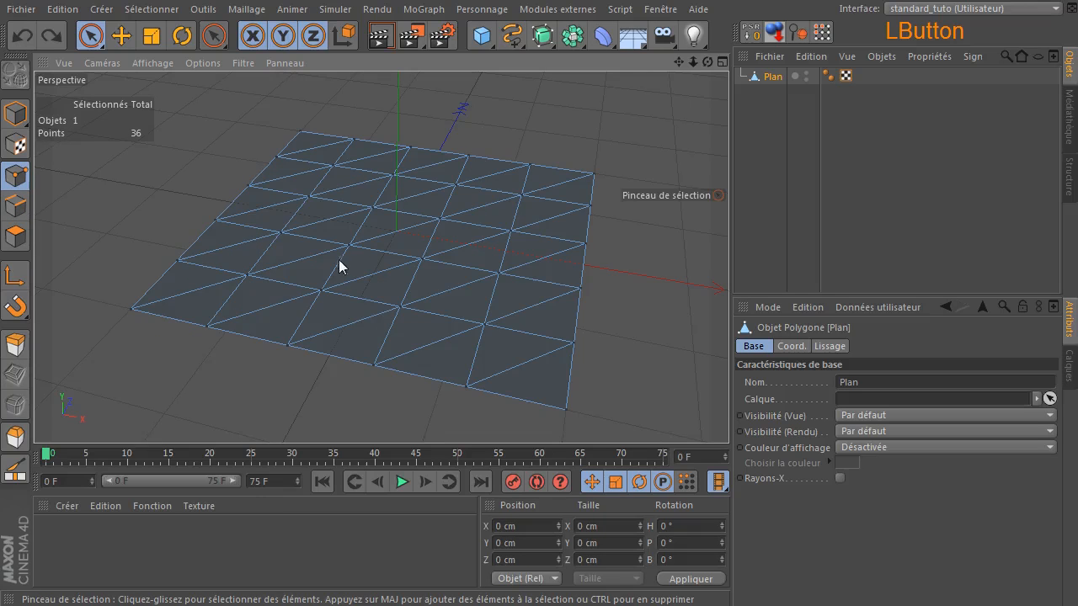
{"action": "mouse_move", "coordinate": [345, 270]}
{"action": "left_mouse_down"}
{"action": "mouse_move", "coordinate": [351, 247]}
{"action": "mouse_move", "coordinate": [327, 292]}
{"action": "mouse_move", "coordinate": [420, 271]}
{"action": "mouse_move", "coordinate": [426, 258]}
{"action": "left_mouse_up"}
{"action": "key", "text": "u"}
{"action": "key", "text": "z"}
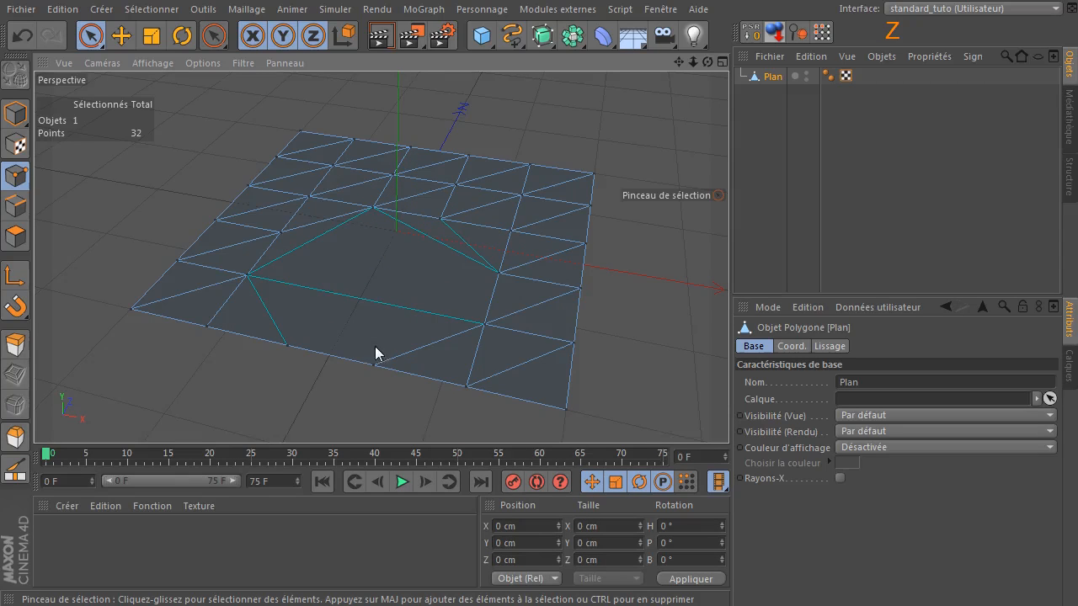
- Undo the melt of the inner square's four corner points and review the kept edge and polygon selections
{"action": "left_click", "coordinate": [21, 36]}
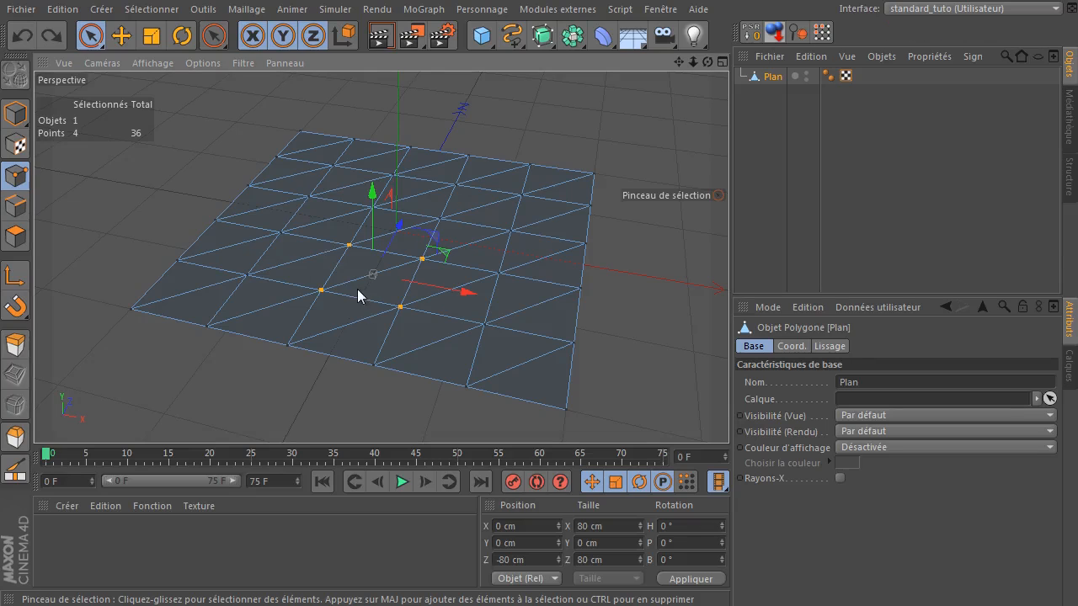
{"action": "left_click", "coordinate": [15, 206]}
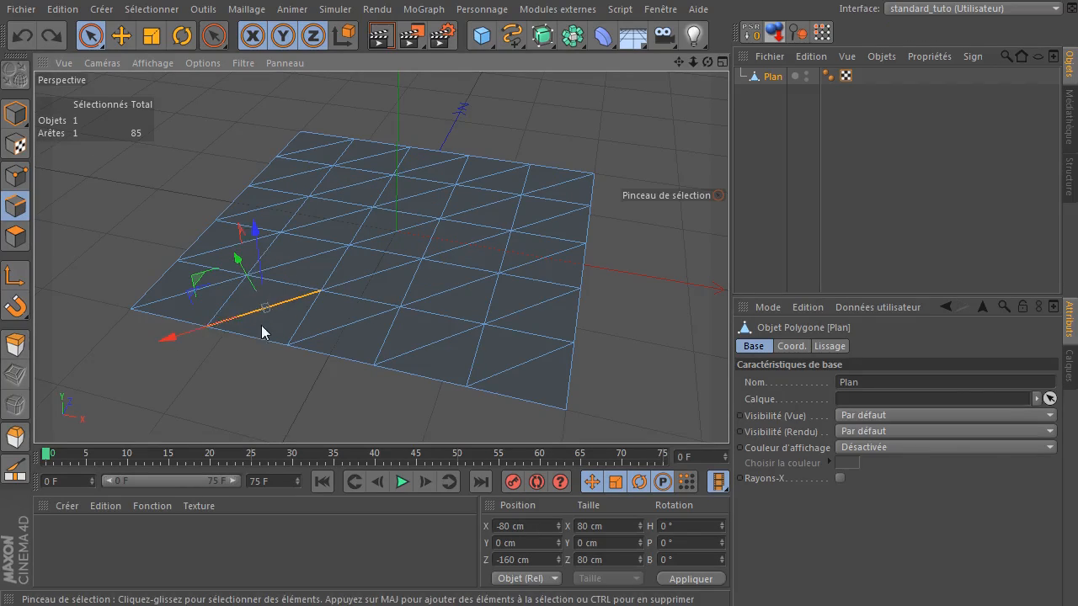
{"action": "left_click", "coordinate": [15, 237]}
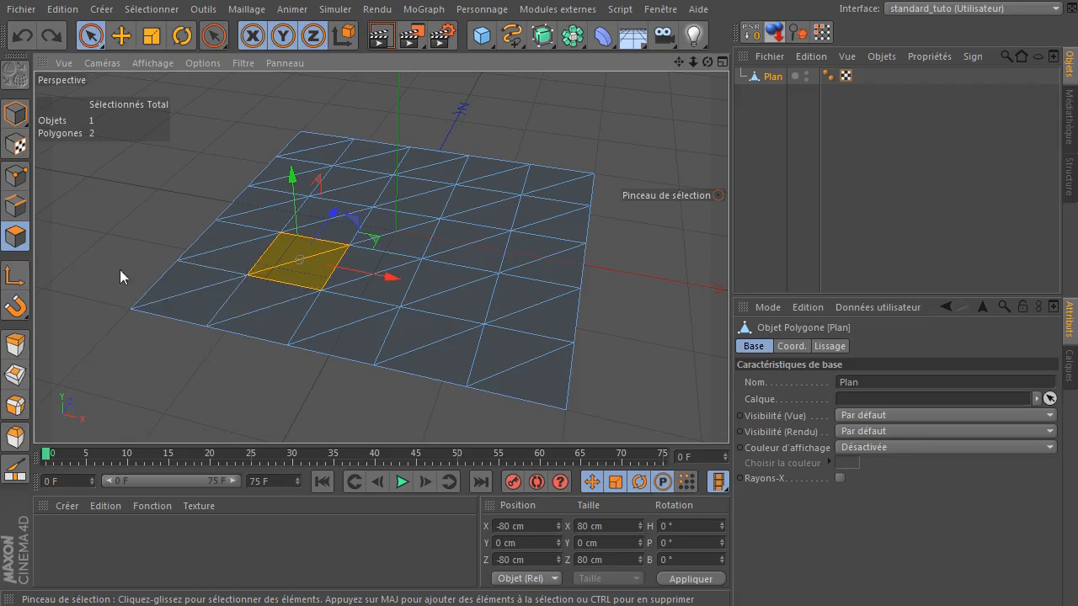
{"action": "left_click", "coordinate": [22, 213]}
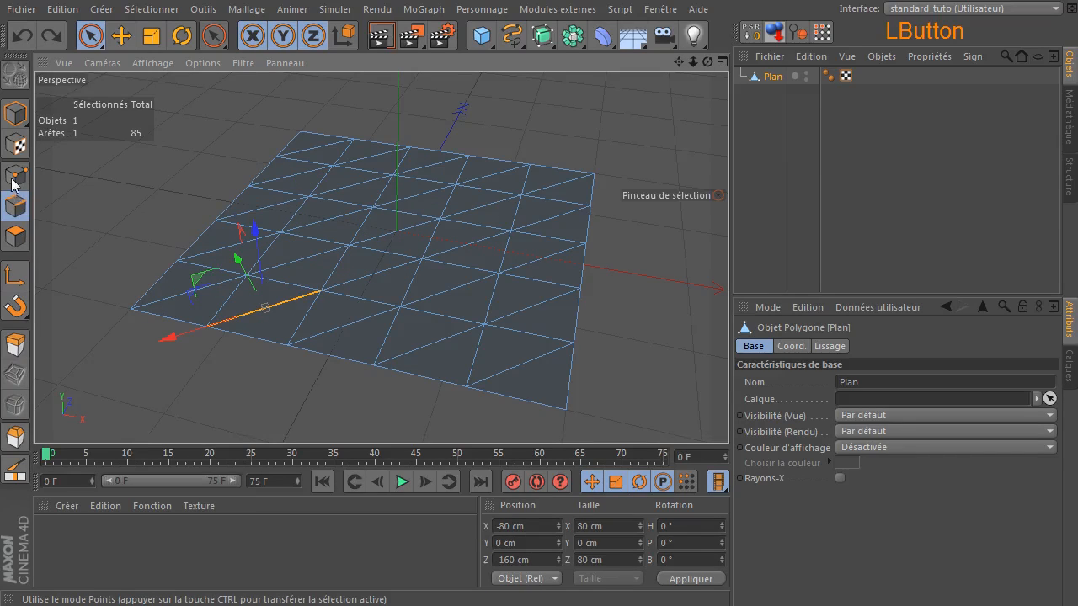
- In point mode, dissolve the four selected corner points of the middle inner square, then undo the dissolve
{"action": "left_click", "coordinate": [16, 175]}
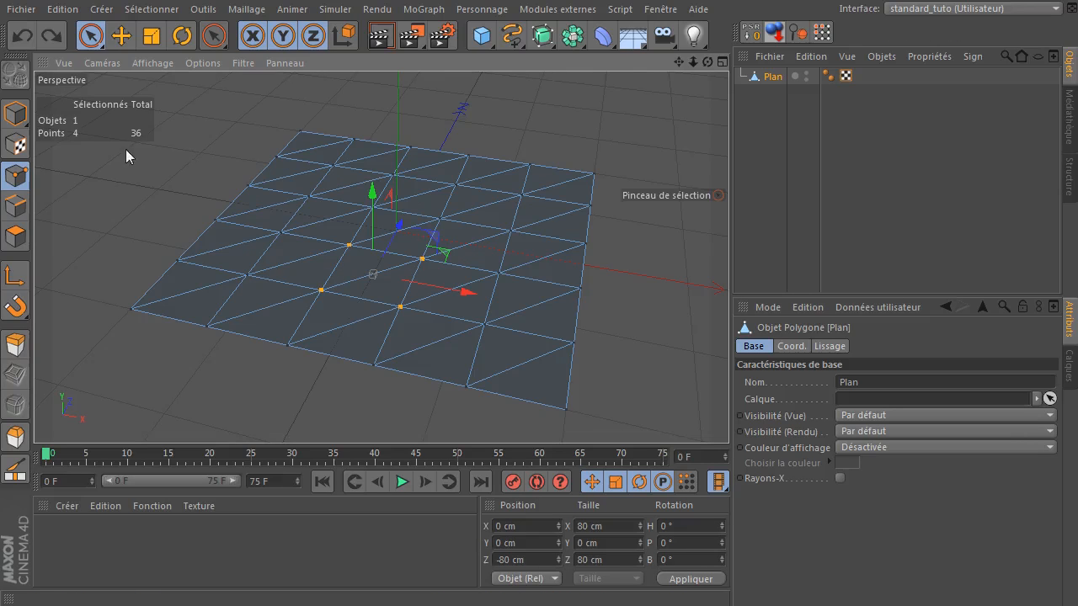
{"action": "right_click", "coordinate": [166, 162]}
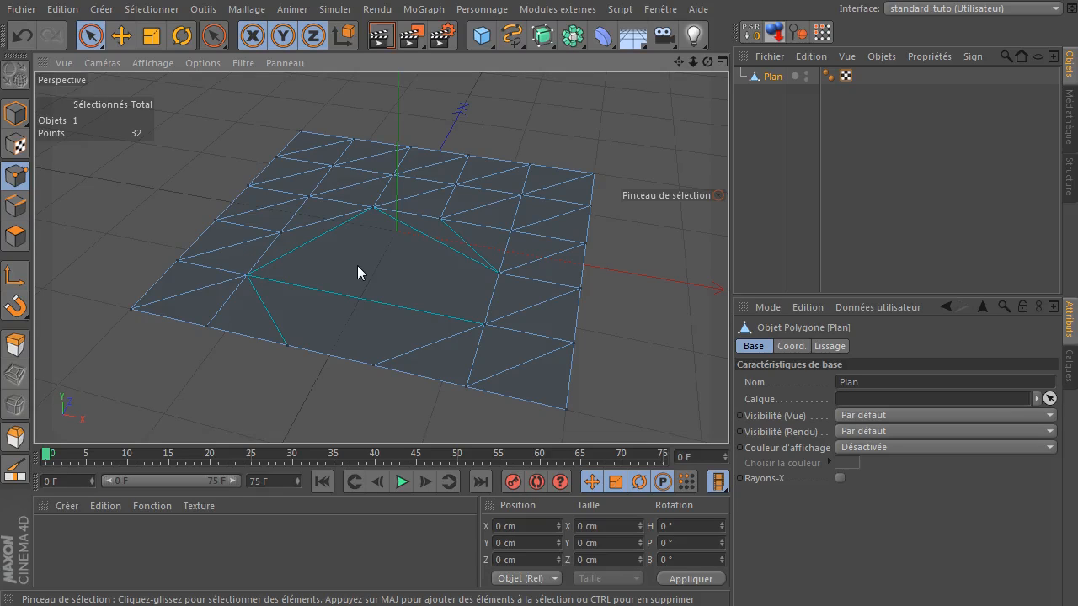
{"action": "left_click", "coordinate": [22, 35]}
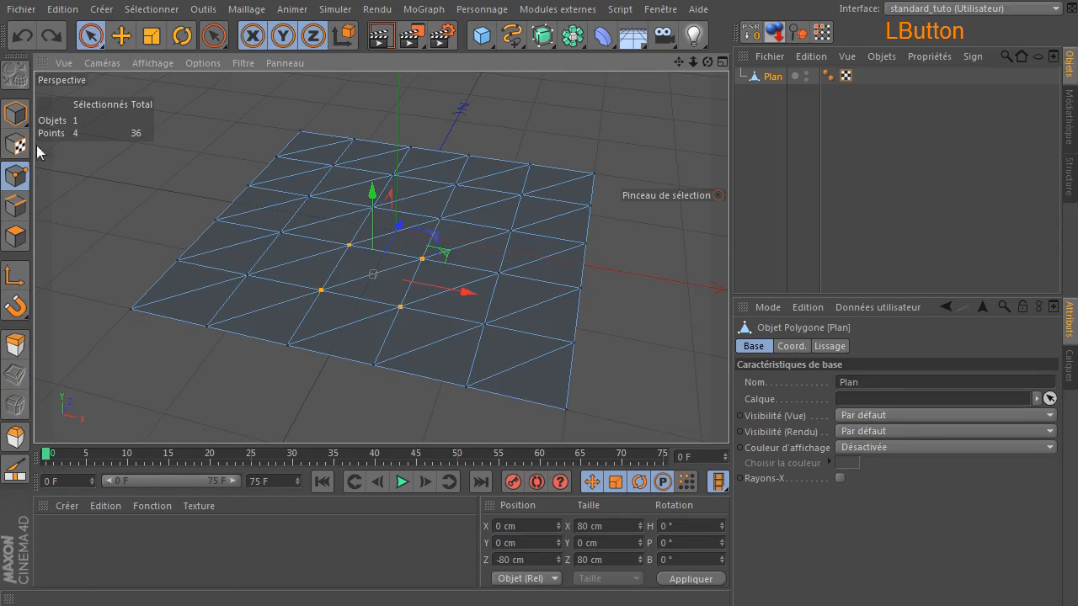
- In edge mode, dissolve the selected diagonal edge of the second square in the front row, then undo the dissolve
{"action": "left_click", "coordinate": [15, 206]}
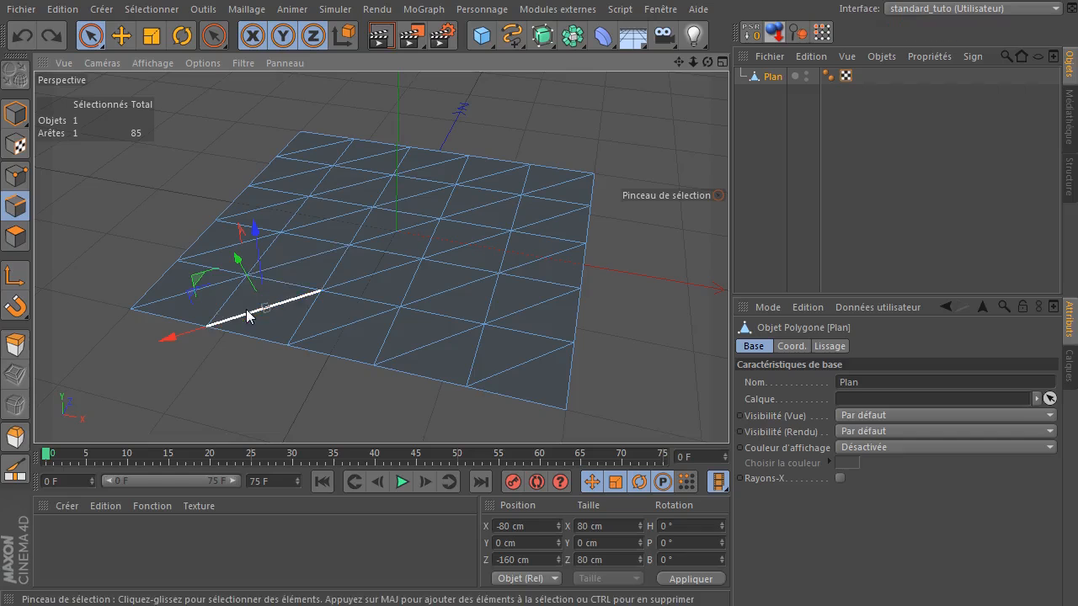
{"action": "right_click", "coordinate": [136, 177]}
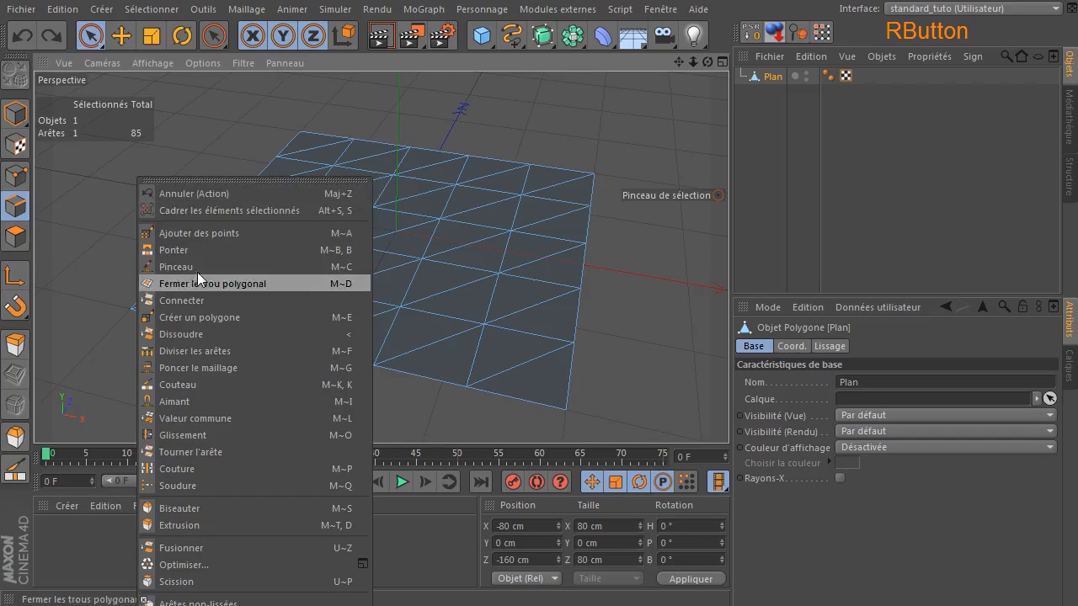
{"action": "left_click", "coordinate": [182, 333]}
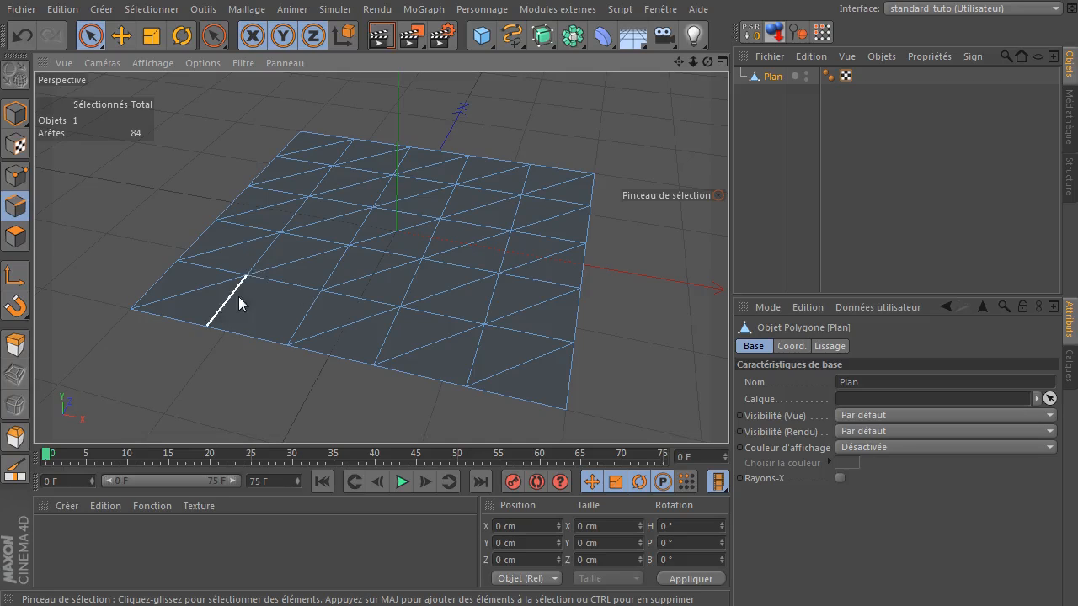
{"action": "left_click", "coordinate": [23, 35]}
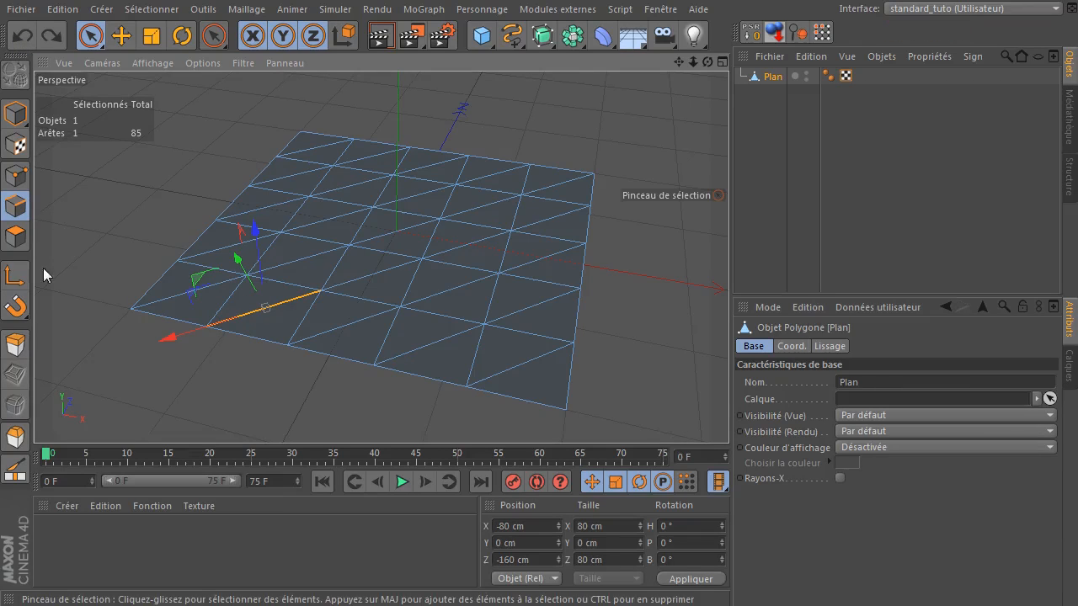
- In polygon mode, dissolve the selected triangle pair of the inner square, then undo the dissolve and clear the selection
{"action": "left_click", "coordinate": [15, 237]}
{"action": "left_click", "coordinate": [299, 262]}
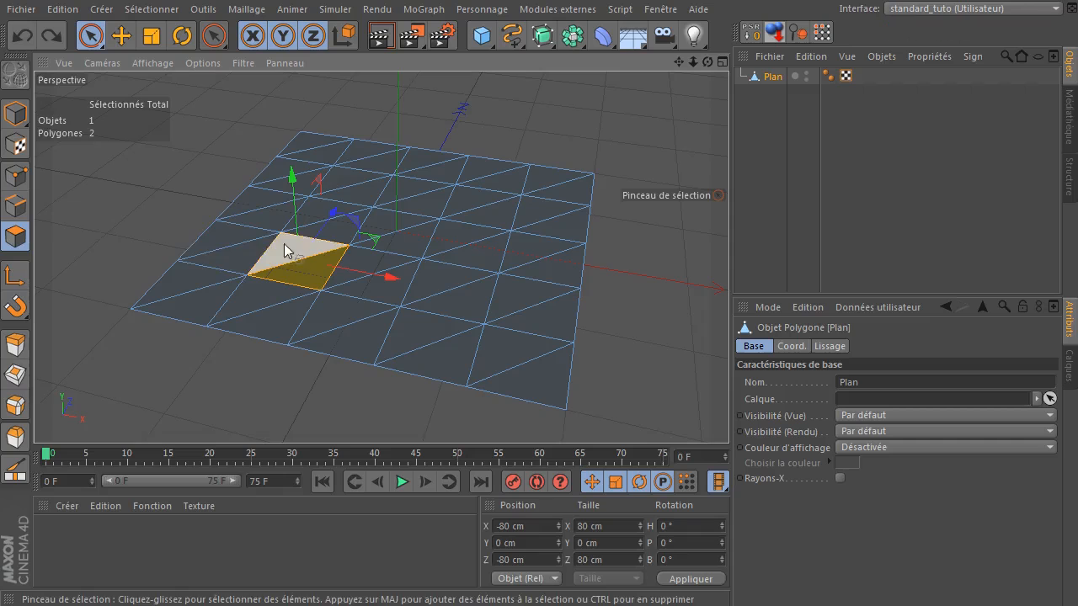
{"action": "right_click", "coordinate": [97, 210]}
{"action": "right_click", "coordinate": [94, 212]}
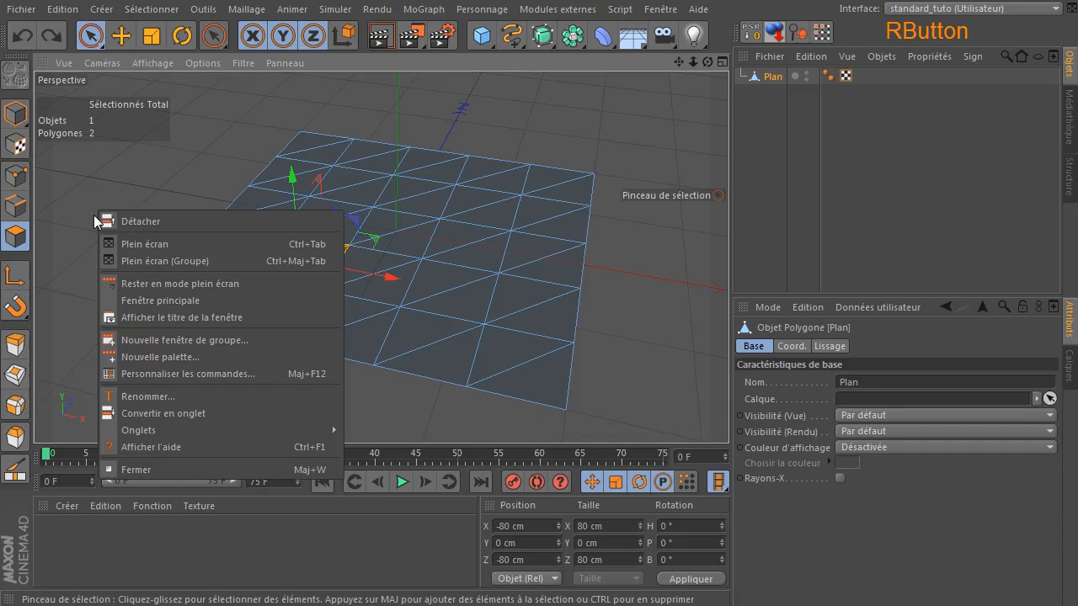
{"action": "right_click", "coordinate": [118, 178]}
{"action": "right_click", "coordinate": [118, 178]}
{"action": "right_click", "coordinate": [117, 163]}
{"action": "right_click", "coordinate": [116, 164]}
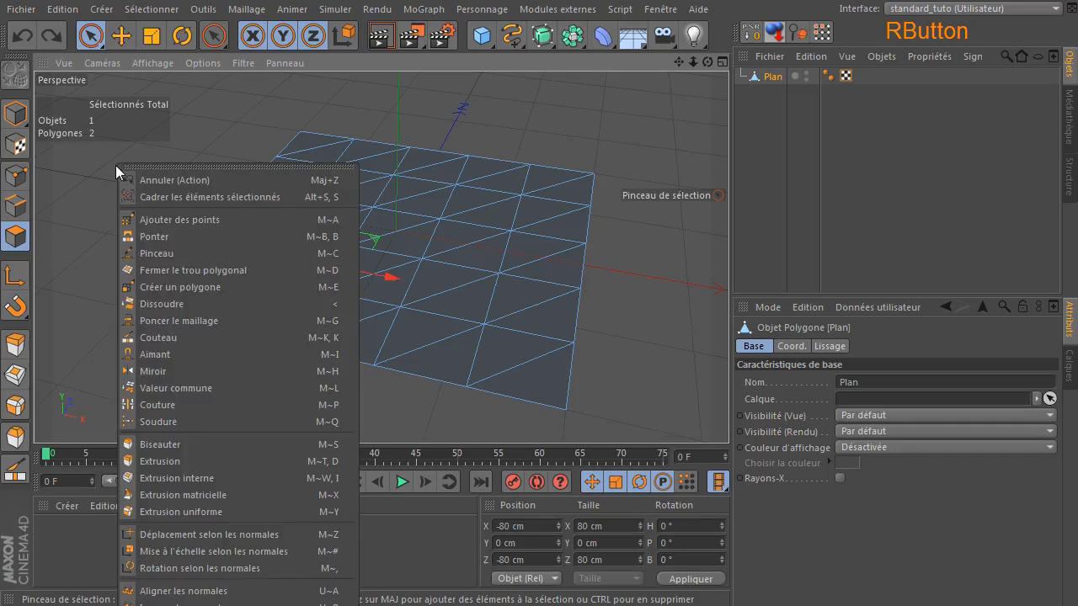
{"action": "left_click", "coordinate": [185, 301]}
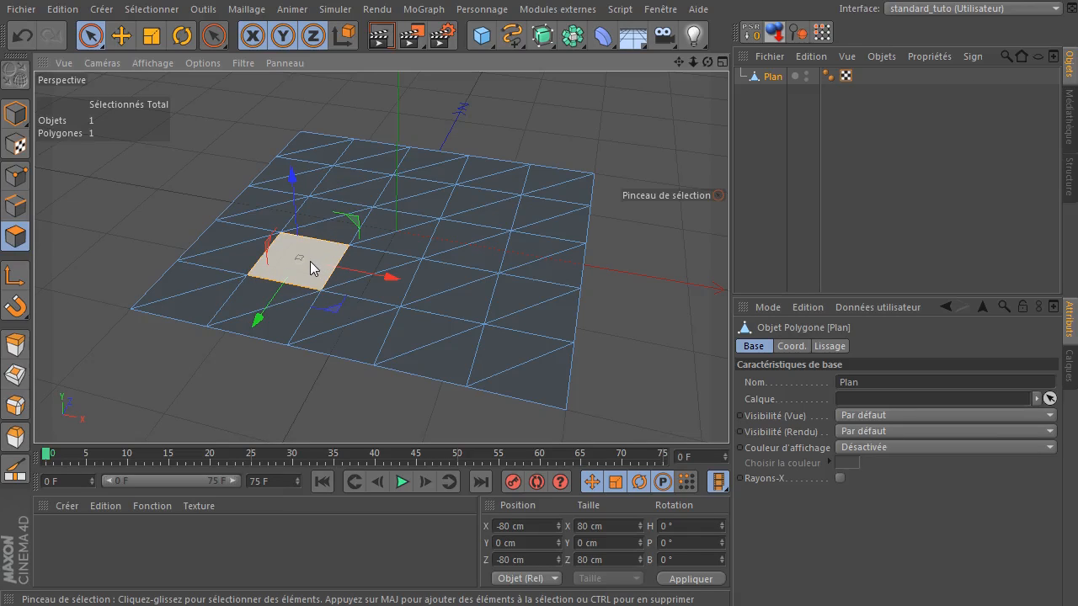
{"action": "left_click", "coordinate": [22, 37]}
{"action": "left_click", "coordinate": [114, 182]}
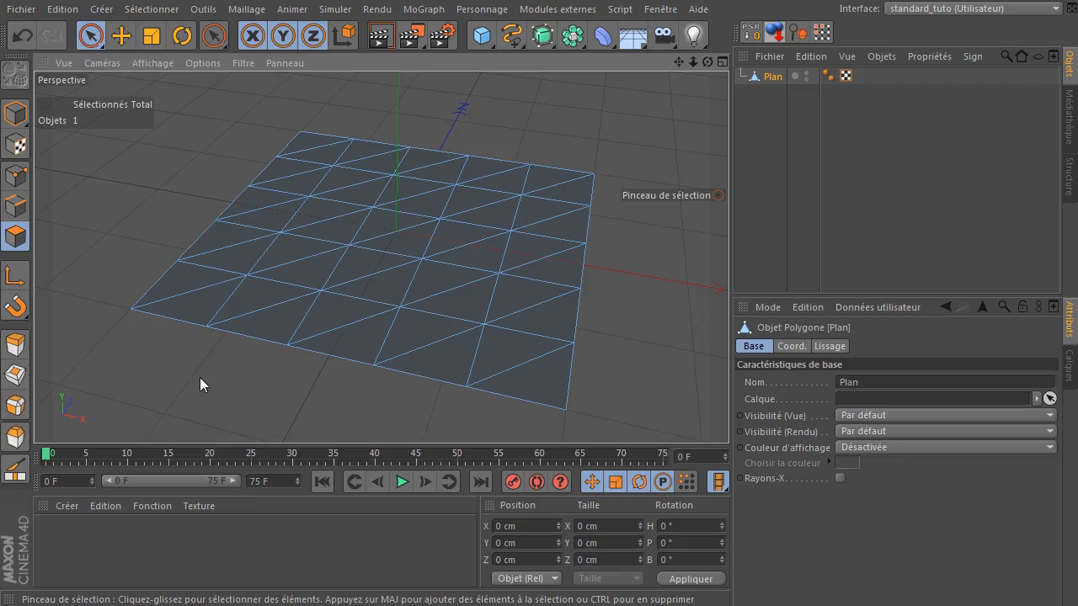
- Delete the triangulated plane object and add a new Plane primitive in model mode
{"action": "left_click", "coordinate": [766, 77]}
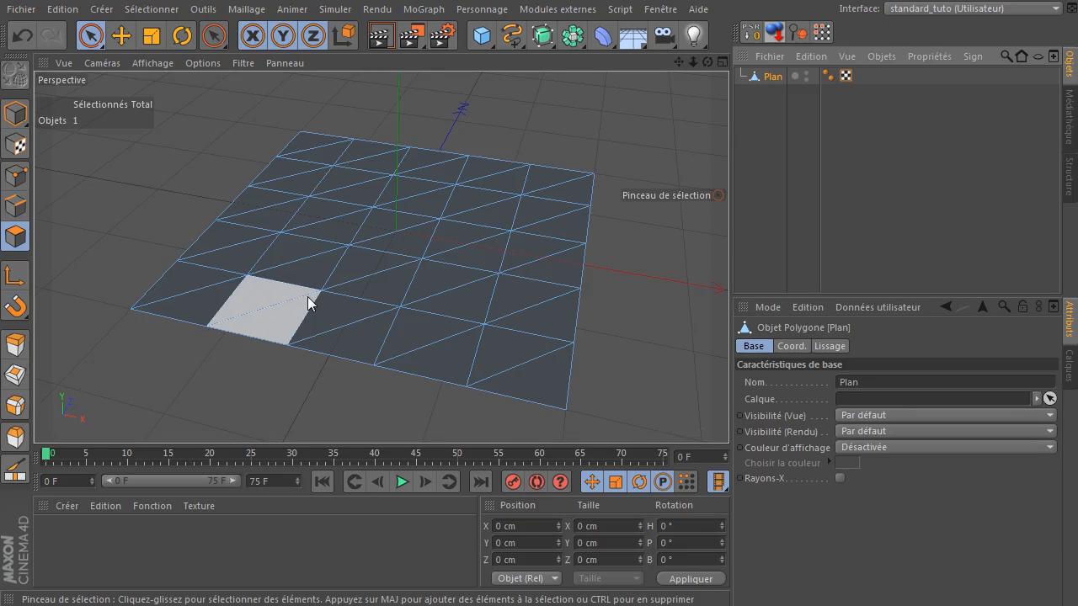
{"action": "key", "text": "Delete"}
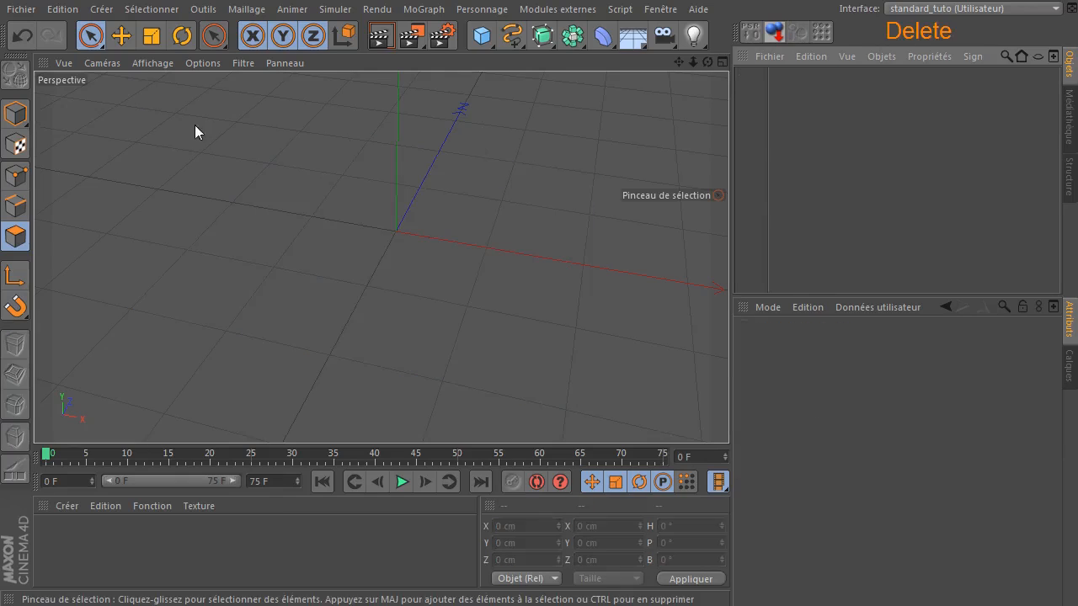
{"action": "left_click", "coordinate": [15, 120]}
{"action": "left_click_drag", "start_coordinate": [486, 35], "coordinate": [633, 82]}
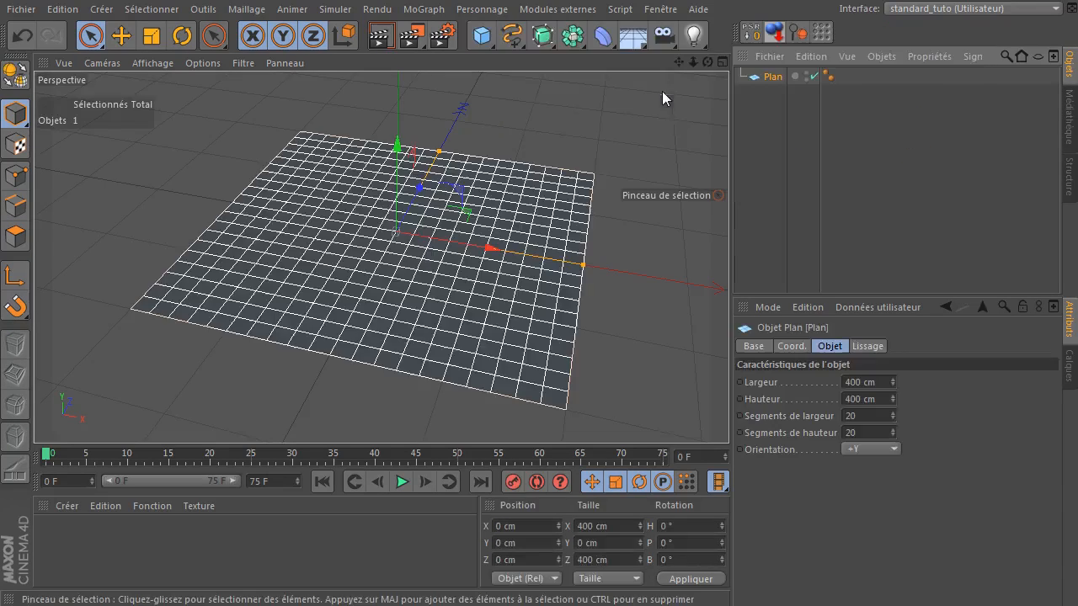
- Set the new plane's width and height segments to 5 each and convert it to an editable polygon object
{"action": "double_click", "coordinate": [884, 419]}
{"action": "type", "text": "5"}
{"action": "double_click", "coordinate": [883, 432]}
{"action": "type", "text": "5"}
{"action": "key", "text": "Return"}
{"action": "left_click", "coordinate": [15, 75]}
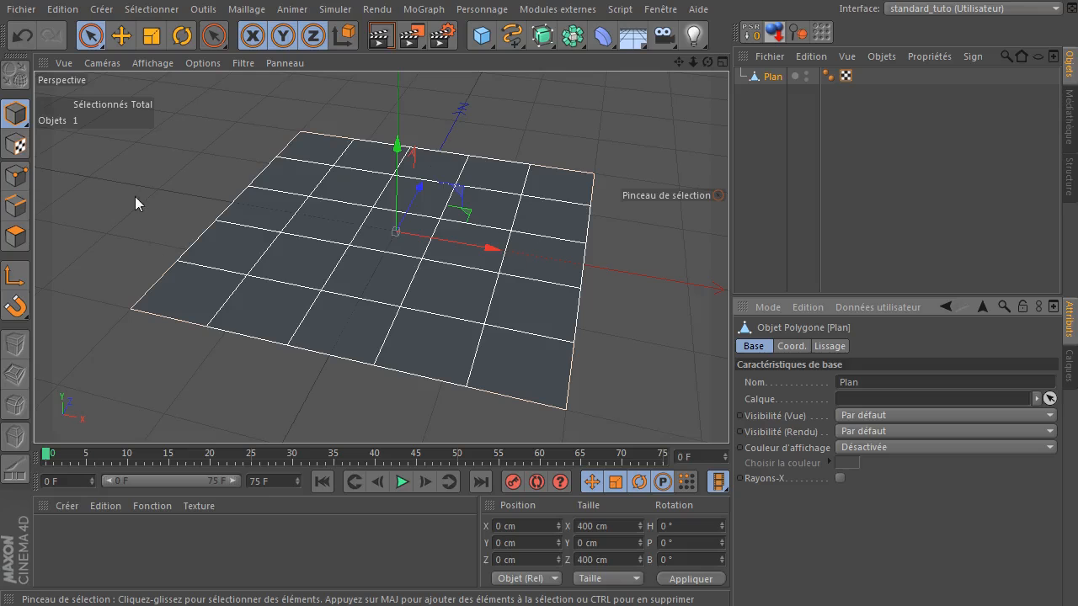
{"action": "left_click", "coordinate": [19, 244]}
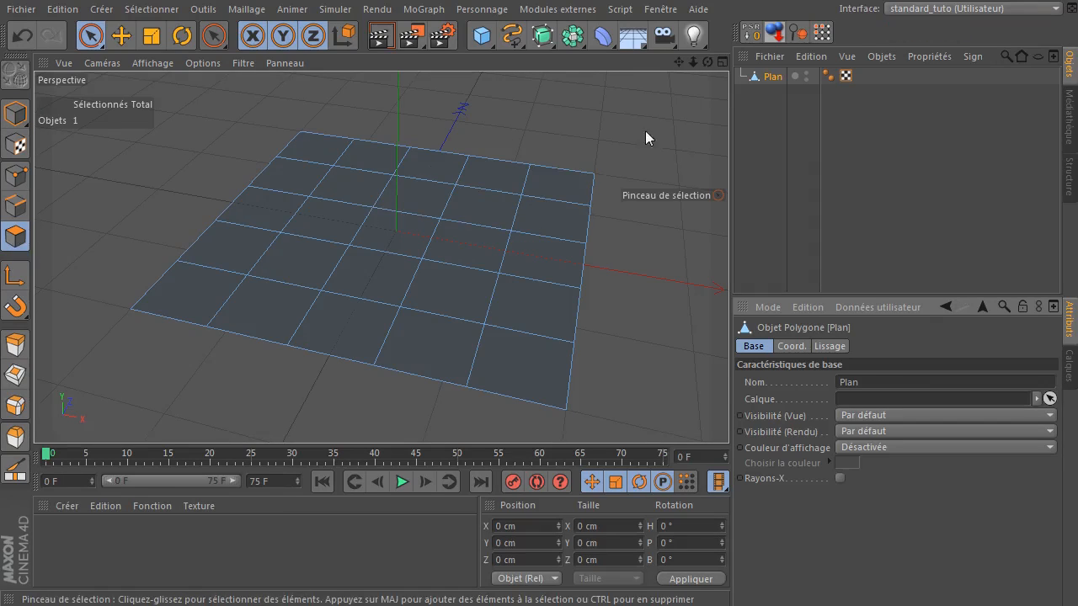
{"action": "mouse_move", "coordinate": [708, 63]}
{"action": "left_mouse_down"}
{"action": "mouse_move", "coordinate": [648, 21]}
{"action": "mouse_move", "coordinate": [716, 72]}
{"action": "left_mouse_up"}
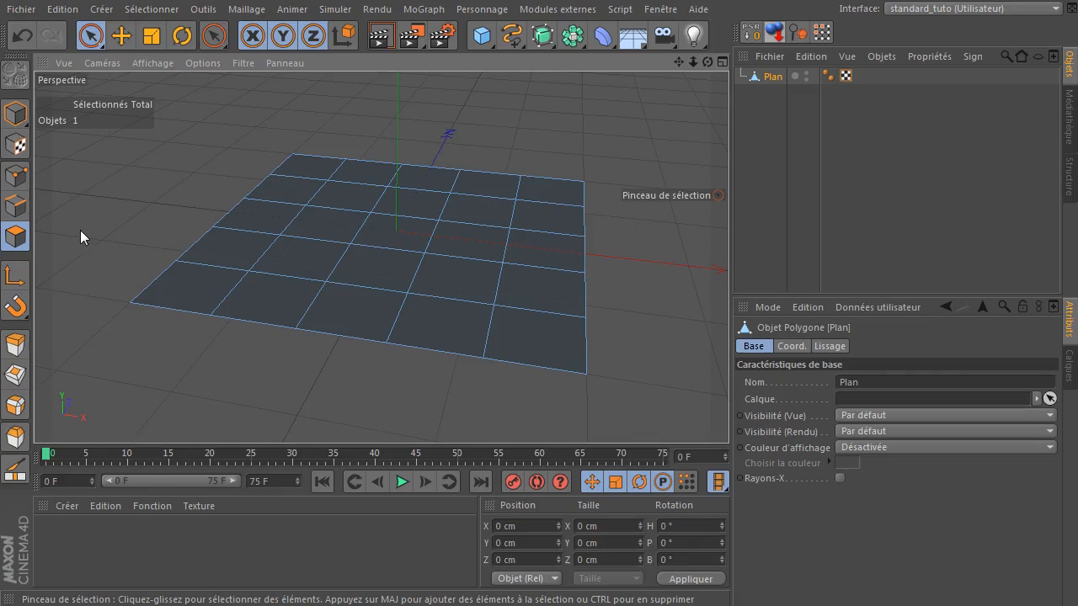
{"action": "left_click", "coordinate": [11, 180]}
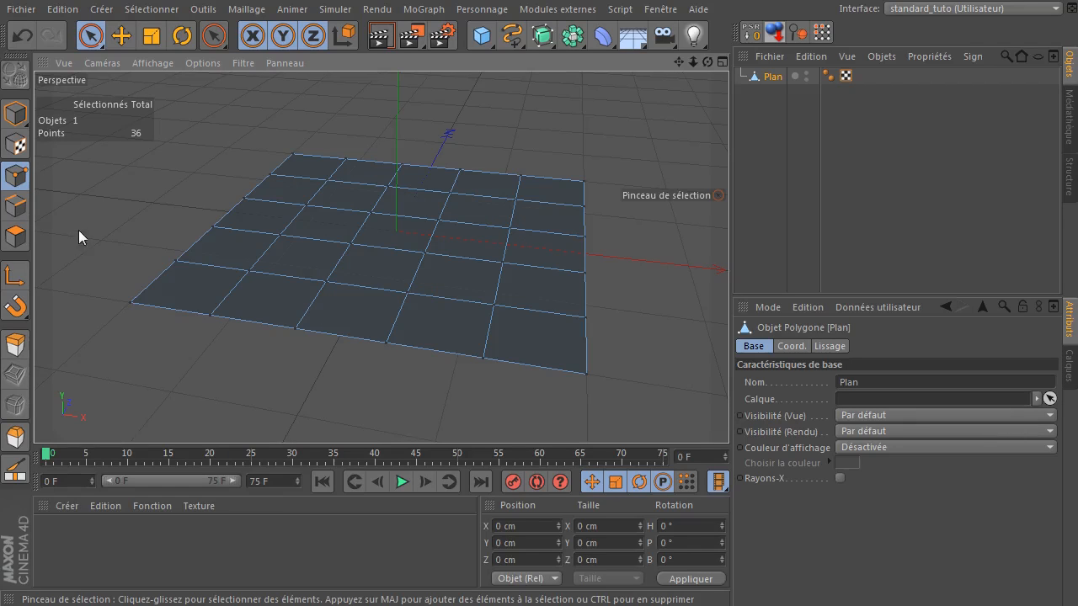
{"action": "left_click", "coordinate": [18, 206]}
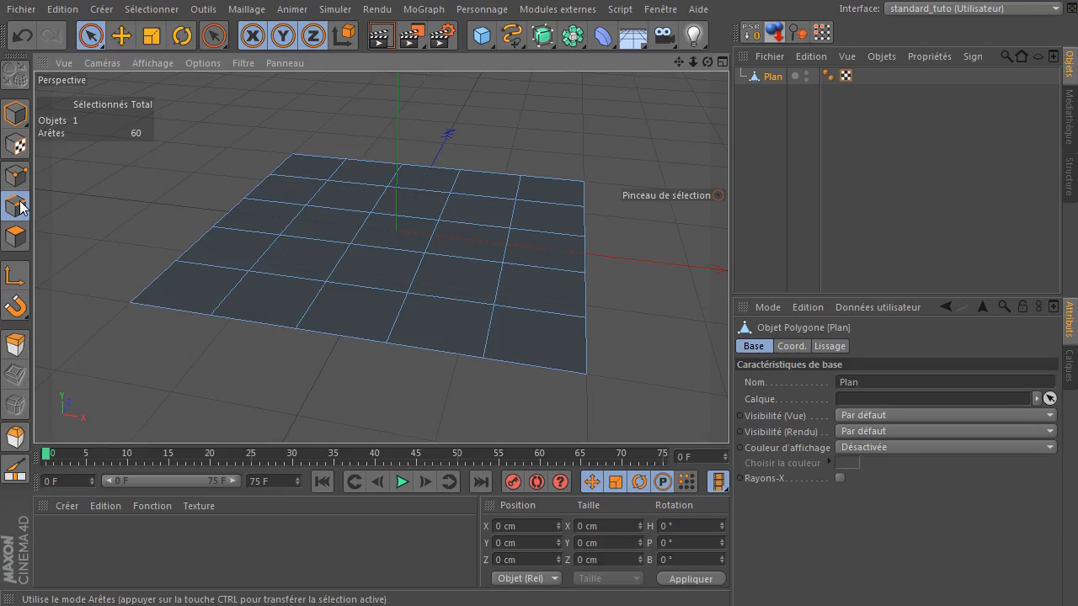
{"action": "left_click", "coordinate": [13, 179]}
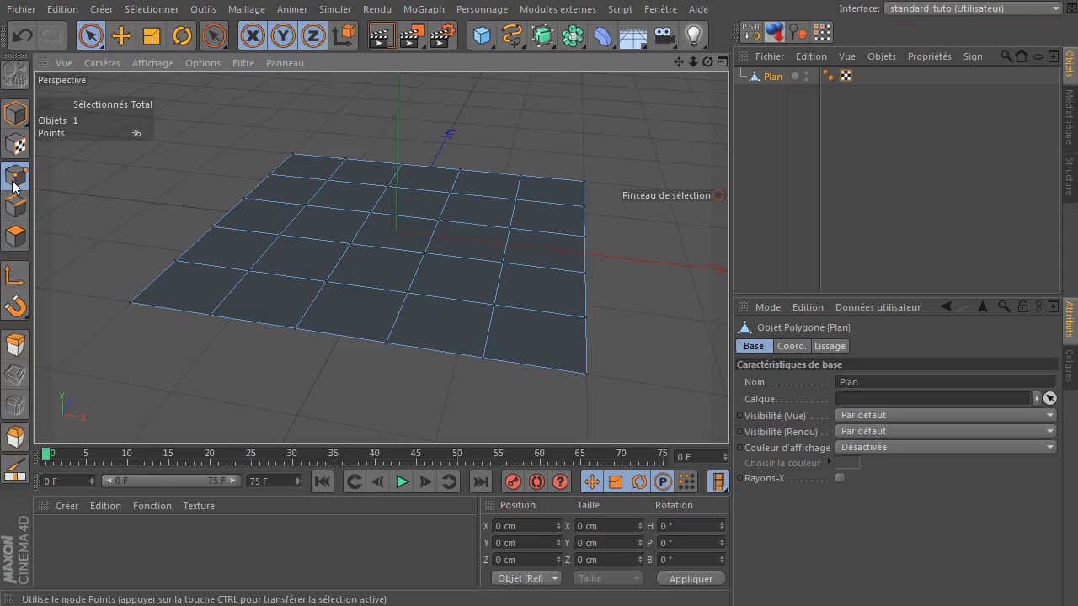
{"action": "left_click", "coordinate": [10, 207]}
{"action": "left_click", "coordinate": [13, 177]}
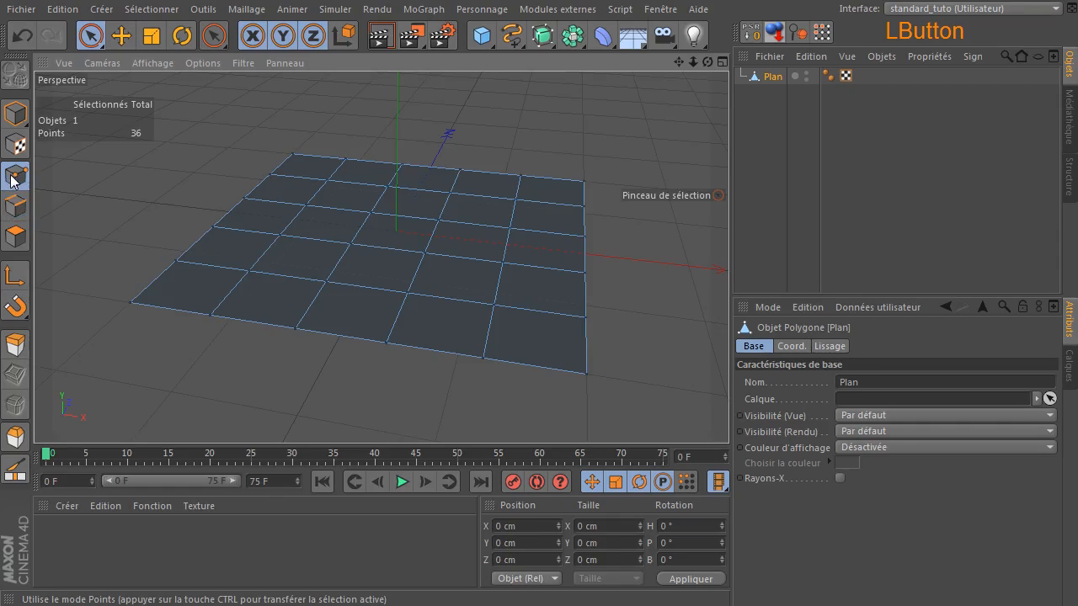
{"action": "left_click", "coordinate": [15, 239]}
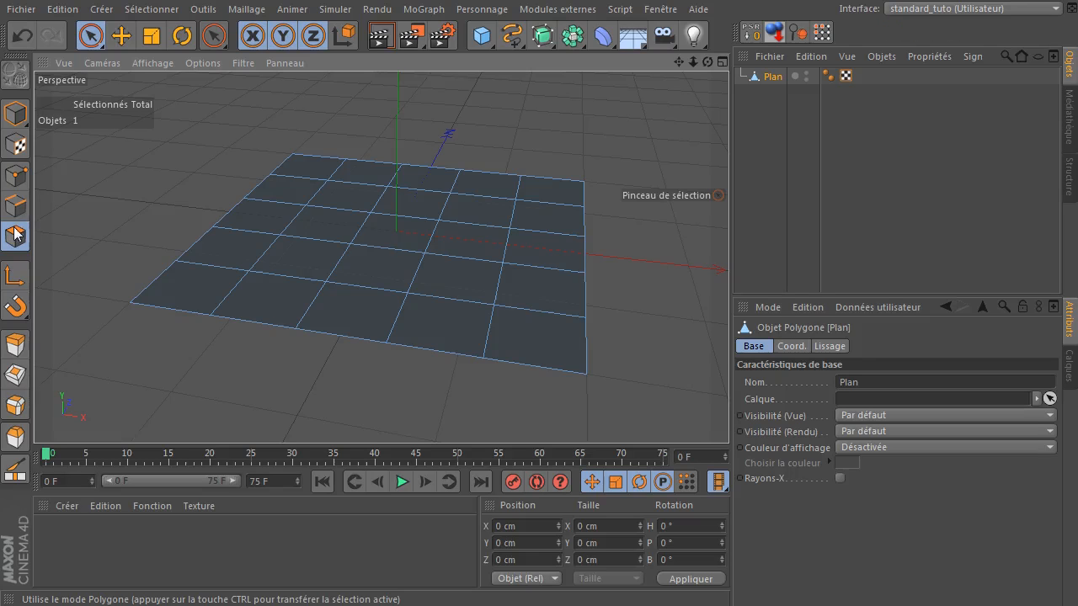
- In point mode, connect two opposite corner points of the inner square diagonal to the front-left corner square, then undo the connection
{"action": "left_click", "coordinate": [15, 177]}
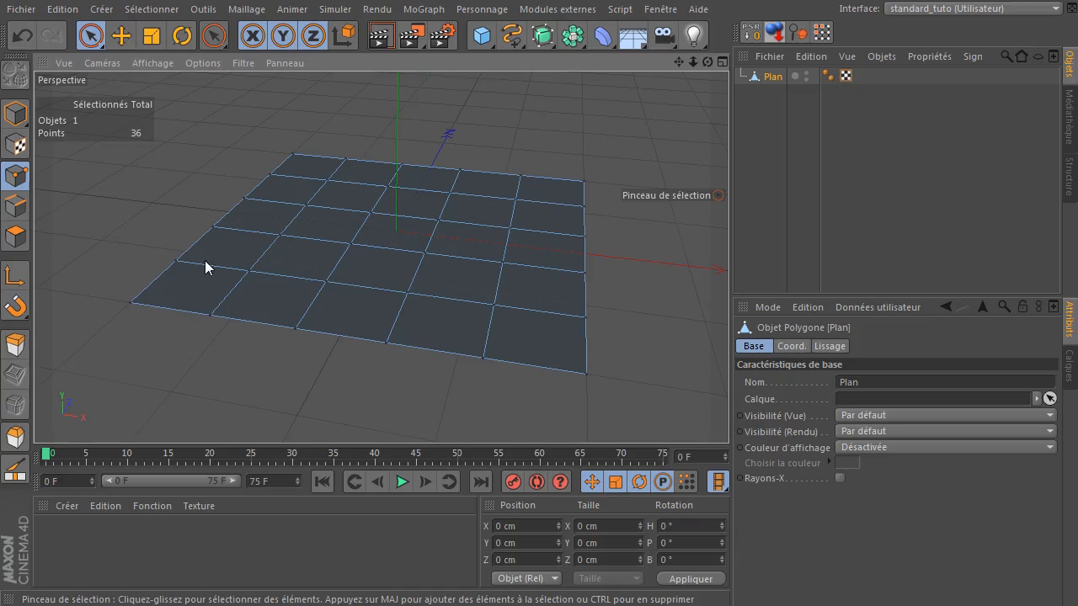
{"action": "scroll", "coordinate": [210, 257], "scroll_direction": "up", "scroll_amount": 3}
{"action": "left_click_drag", "start_coordinate": [277, 277], "coordinate": [441, 246]}
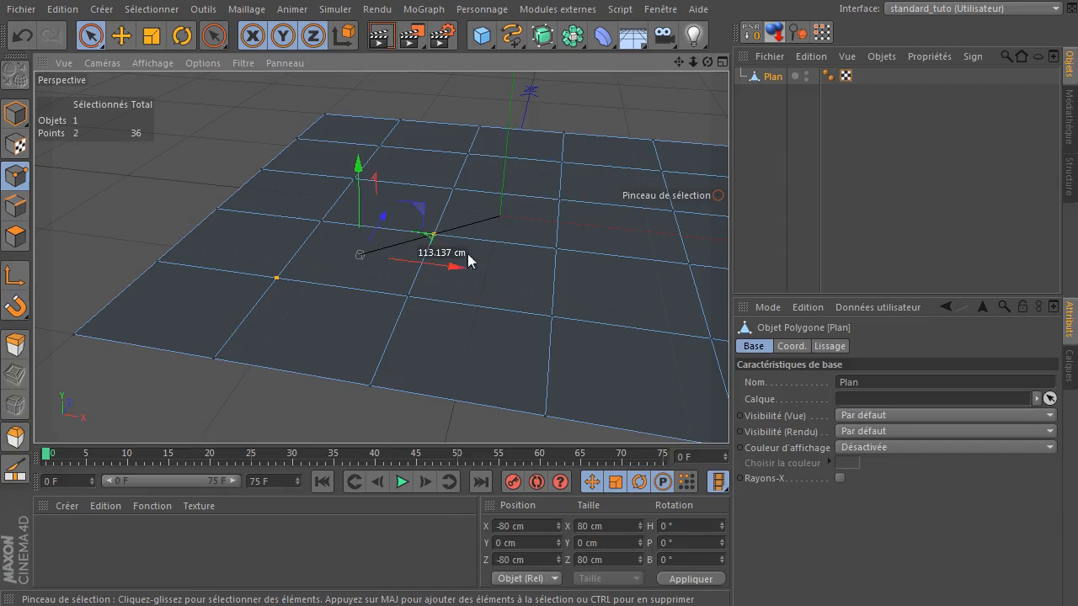
{"action": "left_click", "coordinate": [708, 61]}
{"action": "left_click_drag", "start_coordinate": [708, 61], "coordinate": [682, 72]}
{"action": "left_click", "coordinate": [244, 12]}
{"action": "mouse_move", "coordinate": [252, 51]}
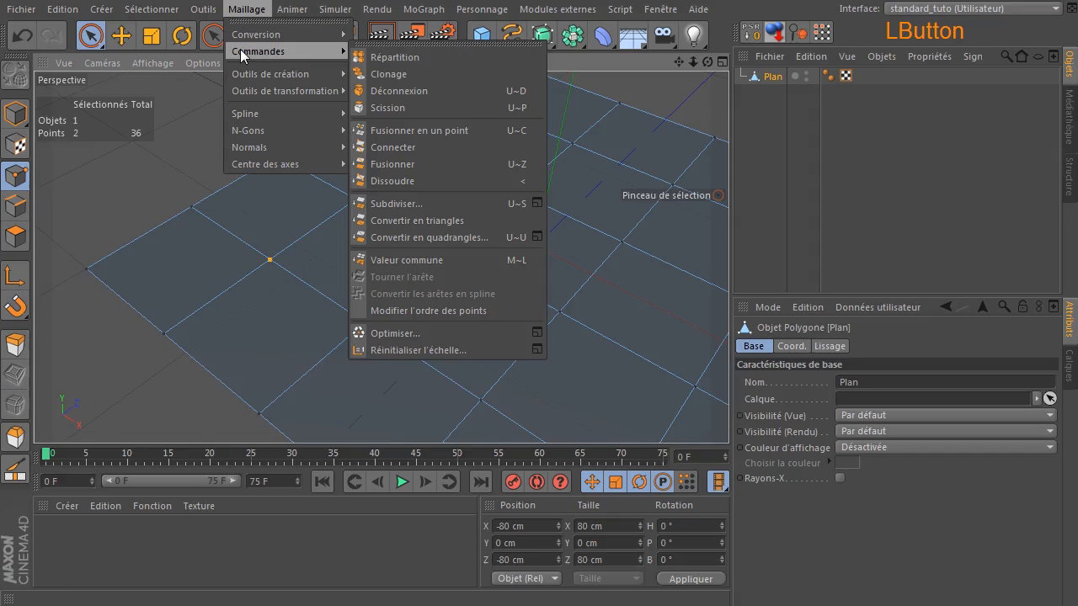
{"action": "left_click", "coordinate": [515, 149]}
{"action": "mouse_move", "coordinate": [311, 57]}
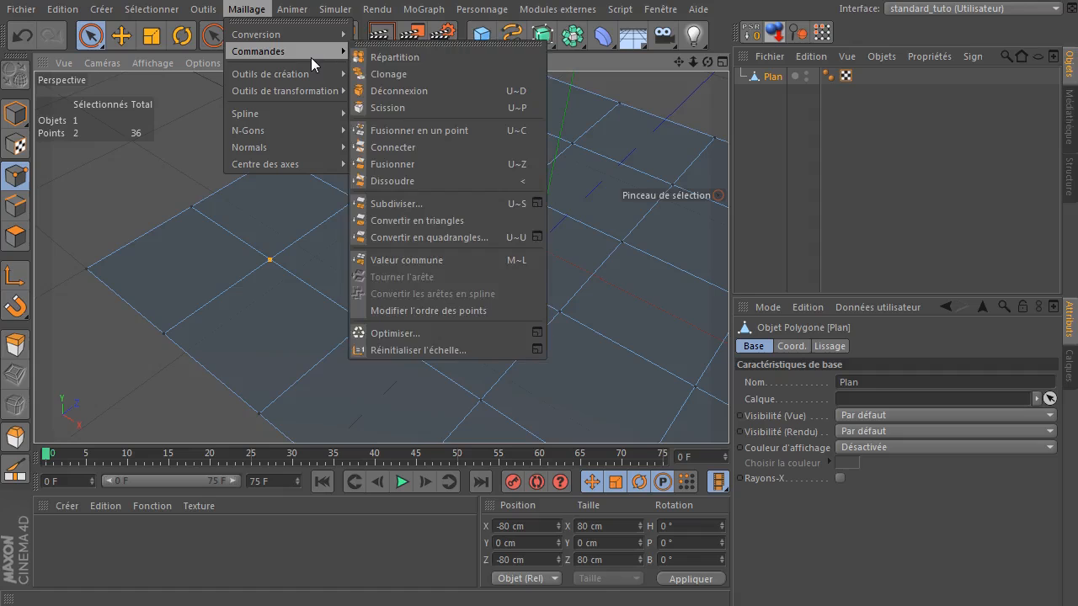
{"action": "left_click", "coordinate": [508, 149]}
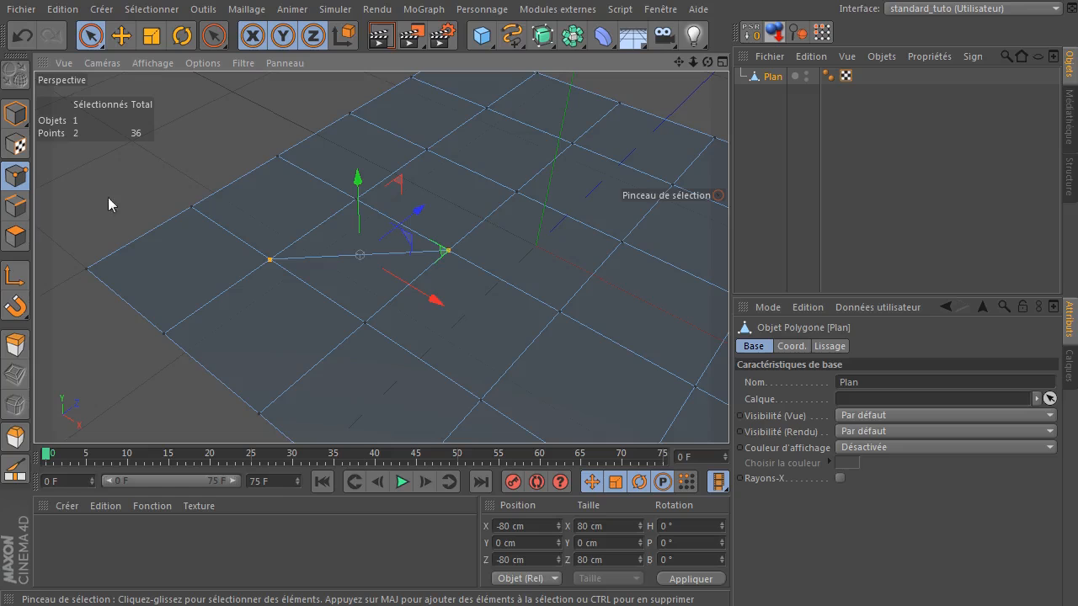
{"action": "left_click", "coordinate": [16, 39]}
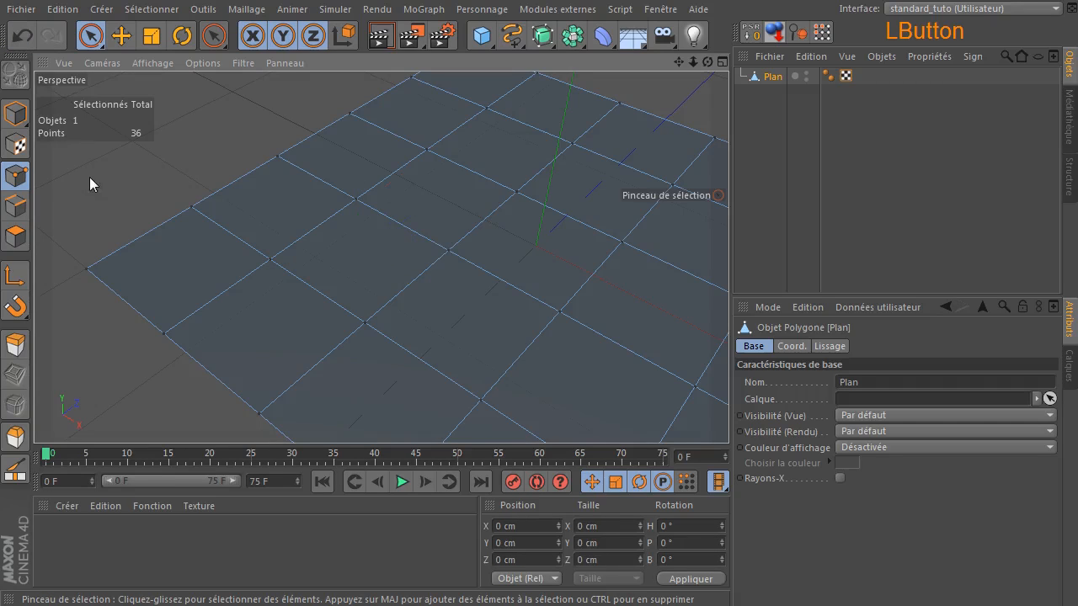
- Select seven points along an uneven path from the plane's left corner to its back edge and connect them
{"action": "scroll", "coordinate": [96, 192], "scroll_direction": "down", "scroll_amount": 2}
{"action": "left_click", "coordinate": [88, 256]}
{"action": "left_click", "coordinate": [230, 251], "text": "shift"}
{"action": "left_click", "coordinate": [377, 243], "text": "shift"}
{"action": "left_click", "coordinate": [459, 289], "text": "shift"}
{"action": "left_click", "coordinate": [610, 282], "text": "shift"}
{"action": "left_click", "coordinate": [655, 228], "text": "shift"}
{"action": "left_click", "coordinate": [610, 149], "text": "shift"}
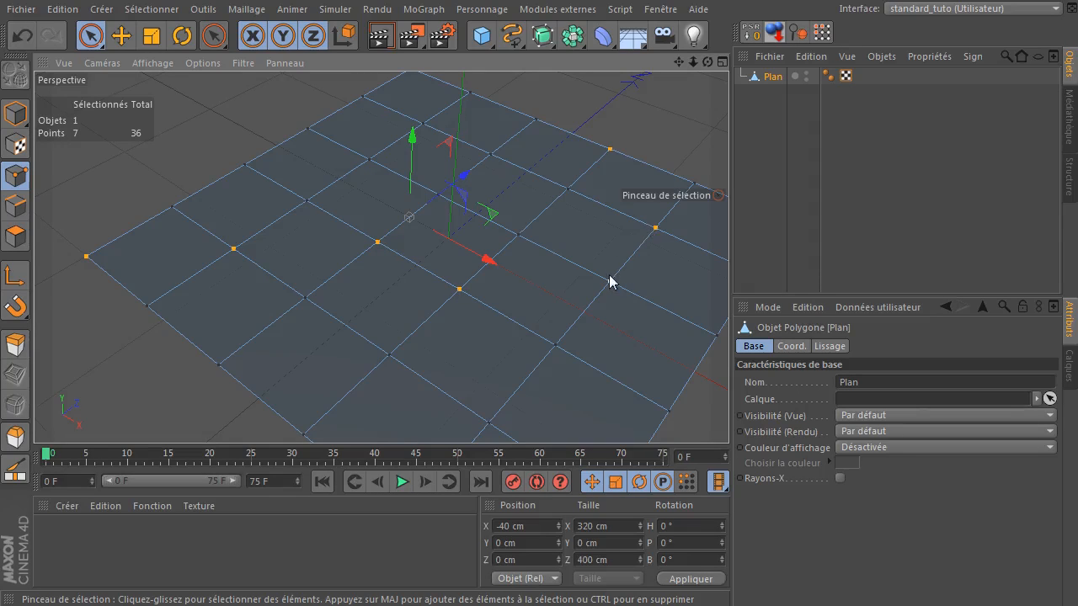
{"action": "left_click", "coordinate": [247, 9]}
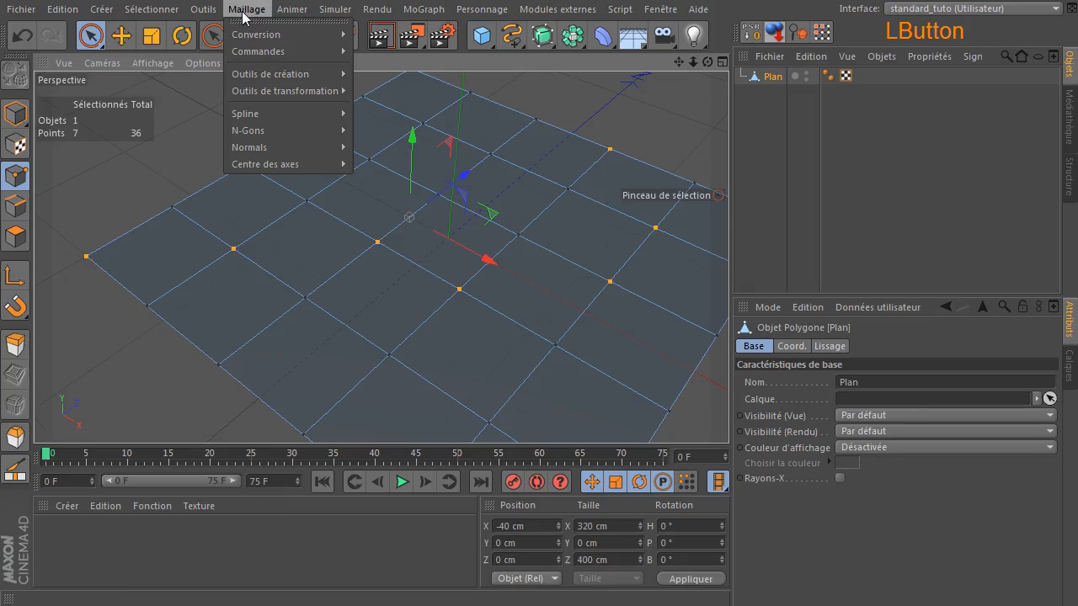
{"action": "left_click", "coordinate": [421, 146]}
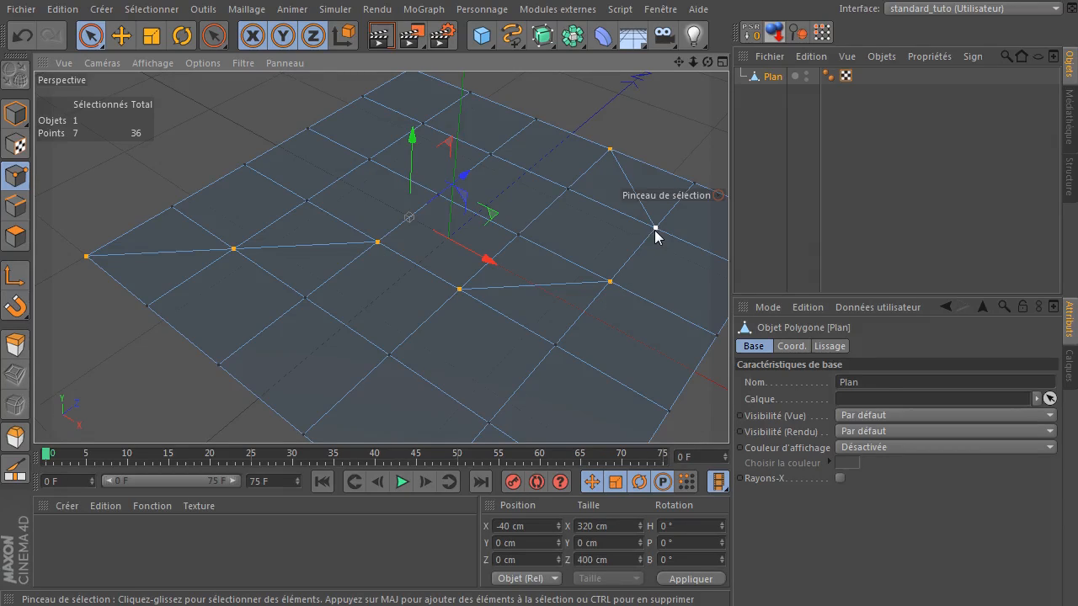
- Undo the connection of the seven points and clear the point selection
{"action": "left_click_drag", "start_coordinate": [692, 63], "coordinate": [498, 155]}
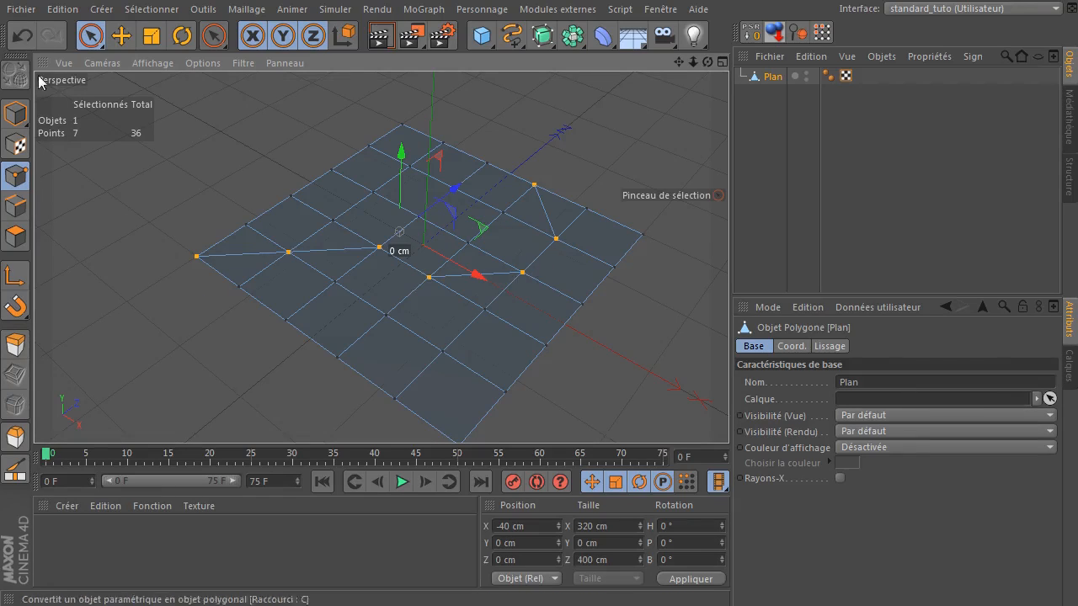
{"action": "left_click", "coordinate": [22, 36]}
{"action": "left_click", "coordinate": [114, 236]}
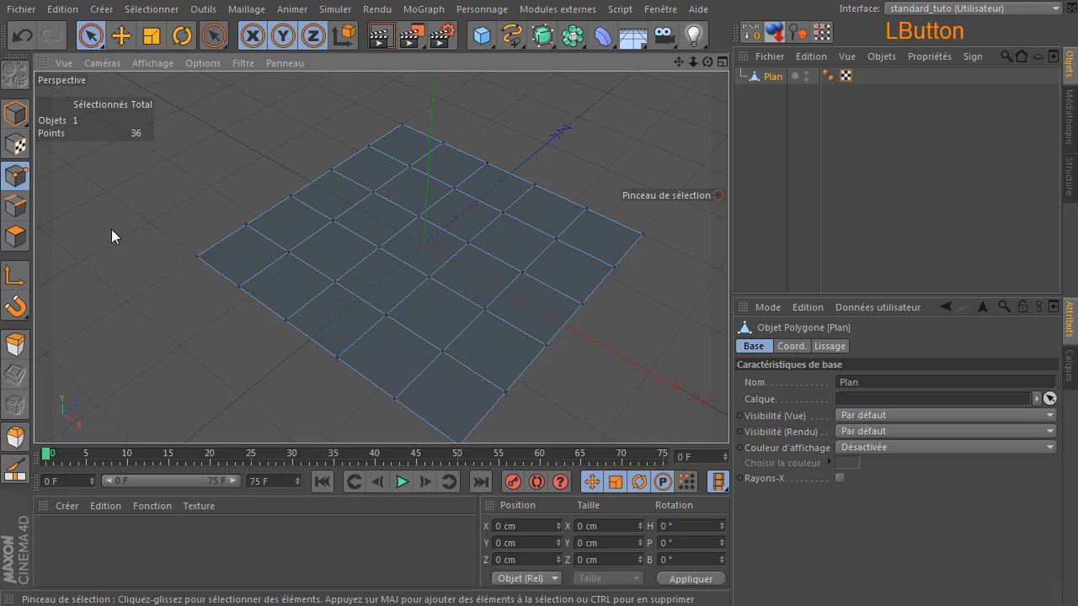
- In edge mode, select the six parallel edges crossing the plane's second strip of squares and connect them
{"action": "left_click", "coordinate": [15, 207]}
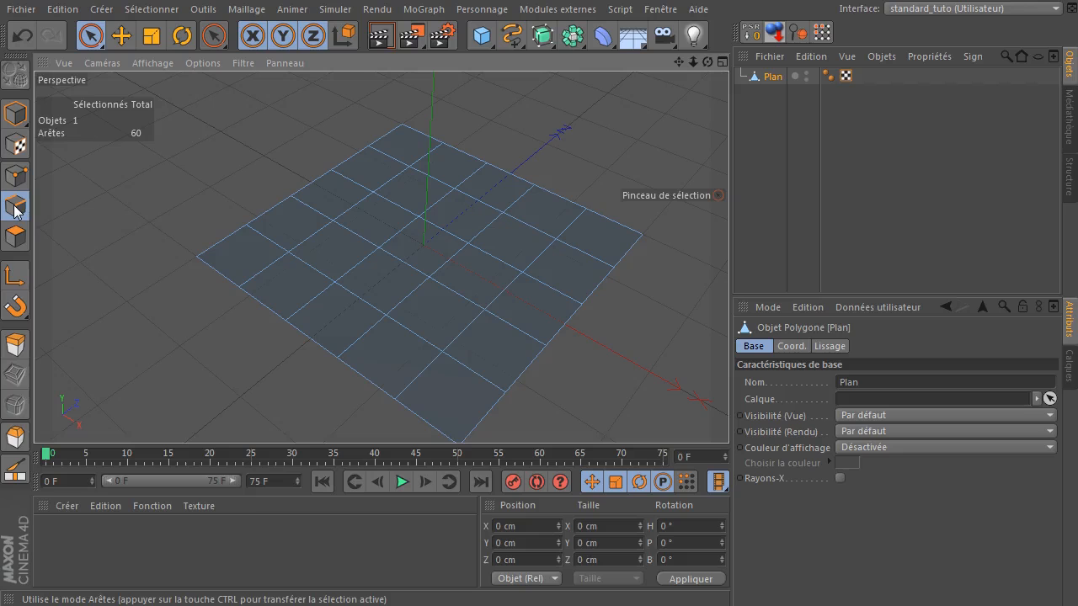
{"action": "mouse_move", "coordinate": [234, 330]}
{"action": "left_mouse_down"}
{"action": "mouse_move", "coordinate": [284, 309]}
{"action": "mouse_move", "coordinate": [424, 179]}
{"action": "mouse_move", "coordinate": [490, 143]}
{"action": "mouse_move", "coordinate": [555, 129]}
{"action": "left_mouse_up"}
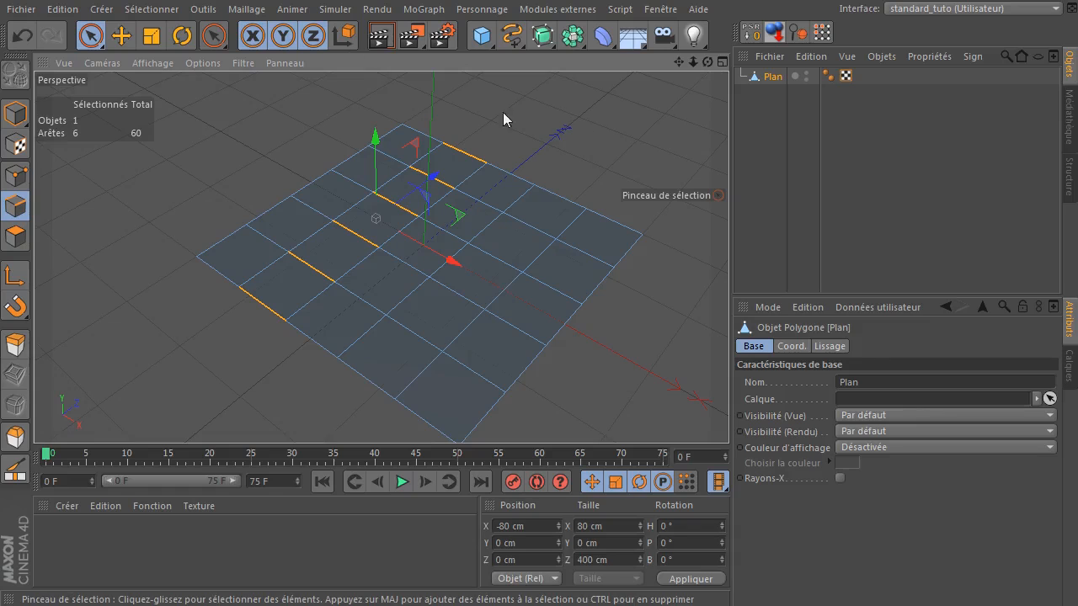
{"action": "left_click", "coordinate": [244, 15]}
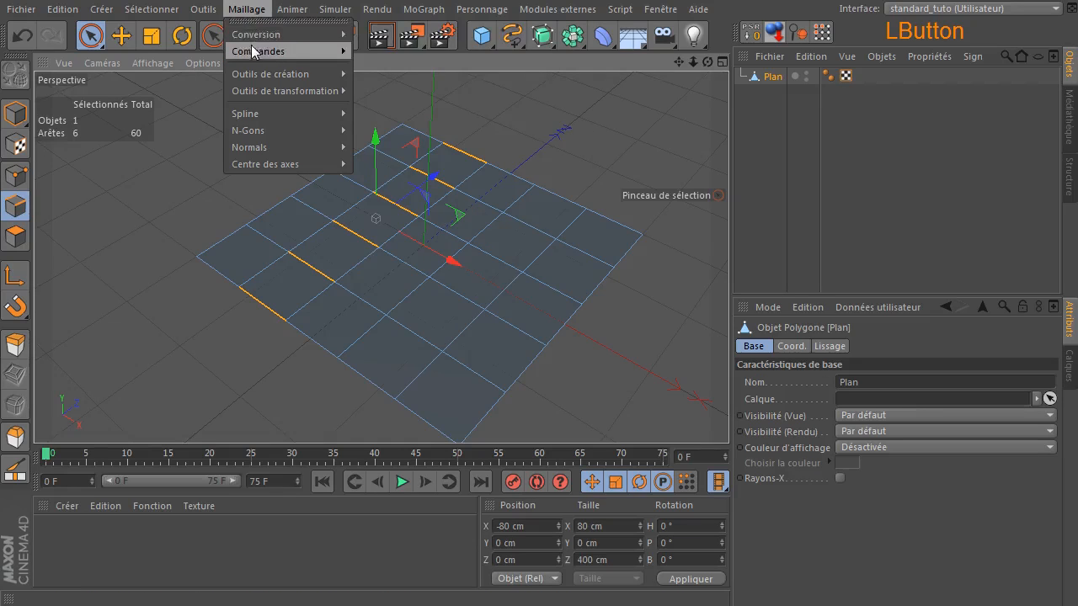
{"action": "left_click", "coordinate": [251, 50]}
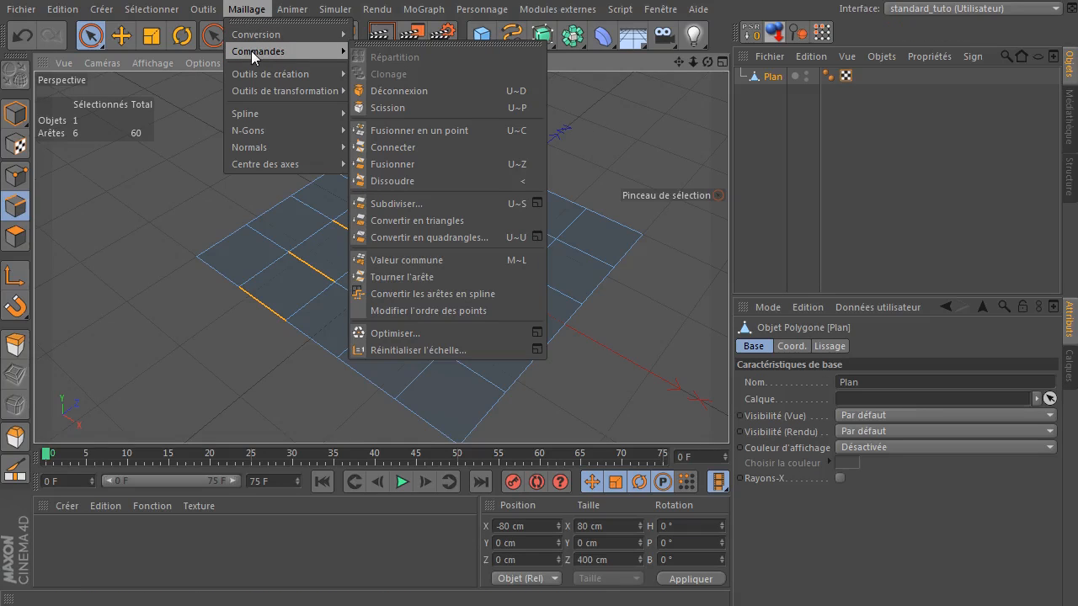
{"action": "left_click", "coordinate": [452, 147]}
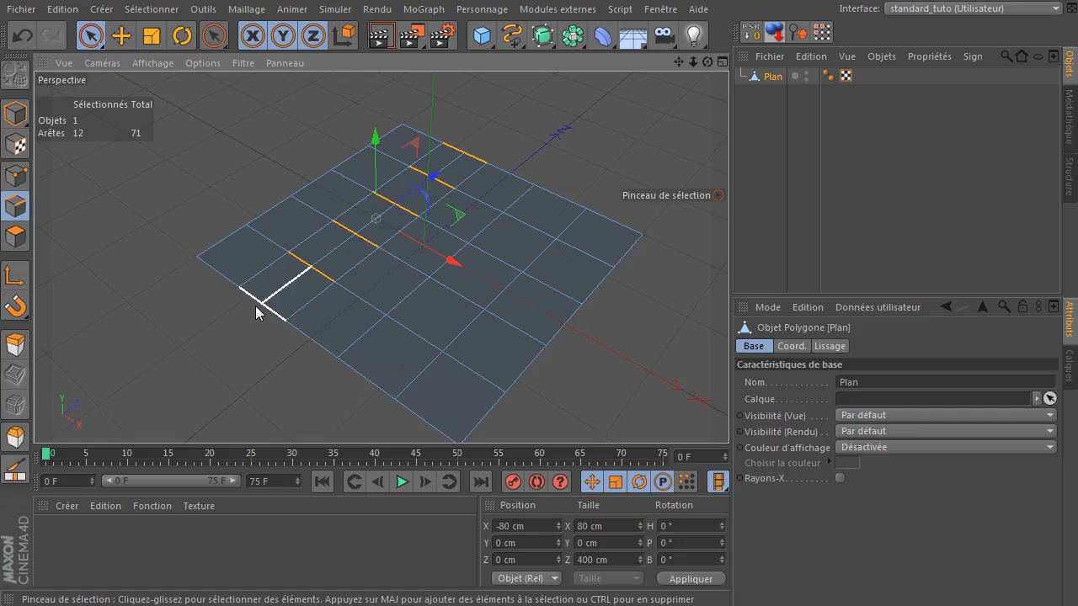
{"action": "scroll", "coordinate": [257, 313], "scroll_direction": "up", "scroll_amount": 4}
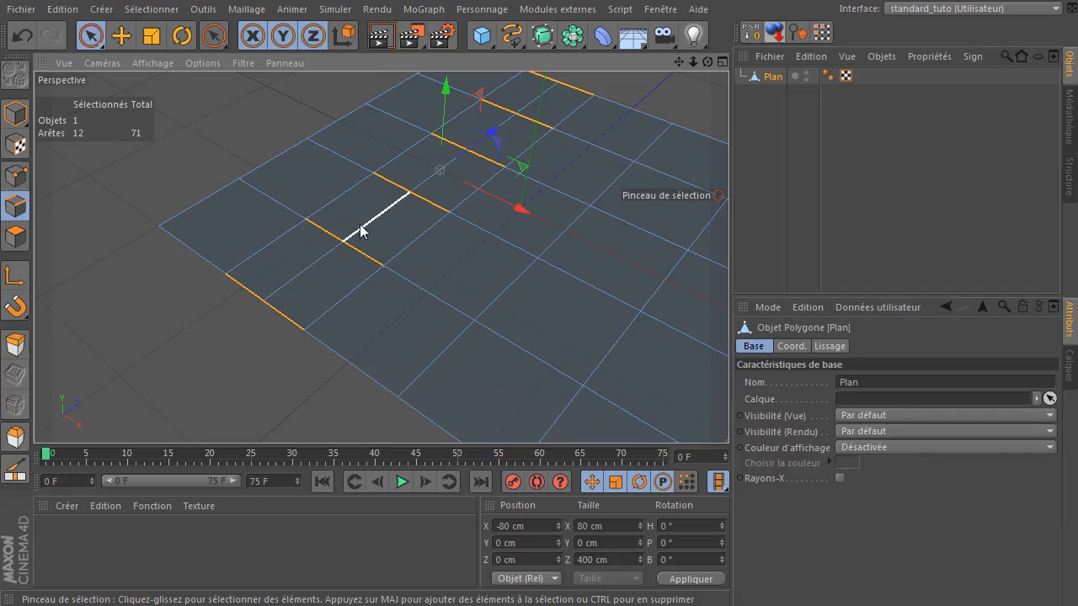
- Inspect the connected strip's points in point mode, then undo the edge connection and clear the selection
{"action": "left_click", "coordinate": [14, 176]}
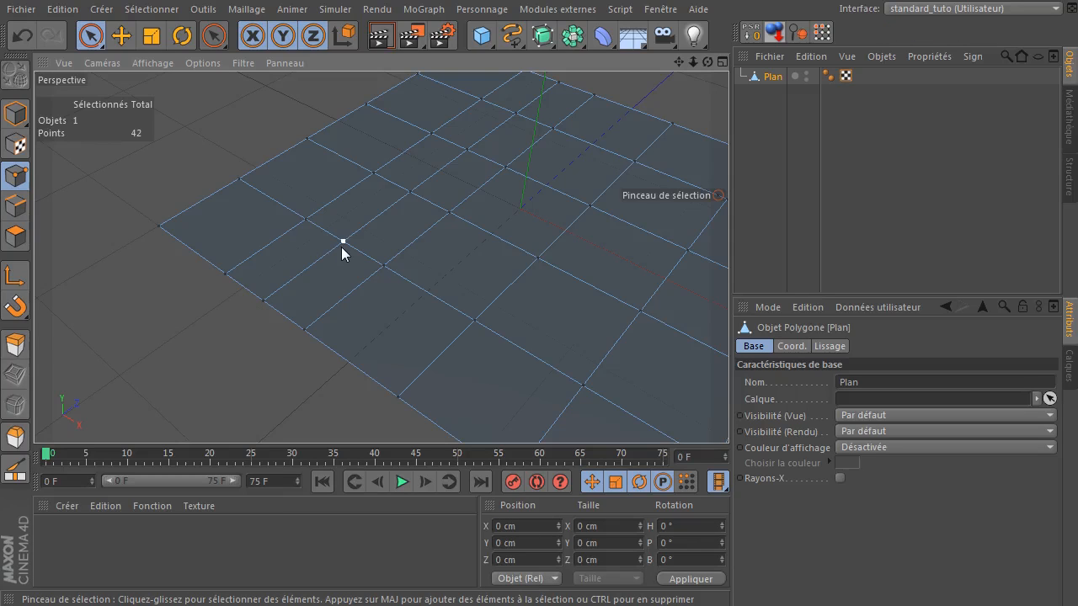
{"action": "scroll", "coordinate": [188, 361], "scroll_direction": "down", "scroll_amount": 3}
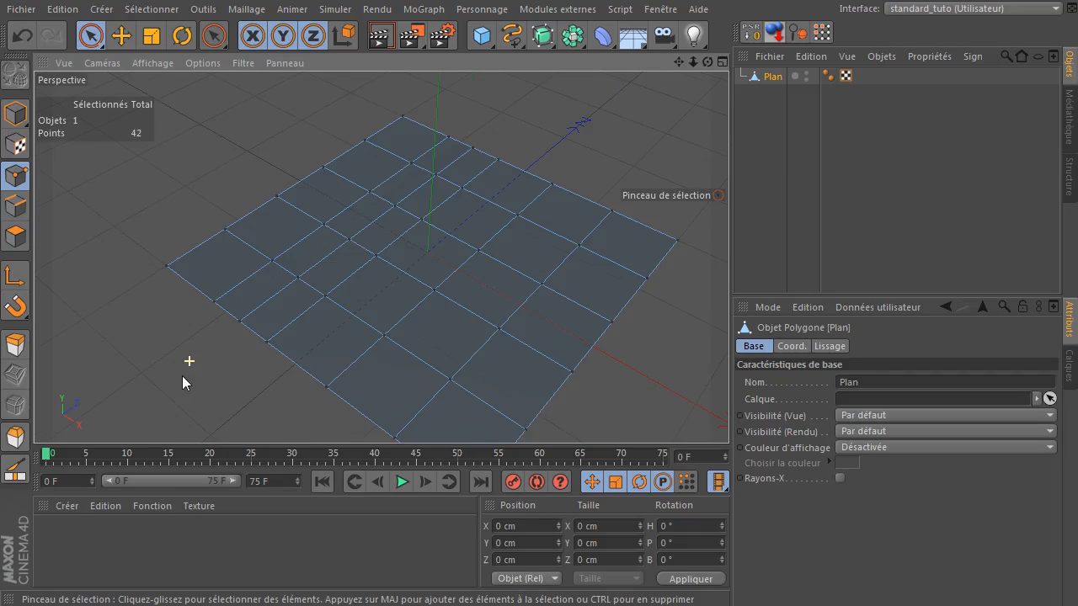
{"action": "left_click", "coordinate": [23, 40]}
{"action": "left_click", "coordinate": [67, 259]}
- In polygon mode, use the Knife in Line mode to cut straight along the middle of the plane's second strip
{"action": "left_click", "coordinate": [15, 237]}
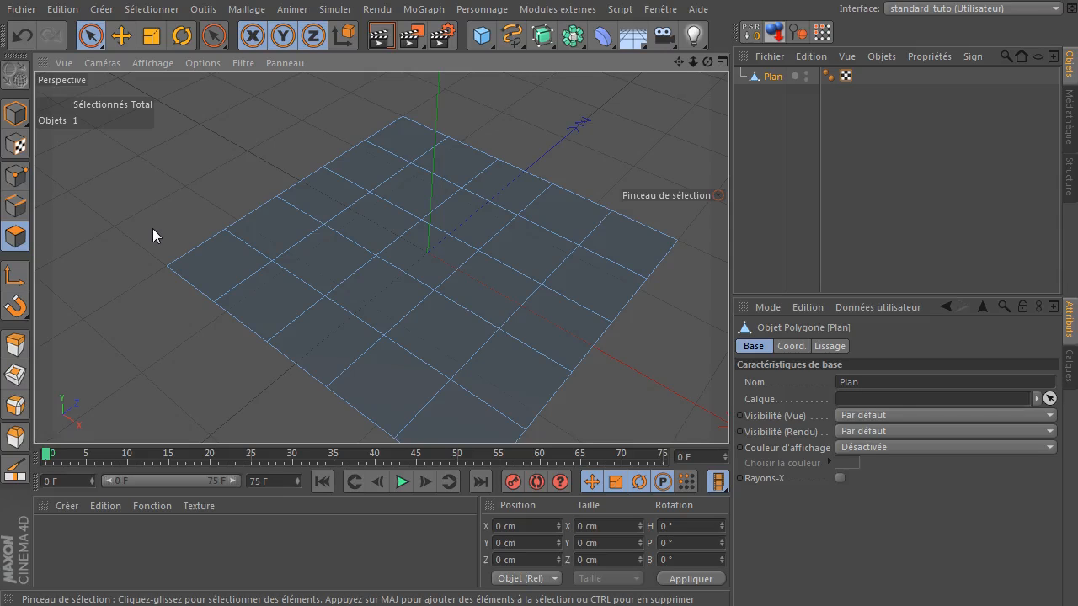
{"action": "key", "text": "k"}
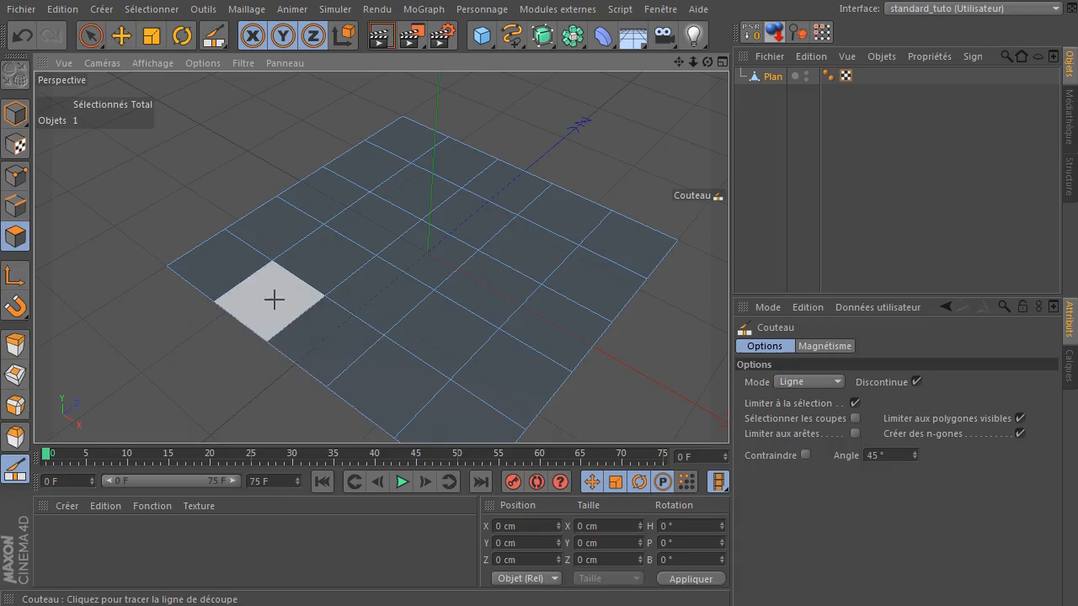
{"action": "left_click_drag", "start_coordinate": [237, 317], "coordinate": [468, 148]}
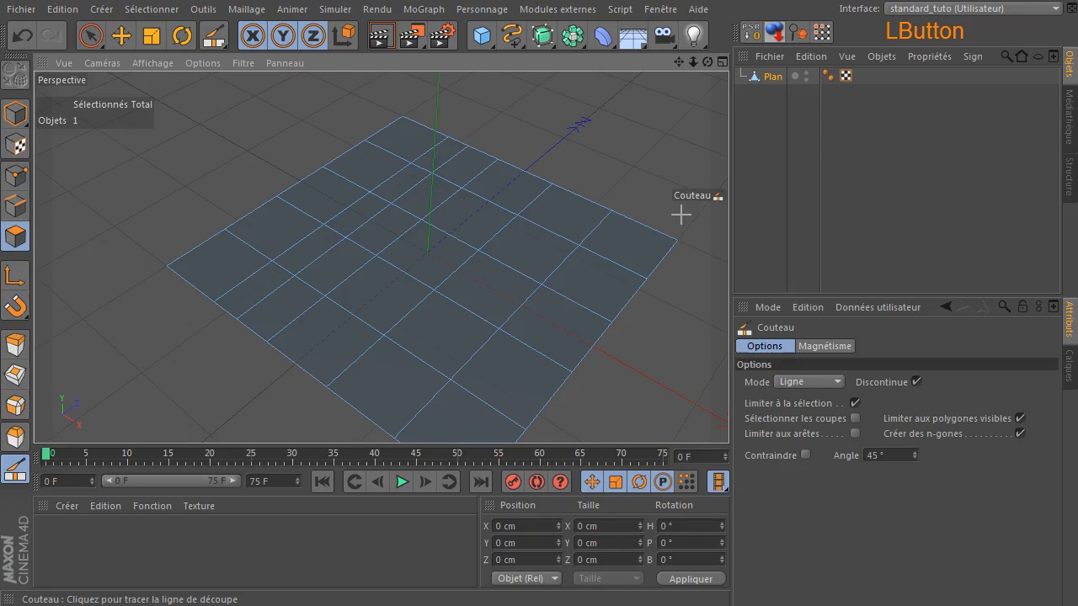
- Undo the straight knife cut and clear the strip's edge selection in edge mode
{"action": "left_click", "coordinate": [22, 35]}
{"action": "left_click", "coordinate": [15, 206]}
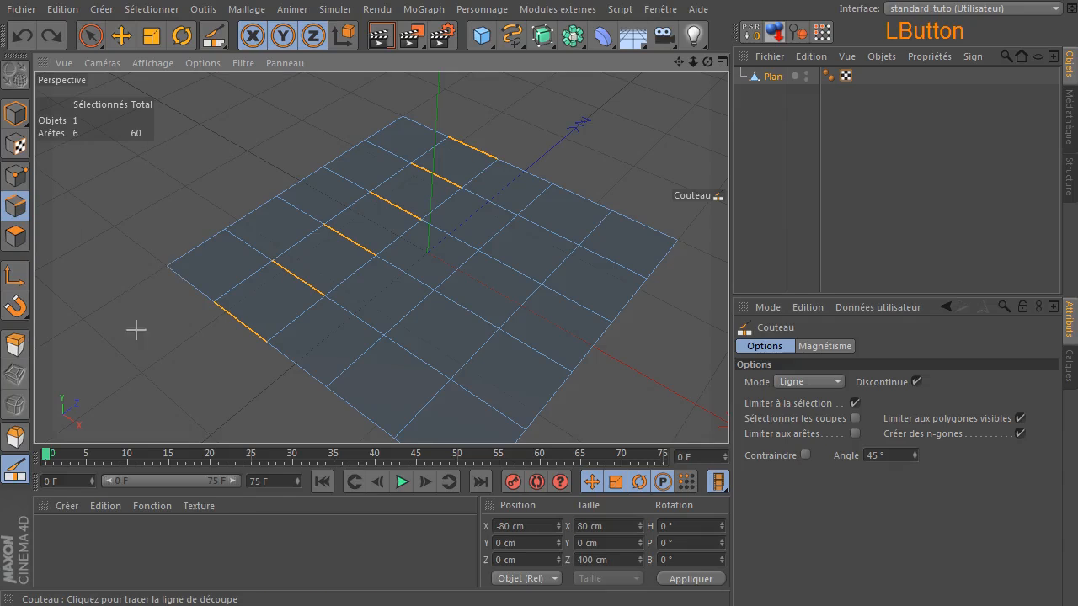
{"action": "left_click", "coordinate": [91, 36]}
{"action": "left_click", "coordinate": [110, 249]}
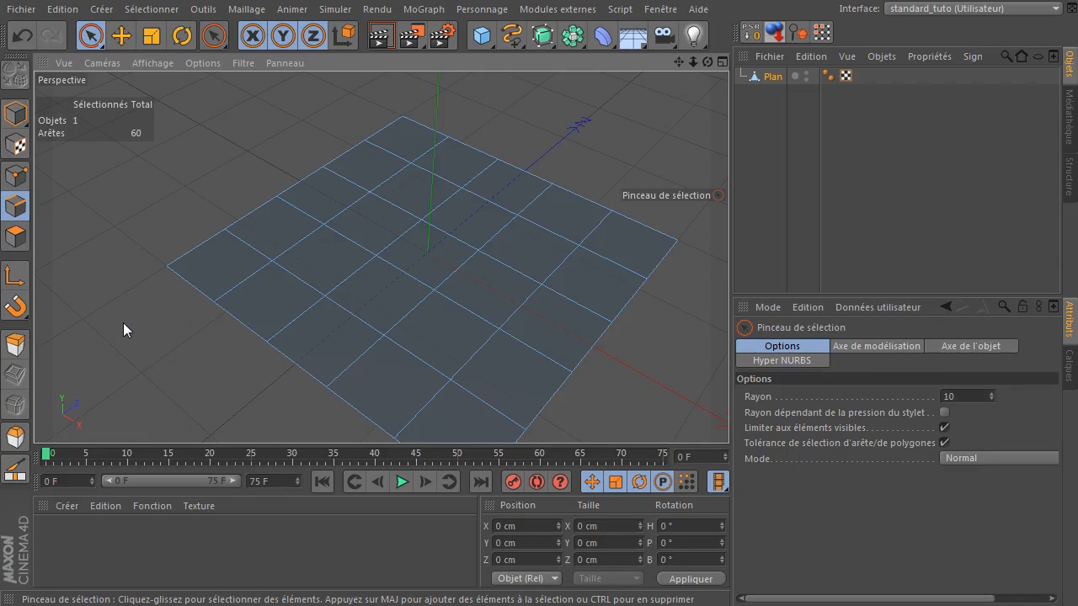
- In polygon mode, cut an L-shaped path segment by segment with the Knife in Line mode, then undo the cuts
{"action": "left_click", "coordinate": [15, 237]}
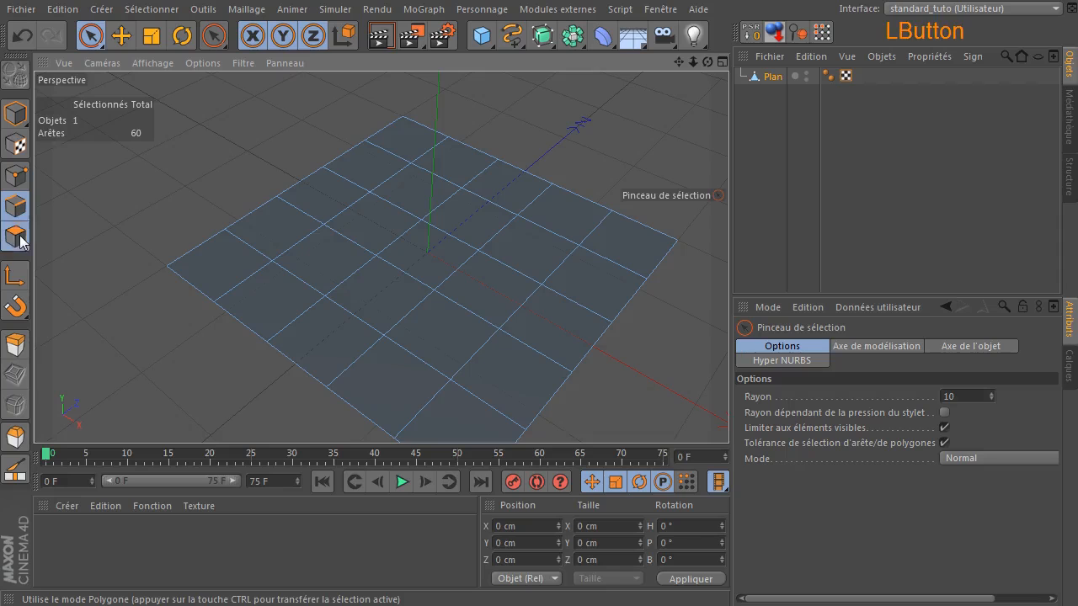
{"action": "key", "text": "k"}
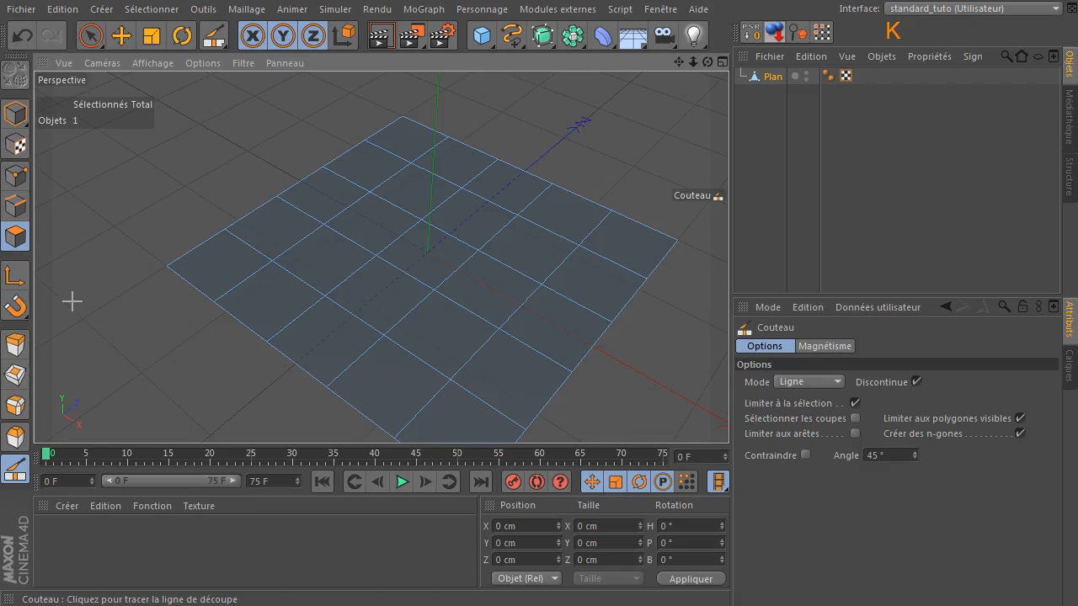
{"action": "left_click_drag", "start_coordinate": [240, 322], "coordinate": [291, 277]}
{"action": "left_click", "coordinate": [296, 277]}
{"action": "left_click", "coordinate": [296, 277]}
{"action": "left_click_drag", "start_coordinate": [312, 274], "coordinate": [343, 237]}
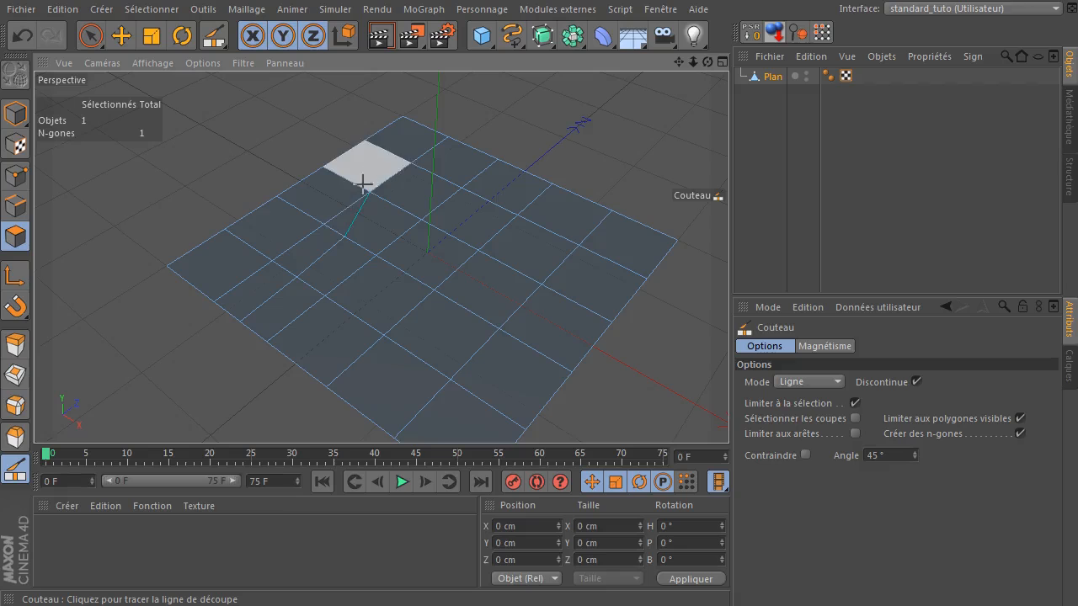
{"action": "left_click_drag", "start_coordinate": [345, 237], "coordinate": [559, 264]}
{"action": "left_click_drag", "start_coordinate": [559, 263], "coordinate": [624, 299]}
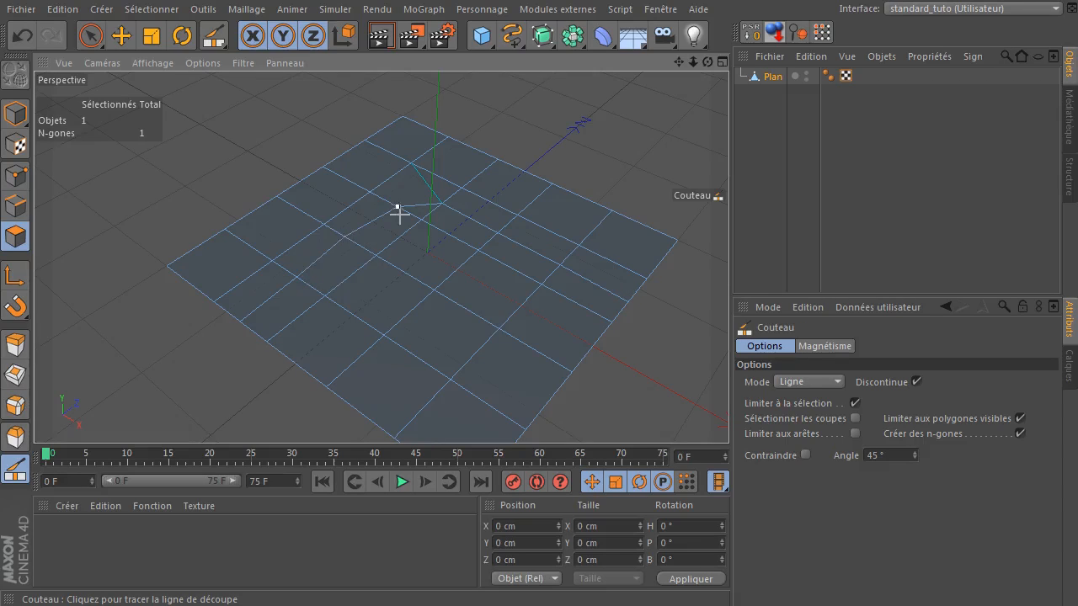
{"action": "left_click", "coordinate": [22, 35]}
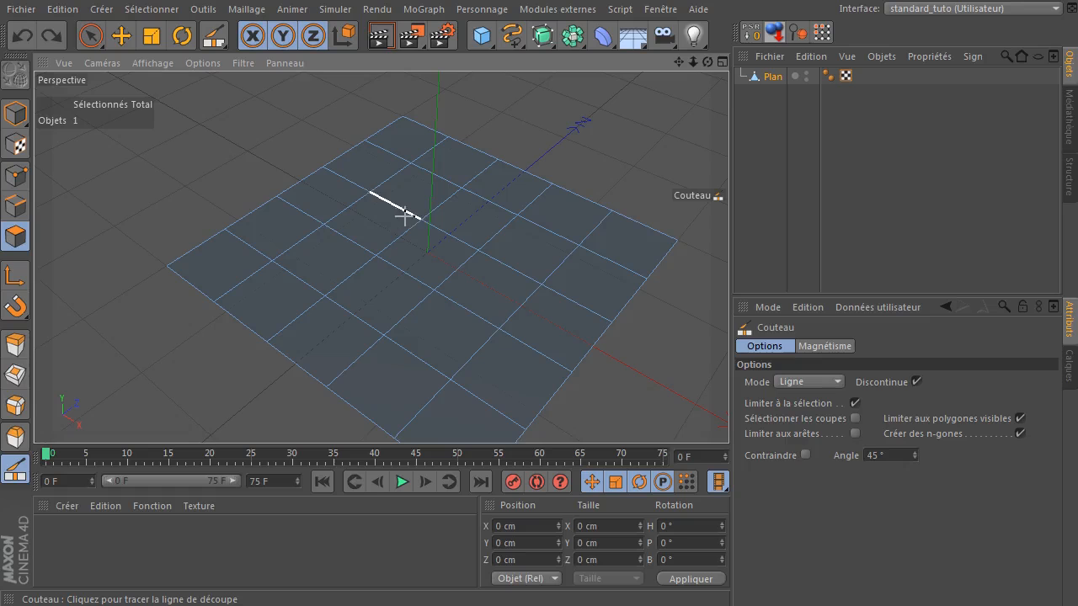
- Set the Knife to Loop mode and try a loop cut along the plane's second strip
{"action": "left_click", "coordinate": [792, 383]}
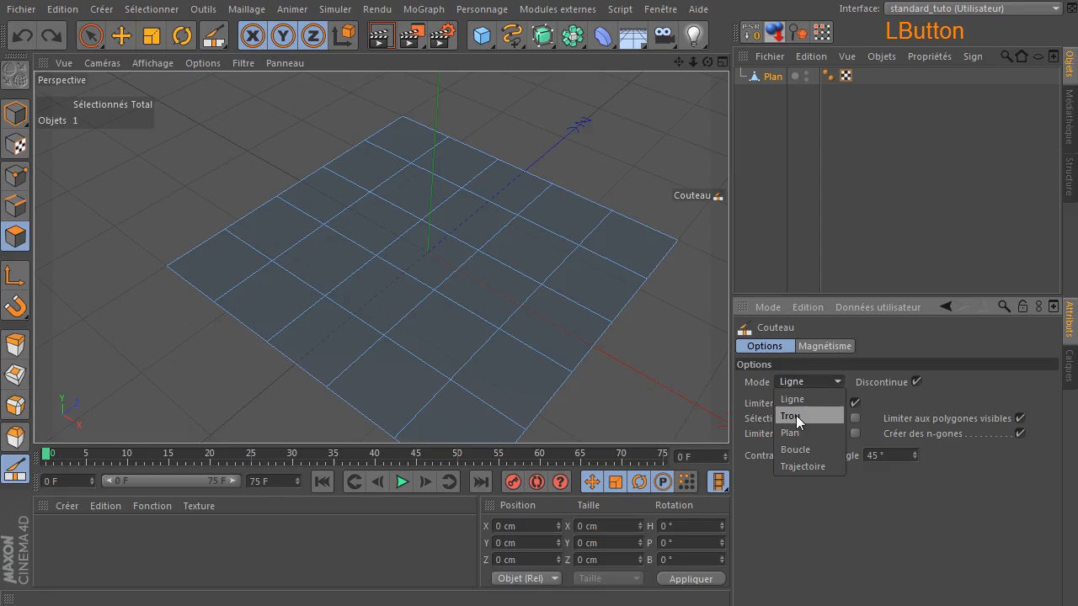
{"action": "left_click", "coordinate": [795, 450]}
{"action": "left_click_drag", "start_coordinate": [224, 333], "coordinate": [224, 341]}
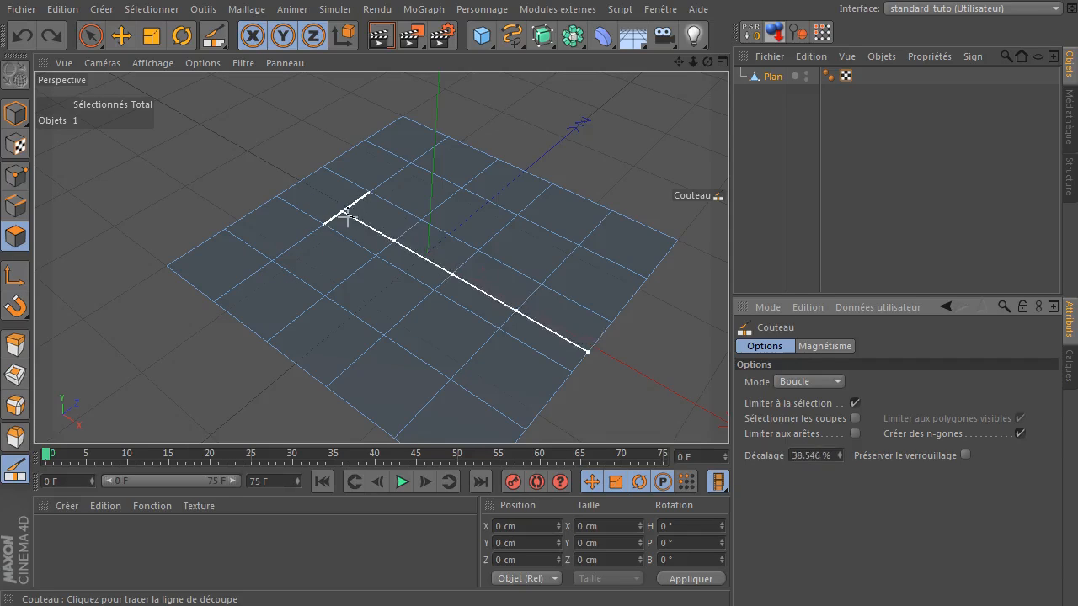
{"action": "left_click", "coordinate": [423, 217]}
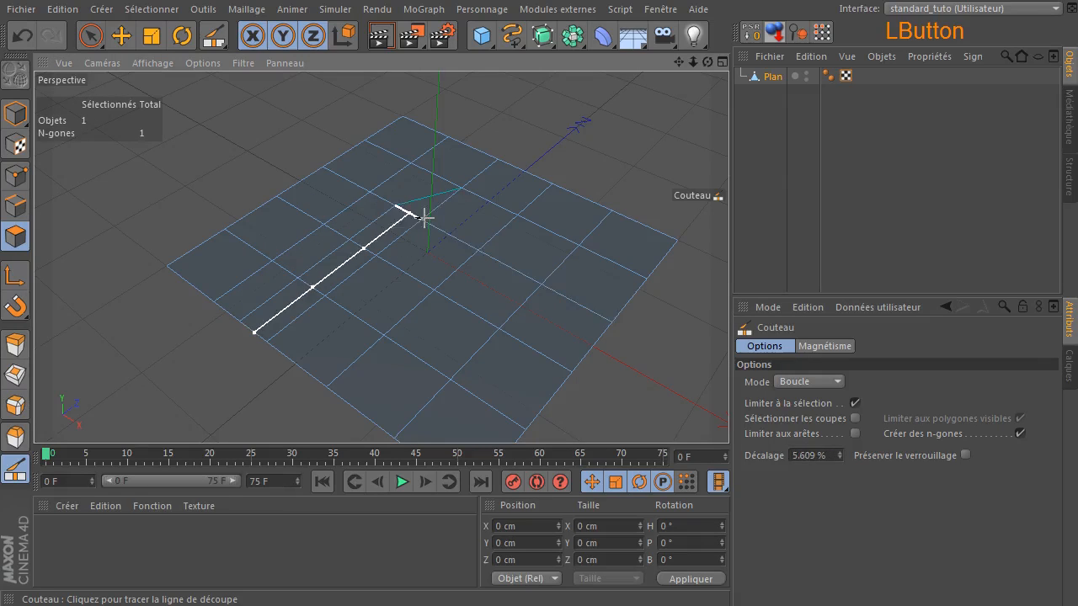
- Return the Knife to Line mode and cut around the corner of the L-shaped path, then undo the cuts
{"action": "left_click", "coordinate": [807, 381]}
{"action": "left_click", "coordinate": [793, 400]}
{"action": "left_click_drag", "start_coordinate": [274, 259], "coordinate": [318, 236]}
{"action": "left_click_drag", "start_coordinate": [393, 210], "coordinate": [454, 202]}
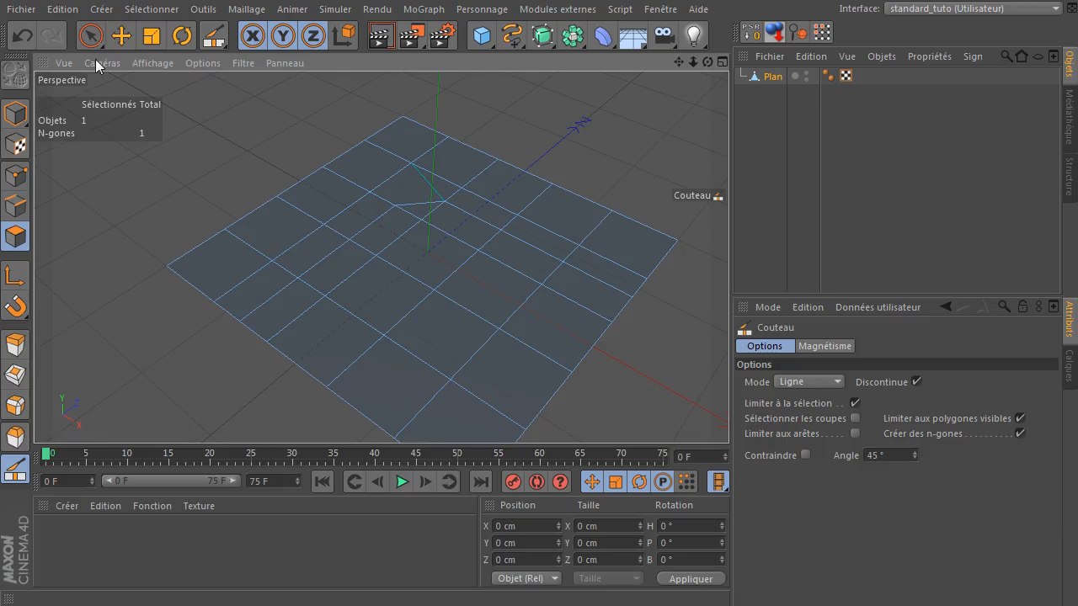
{"action": "left_click", "coordinate": [24, 36]}
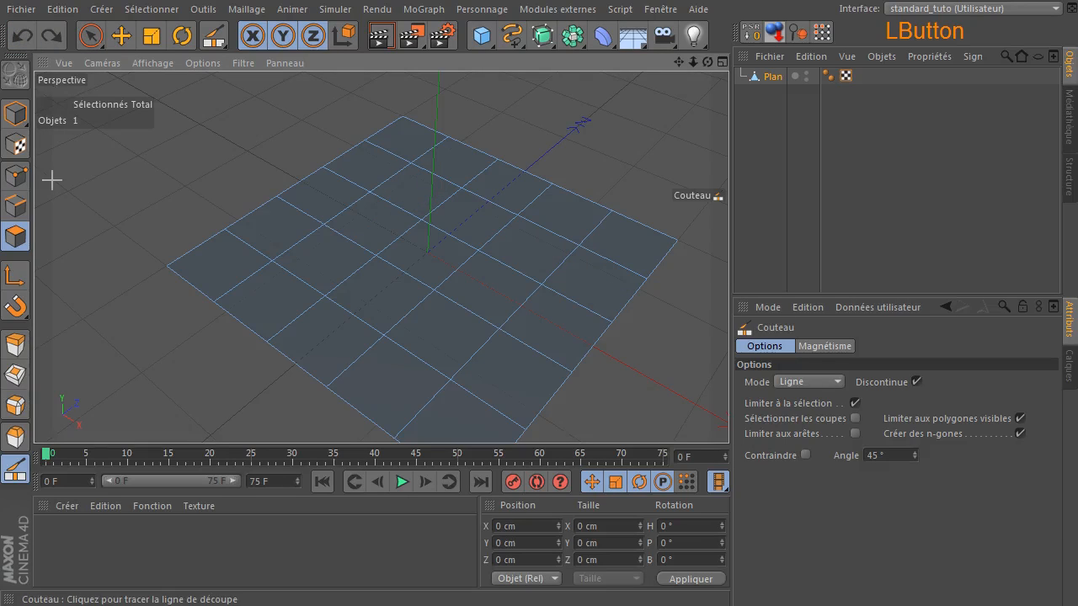
- In edge mode, select eight edges along an L-shaped path of squares and connect them
{"action": "left_click", "coordinate": [15, 209]}
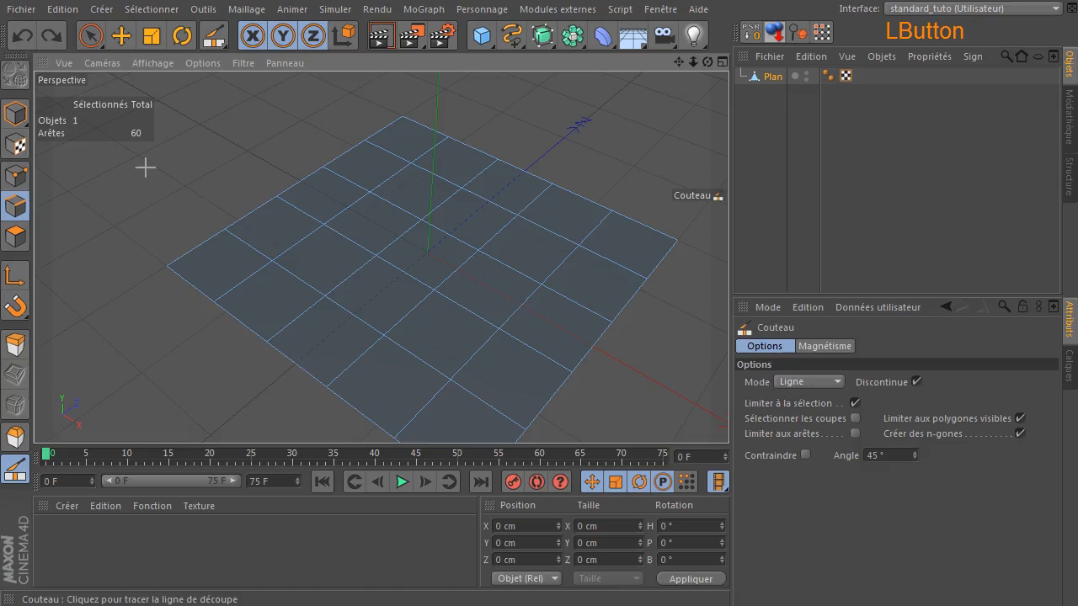
{"action": "left_click", "coordinate": [91, 35]}
{"action": "mouse_move", "coordinate": [193, 348]}
{"action": "left_mouse_down"}
{"action": "mouse_move", "coordinate": [428, 202]}
{"action": "mouse_move", "coordinate": [649, 318]}
{"action": "left_mouse_up"}
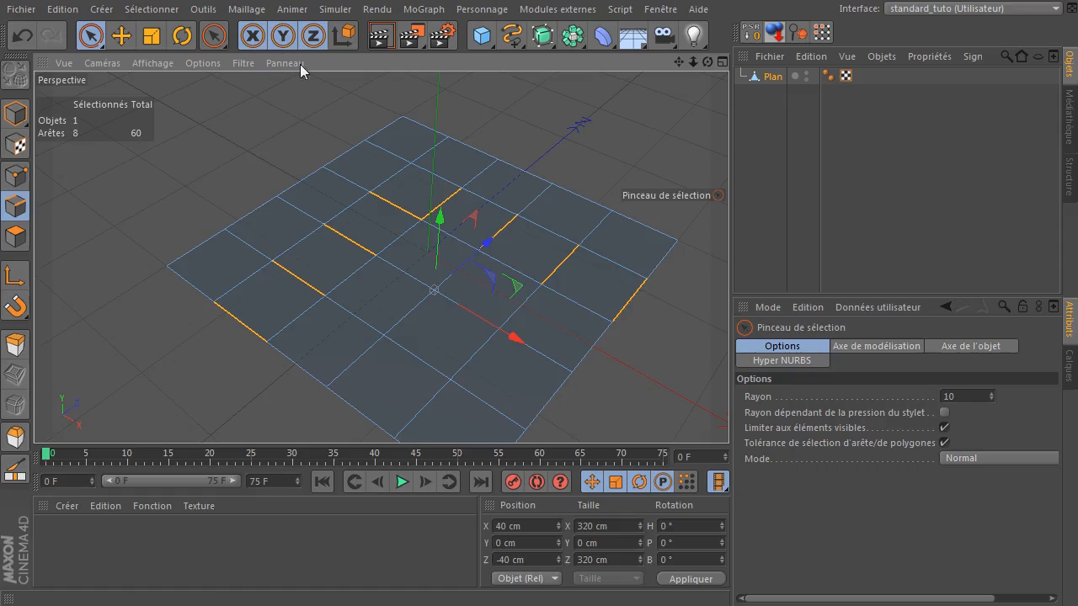
{"action": "left_click", "coordinate": [242, 11]}
{"action": "mouse_move", "coordinate": [278, 51]}
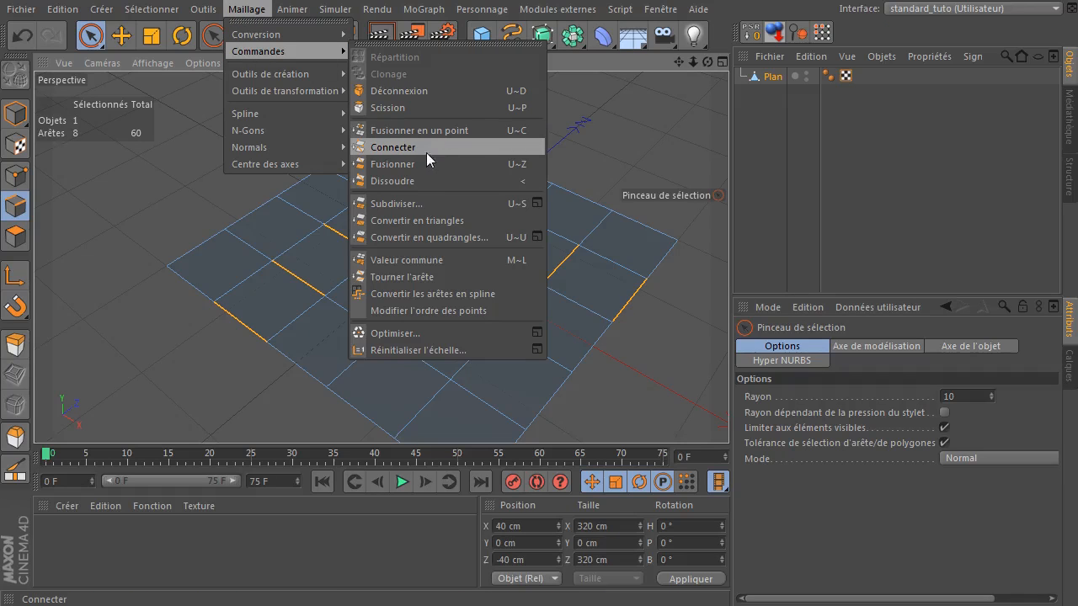
{"action": "left_click", "coordinate": [393, 148]}
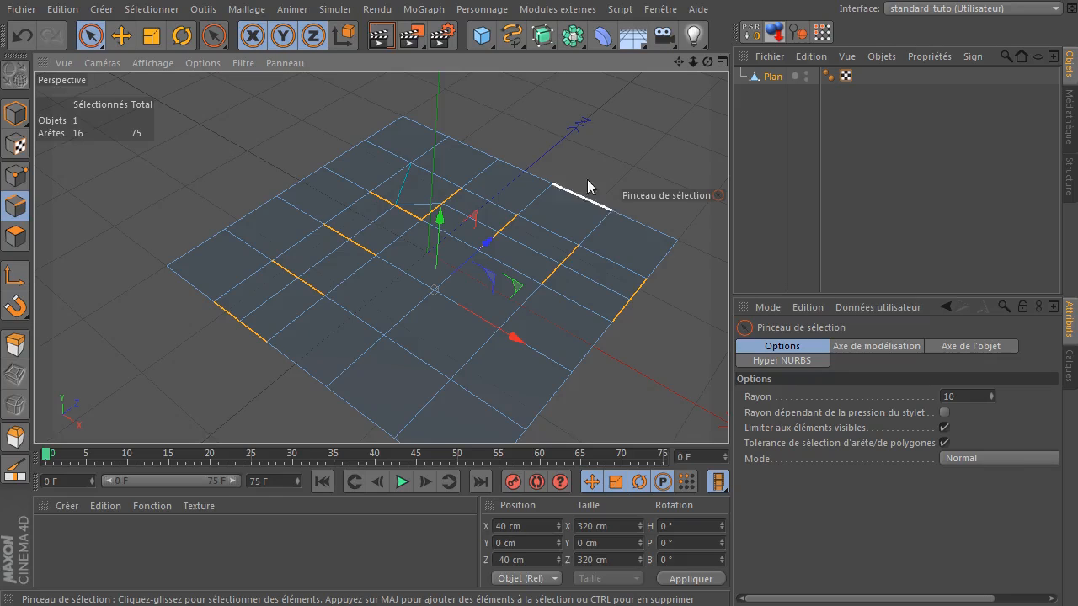
- Inspect the L-shaped connection, undo it together with its edge selection, and select the plane object
{"action": "left_click_drag", "start_coordinate": [707, 62], "coordinate": [674, 84]}
{"action": "left_click_drag", "start_coordinate": [434, 291], "coordinate": [277, 229]}
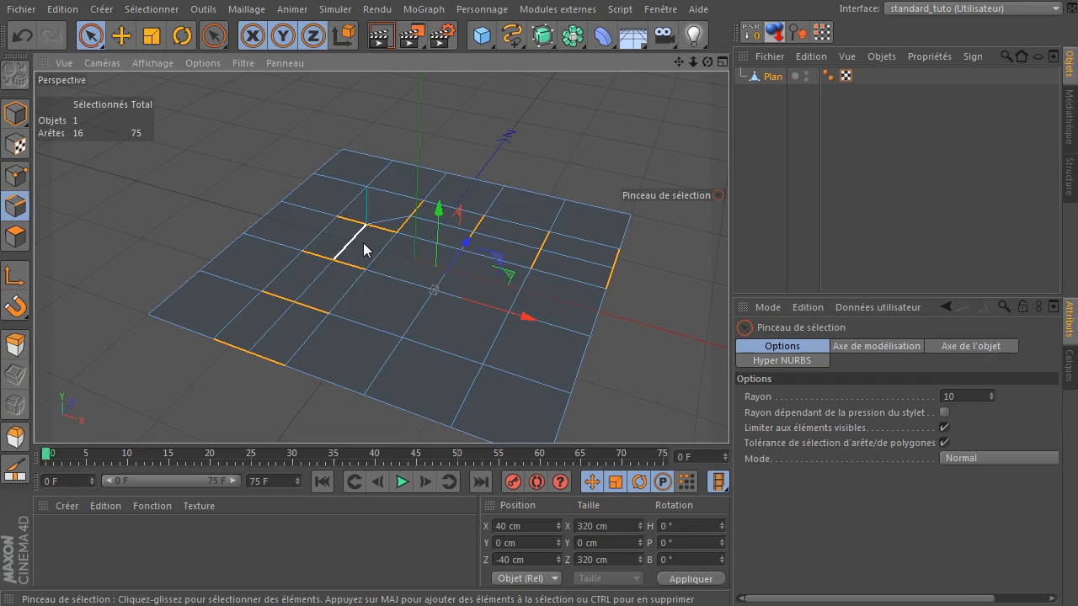
{"action": "left_click", "coordinate": [24, 42]}
{"action": "left_click", "coordinate": [24, 42]}
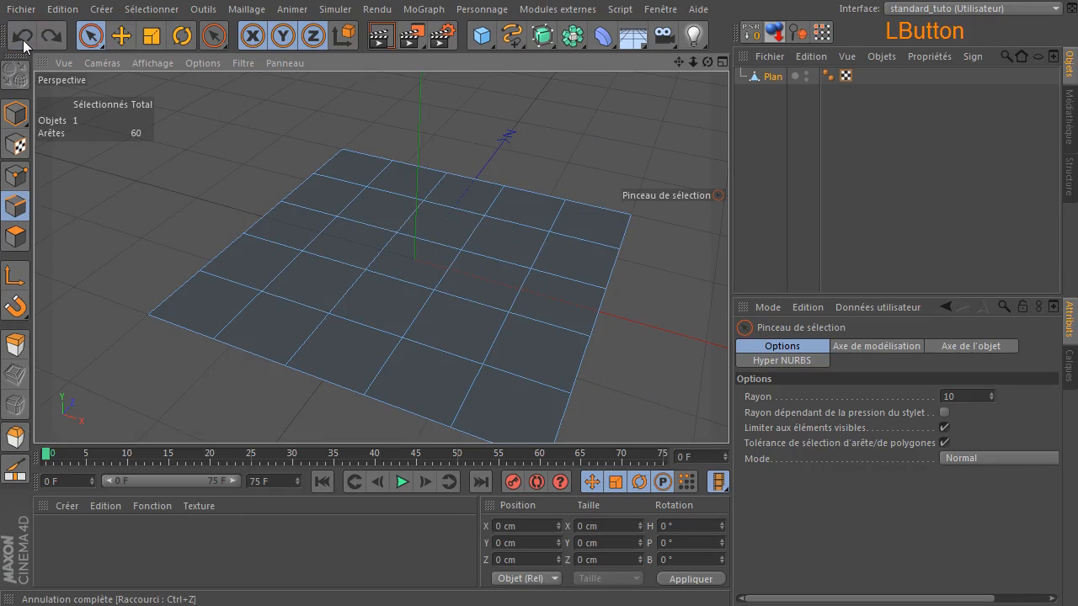
{"action": "left_click", "coordinate": [769, 77]}
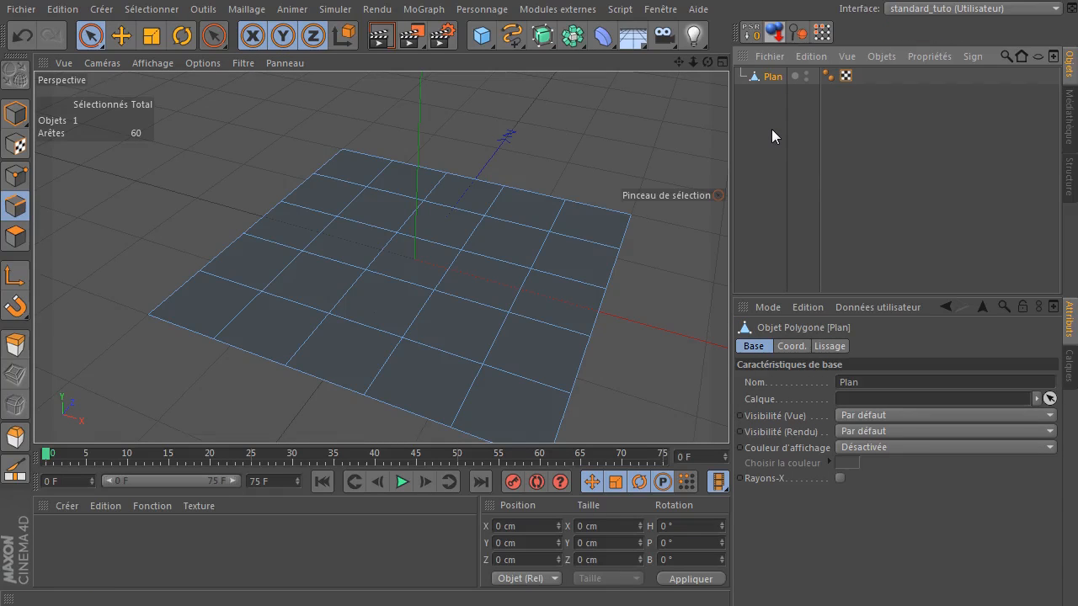
- Delete the plane, return to model mode and add a primitive cube at the origin
{"action": "key", "text": "Delete"}
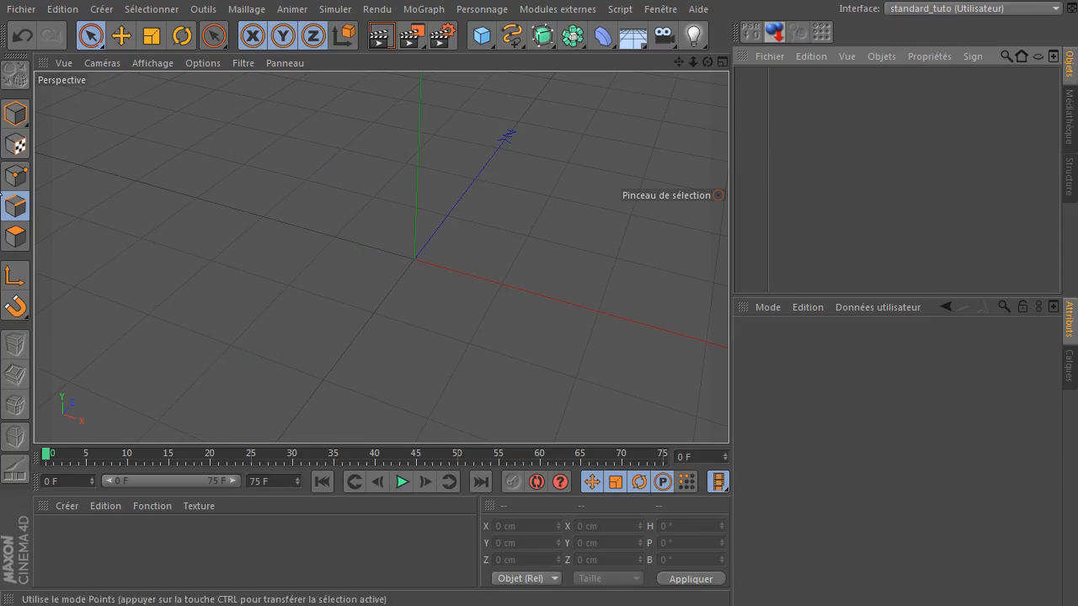
{"action": "left_click_drag", "start_coordinate": [15, 114], "coordinate": [72, 134]}
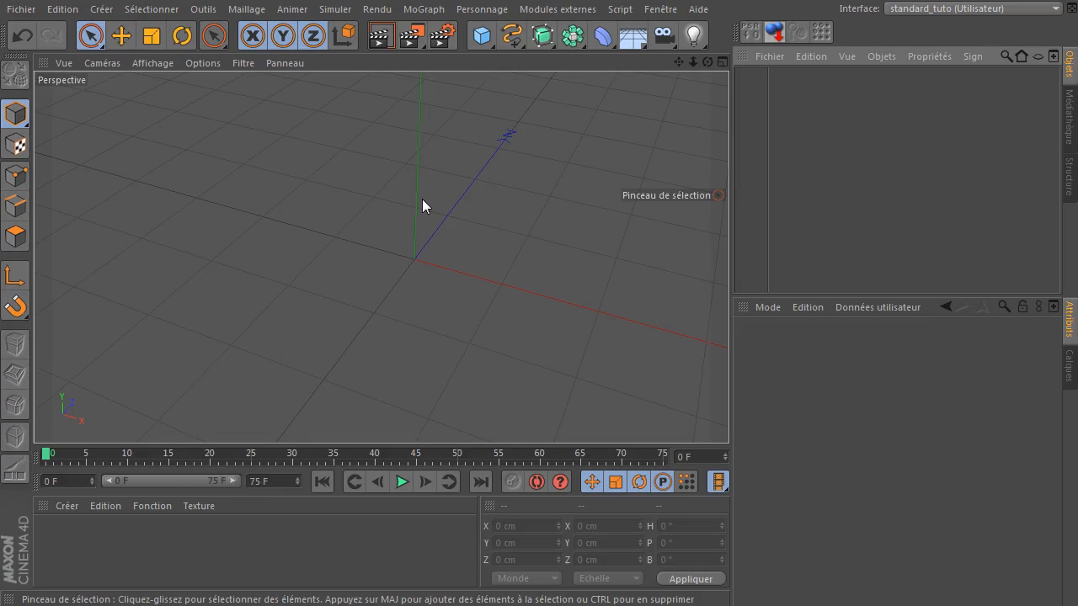
{"action": "scroll", "coordinate": [351, 206], "scroll_direction": "down", "scroll_amount": 2}
{"action": "left_click_drag", "start_coordinate": [682, 59], "coordinate": [649, 93]}
{"action": "left_click_drag", "start_coordinate": [482, 35], "coordinate": [678, 335]}
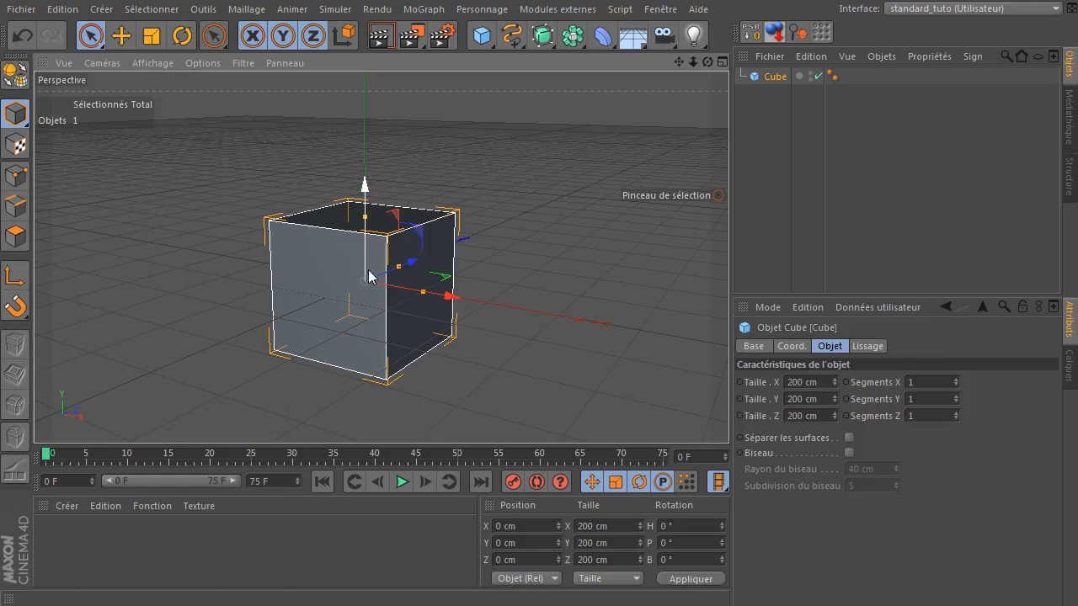
- Resize the cube into a flat slab about 507 cm in X, 53 cm in Y and 725 cm in Z
{"action": "mouse_move", "coordinate": [370, 228]}
{"action": "left_mouse_down"}
{"action": "mouse_move", "coordinate": [378, 250]}
{"action": "mouse_move", "coordinate": [385, 238]}
{"action": "left_mouse_up"}
{"action": "left_click", "coordinate": [20, 45]}
{"action": "left_click_drag", "start_coordinate": [361, 221], "coordinate": [367, 269]}
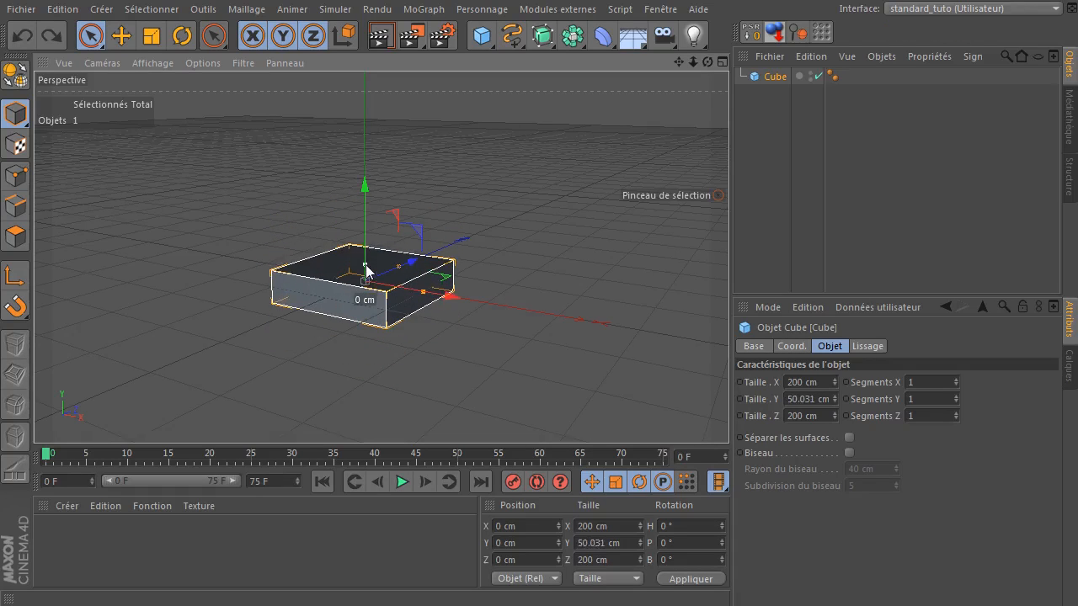
{"action": "left_click_drag", "start_coordinate": [424, 294], "coordinate": [526, 315]}
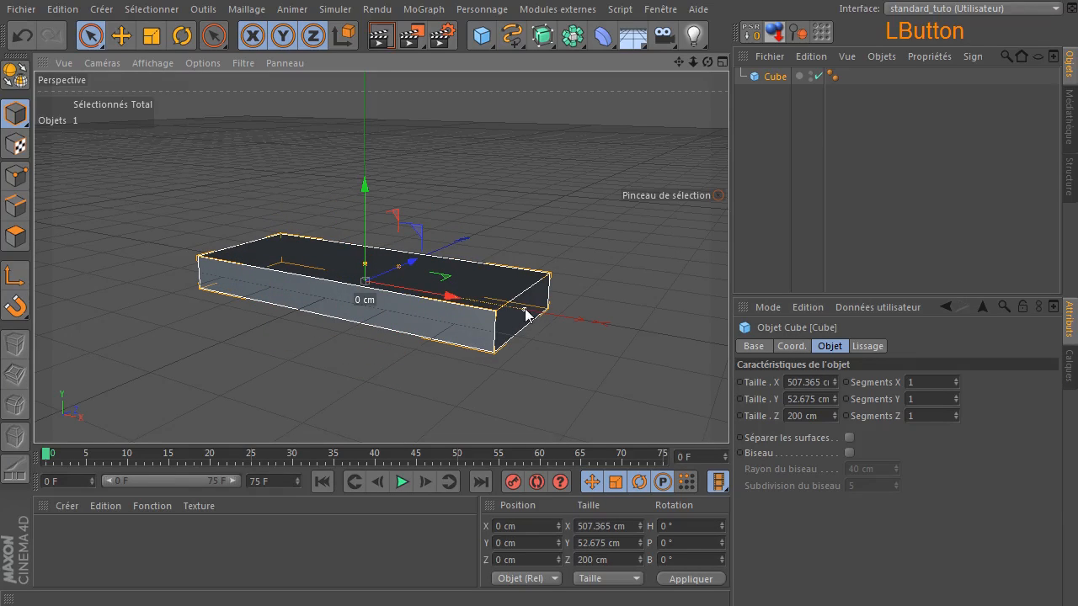
{"action": "left_click_drag", "start_coordinate": [399, 267], "coordinate": [479, 265]}
- Set the slab's X segments and Z segments to 10
{"action": "left_click", "coordinate": [931, 384]}
{"action": "type", "text": "0"}
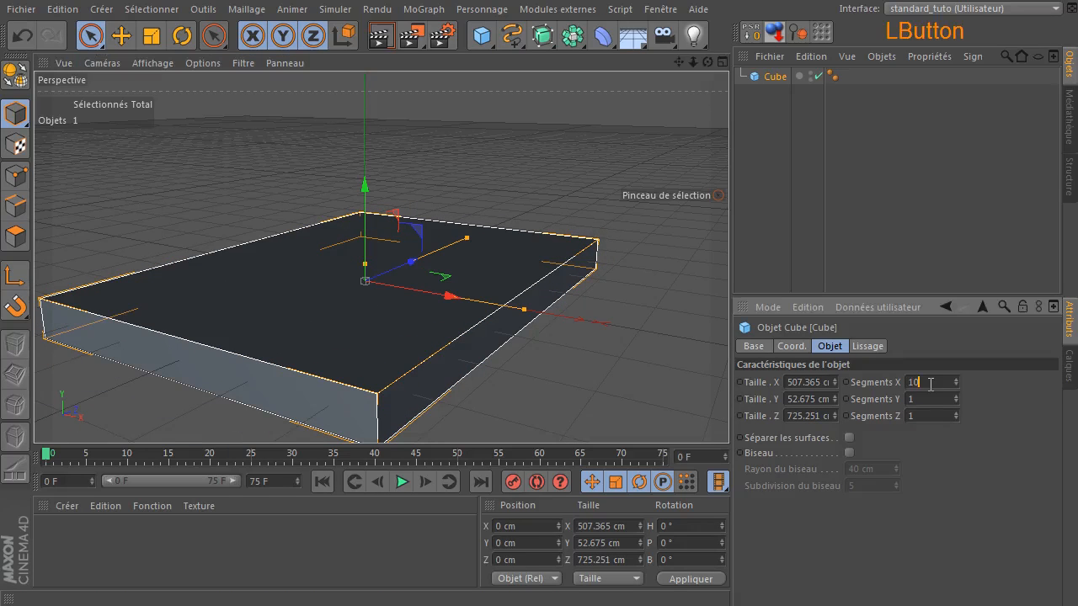
{"action": "left_click", "coordinate": [925, 416]}
{"action": "type", "text": "0"}
{"action": "key", "text": "Return"}
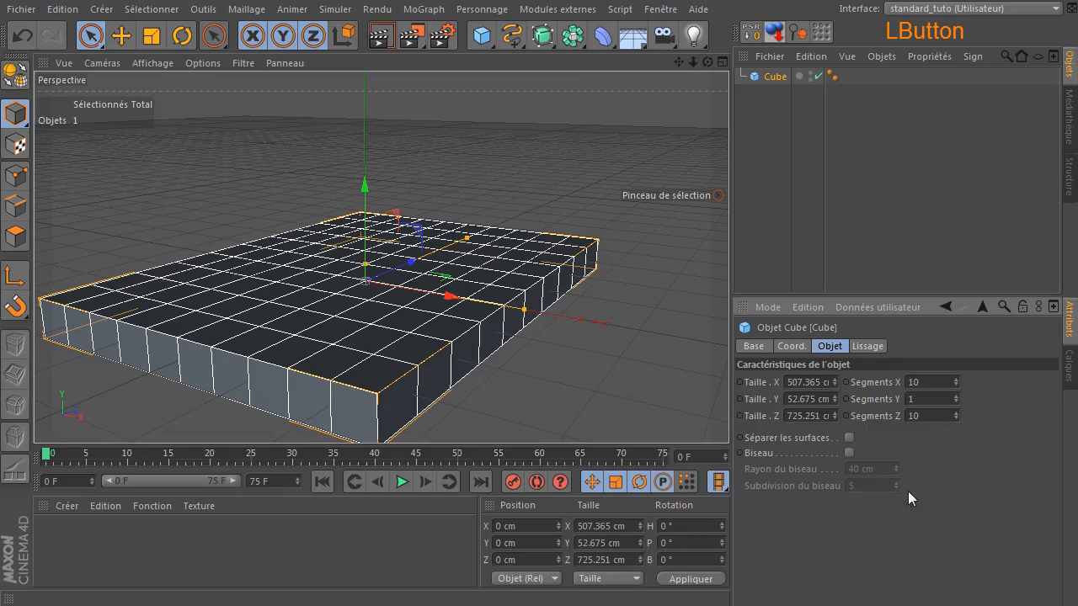
- Enable the slab's bevel with a radius of 1 cm and a bevel subdivision of 3
{"action": "left_click", "coordinate": [849, 453]}
{"action": "left_click_drag", "start_coordinate": [895, 469], "coordinate": [878, 477]}
{"action": "left_click", "coordinate": [855, 485]}
{"action": "type", "text": "1"}
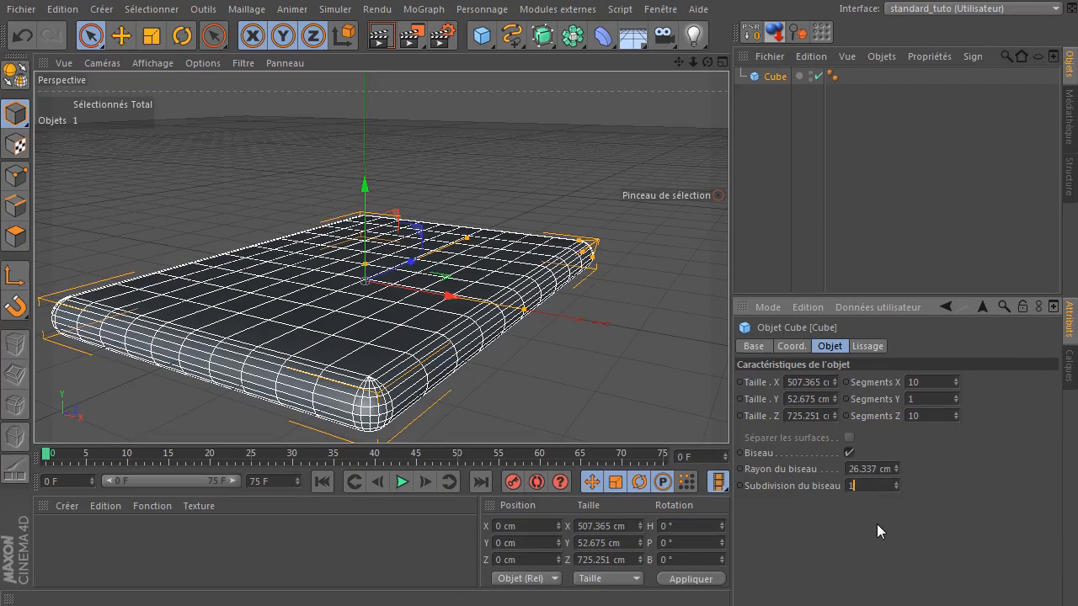
{"action": "left_click", "coordinate": [875, 471]}
{"action": "type", "text": "1"}
{"action": "key", "text": "Tab"}
{"action": "type", "text": "3"}
{"action": "key", "text": "Return"}
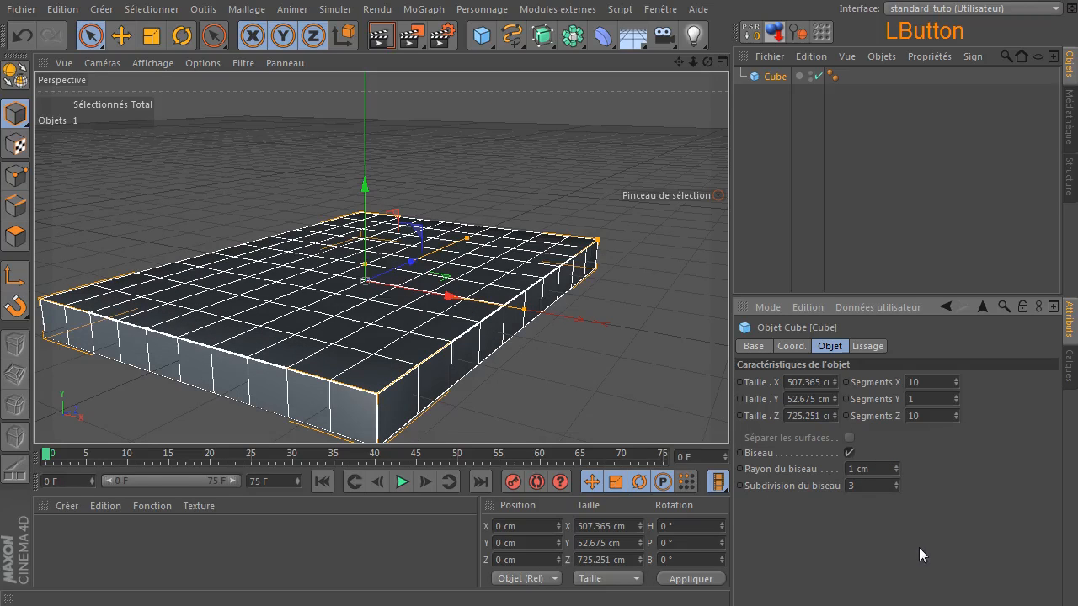
- Render the slab from two angles in the viewport and examine the bevelled edge up close
{"action": "left_click", "coordinate": [381, 36]}
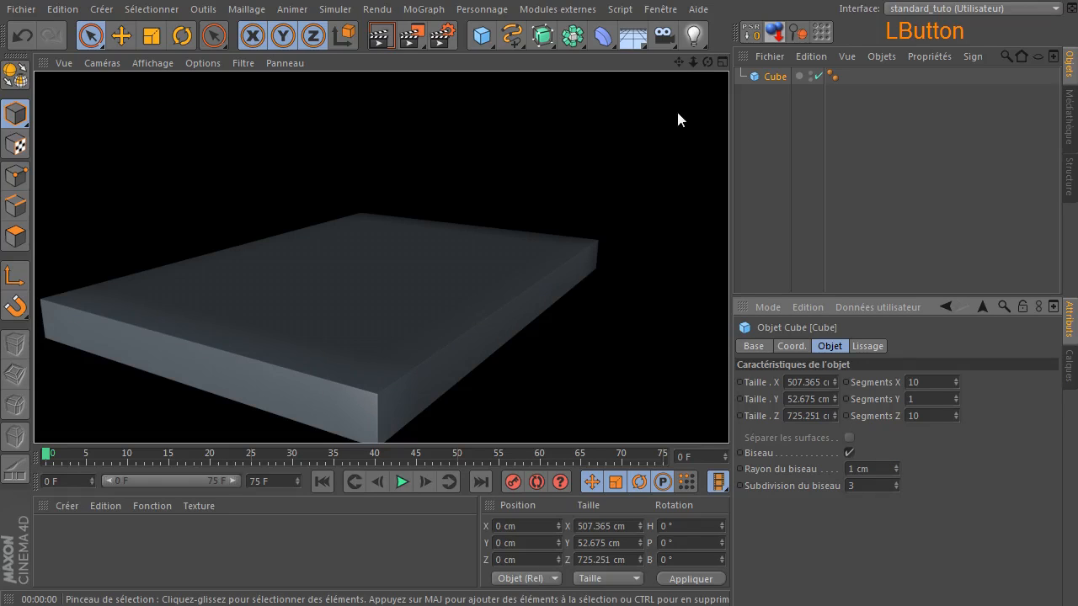
{"action": "left_click", "coordinate": [706, 61]}
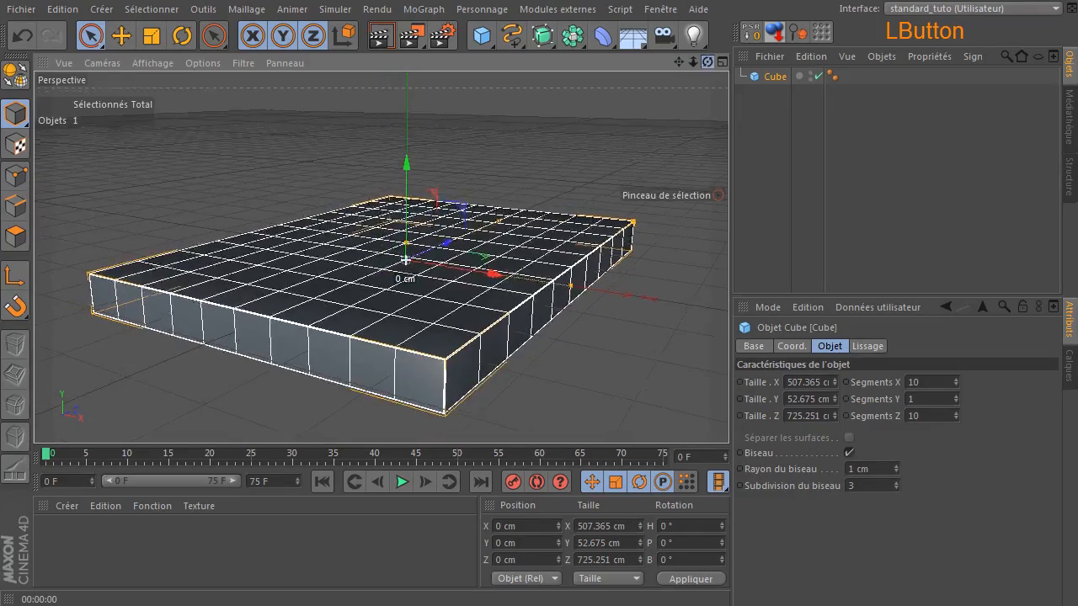
{"action": "left_click", "coordinate": [380, 35]}
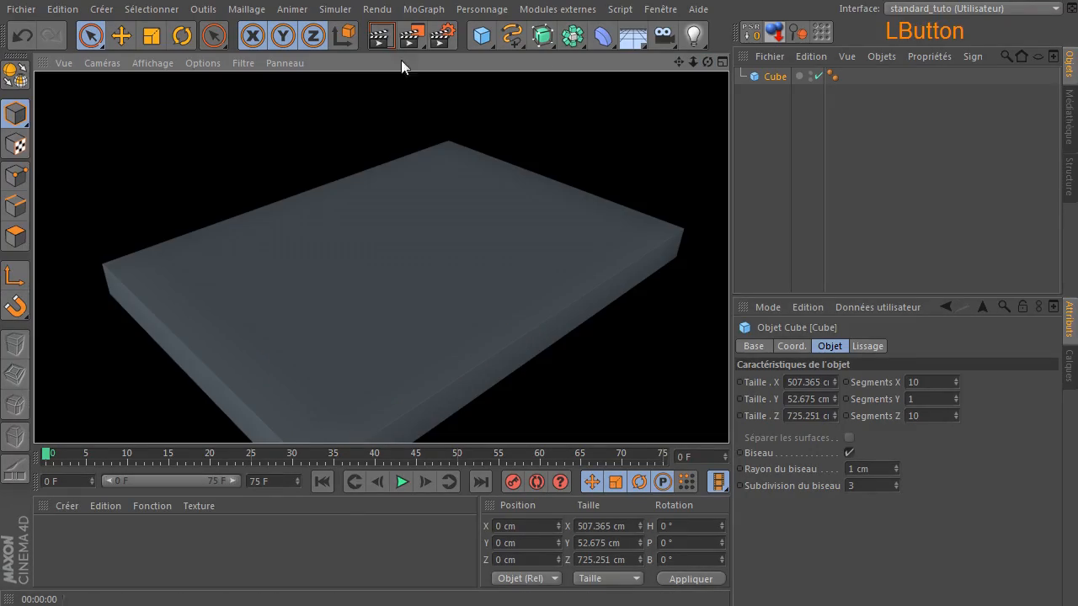
{"action": "scroll", "coordinate": [338, 369], "scroll_direction": "up", "scroll_amount": 10}
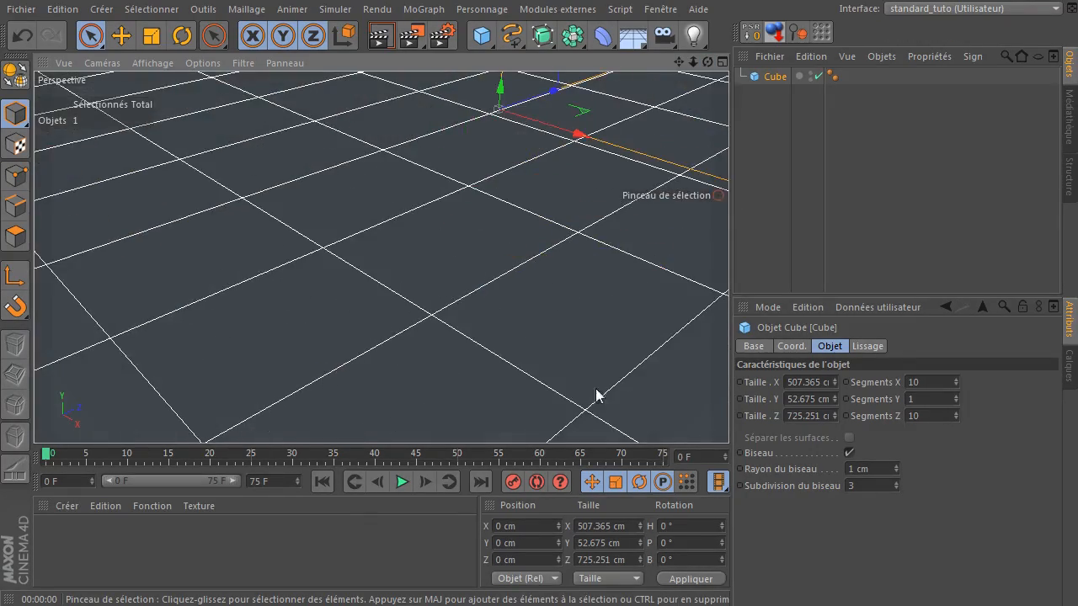
{"action": "left_click_drag", "start_coordinate": [679, 62], "coordinate": [415, 4]}
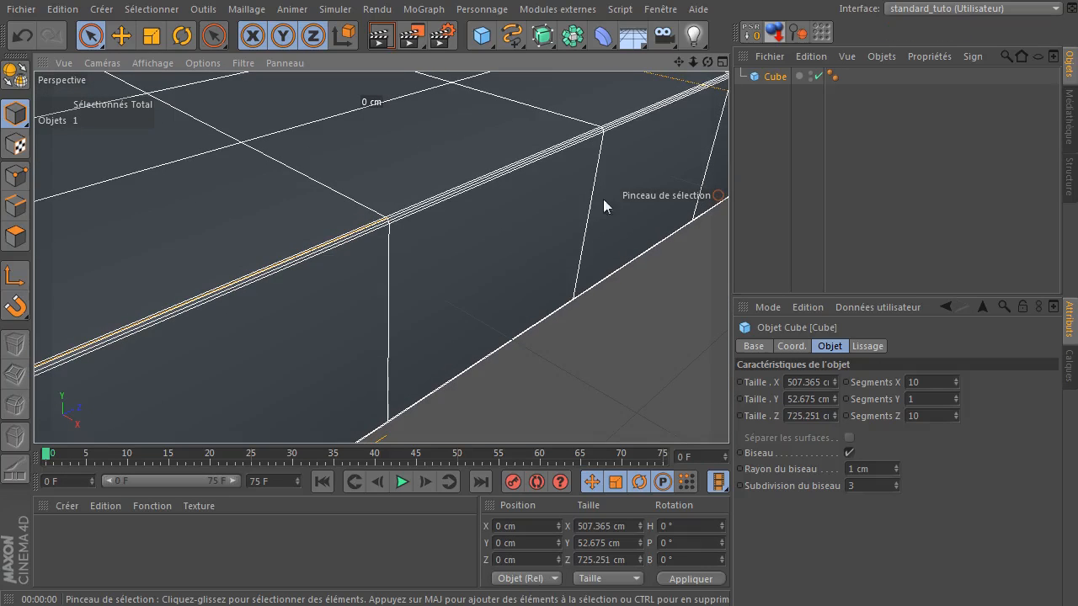
{"action": "scroll", "coordinate": [348, 178], "scroll_direction": "up", "scroll_amount": 8}
{"action": "scroll", "coordinate": [313, 183], "scroll_direction": "down", "scroll_amount": 3}
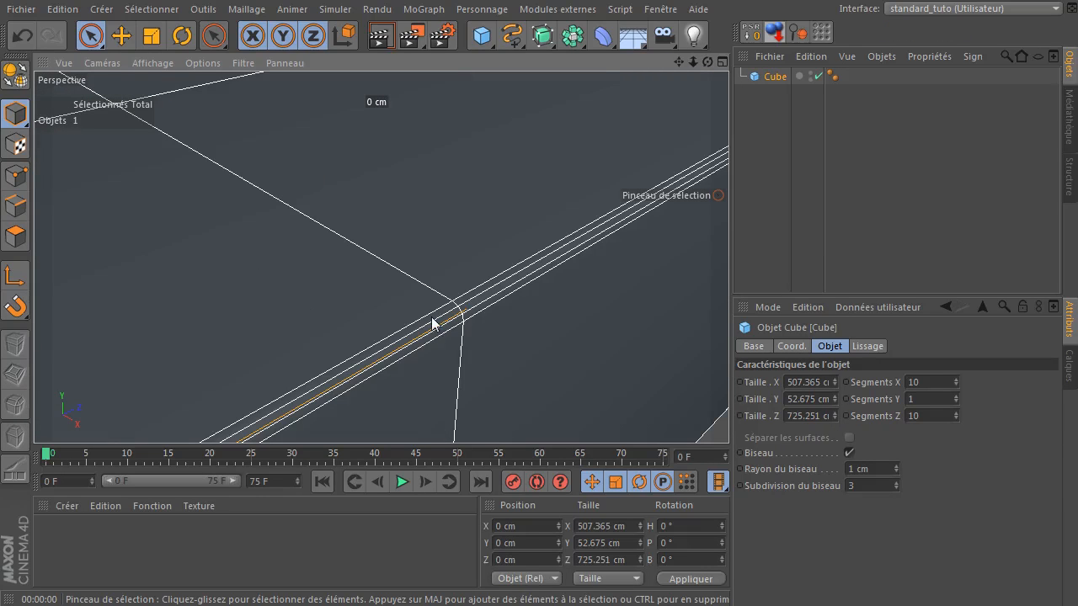
- Reduce the bevel subdivision to 2 and render the whole slab in the viewport
{"action": "left_click", "coordinate": [896, 488]}
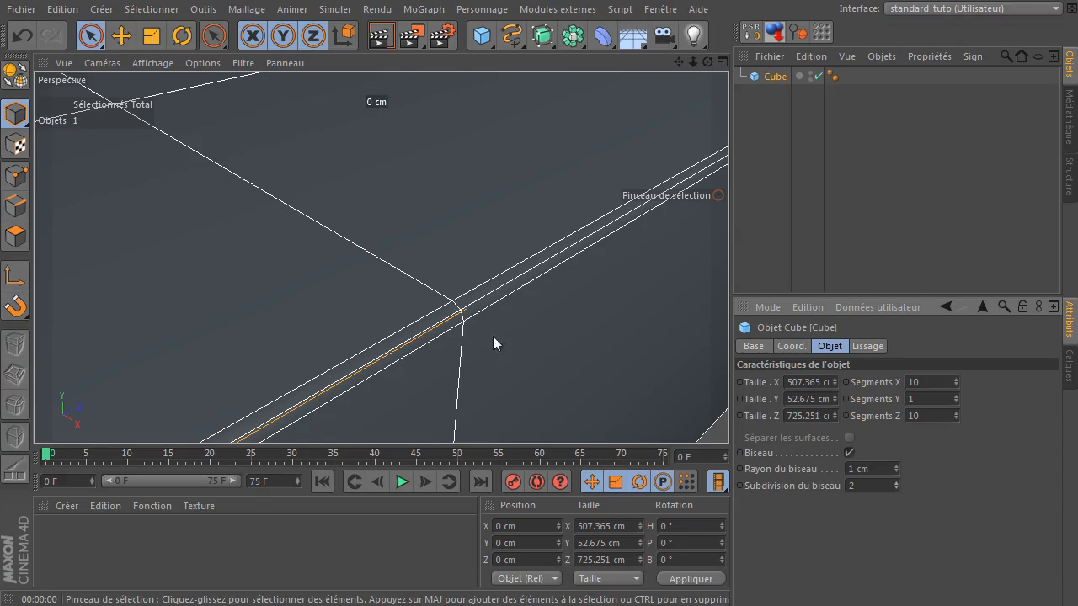
{"action": "scroll", "coordinate": [494, 342], "scroll_direction": "down", "scroll_amount": 10}
{"action": "left_click", "coordinate": [381, 36]}
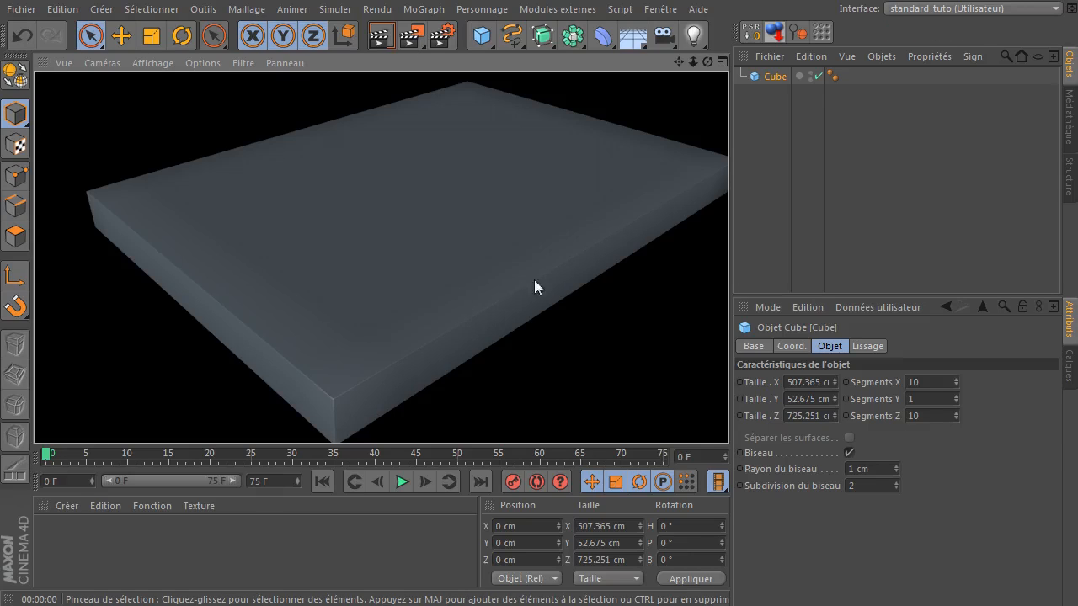
{"action": "left_click", "coordinate": [463, 294]}
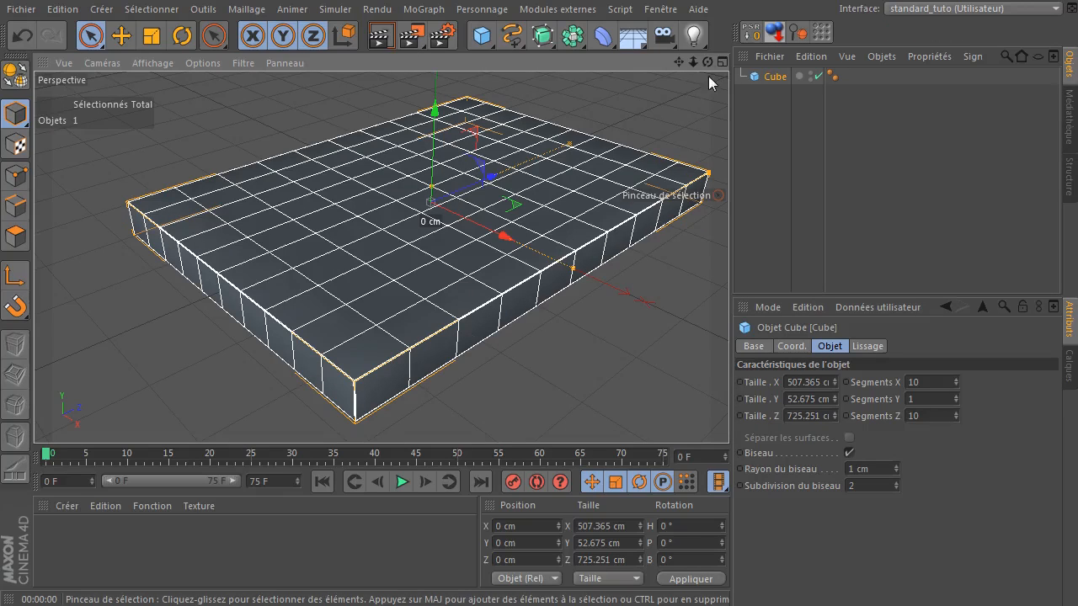
- Convert the bevelled slab into an editable polygon object and face its long side
{"action": "left_click_drag", "start_coordinate": [708, 62], "coordinate": [632, 101]}
{"action": "left_click", "coordinate": [19, 76]}
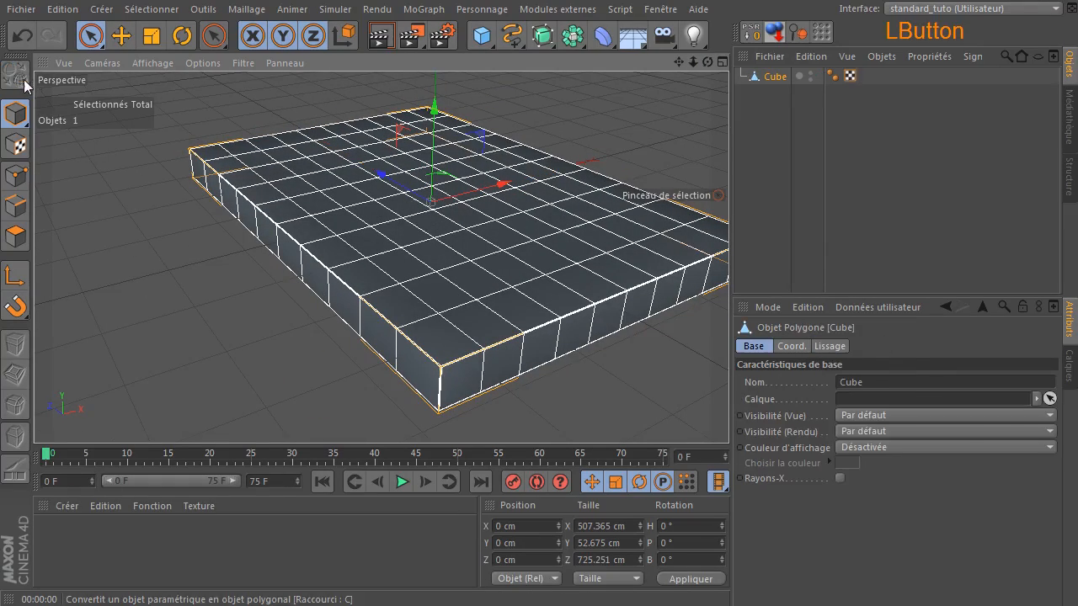
{"action": "left_click_drag", "start_coordinate": [679, 62], "coordinate": [615, 77]}
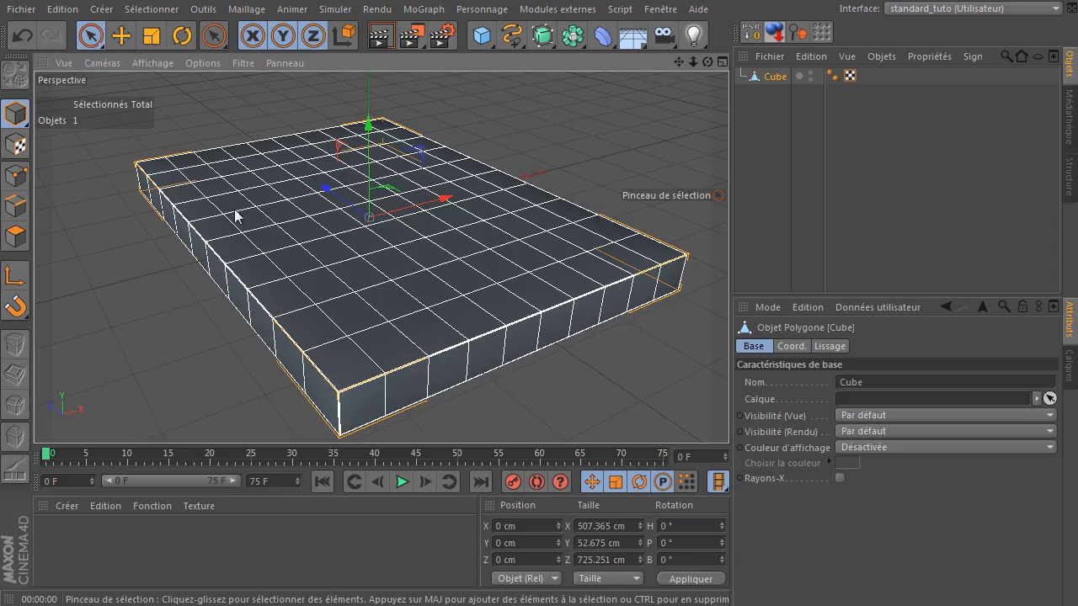
{"action": "left_click_drag", "start_coordinate": [708, 63], "coordinate": [804, 65]}
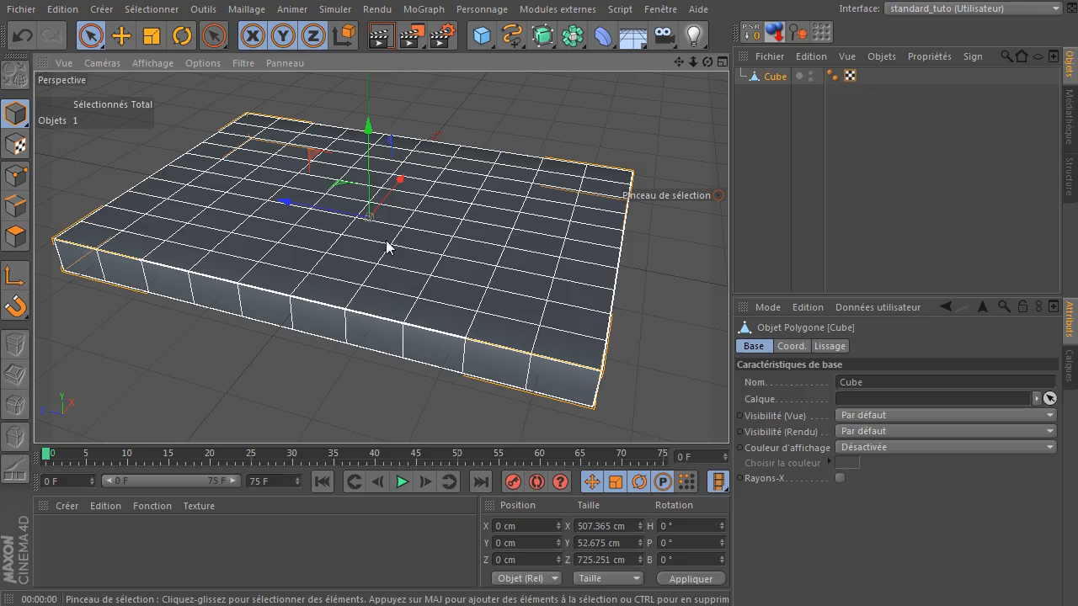
- In polygon mode, select a stepped, irregular area of 44 polygons on the slab's top, inset from its borders
{"action": "left_click", "coordinate": [16, 237]}
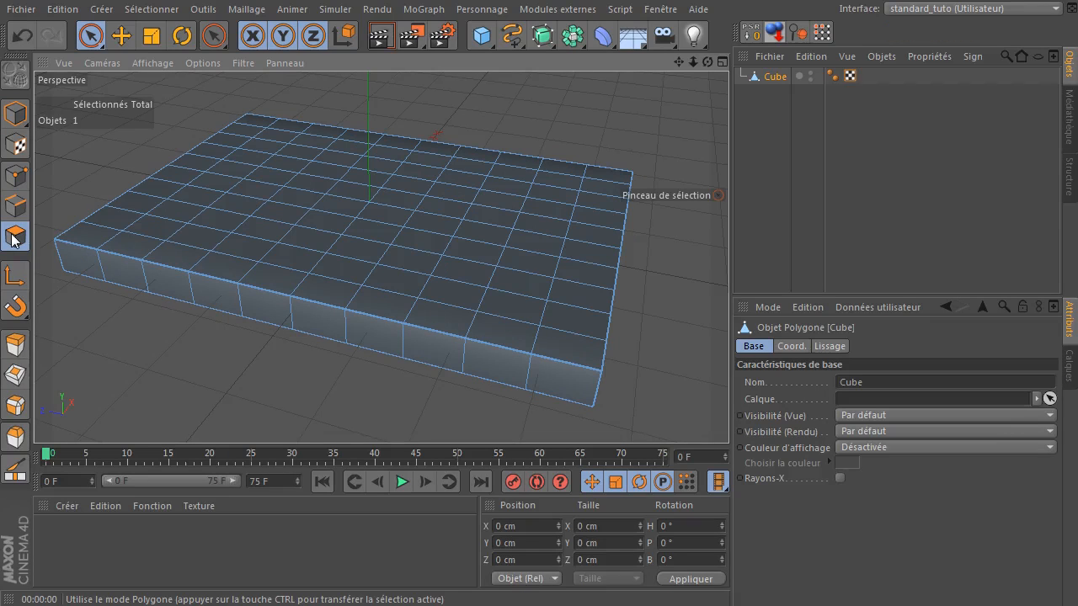
{"action": "left_click", "coordinate": [267, 164]}
{"action": "mouse_move", "coordinate": [268, 164]}
{"action": "left_mouse_down"}
{"action": "mouse_move", "coordinate": [211, 212]}
{"action": "mouse_move", "coordinate": [280, 239]}
{"action": "mouse_move", "coordinate": [329, 182]}
{"action": "mouse_move", "coordinate": [354, 174]}
{"action": "mouse_move", "coordinate": [398, 185]}
{"action": "mouse_move", "coordinate": [375, 249]}
{"action": "mouse_move", "coordinate": [399, 233]}
{"action": "mouse_move", "coordinate": [477, 238]}
{"action": "mouse_move", "coordinate": [490, 217]}
{"action": "mouse_move", "coordinate": [464, 204]}
{"action": "mouse_move", "coordinate": [534, 226]}
{"action": "mouse_move", "coordinate": [532, 250]}
{"action": "left_mouse_up"}
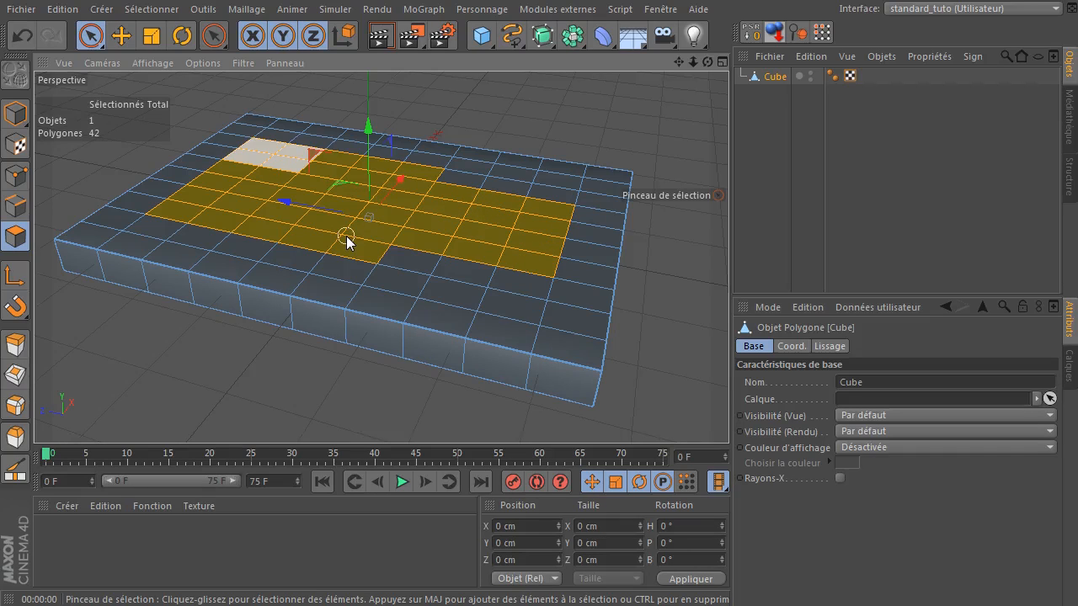
{"action": "left_click", "coordinate": [523, 283]}
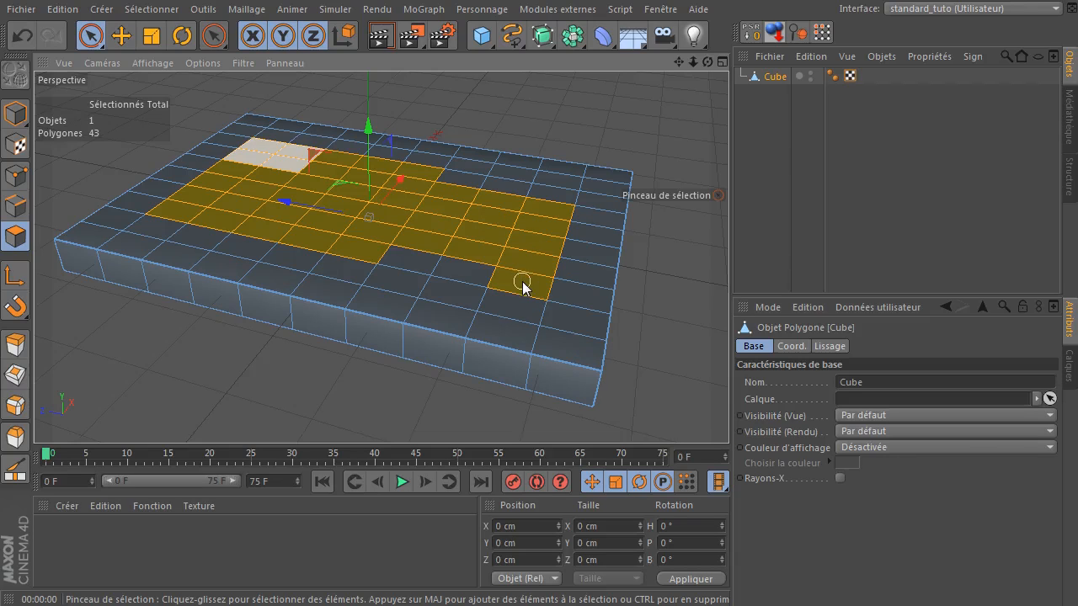
{"action": "mouse_move", "coordinate": [522, 284]}
{"action": "left_mouse_down"}
{"action": "mouse_move", "coordinate": [515, 294]}
{"action": "mouse_move", "coordinate": [529, 270]}
{"action": "left_mouse_up"}
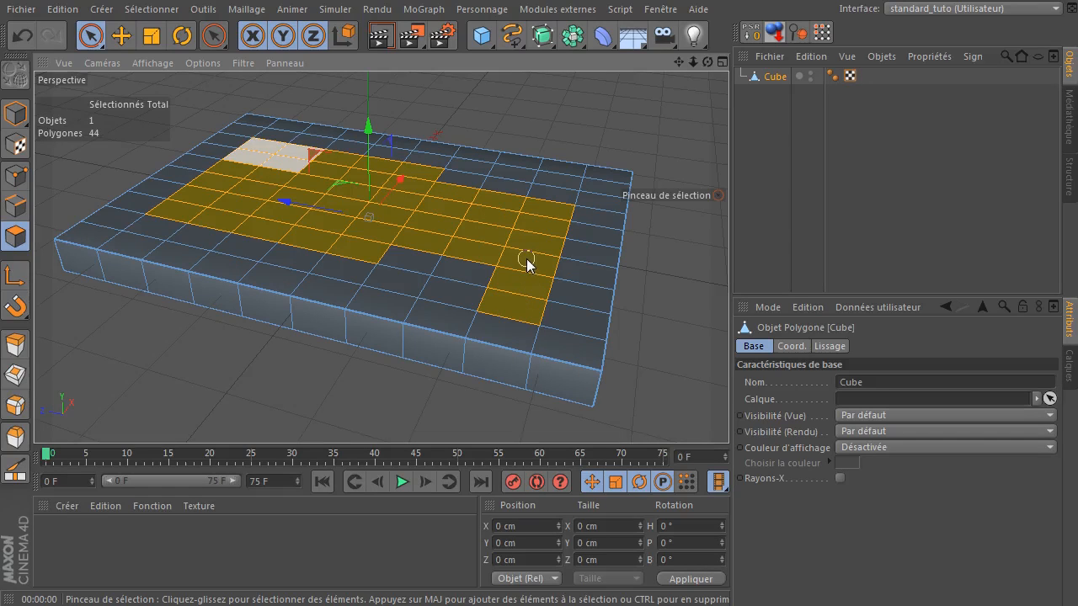
{"action": "left_click", "coordinate": [512, 310], "text": "ctrl"}
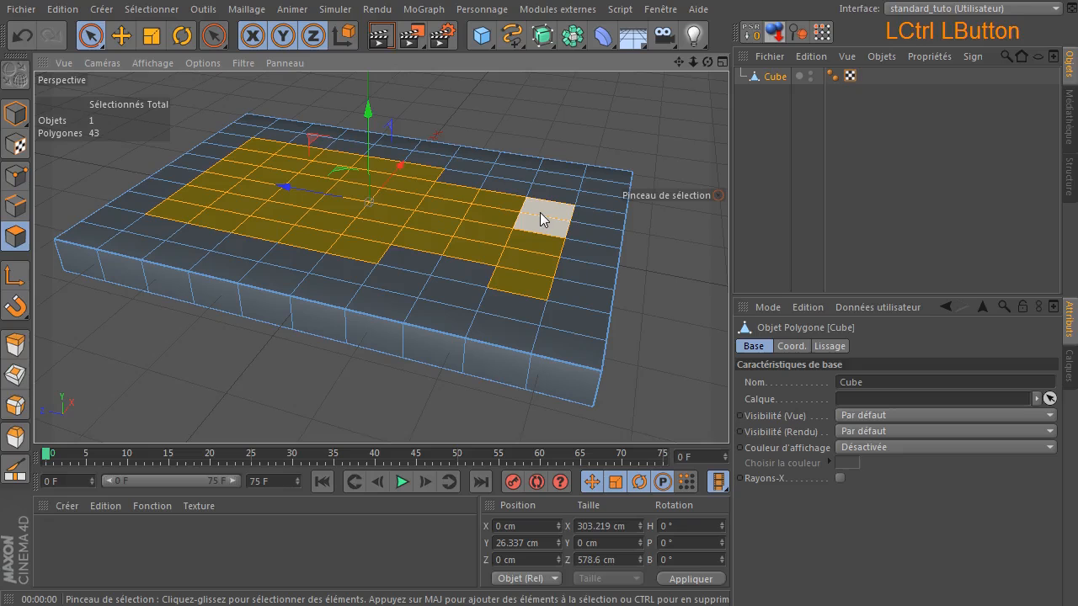
{"action": "left_click", "coordinate": [542, 211], "text": "shift"}
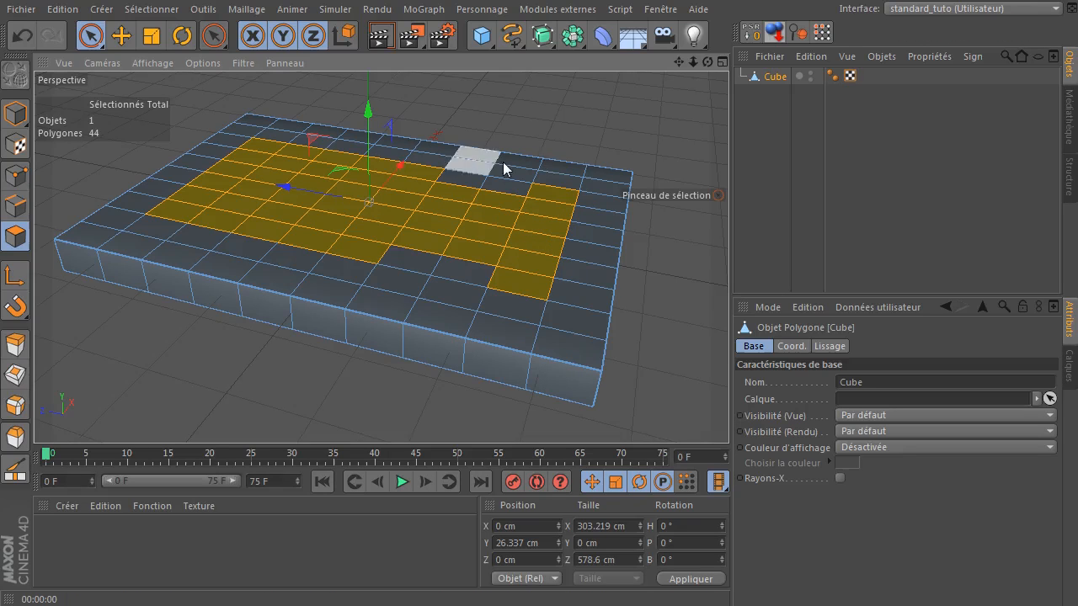
- Try an inner extrusion with a 17 cm offset on the selected top polygons and undo it
{"action": "left_click_drag", "start_coordinate": [707, 62], "coordinate": [703, 76]}
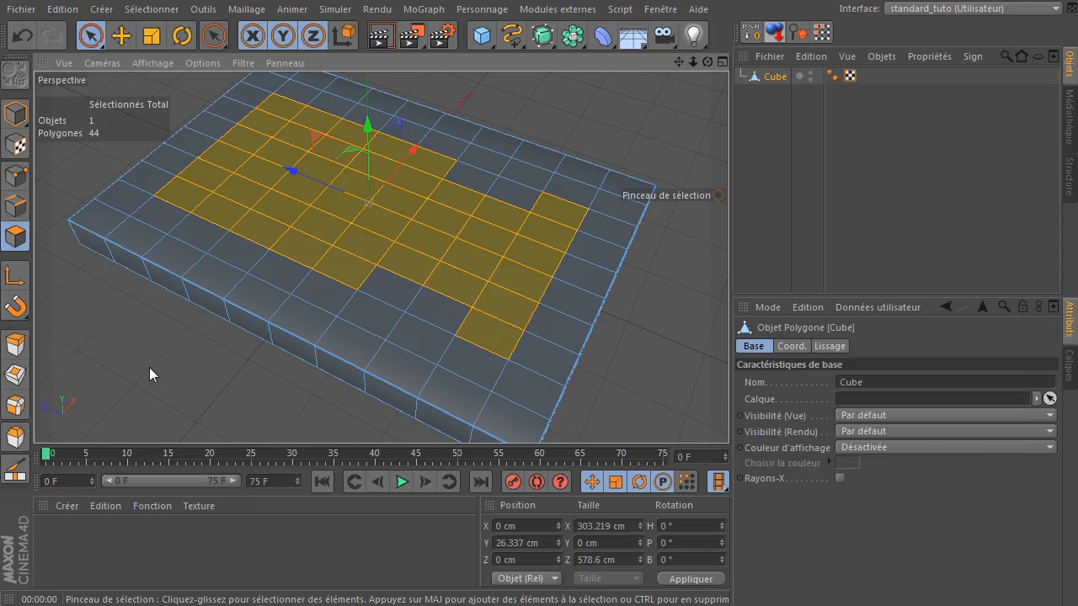
{"action": "key", "text": "i"}
{"action": "left_click_drag", "start_coordinate": [149, 367], "coordinate": [185, 367]}
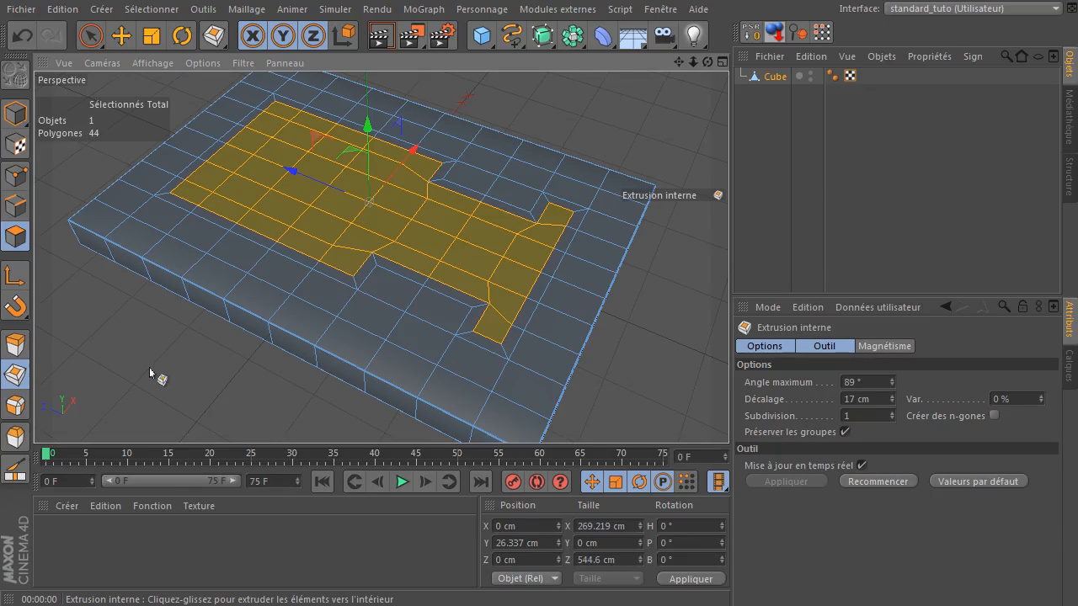
{"action": "scroll", "coordinate": [432, 181], "scroll_direction": "up", "scroll_amount": 3}
{"action": "scroll", "coordinate": [455, 162], "scroll_direction": "down", "scroll_amount": 3}
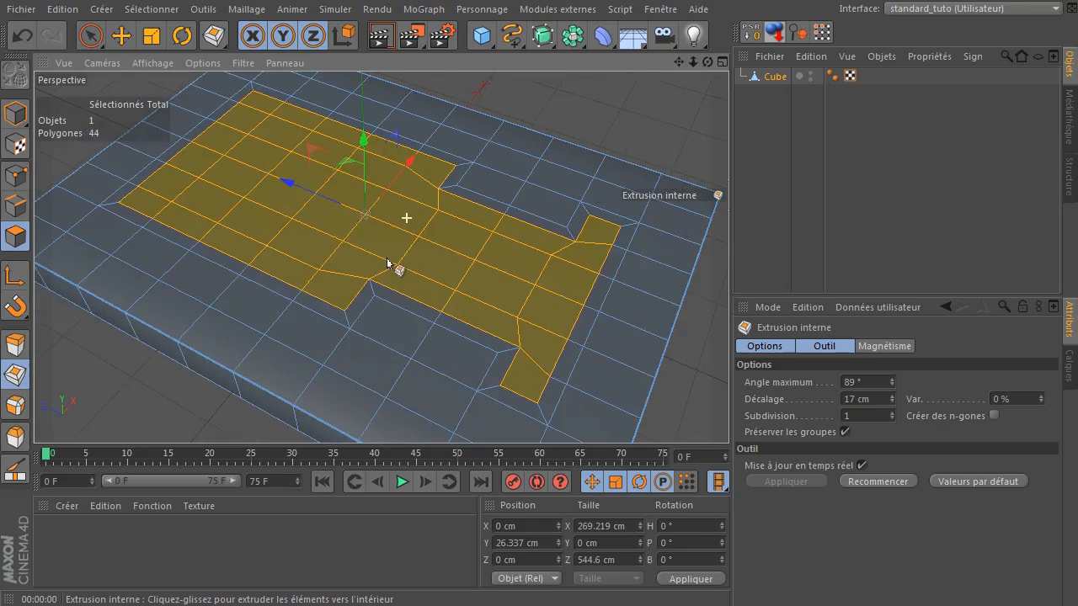
{"action": "key", "text": "u"}
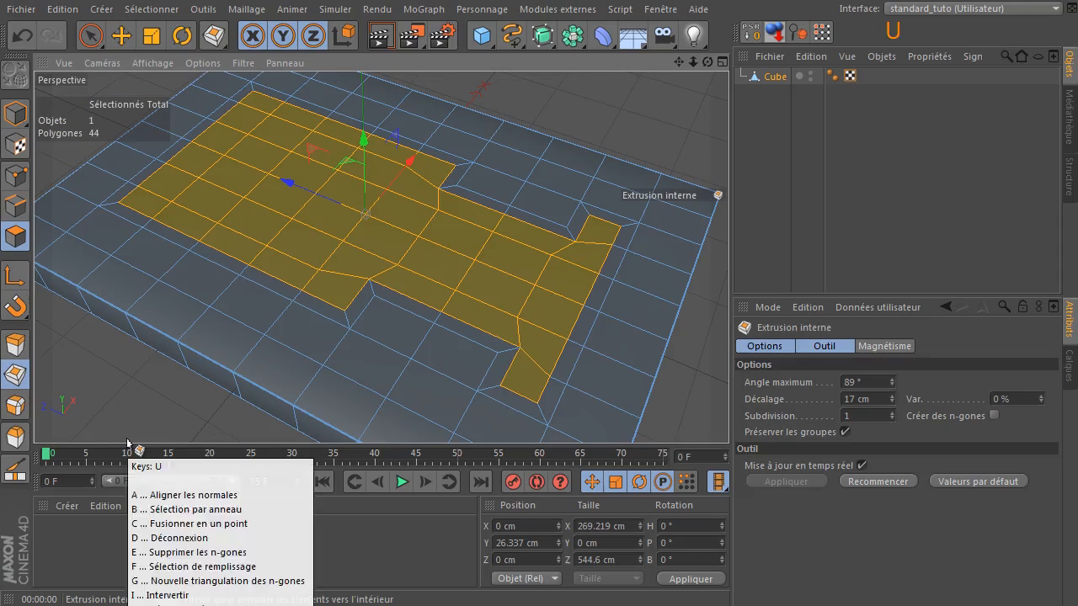
{"action": "key", "text": "l"}
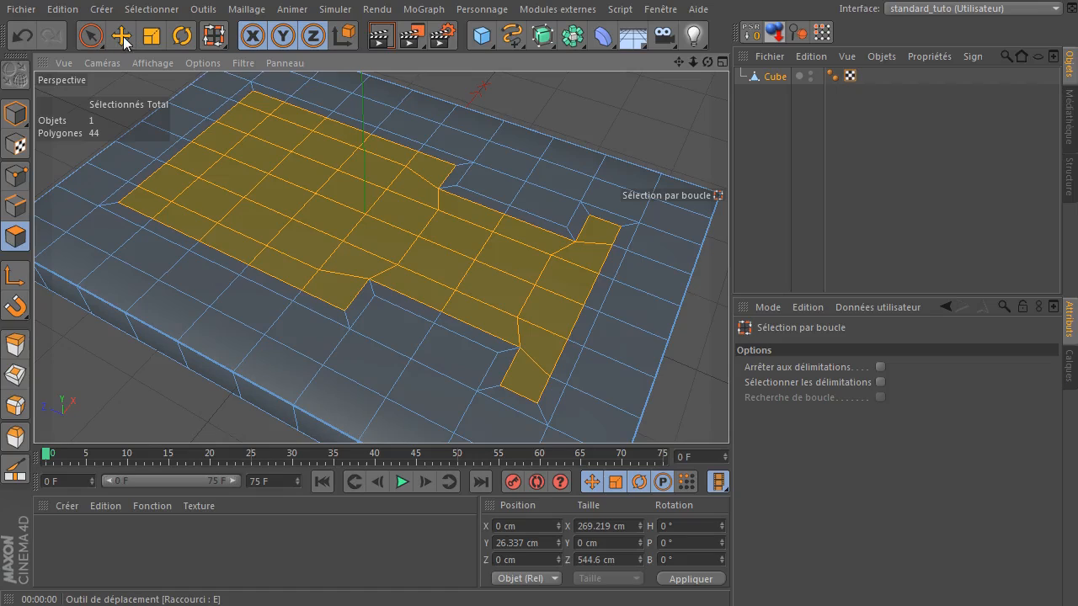
{"action": "left_click", "coordinate": [18, 38]}
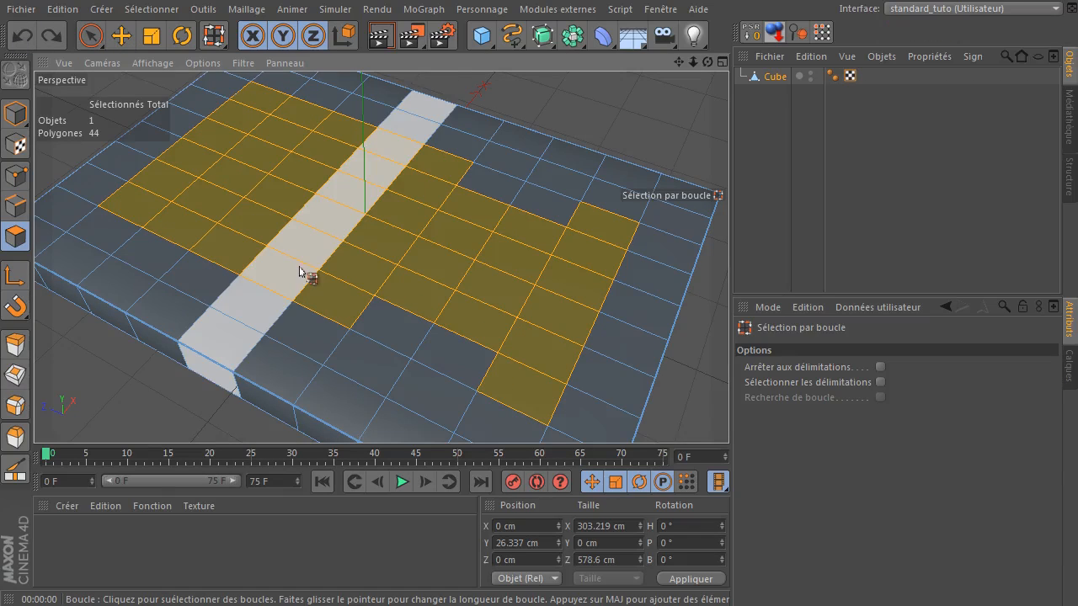
- Inner-extrude the stepped selection slightly and extrude it upward until its top sits at about Y 107 cm
{"action": "key", "text": "i"}
{"action": "left_click_drag", "start_coordinate": [198, 415], "coordinate": [227, 418]}
{"action": "key", "text": "d"}
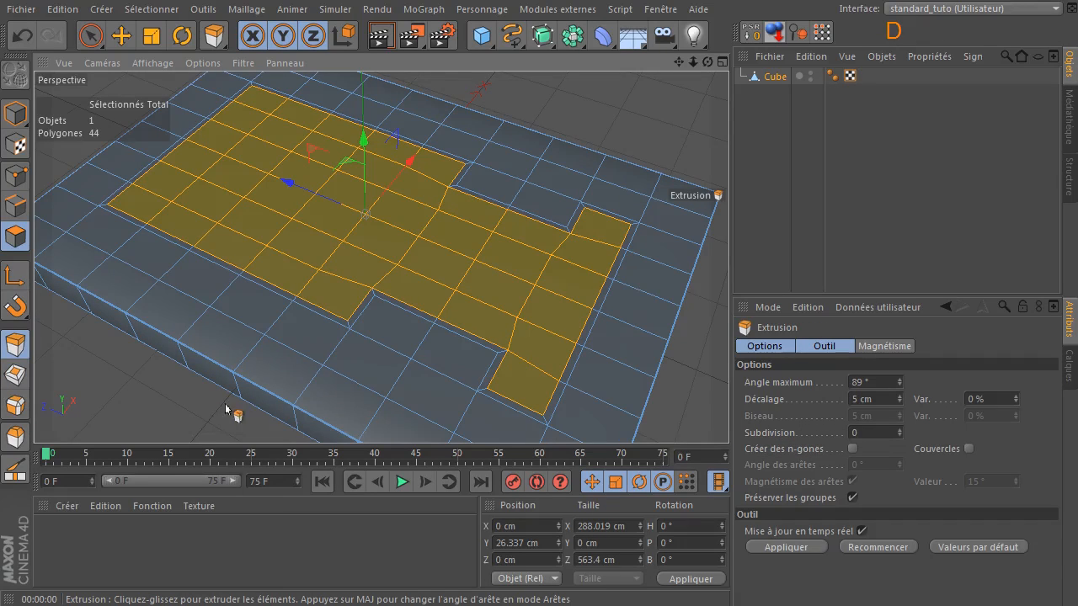
{"action": "left_click_drag", "start_coordinate": [162, 409], "coordinate": [107, 394]}
- Inner-extrude the raised top by 7.2 cm, melt its selected polygons into one n-gon and clear the selection
{"action": "key", "text": "i"}
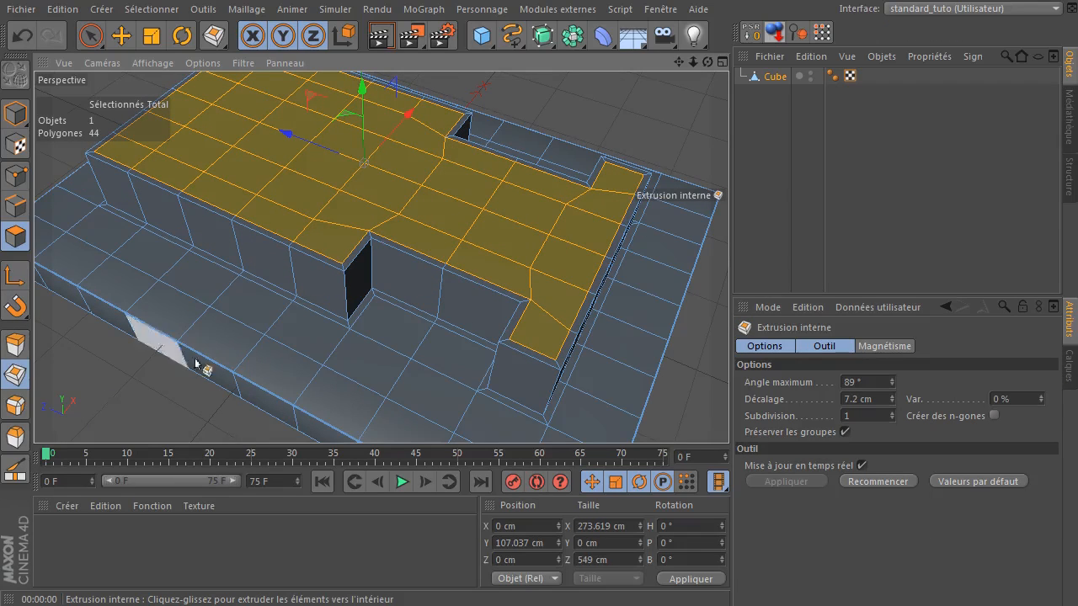
{"action": "scroll", "coordinate": [278, 297], "scroll_direction": "down", "scroll_amount": 2}
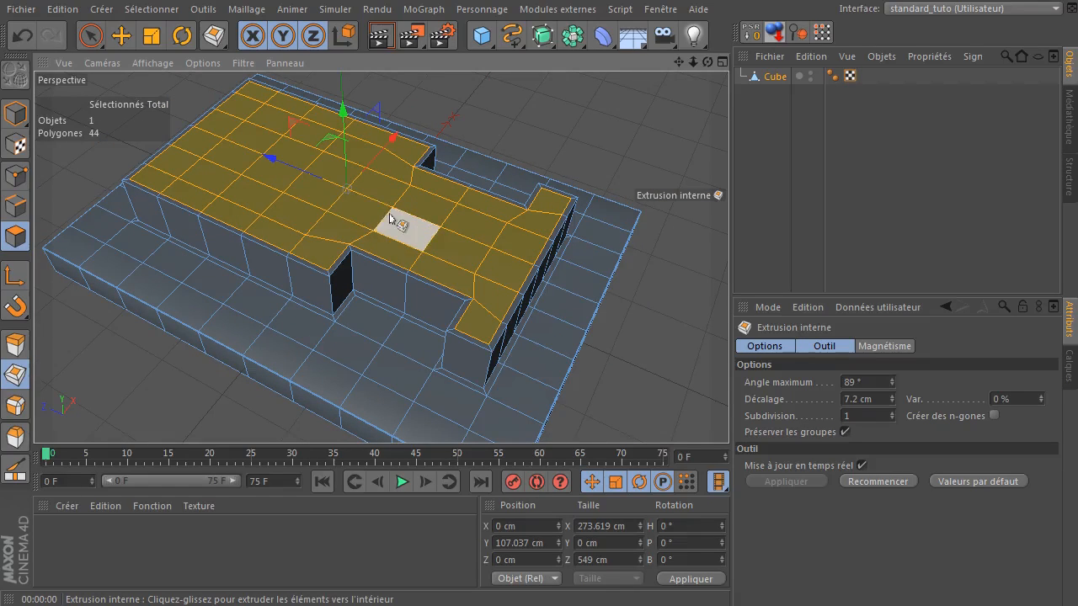
{"action": "key", "text": "u"}
{"action": "key", "text": "z"}
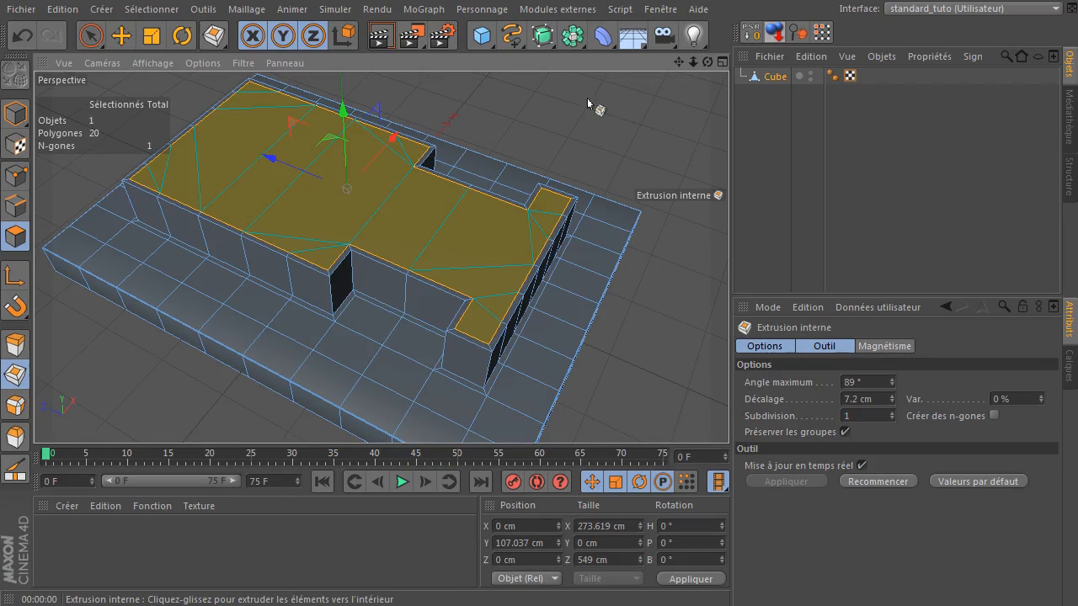
{"action": "left_click", "coordinate": [90, 36]}
{"action": "left_click", "coordinate": [566, 122]}
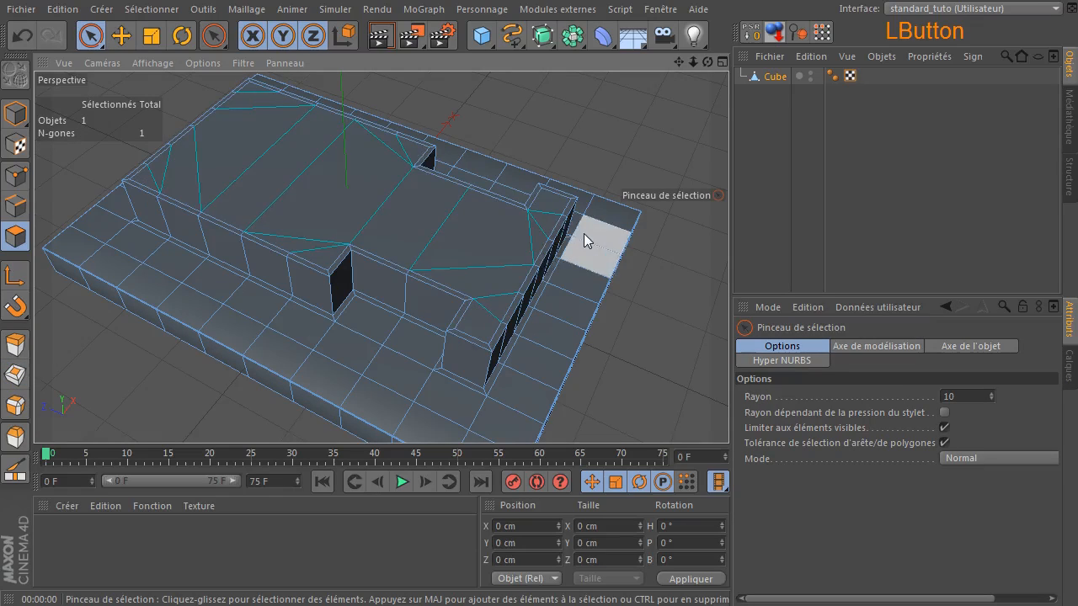
{"action": "left_click_drag", "start_coordinate": [707, 62], "coordinate": [611, 152]}
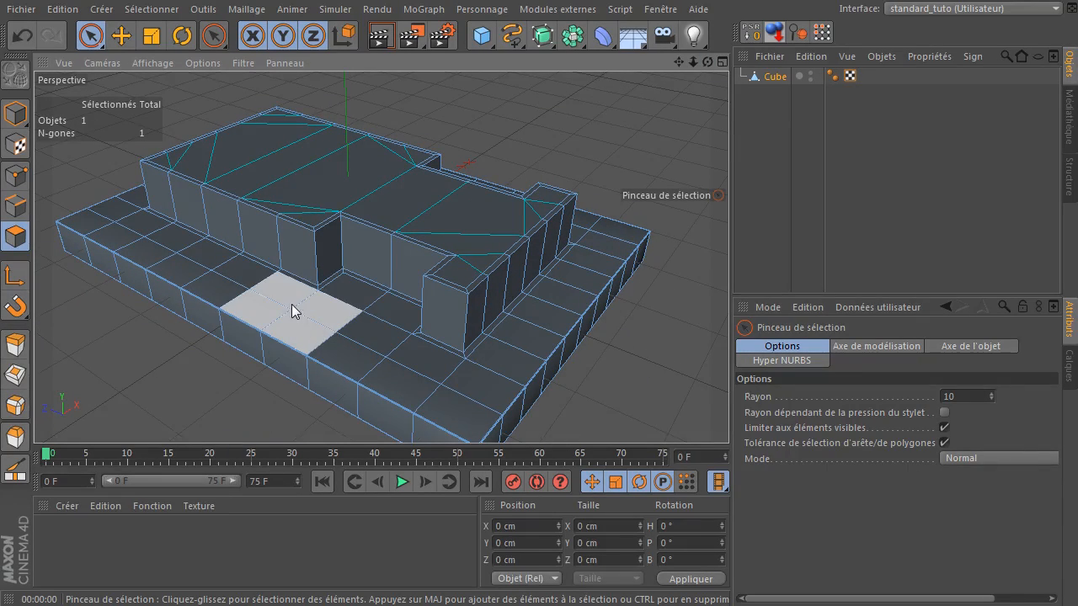
- Undo the melting, extrusions and polygon selection back to the plain gridded slab
{"action": "left_click", "coordinate": [21, 35]}
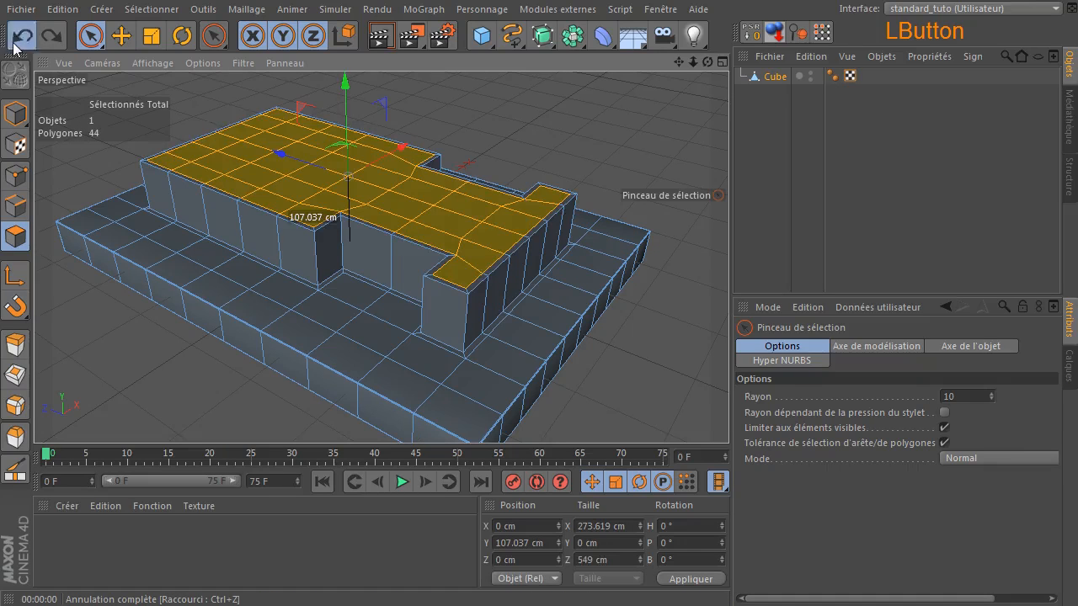
{"action": "left_click", "coordinate": [22, 35]}
{"action": "left_click", "coordinate": [608, 148]}
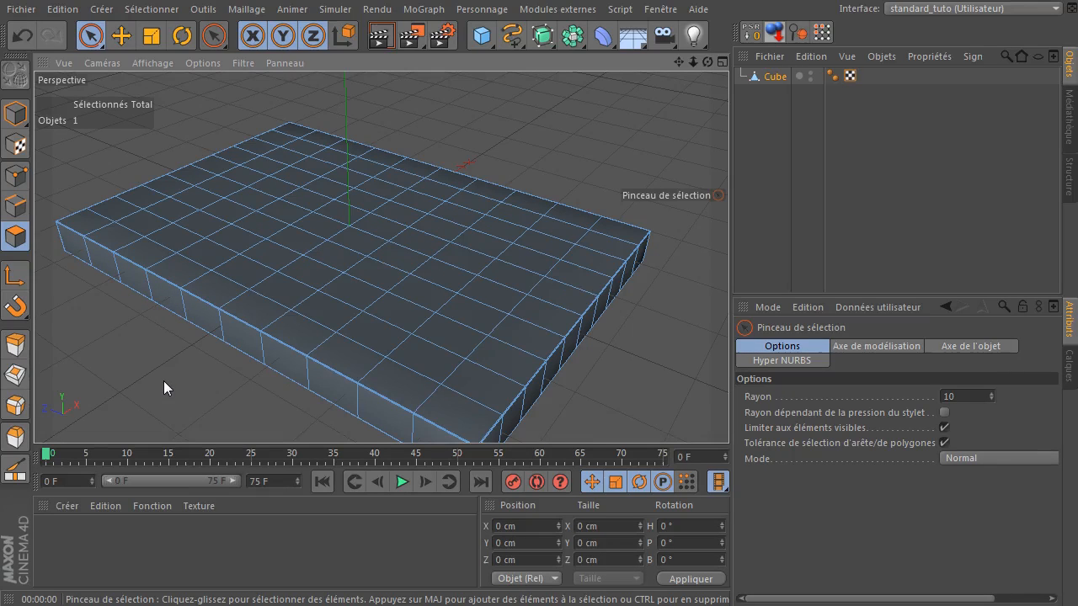
- Try tracing an irregular outline across the slab's top with Knife line cuts
{"action": "key", "text": "k"}
{"action": "left_click_drag", "start_coordinate": [708, 61], "coordinate": [637, 76]}
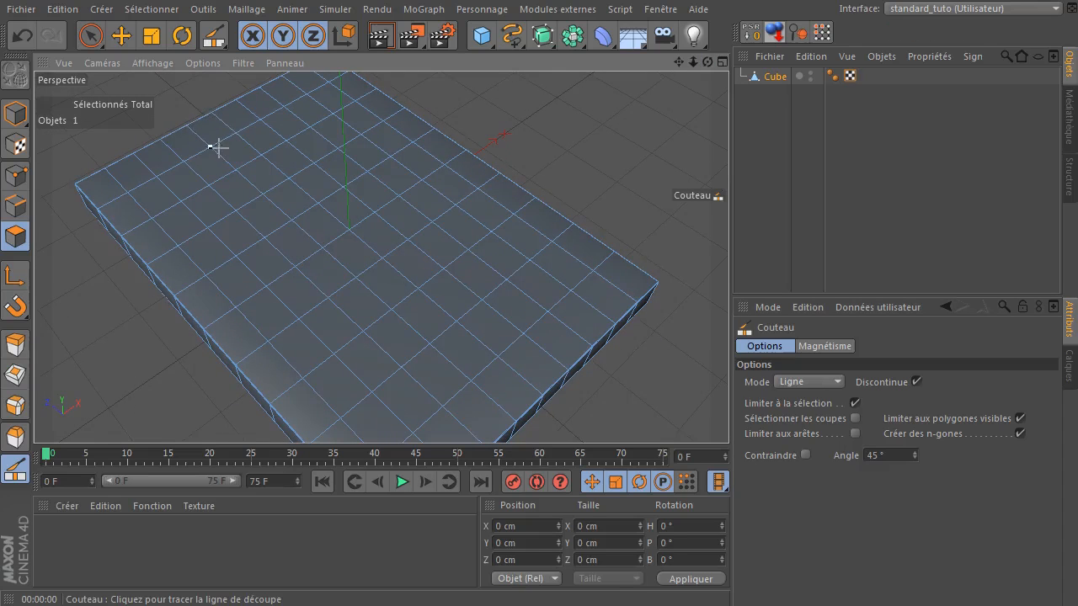
{"action": "left_click_drag", "start_coordinate": [195, 169], "coordinate": [447, 238]}
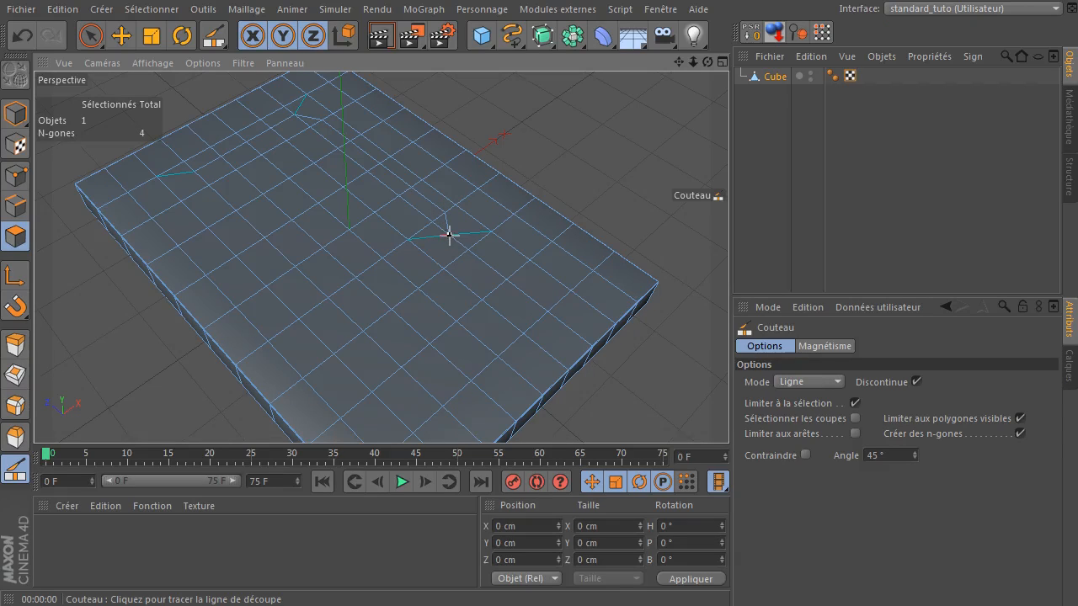
{"action": "left_click_drag", "start_coordinate": [490, 264], "coordinate": [556, 299]}
{"action": "left_click_drag", "start_coordinate": [527, 295], "coordinate": [394, 411]}
{"action": "left_click_drag", "start_coordinate": [523, 269], "coordinate": [528, 293]}
{"action": "left_click_drag", "start_coordinate": [389, 410], "coordinate": [313, 365]}
- Undo all the Knife cuts made on the slab's top
{"action": "left_click", "coordinate": [25, 34]}
{"action": "left_click", "coordinate": [25, 34]}
{"action": "left_click", "coordinate": [25, 33]}
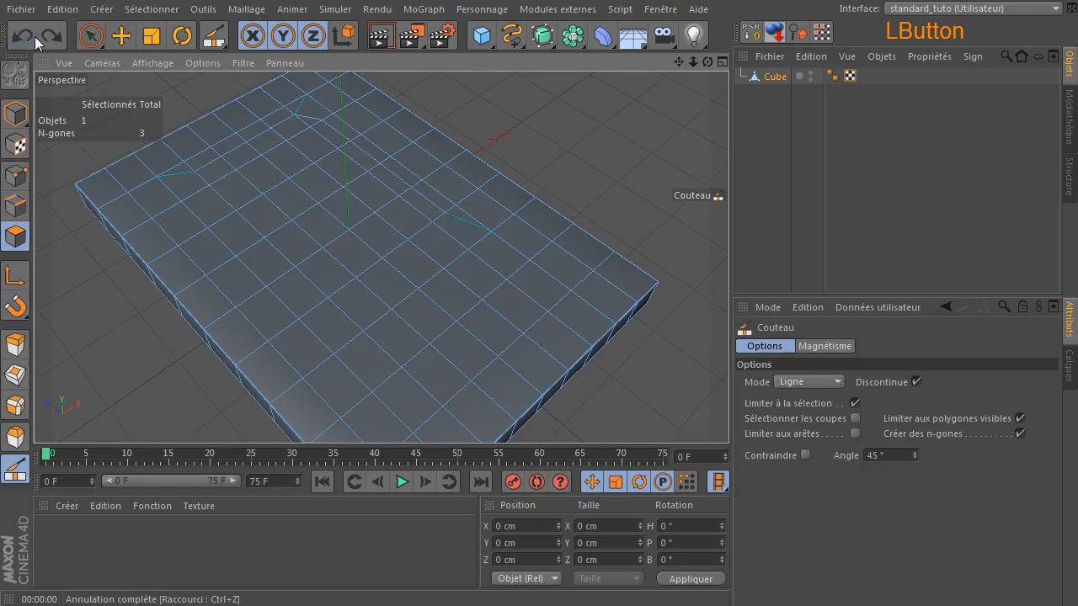
{"action": "left_click", "coordinate": [45, 37]}
{"action": "left_click", "coordinate": [48, 38]}
{"action": "left_click", "coordinate": [48, 39]}
{"action": "left_click", "coordinate": [49, 39]}
{"action": "left_click", "coordinate": [21, 35]}
{"action": "left_click", "coordinate": [21, 36]}
{"action": "left_click", "coordinate": [20, 35]}
{"action": "left_click", "coordinate": [21, 35]}
{"action": "left_click", "coordinate": [20, 36]}
{"action": "left_click", "coordinate": [20, 35]}
{"action": "left_click", "coordinate": [20, 36]}
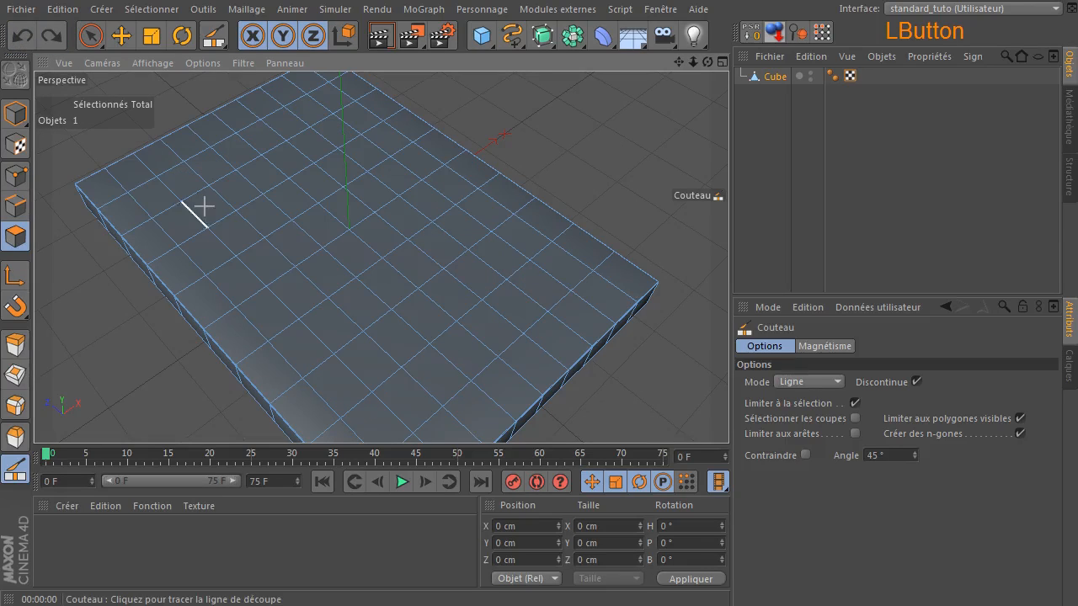
- Switch the slab to edge mode and activate the live selection brush
{"action": "scroll", "coordinate": [569, 228], "scroll_direction": "down", "scroll_amount": 2}
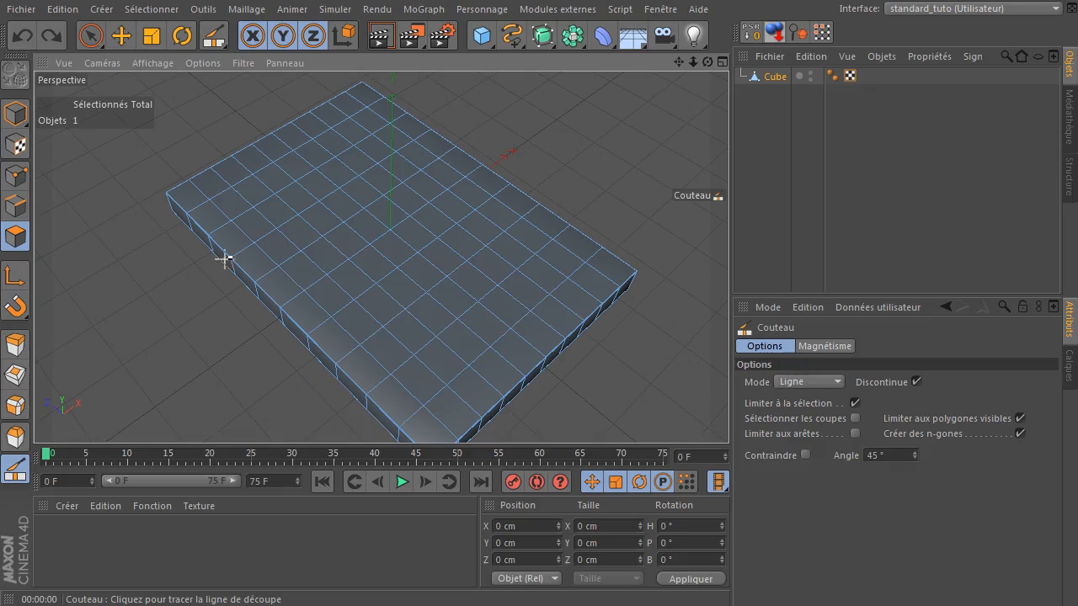
{"action": "left_click", "coordinate": [16, 206]}
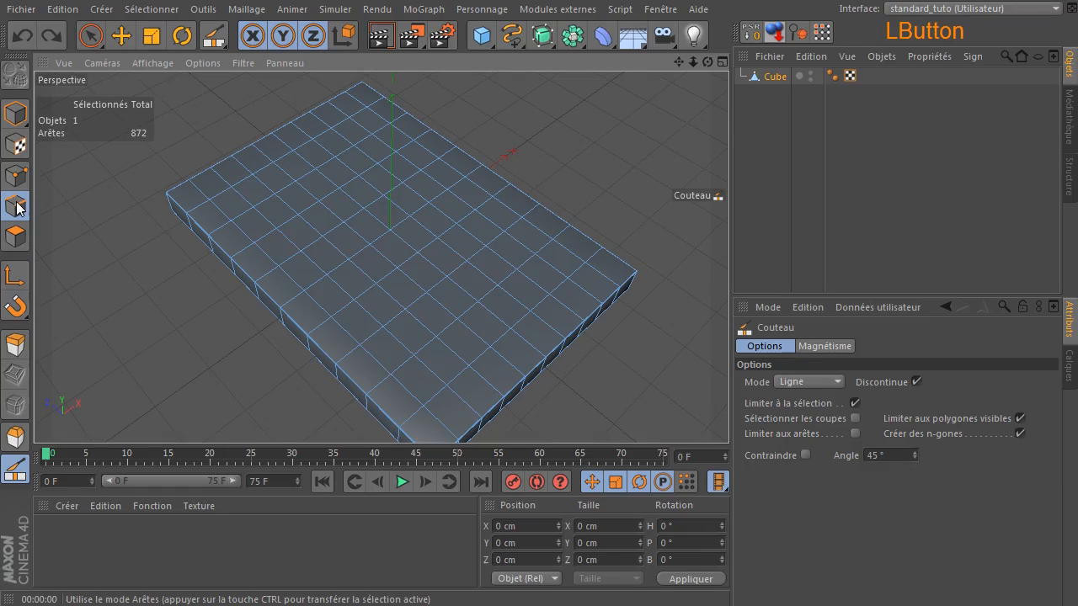
{"action": "left_click", "coordinate": [91, 35]}
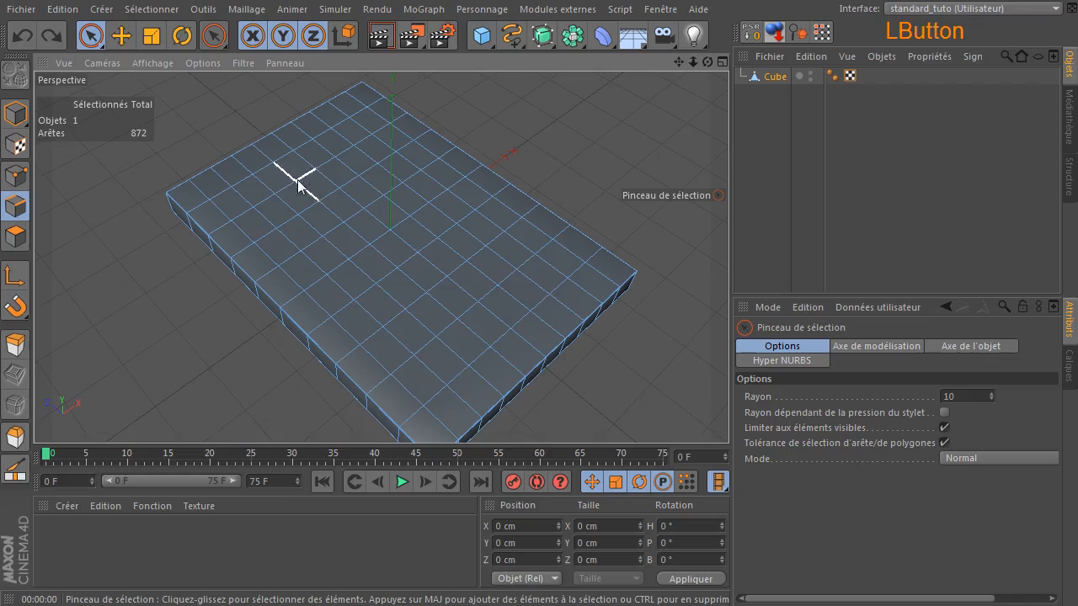
{"action": "left_click_drag", "start_coordinate": [705, 62], "coordinate": [680, 62]}
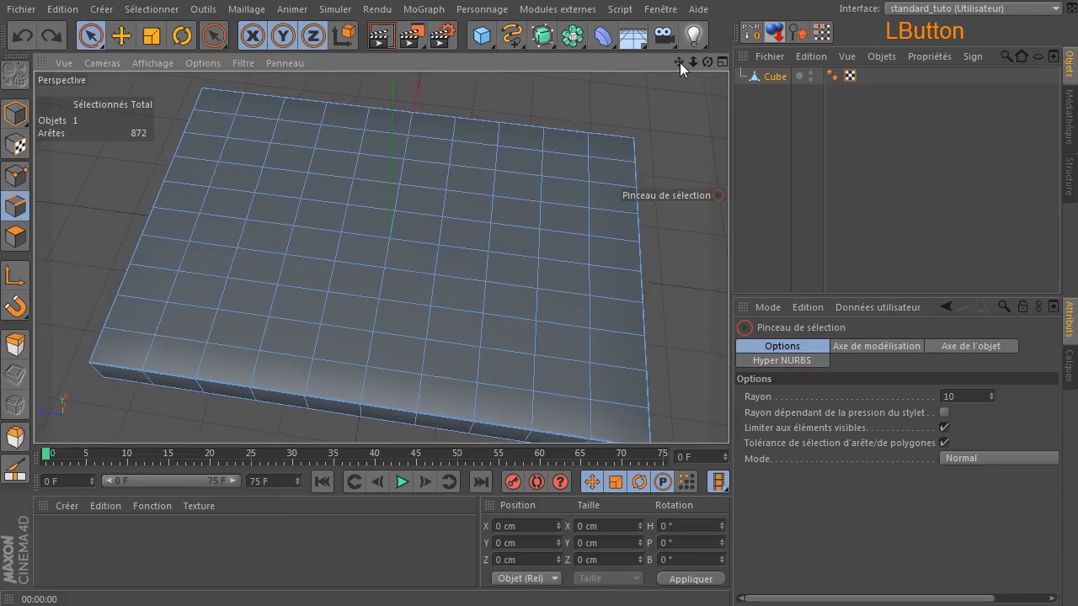
{"action": "mouse_move", "coordinate": [242, 304]}
{"action": "left_mouse_down"}
{"action": "mouse_move", "coordinate": [207, 278]}
{"action": "mouse_move", "coordinate": [230, 210]}
{"action": "left_mouse_up"}
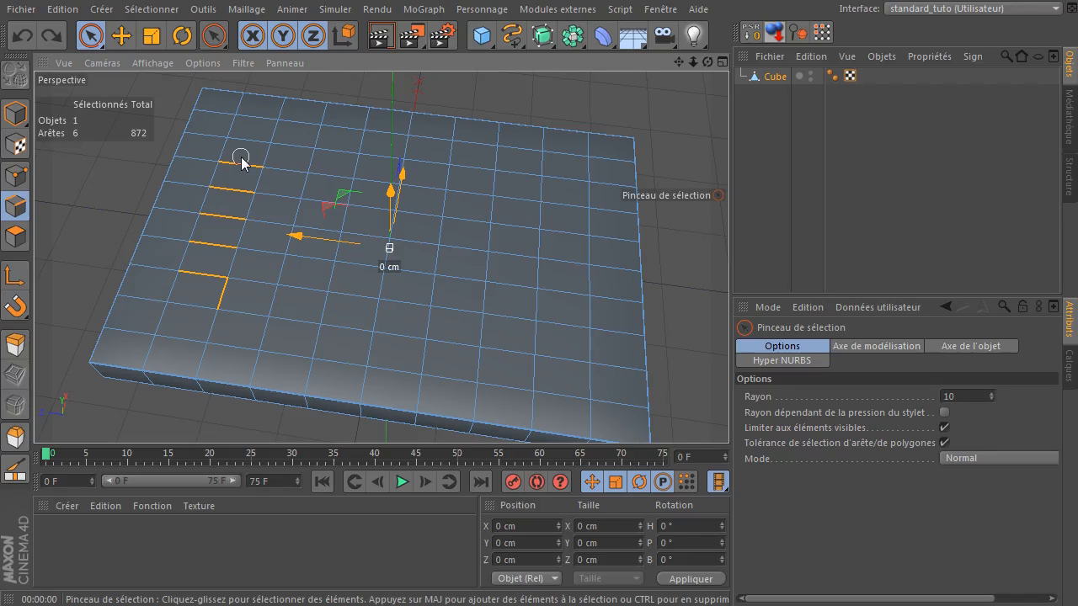
{"action": "left_click_drag", "start_coordinate": [241, 157], "coordinate": [272, 154]}
{"action": "left_click", "coordinate": [23, 36]}
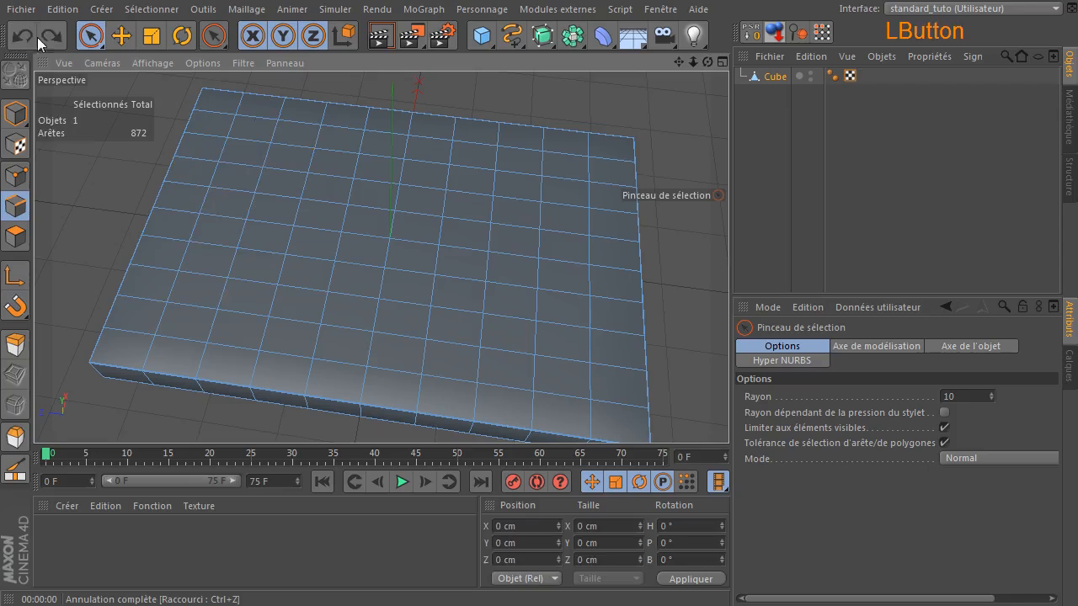
- Select a ring of 28 edges on the slab's top that crosses a stepped, irregular outline inset from the borders
{"action": "mouse_move", "coordinate": [246, 296]}
{"action": "left_mouse_down"}
{"action": "mouse_move", "coordinate": [204, 284]}
{"action": "mouse_move", "coordinate": [249, 171]}
{"action": "left_mouse_up"}
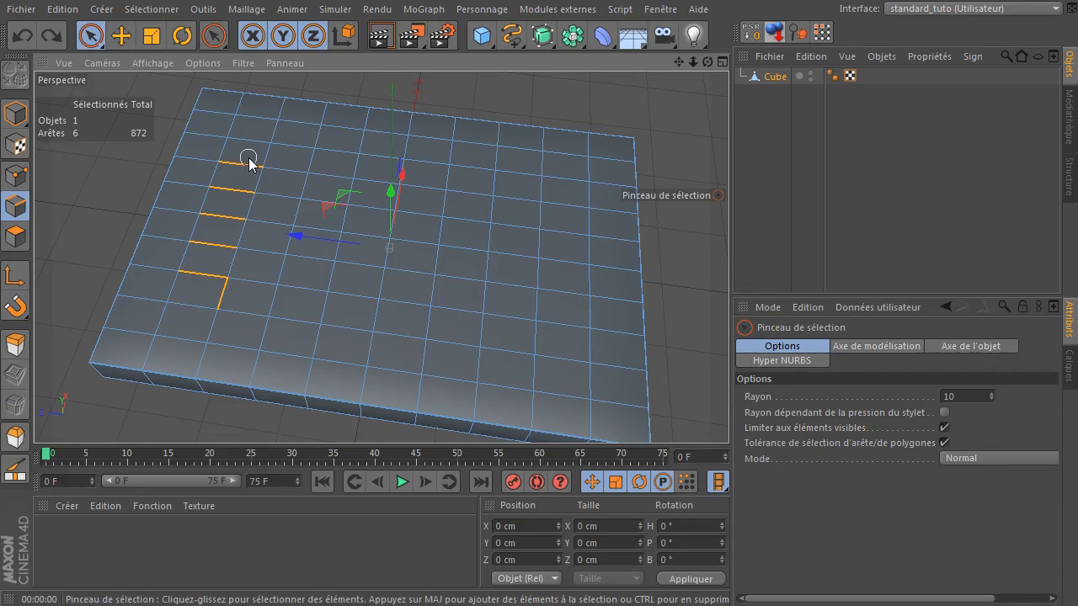
{"action": "mouse_move", "coordinate": [250, 160]}
{"action": "left_mouse_down"}
{"action": "mouse_move", "coordinate": [413, 174]}
{"action": "mouse_move", "coordinate": [422, 197]}
{"action": "mouse_move", "coordinate": [499, 219]}
{"action": "mouse_move", "coordinate": [544, 193]}
{"action": "left_mouse_up"}
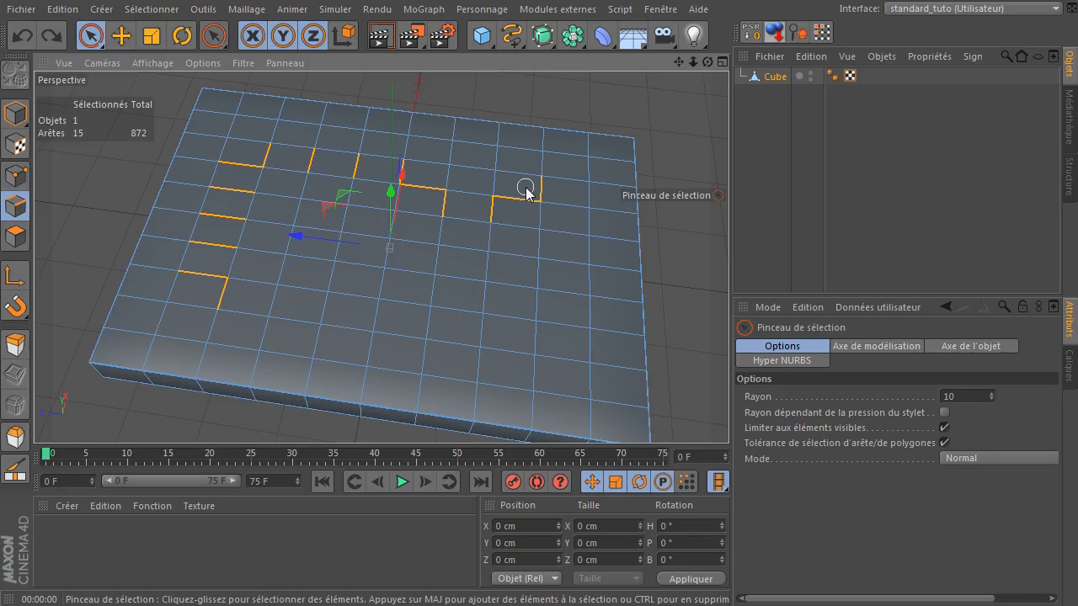
{"action": "mouse_move", "coordinate": [567, 193]}
{"action": "left_mouse_down", "text": "ctrl"}
{"action": "mouse_move", "coordinate": [527, 195]}
{"action": "mouse_move", "coordinate": [494, 218]}
{"action": "mouse_move", "coordinate": [511, 193]}
{"action": "mouse_move", "coordinate": [556, 193]}
{"action": "mouse_move", "coordinate": [570, 212]}
{"action": "mouse_move", "coordinate": [559, 345]}
{"action": "mouse_move", "coordinate": [508, 330]}
{"action": "mouse_move", "coordinate": [508, 304]}
{"action": "mouse_move", "coordinate": [486, 291]}
{"action": "left_mouse_up", "text": "ctrl"}
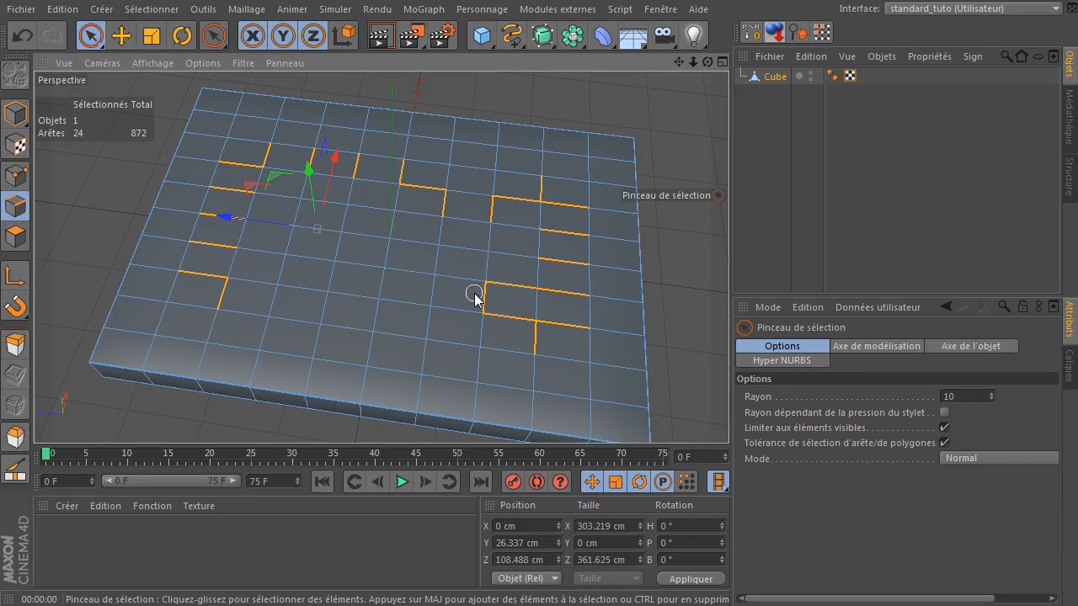
{"action": "mouse_move", "coordinate": [416, 291]}
{"action": "left_mouse_down", "text": "shift"}
{"action": "mouse_move", "coordinate": [409, 307]}
{"action": "mouse_move", "coordinate": [359, 313]}
{"action": "mouse_move", "coordinate": [261, 302]}
{"action": "left_mouse_up", "text": "shift"}
{"action": "key", "text": "ctrl"}
{"action": "left_click_drag", "start_coordinate": [502, 284], "coordinate": [582, 299], "text": "ctrl"}
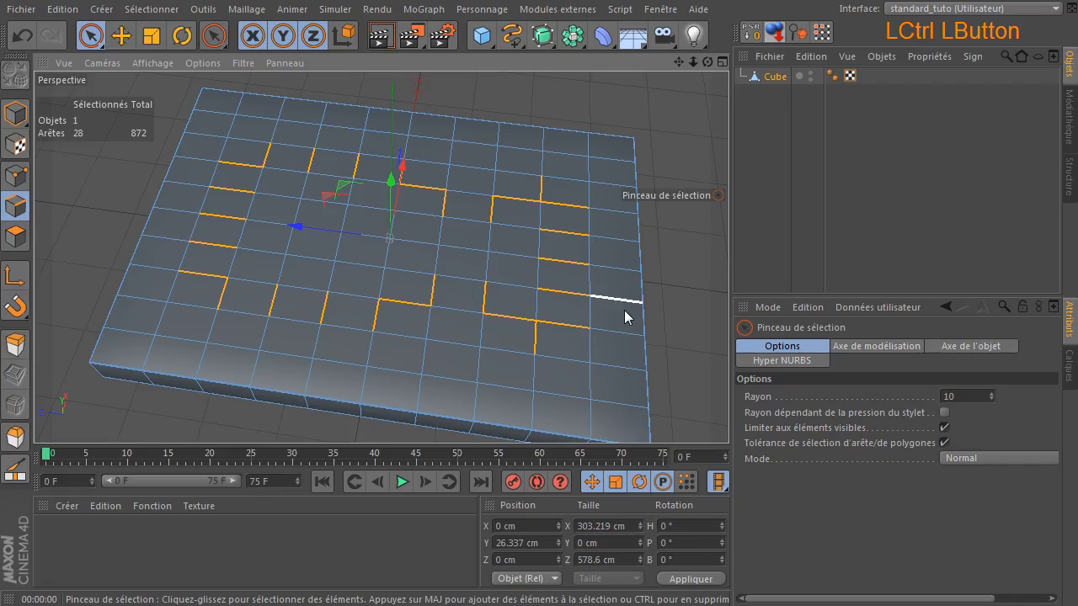
- Connect the selected edges through their midpoints to cut the irregular outline into the slab's top
{"action": "left_click", "coordinate": [246, 9]}
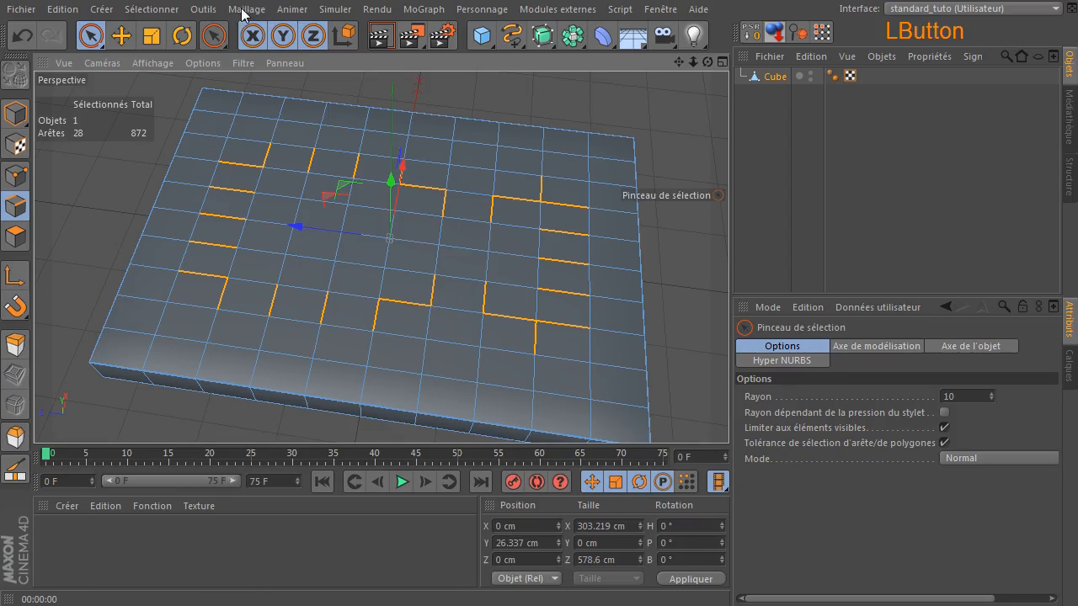
{"action": "mouse_move", "coordinate": [275, 51]}
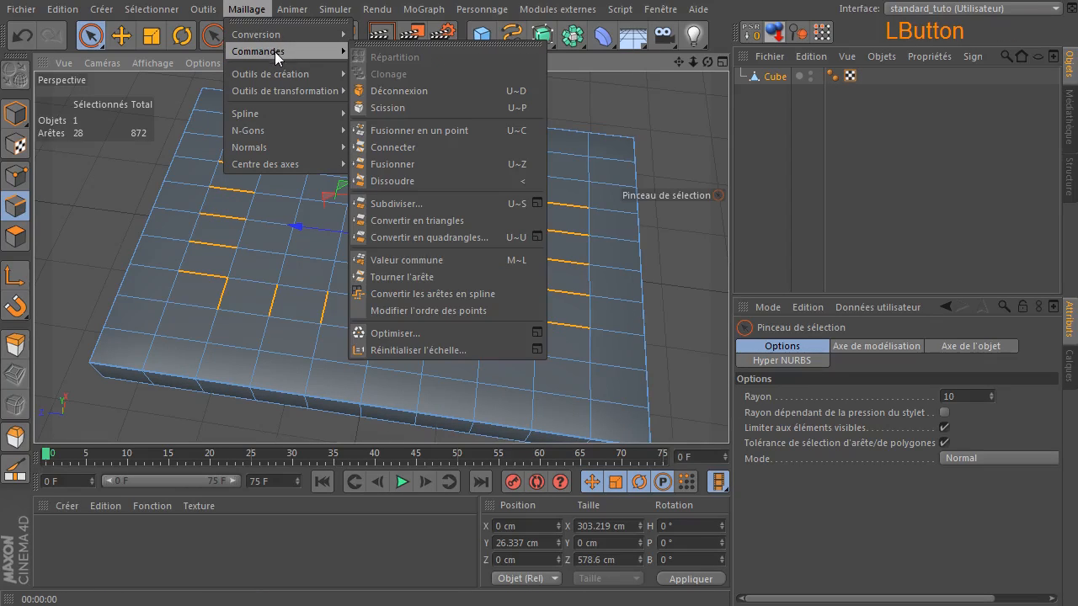
{"action": "left_click", "coordinate": [438, 147]}
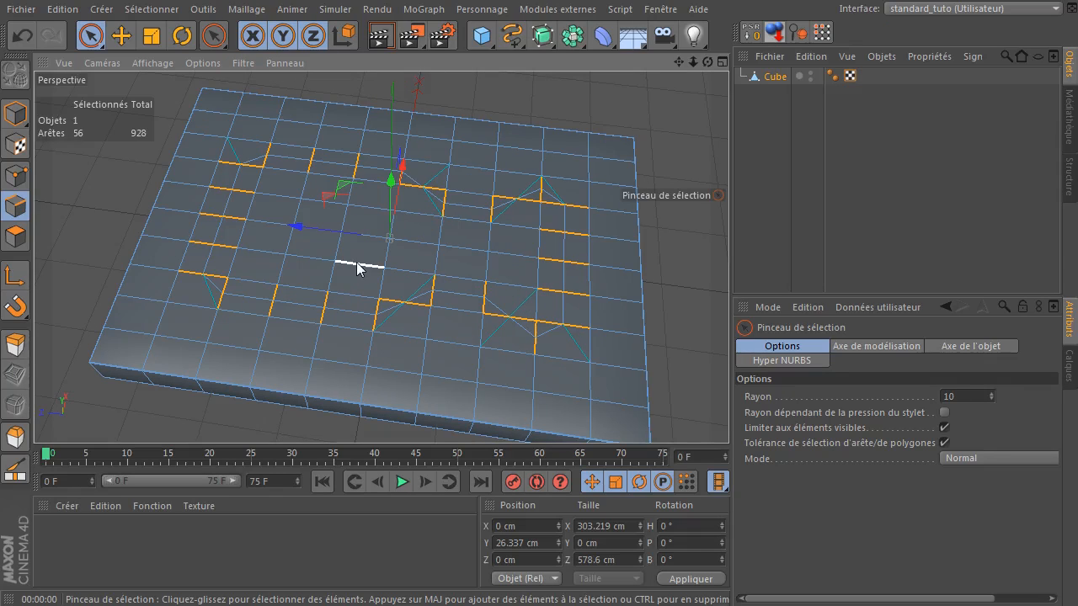
- In polygon mode, select the 50 polygons enclosed by the new outline on the slab's top
{"action": "scroll", "coordinate": [215, 261], "scroll_direction": "up", "scroll_amount": 5}
{"action": "scroll", "coordinate": [221, 263], "scroll_direction": "down", "scroll_amount": 3}
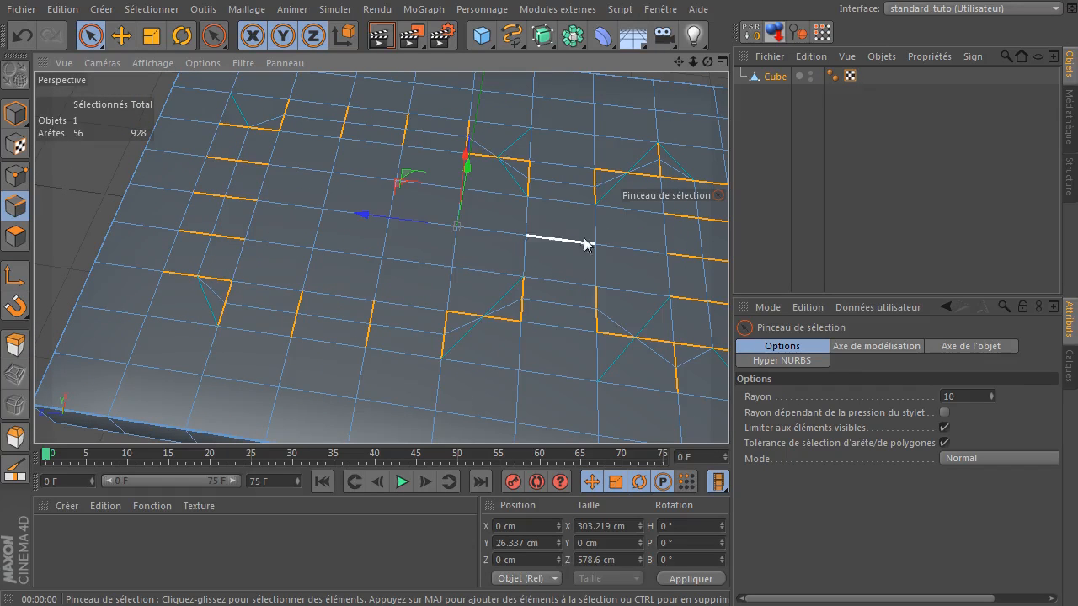
{"action": "left_click_drag", "start_coordinate": [680, 63], "coordinate": [380, 248]}
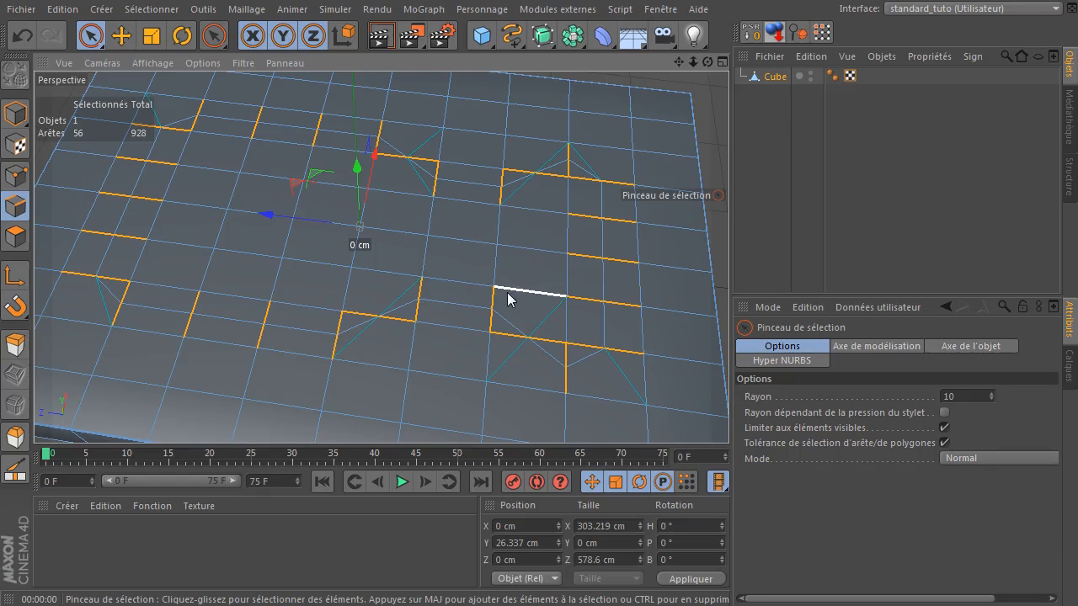
{"action": "left_click", "coordinate": [12, 240]}
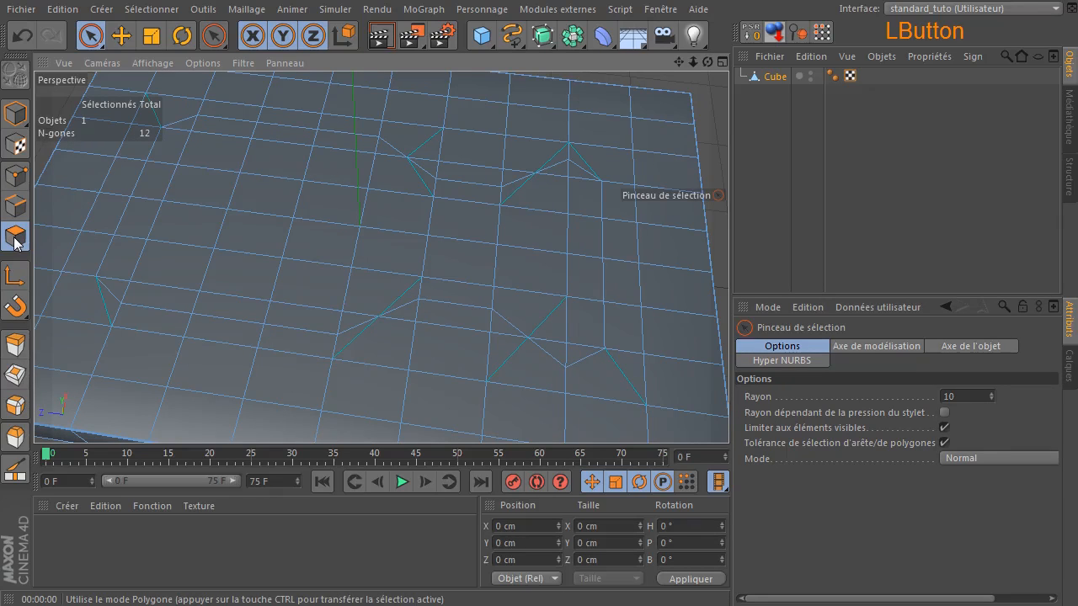
{"action": "mouse_move", "coordinate": [216, 173]}
{"action": "left_mouse_down"}
{"action": "mouse_move", "coordinate": [197, 168]}
{"action": "mouse_move", "coordinate": [191, 138]}
{"action": "mouse_move", "coordinate": [378, 163]}
{"action": "mouse_move", "coordinate": [405, 195]}
{"action": "mouse_move", "coordinate": [481, 212]}
{"action": "mouse_move", "coordinate": [532, 216]}
{"action": "mouse_move", "coordinate": [565, 199]}
{"action": "mouse_move", "coordinate": [570, 183]}
{"action": "mouse_move", "coordinate": [580, 239]}
{"action": "mouse_move", "coordinate": [561, 287]}
{"action": "mouse_move", "coordinate": [571, 333]}
{"action": "mouse_move", "coordinate": [513, 292]}
{"action": "mouse_move", "coordinate": [421, 264]}
{"action": "mouse_move", "coordinate": [344, 308]}
{"action": "mouse_move", "coordinate": [315, 207]}
{"action": "mouse_move", "coordinate": [228, 197]}
{"action": "mouse_move", "coordinate": [166, 197]}
{"action": "mouse_move", "coordinate": [140, 289]}
{"action": "mouse_move", "coordinate": [222, 295]}
{"action": "mouse_move", "coordinate": [319, 238]}
{"action": "left_mouse_up"}
{"action": "scroll", "coordinate": [413, 324], "scroll_direction": "down", "scroll_amount": 3}
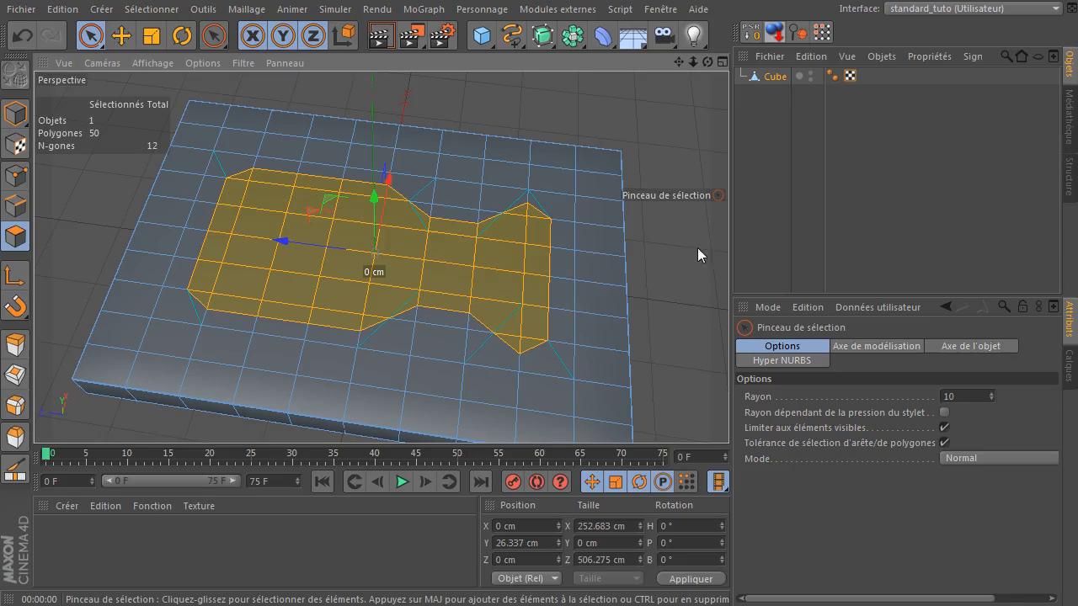
{"action": "left_click_drag", "start_coordinate": [708, 66], "coordinate": [673, 91]}
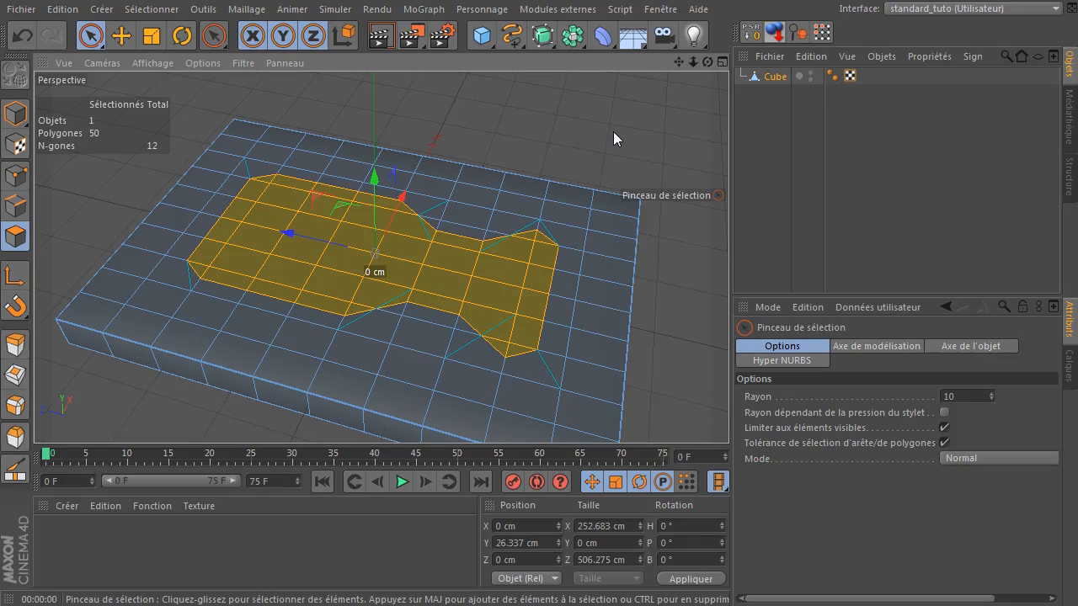
- Extrude the selected polygons upward by 76 cm and inner-extrude the raised top by 6.2 cm
{"action": "key", "text": "d"}
{"action": "mouse_move", "coordinate": [560, 138]}
{"action": "left_mouse_down"}
{"action": "mouse_move", "coordinate": [623, 130]}
{"action": "mouse_move", "coordinate": [574, 136]}
{"action": "left_mouse_up"}
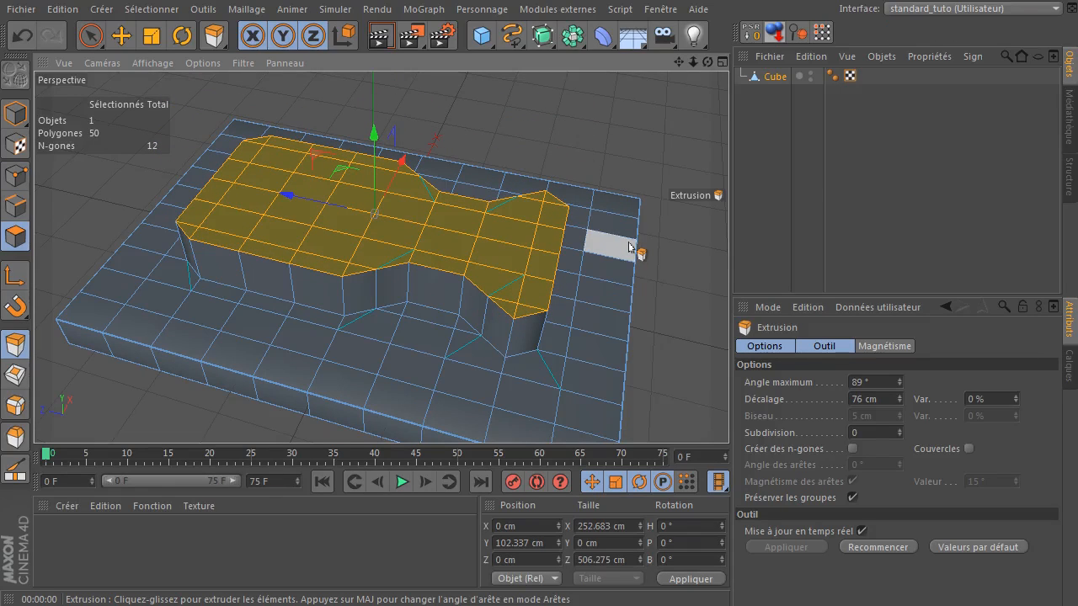
{"action": "key", "text": "i"}
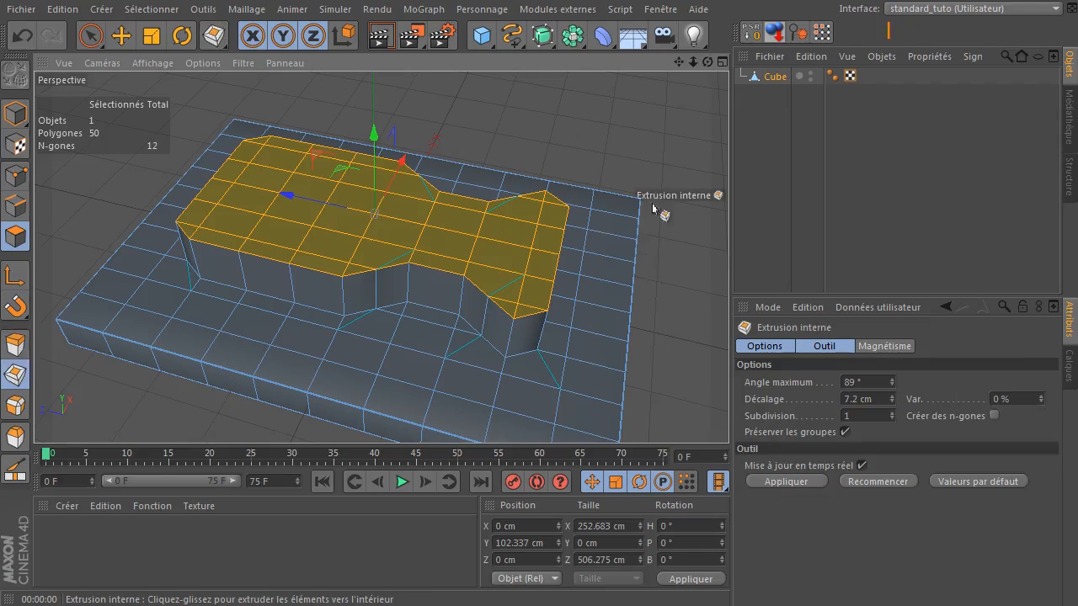
{"action": "left_click_drag", "start_coordinate": [636, 150], "coordinate": [623, 150]}
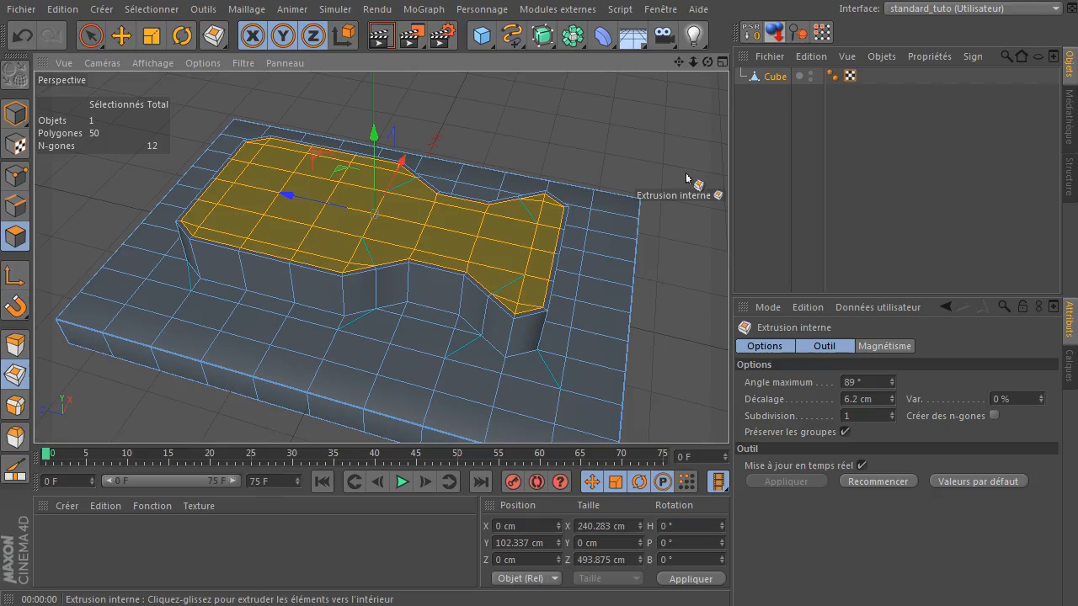
- Melt the selected polygons of the raised top into one n-gon and clear the selection
{"action": "key", "text": "z"}
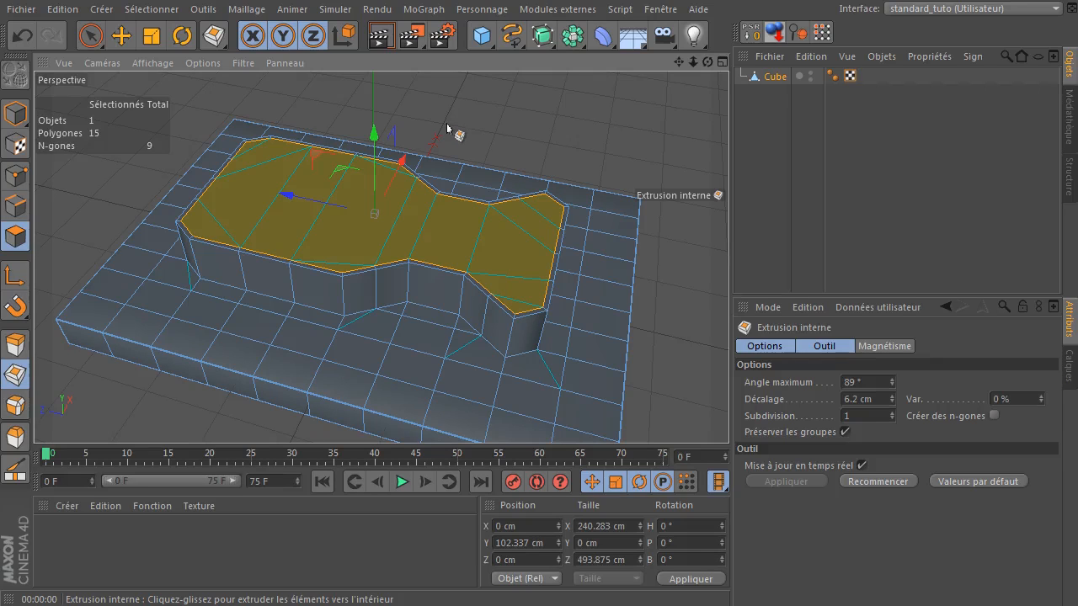
{"action": "left_click", "coordinate": [94, 38]}
{"action": "left_click", "coordinate": [508, 141]}
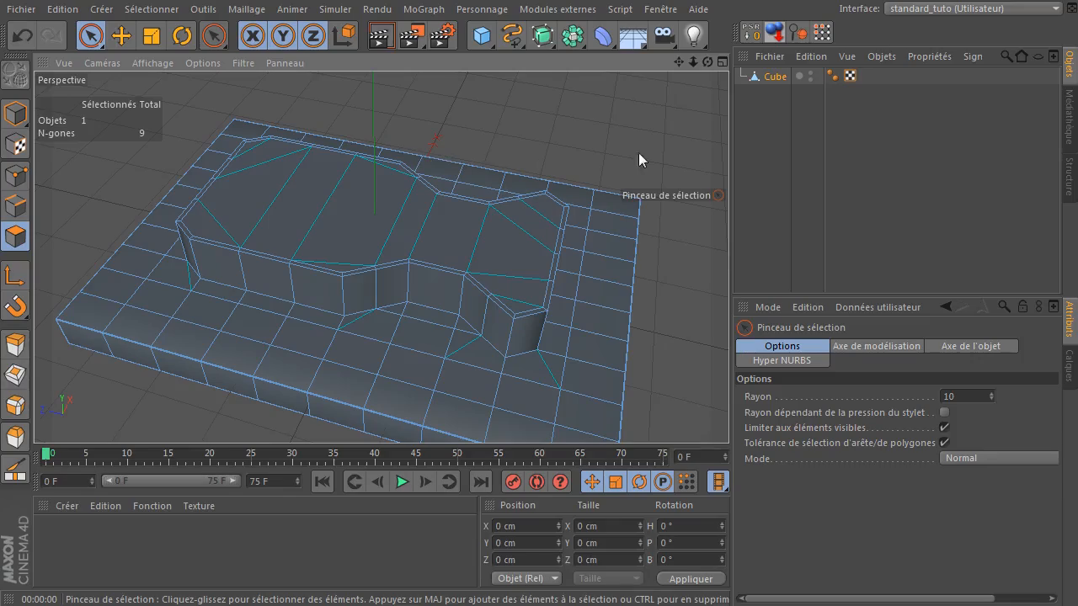
{"action": "left_click_drag", "start_coordinate": [707, 63], "coordinate": [621, 226]}
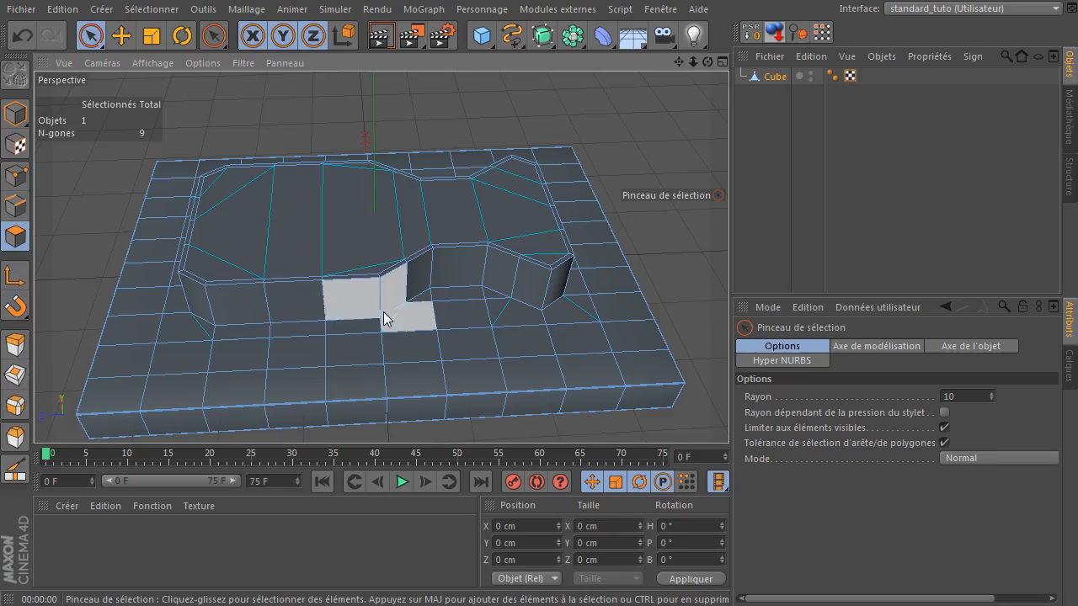
- Examine the n-gons on the slab around the relief's base by comparing object, polygon and edge modes, clearing the edge selection
{"action": "scroll", "coordinate": [392, 328], "scroll_direction": "up", "scroll_amount": 5}
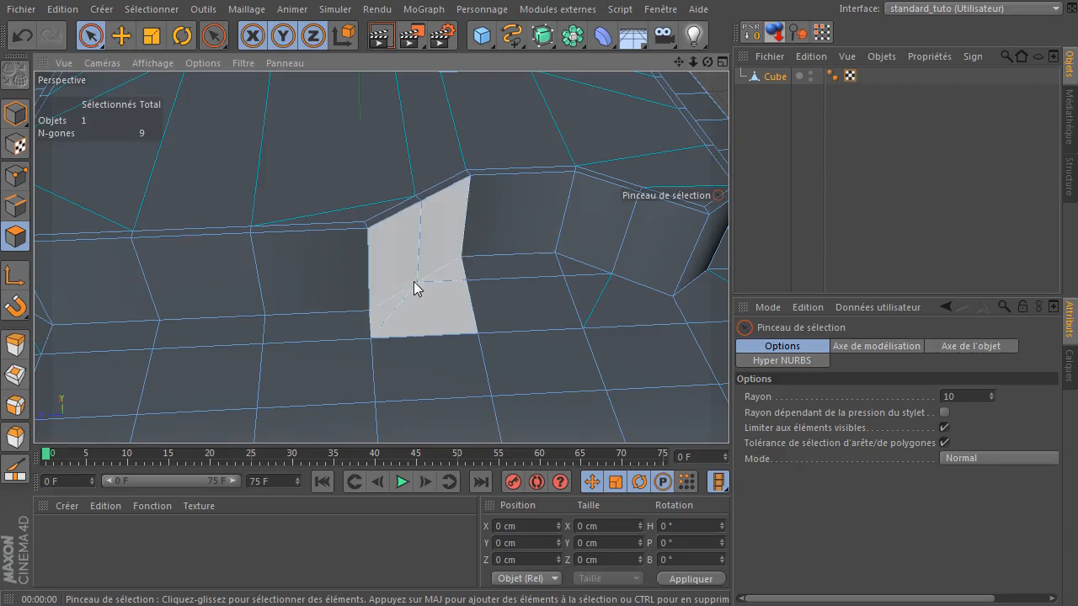
{"action": "left_click", "coordinate": [15, 113]}
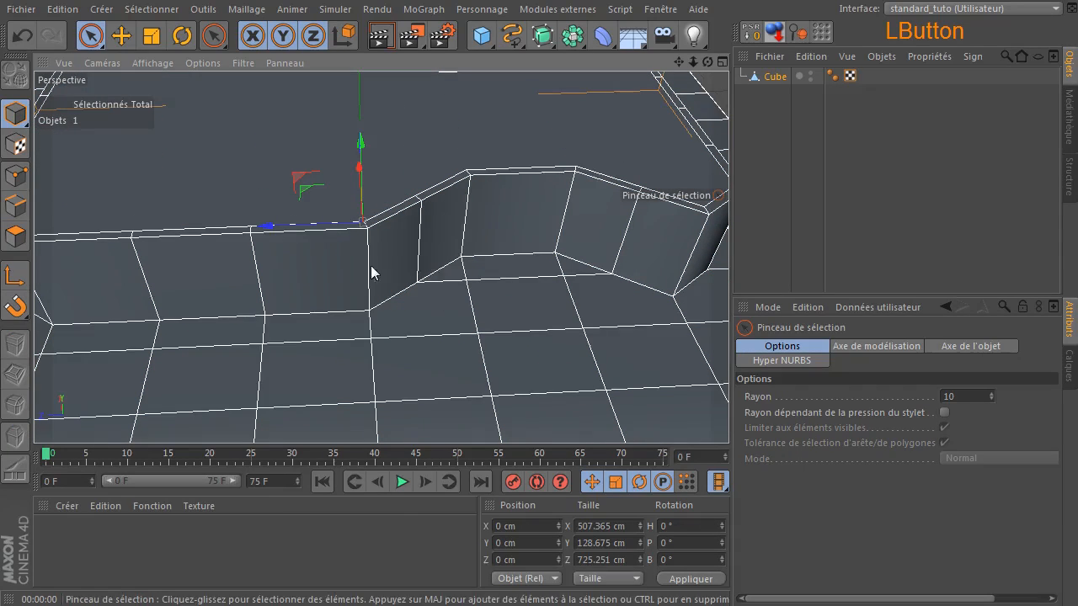
{"action": "left_click", "coordinate": [15, 236]}
{"action": "left_click", "coordinate": [90, 38]}
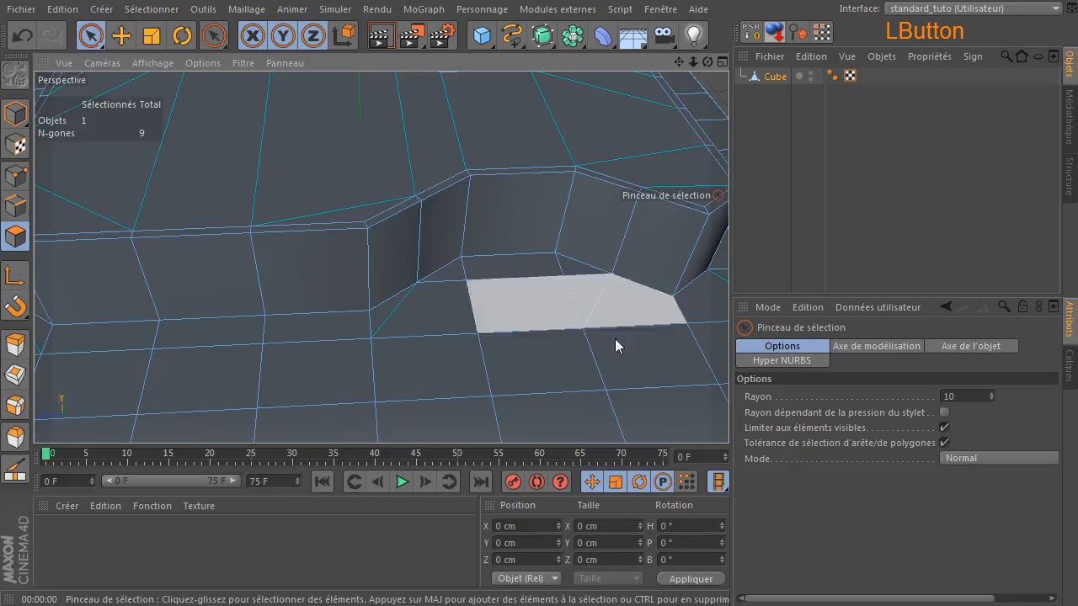
{"action": "left_click", "coordinate": [15, 205]}
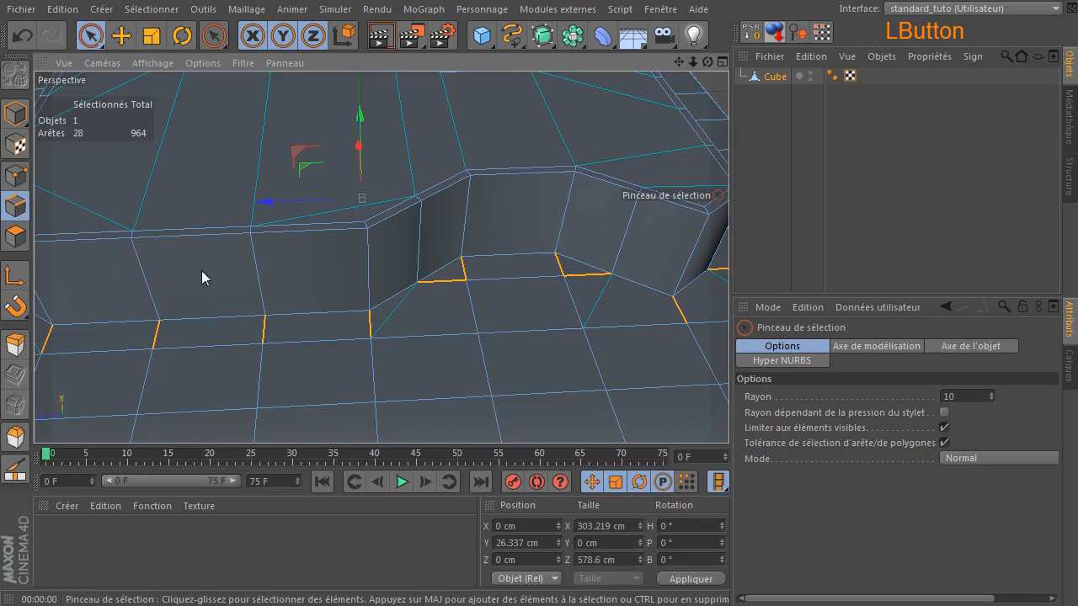
{"action": "left_click", "coordinate": [717, 89]}
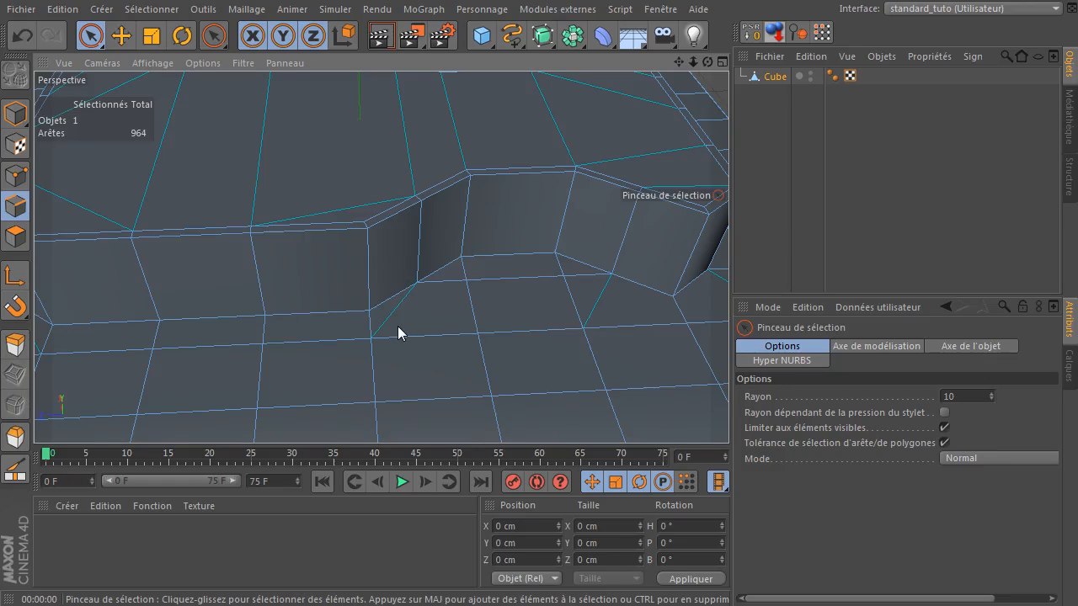
{"action": "left_click", "coordinate": [18, 118]}
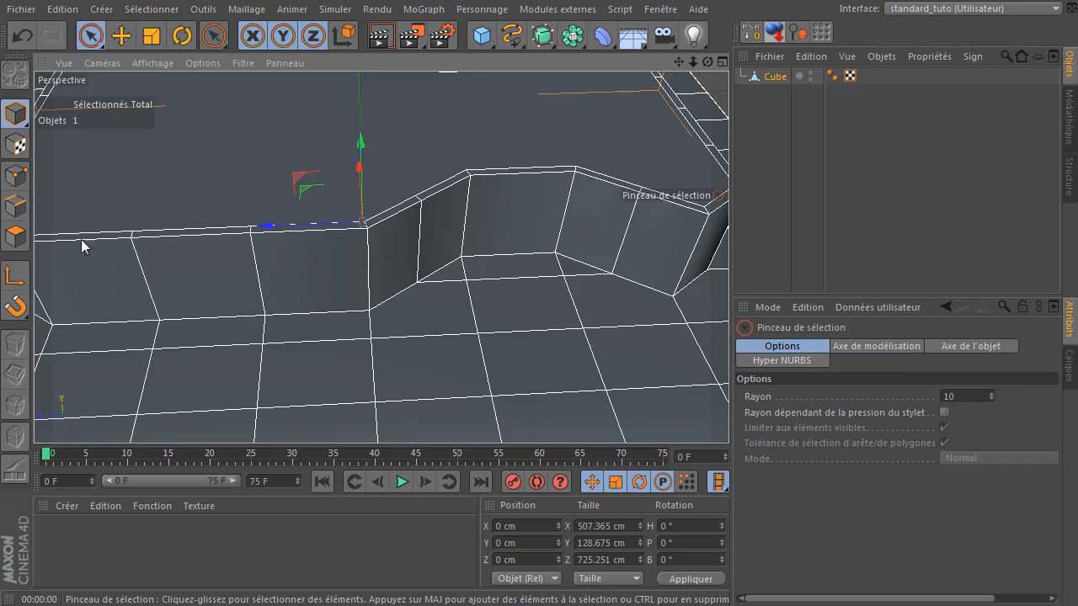
{"action": "left_click", "coordinate": [15, 237]}
{"action": "left_click", "coordinate": [416, 344]}
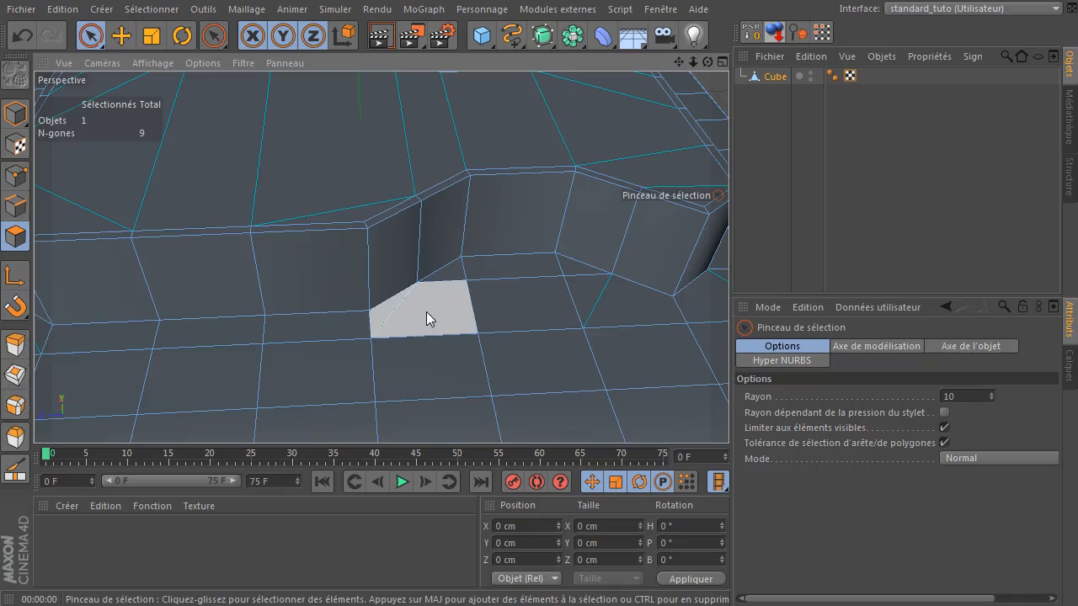
{"action": "scroll", "coordinate": [610, 329], "scroll_direction": "down", "scroll_amount": 5}
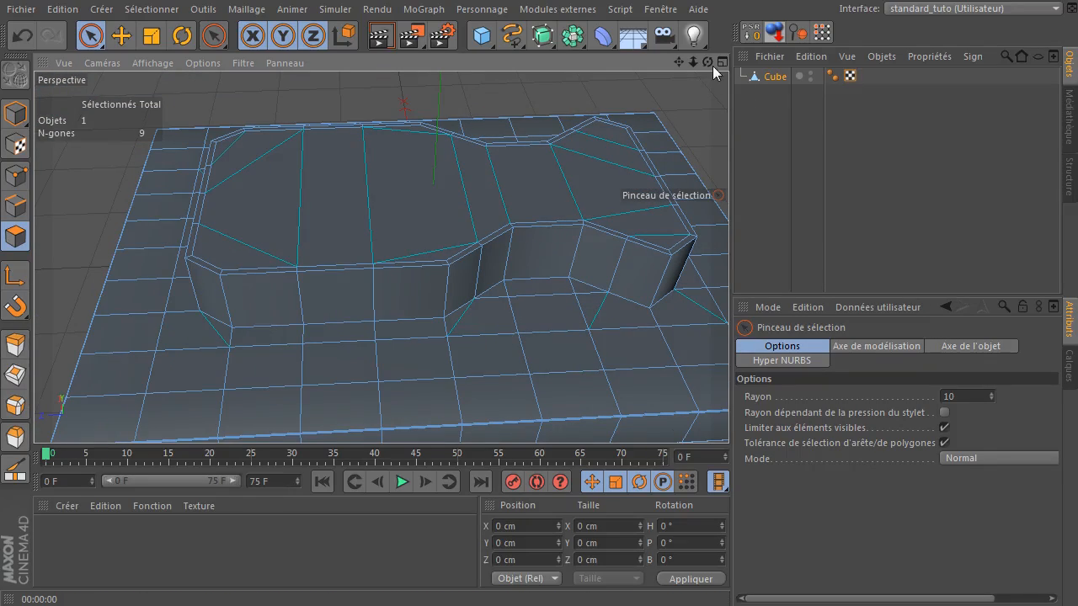
- Try a Knife cut from the relief's base corner across the slab's top polygons to its outer edge, and undo it
{"action": "left_click_drag", "start_coordinate": [706, 63], "coordinate": [606, 80]}
{"action": "left_click_drag", "start_coordinate": [430, 253], "coordinate": [429, 254]}
{"action": "left_click_drag", "start_coordinate": [680, 64], "coordinate": [379, 257]}
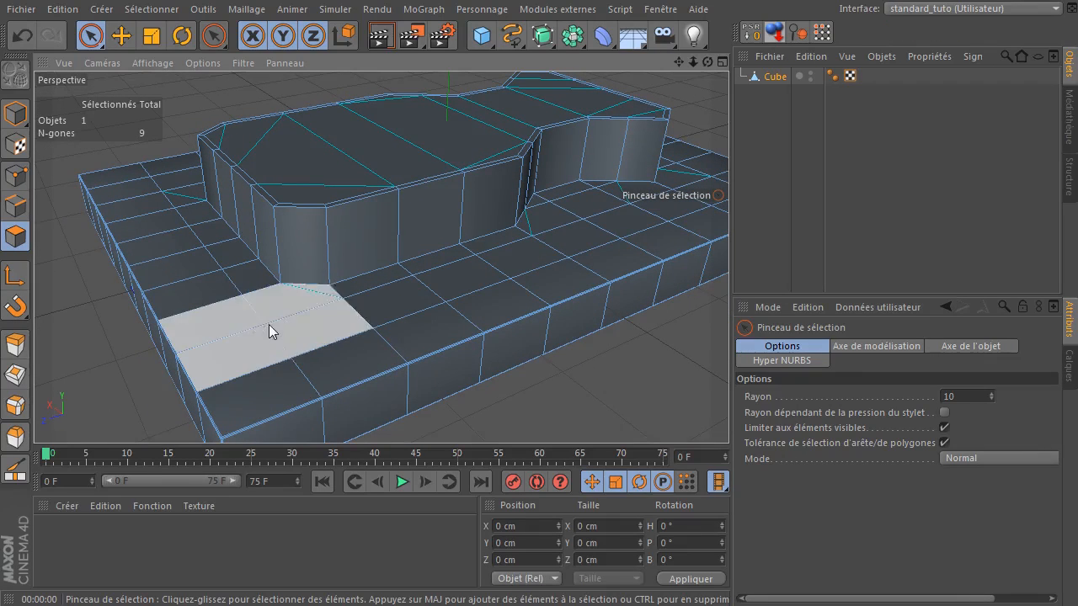
{"action": "key", "text": "k"}
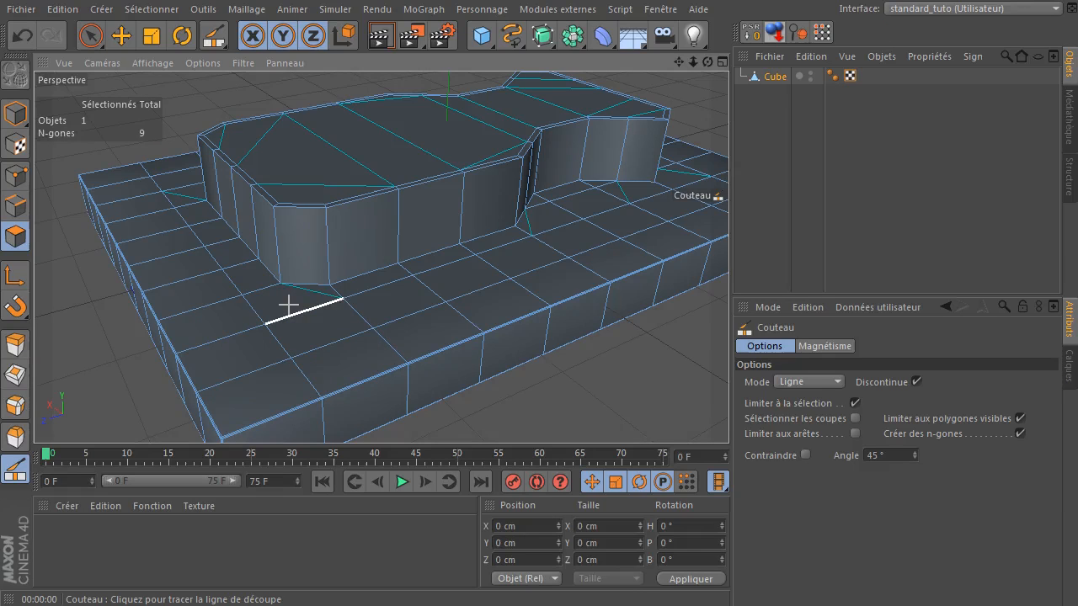
{"action": "scroll", "coordinate": [299, 307], "scroll_direction": "up", "scroll_amount": 2}
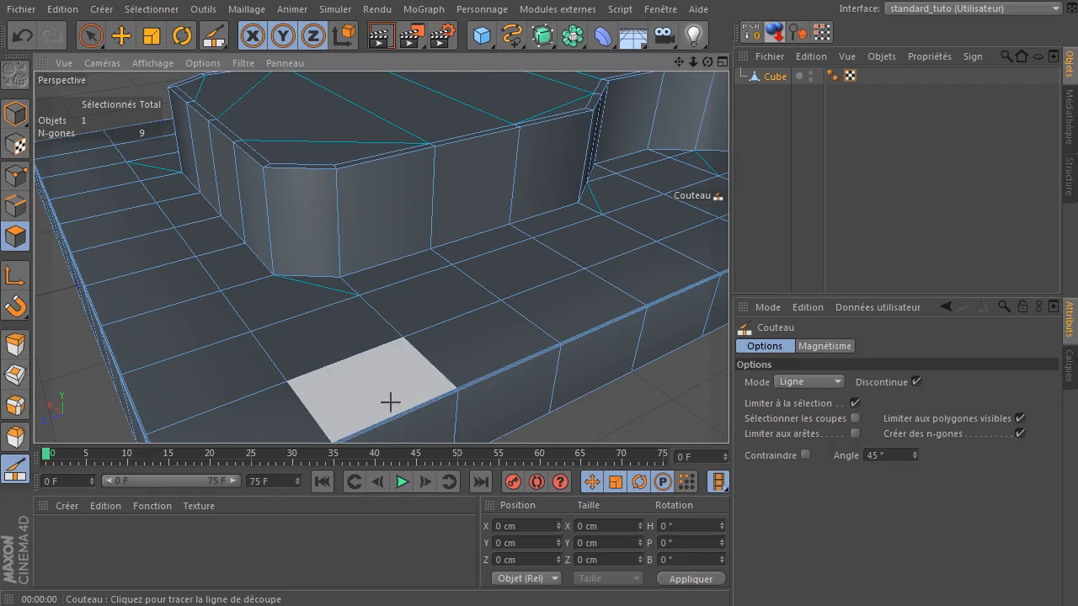
{"action": "left_click_drag", "start_coordinate": [271, 278], "coordinate": [350, 351]}
{"action": "left_click", "coordinate": [353, 356]}
{"action": "left_click", "coordinate": [407, 404]}
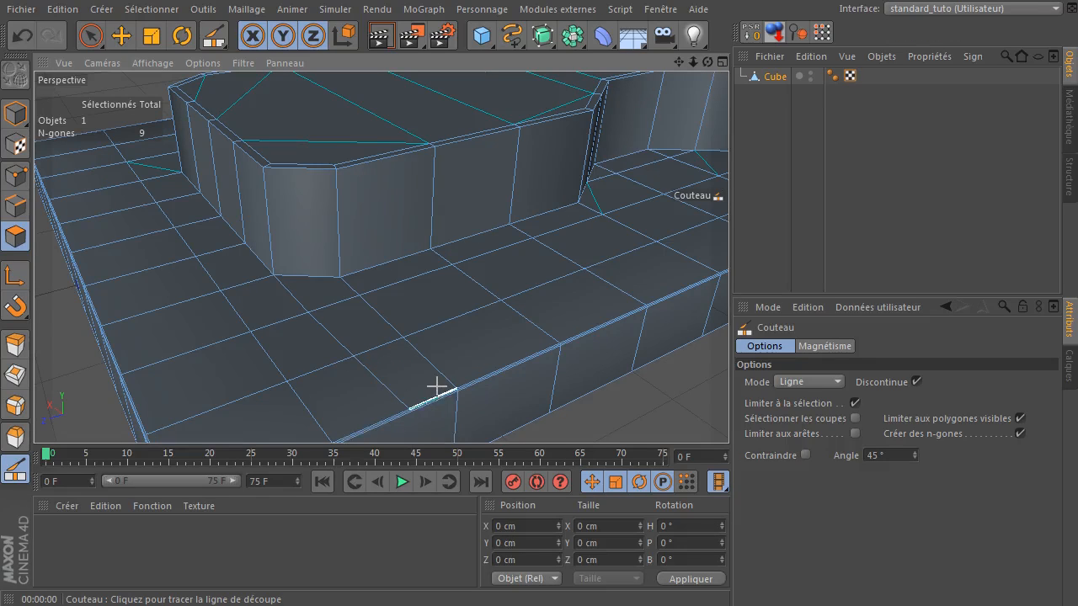
{"action": "key", "text": "ctrl+z"}
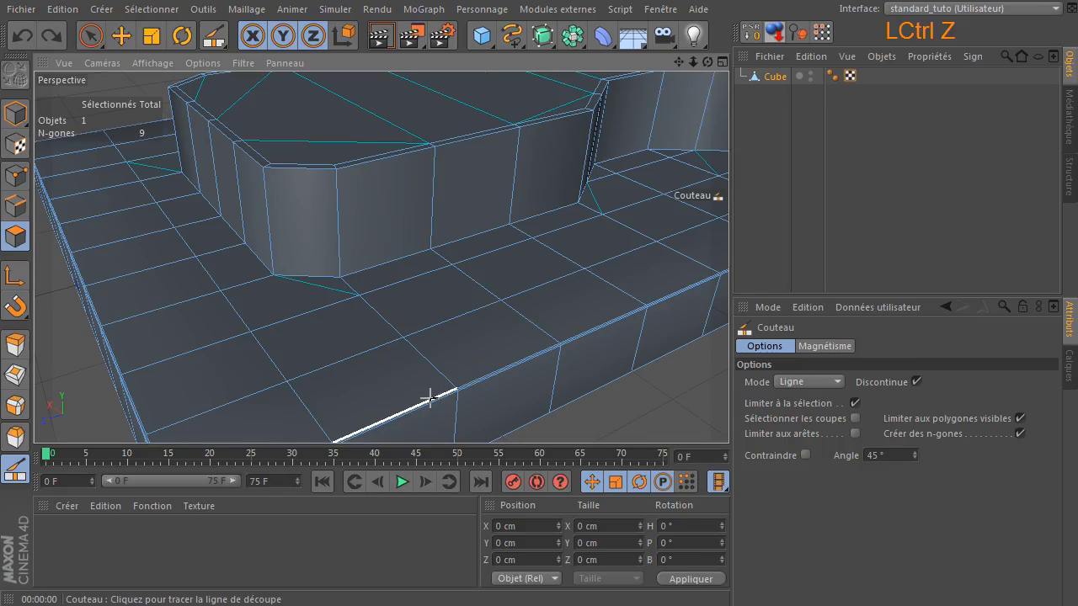
- In edge mode, ring-select the parallel slab edges running past the relief's short side and around the slab
{"action": "scroll", "coordinate": [466, 343], "scroll_direction": "down", "scroll_amount": 2}
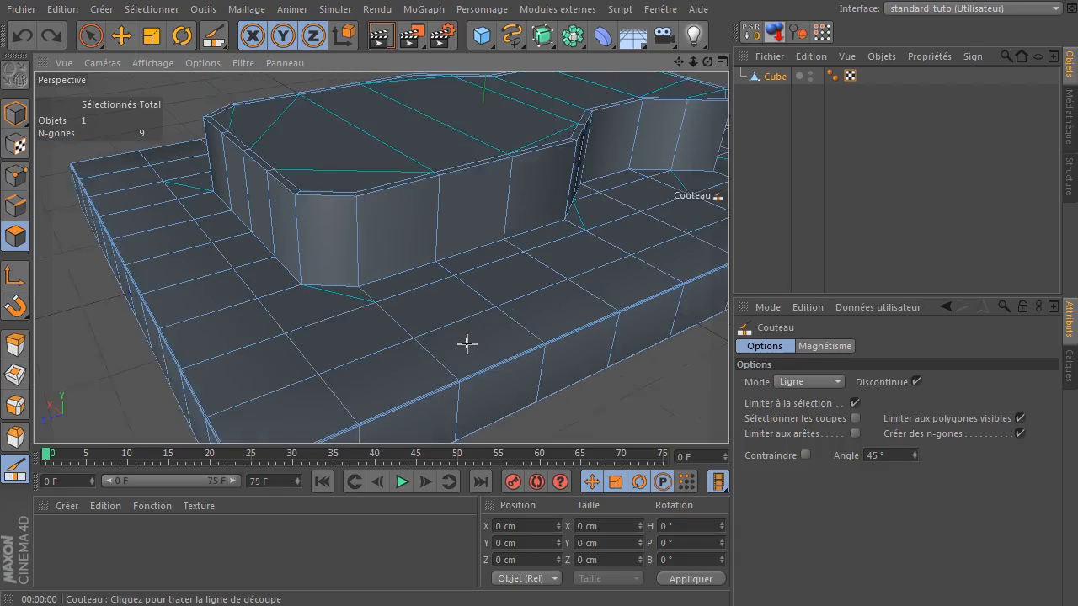
{"action": "scroll", "coordinate": [466, 344], "scroll_direction": "down", "scroll_amount": 2}
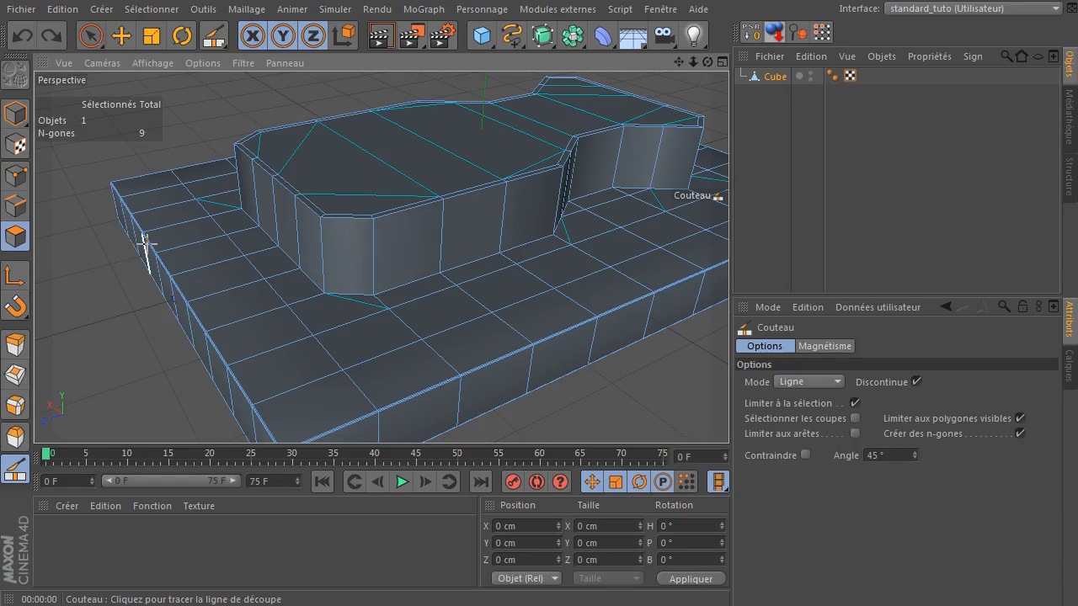
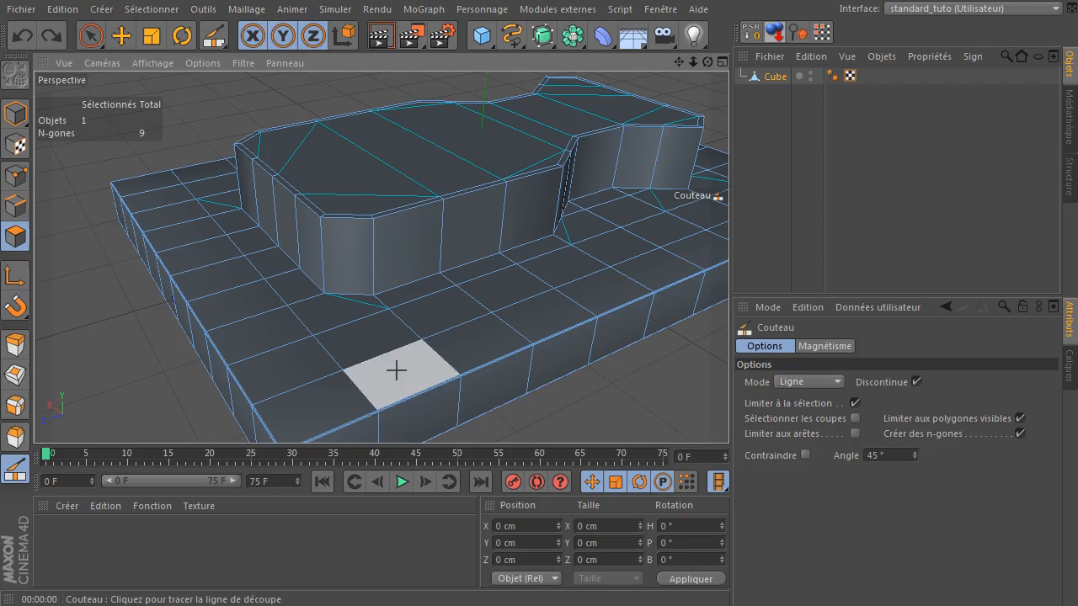
{"action": "key", "text": "u"}
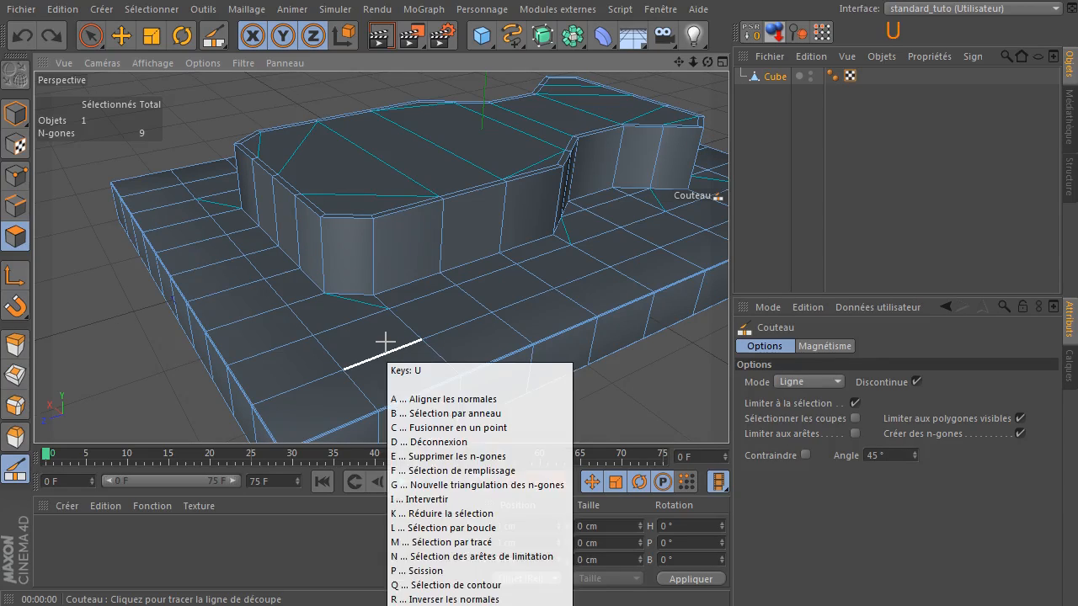
{"action": "key", "text": "b"}
{"action": "left_click", "coordinate": [16, 205]}
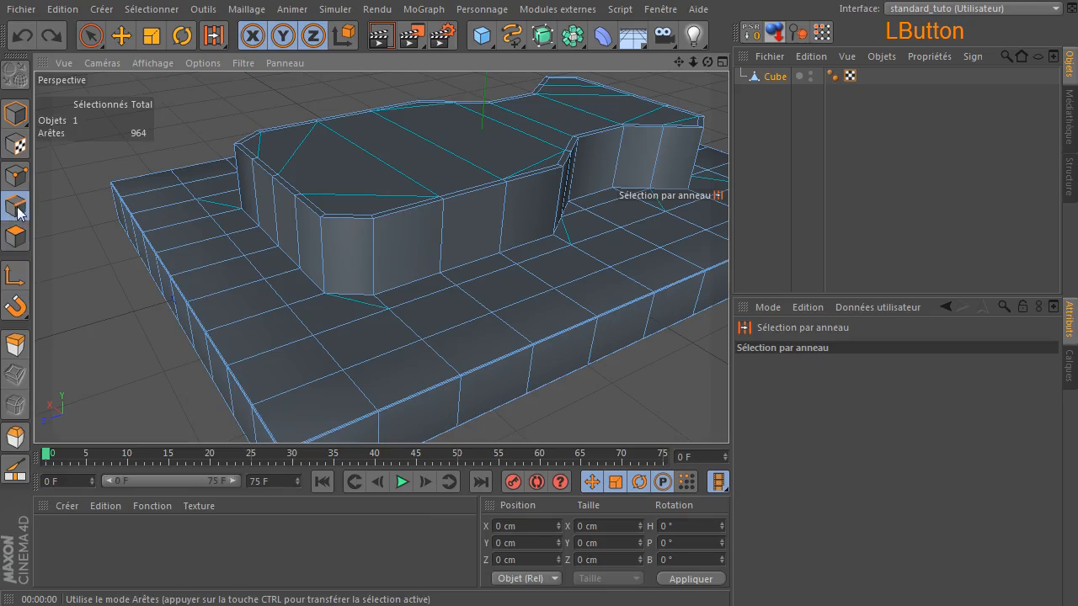
{"action": "key", "text": "u"}
{"action": "key", "text": "b"}
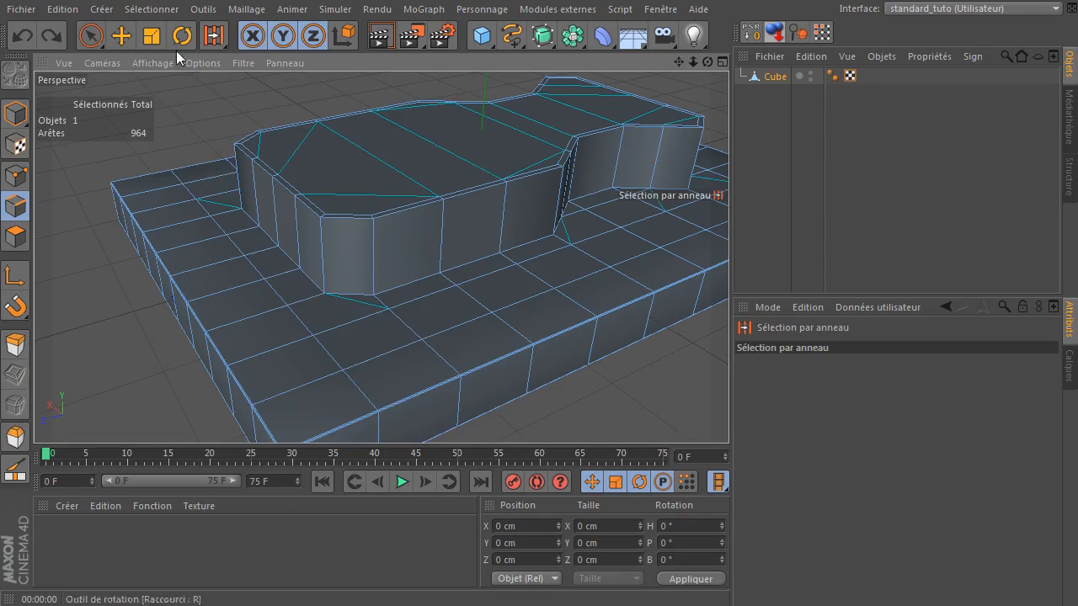
{"action": "left_click", "coordinate": [151, 10]}
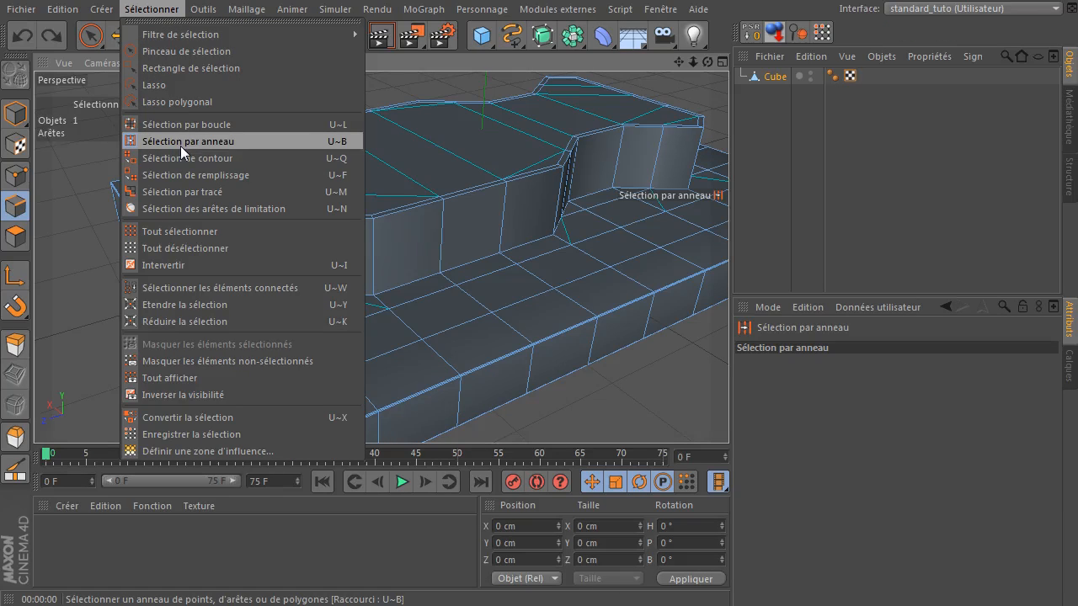
{"action": "left_click", "coordinate": [344, 145]}
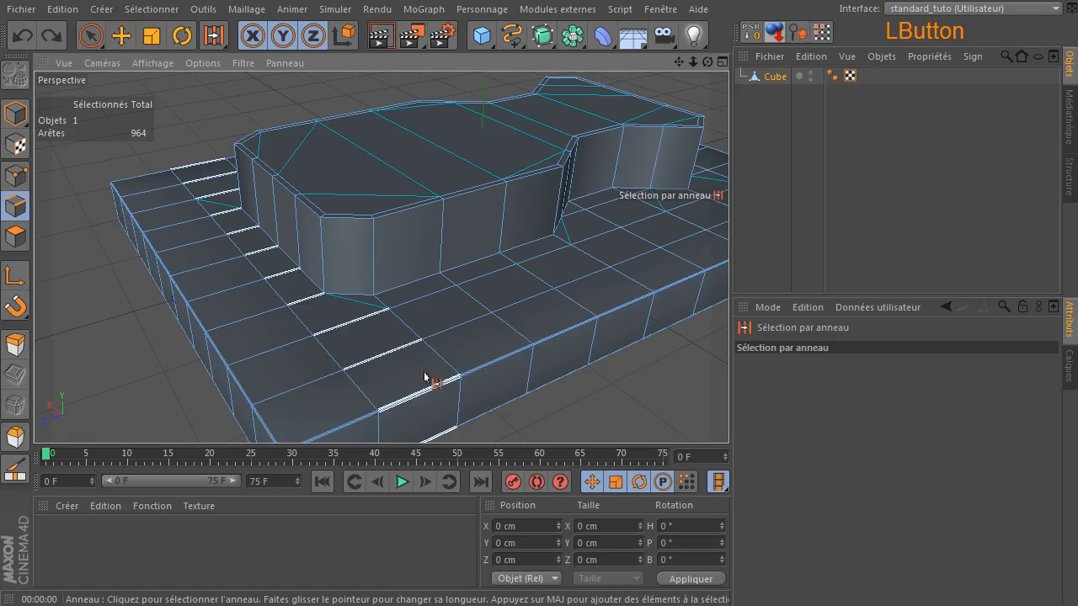
{"action": "left_click", "coordinate": [379, 356]}
- Deselect the five ring edges directly alongside the relief's short side and Connect the remaining edges through their midpoints
{"action": "left_click_drag", "start_coordinate": [707, 63], "coordinate": [280, 268]}
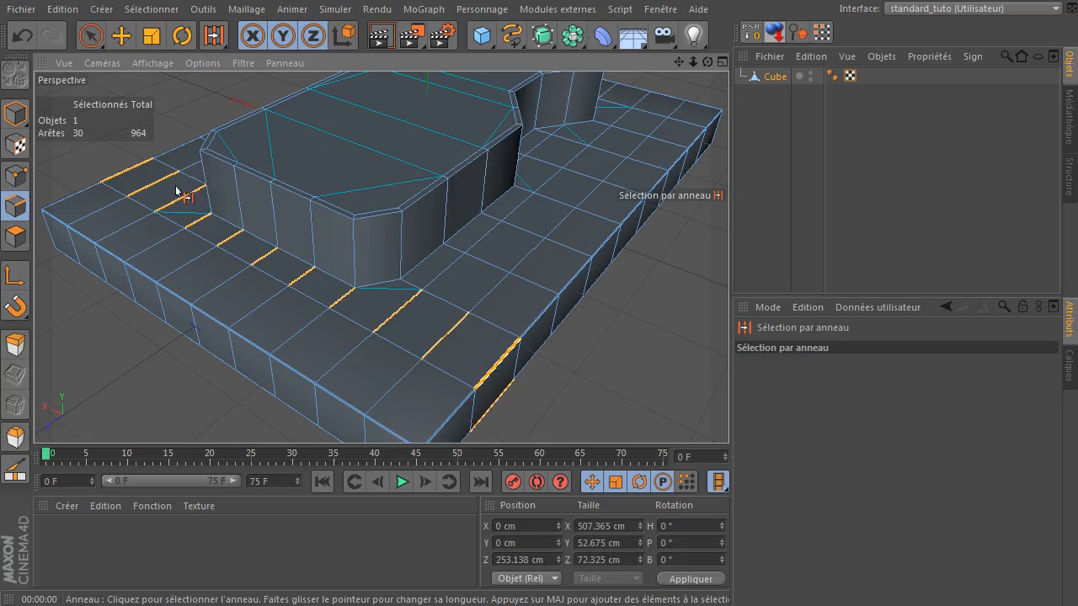
{"action": "left_click", "coordinate": [91, 35]}
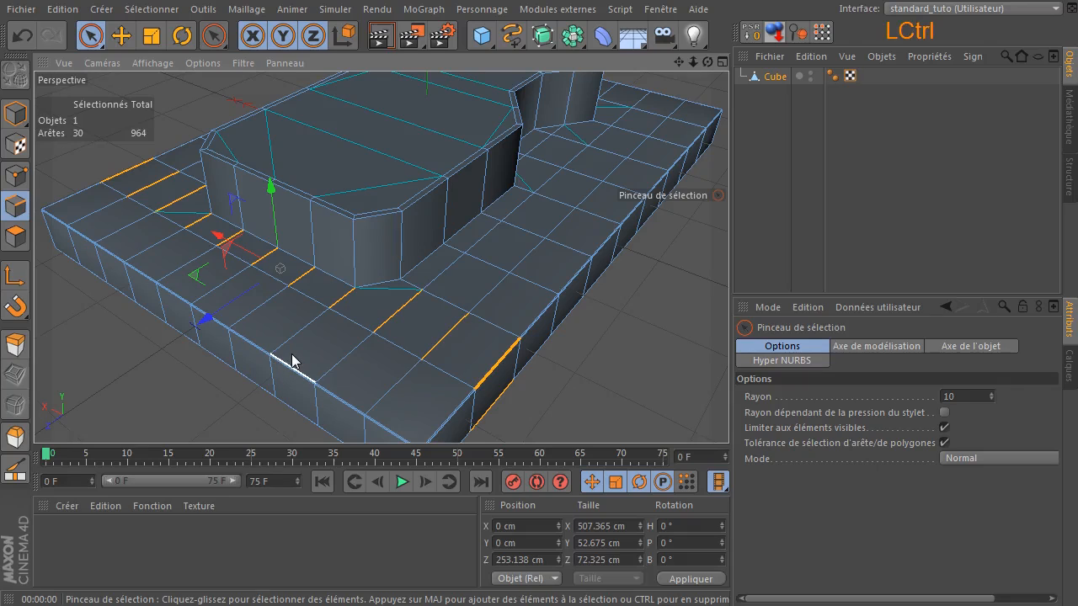
{"action": "left_click_drag", "start_coordinate": [318, 362], "coordinate": [336, 312], "text": "ctrl"}
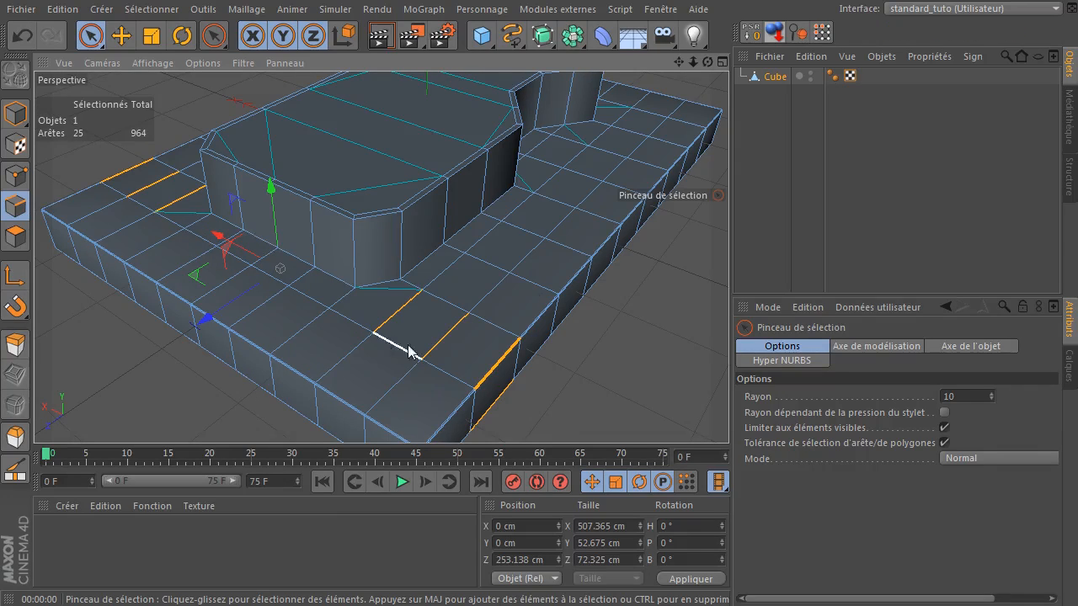
{"action": "left_click_drag", "start_coordinate": [706, 64], "coordinate": [644, 74]}
{"action": "left_click", "coordinate": [246, 10]}
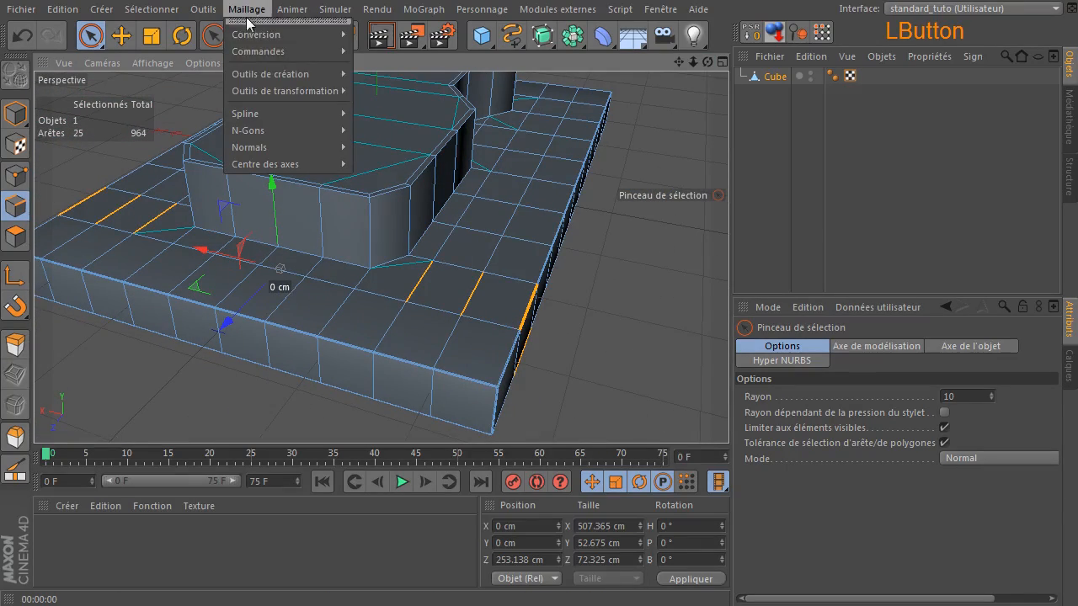
{"action": "mouse_move", "coordinate": [287, 51]}
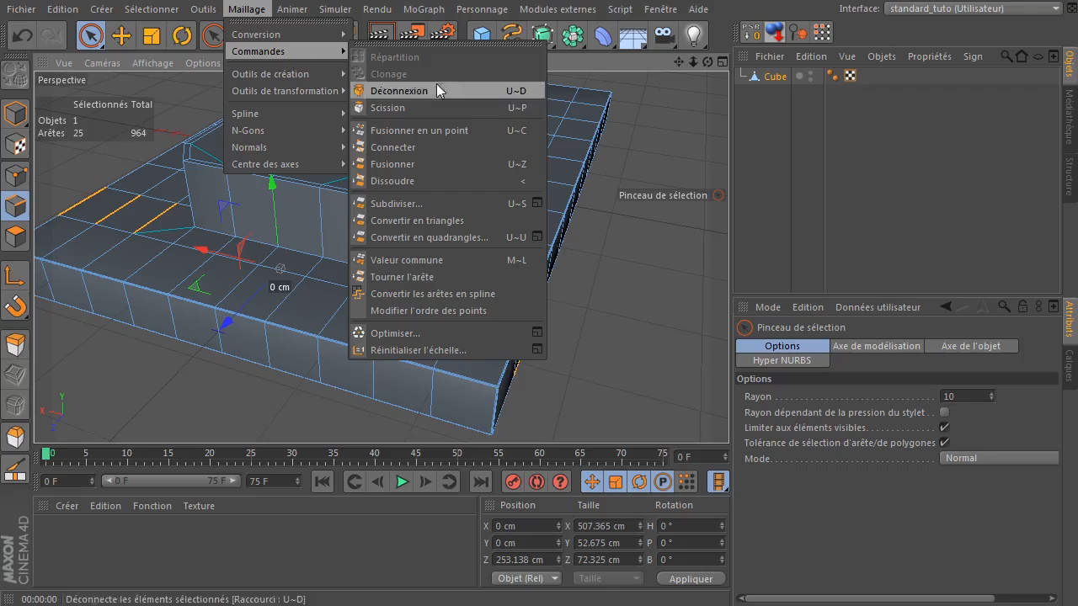
{"action": "left_click", "coordinate": [419, 147]}
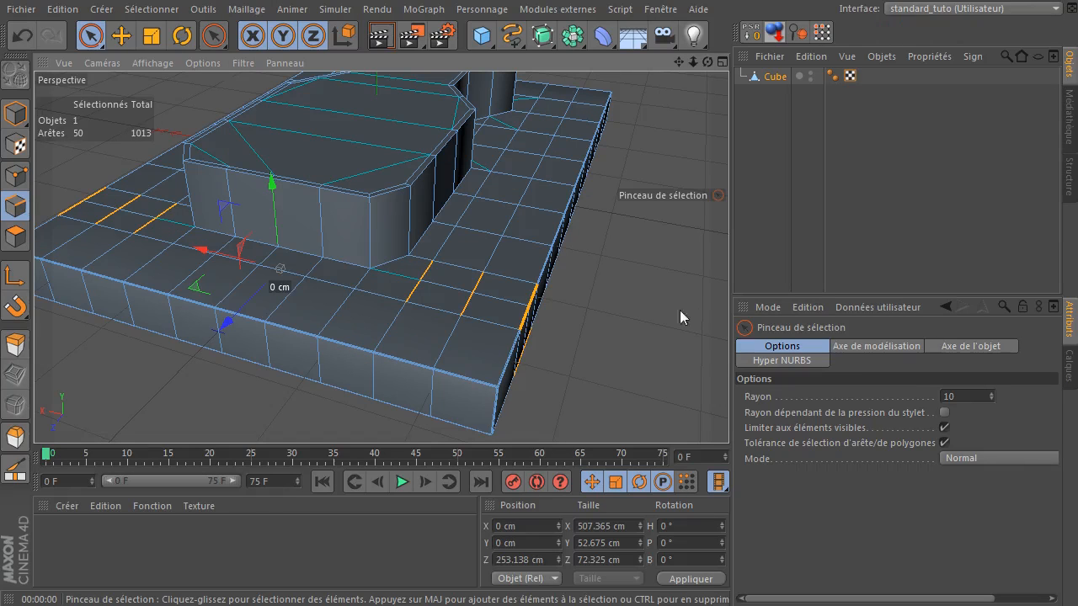
- Try a Knife cut from the new edge's end point to the nearby base corner while the ring edges remain selected
{"action": "scroll", "coordinate": [425, 326], "scroll_direction": "up", "scroll_amount": 4}
{"action": "left_click_drag", "start_coordinate": [678, 63], "coordinate": [826, 172]}
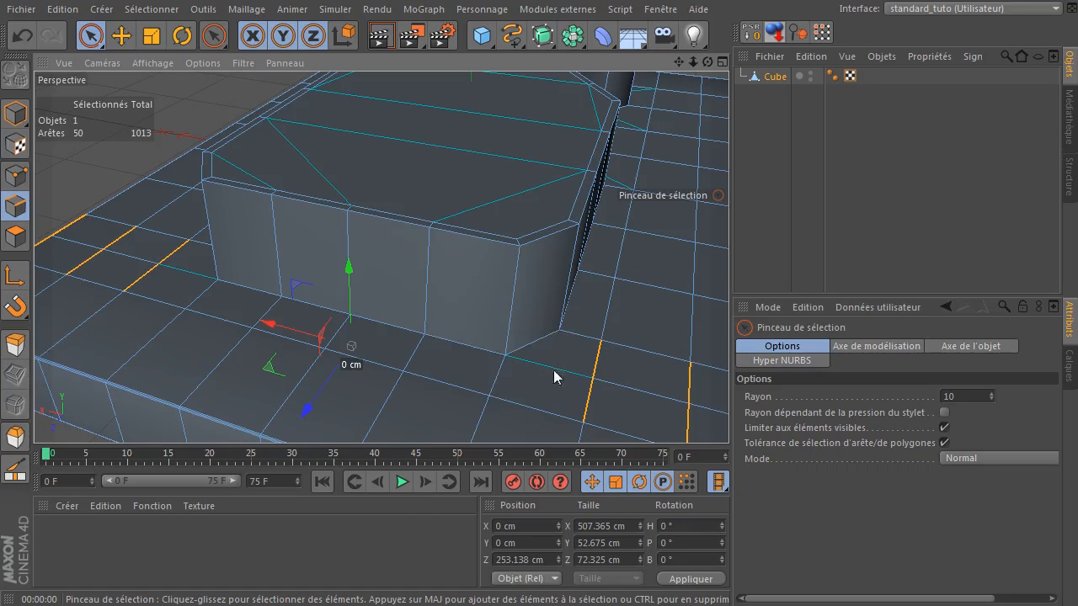
{"action": "key", "text": "k"}
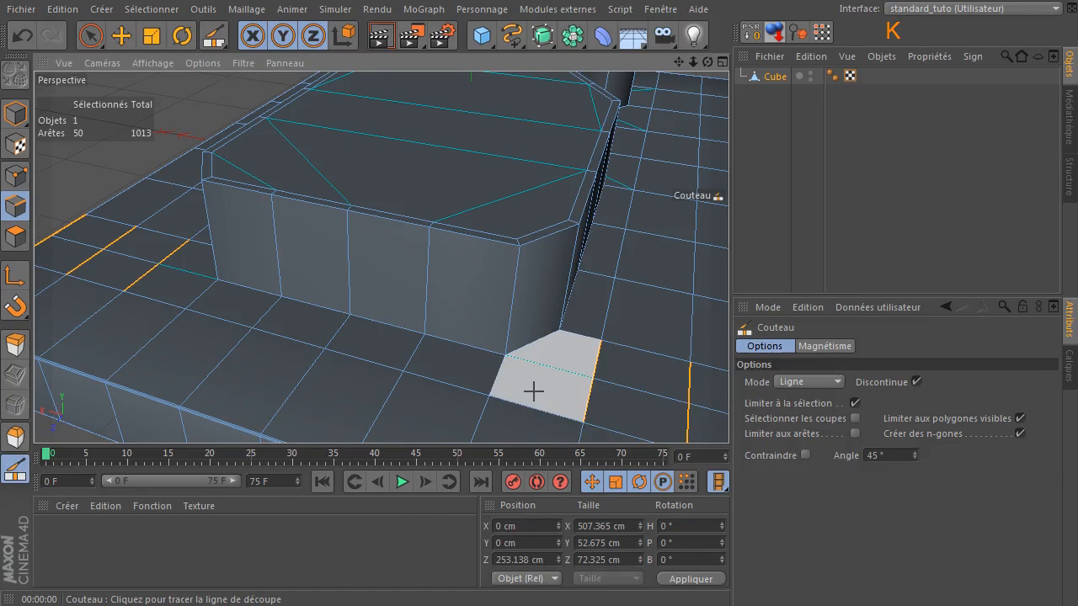
{"action": "left_click", "coordinate": [593, 379]}
{"action": "left_click", "coordinate": [507, 355]}
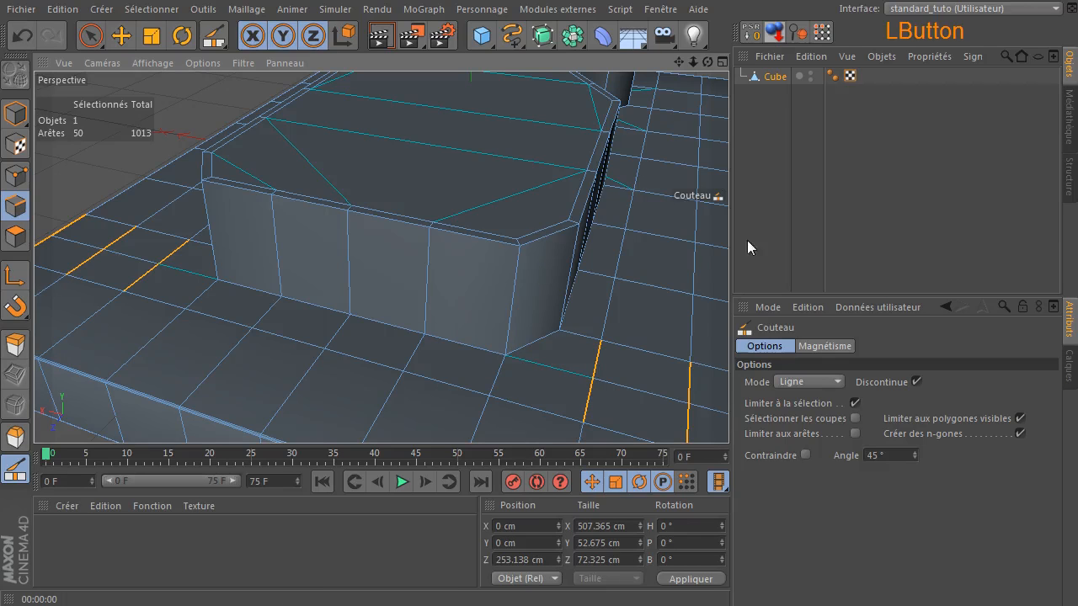
- Clear the edge selection and cut with the Knife from the new edge's end point to the relief's base corner
{"action": "scroll", "coordinate": [575, 344], "scroll_direction": "up", "scroll_amount": 2}
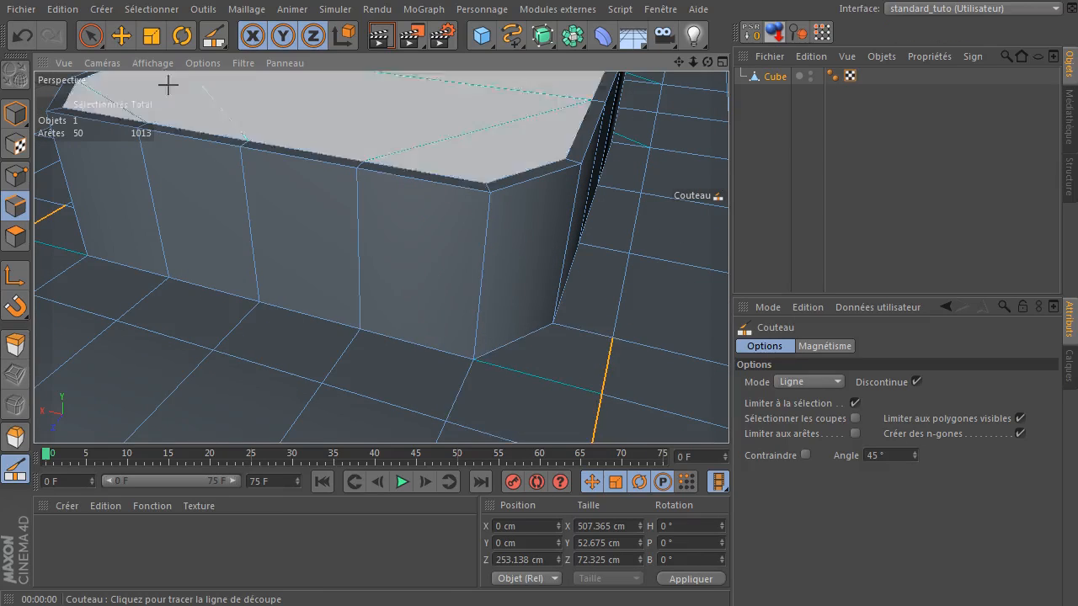
{"action": "left_click", "coordinate": [90, 36]}
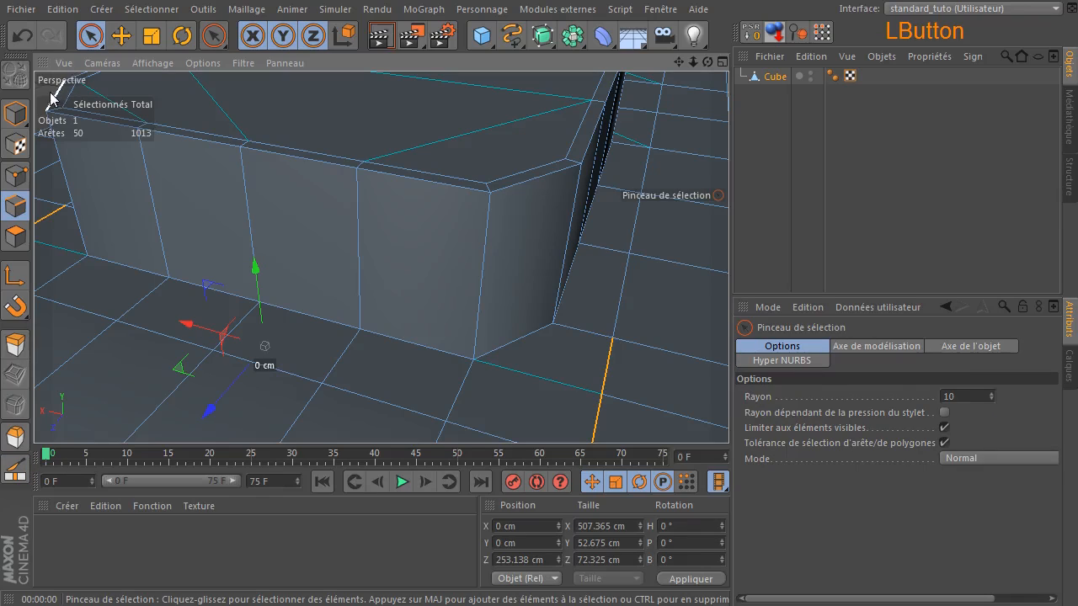
{"action": "left_click", "coordinate": [44, 92]}
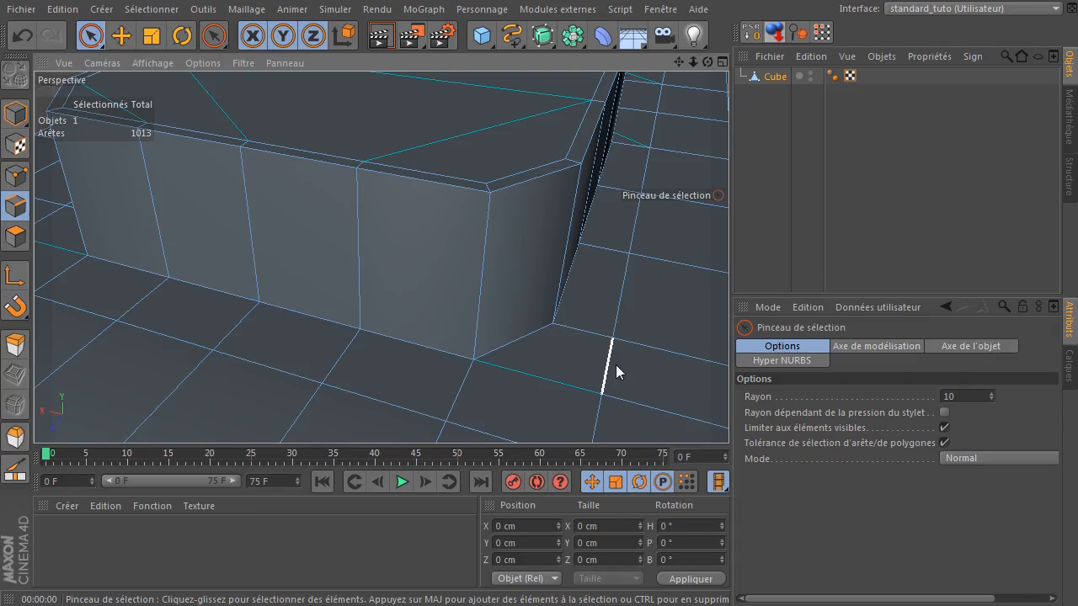
{"action": "key", "text": "k"}
{"action": "left_click_drag", "start_coordinate": [600, 393], "coordinate": [472, 361]}
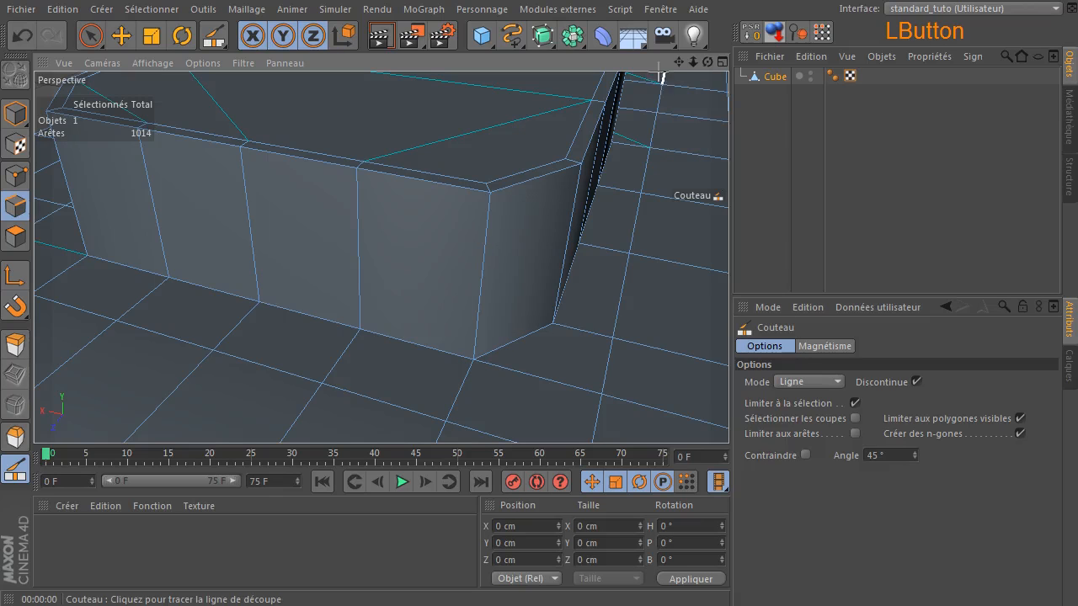
- Cut with the Knife between the other base corner of the relief's short side and the adjacent new edge point
{"action": "left_click_drag", "start_coordinate": [678, 64], "coordinate": [1073, 147]}
{"action": "left_click_drag", "start_coordinate": [412, 280], "coordinate": [481, 339]}
{"action": "scroll", "coordinate": [378, 306], "scroll_direction": "down", "scroll_amount": 2}
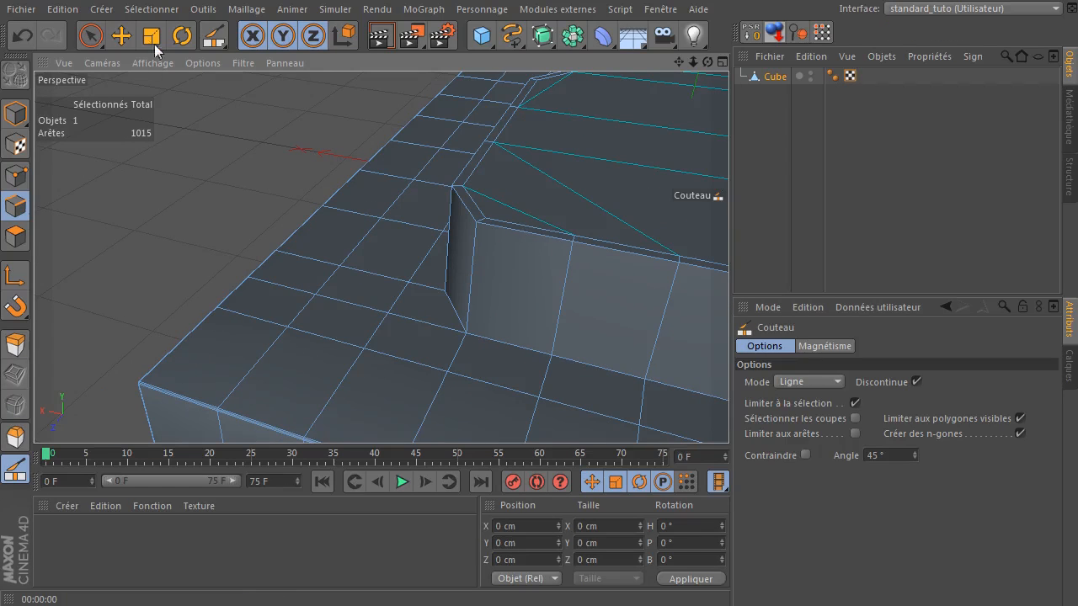
- Try a Knife cut in polygon mode from the midpoint of the slanted base edge beside the relief's waist towards the slab's long edge
{"action": "left_click", "coordinate": [91, 35]}
{"action": "left_click", "coordinate": [16, 237]}
{"action": "left_click", "coordinate": [412, 361]}
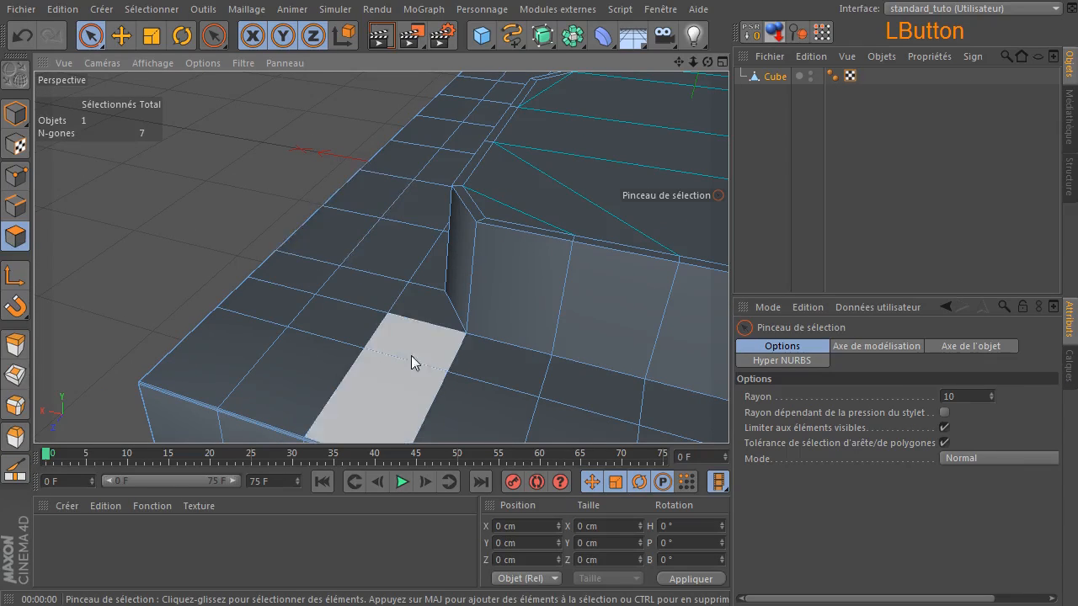
{"action": "left_click", "coordinate": [556, 356]}
{"action": "left_click", "coordinate": [150, 189]}
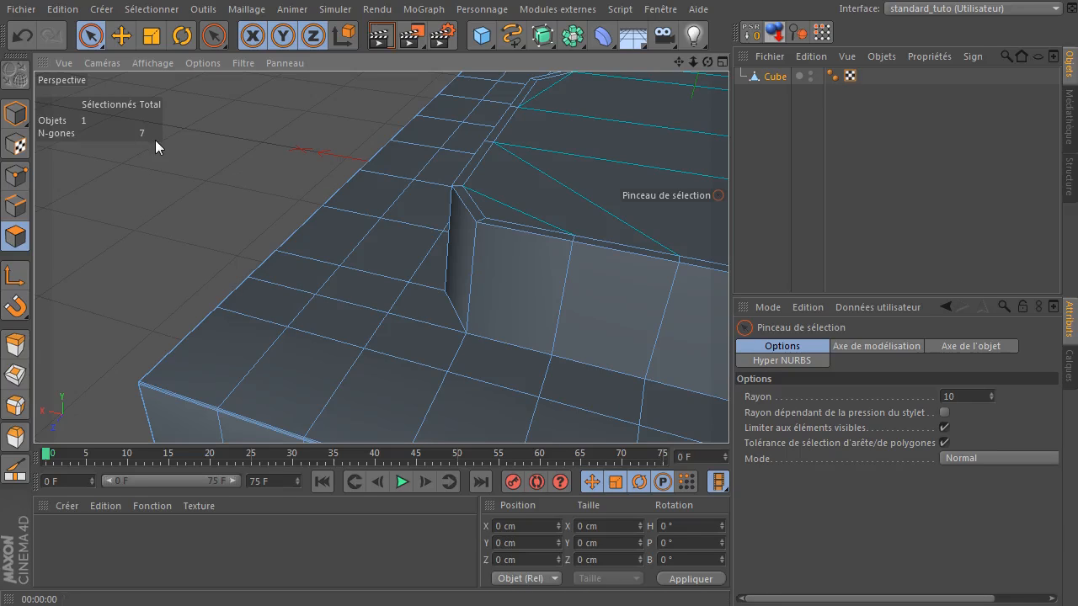
{"action": "left_click_drag", "start_coordinate": [692, 63], "coordinate": [714, 83]}
{"action": "scroll", "coordinate": [438, 249], "scroll_direction": "up", "scroll_amount": 7}
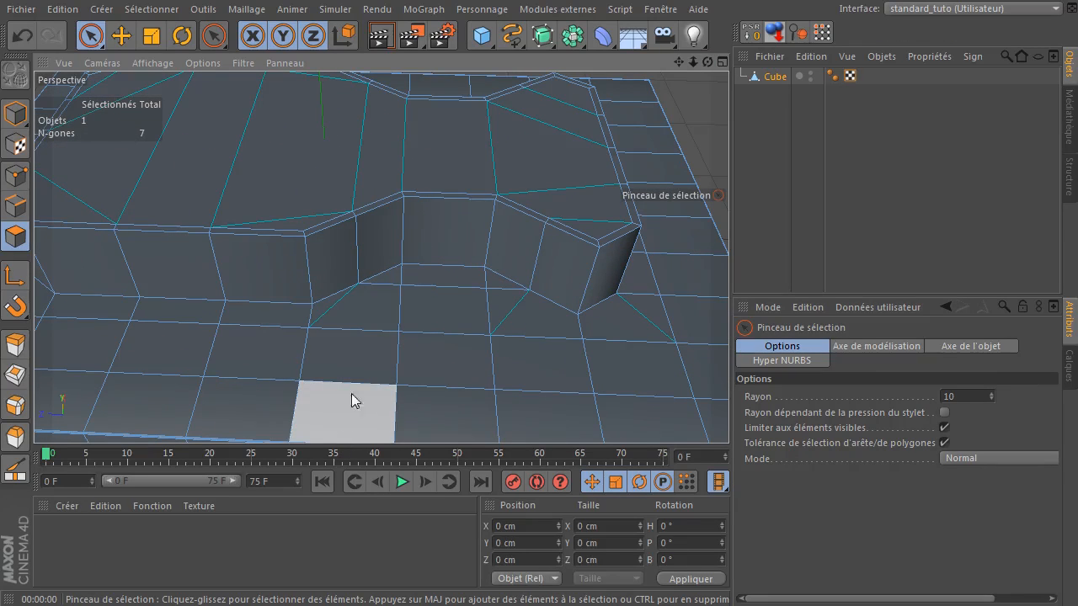
{"action": "key", "text": "k"}
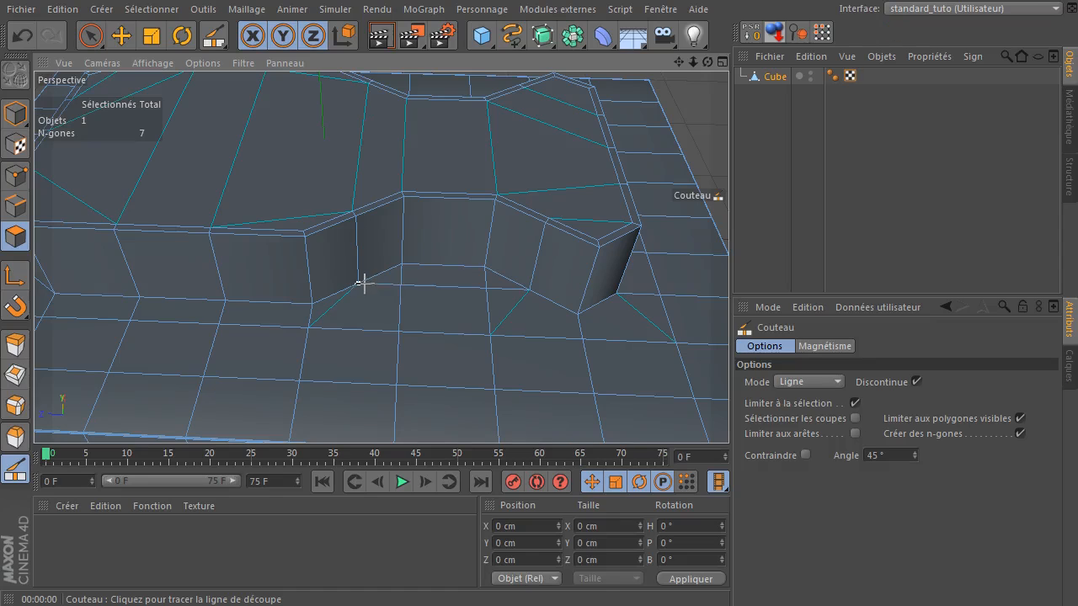
{"action": "left_click_drag", "start_coordinate": [360, 287], "coordinate": [328, 441]}
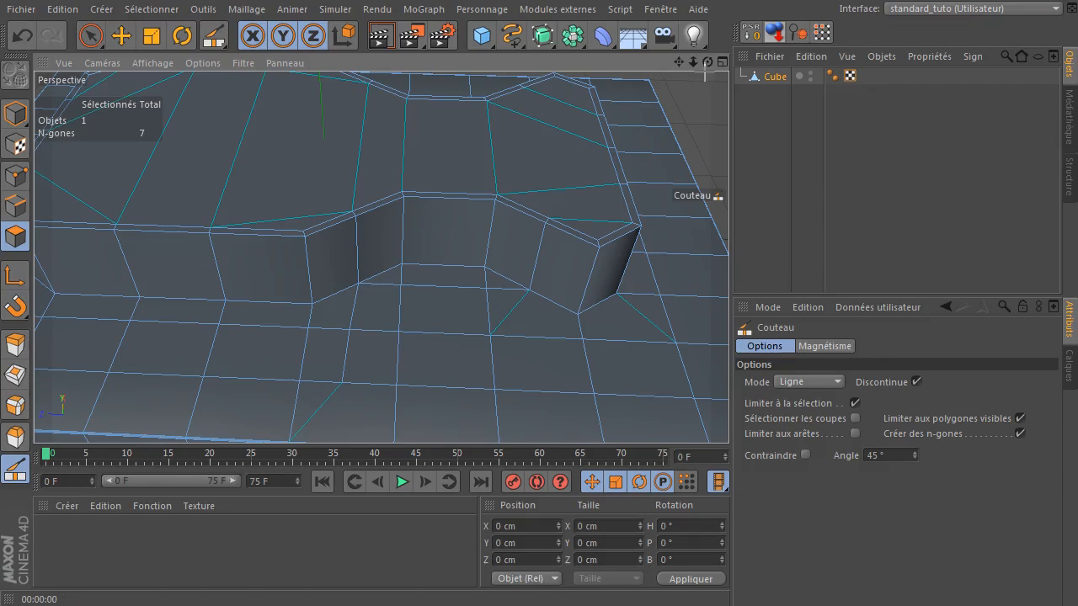
- Inspect the cut from below and above, and undo that last Knife cut
{"action": "left_click_drag", "start_coordinate": [708, 63], "coordinate": [710, 68]}
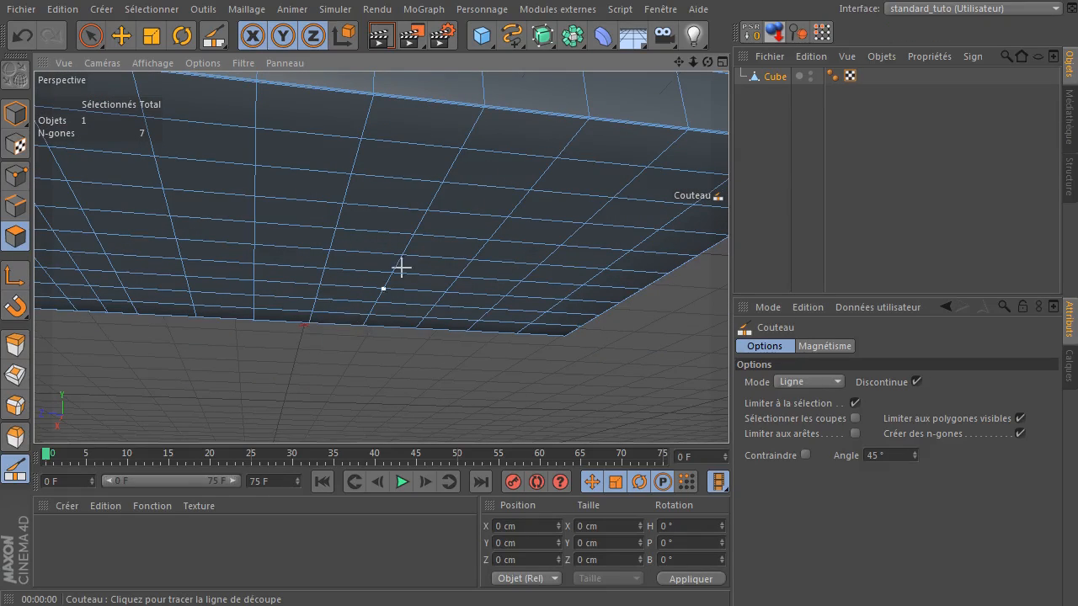
{"action": "left_click_drag", "start_coordinate": [705, 60], "coordinate": [641, 81]}
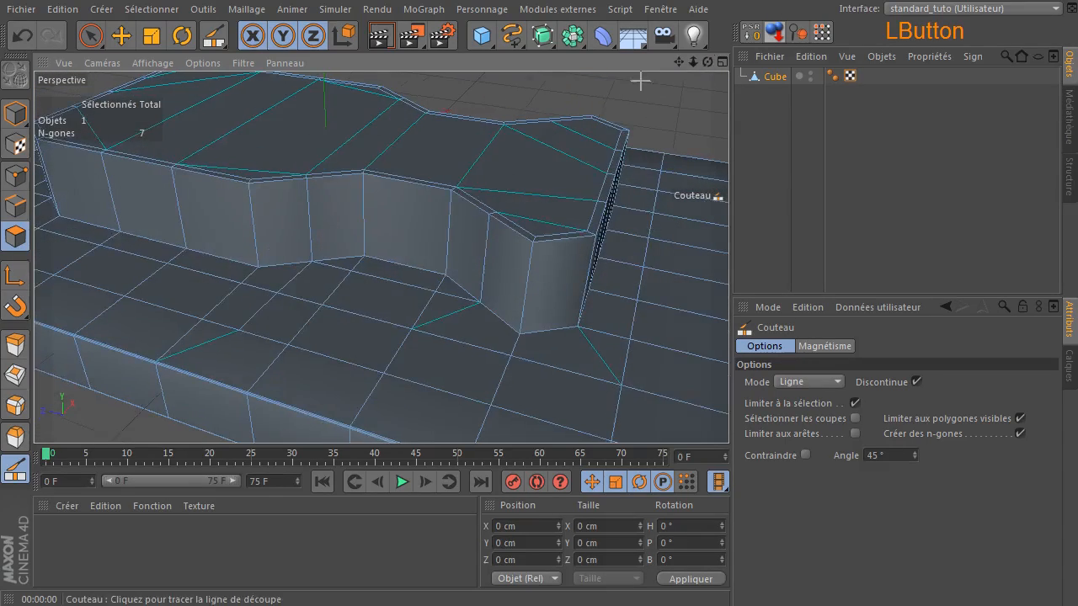
{"action": "key", "text": "ctrl+z"}
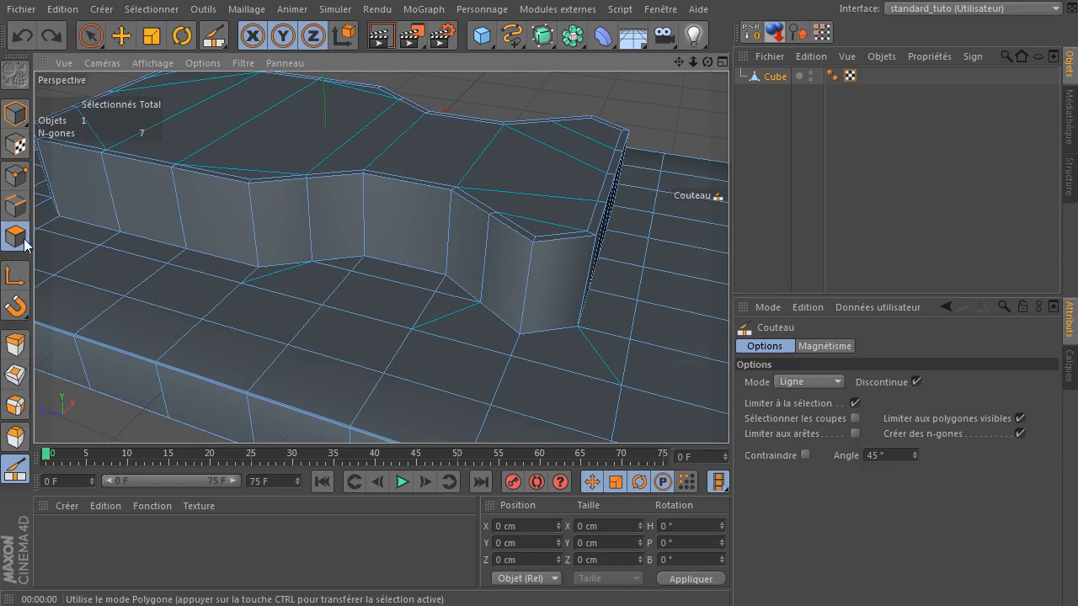
- Ring-select the edges crossing the slab and relief at the slanted section between the relief's wide body and waist
{"action": "left_click", "coordinate": [15, 205]}
{"action": "key", "text": "u"}
{"action": "key", "text": "b"}
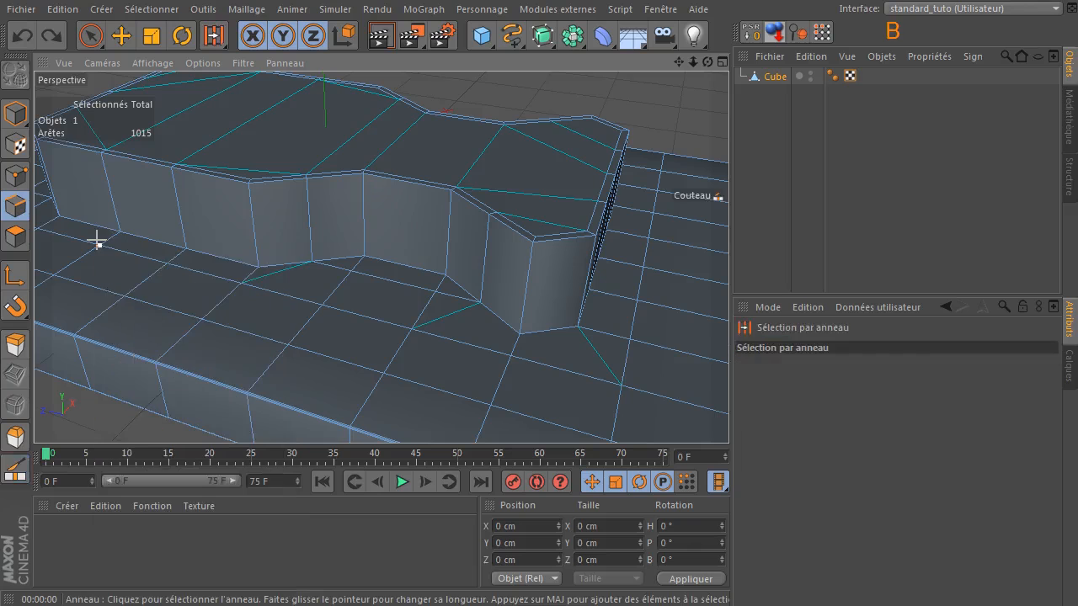
{"action": "left_click", "coordinate": [277, 318]}
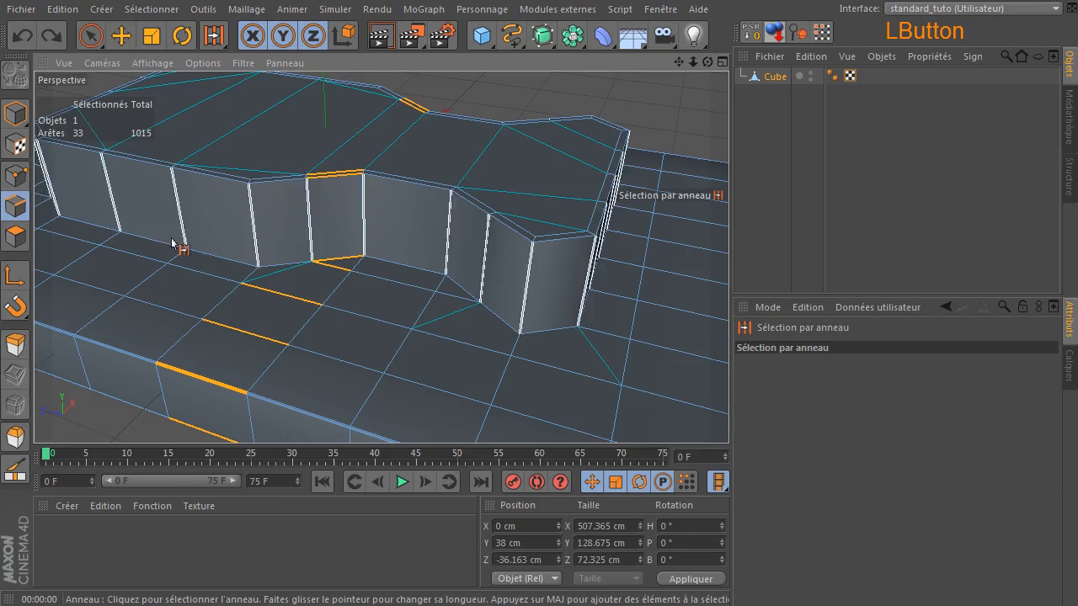
- Deselect the ring edges on and directly at the relief on both sides and Connect the remaining slab edges through their midpoints
{"action": "left_click", "coordinate": [91, 36]}
{"action": "mouse_move", "coordinate": [414, 209]}
{"action": "left_mouse_down", "text": "ctrl"}
{"action": "mouse_move", "coordinate": [353, 241]}
{"action": "mouse_move", "coordinate": [329, 269]}
{"action": "mouse_move", "coordinate": [347, 177]}
{"action": "left_mouse_up", "text": "ctrl"}
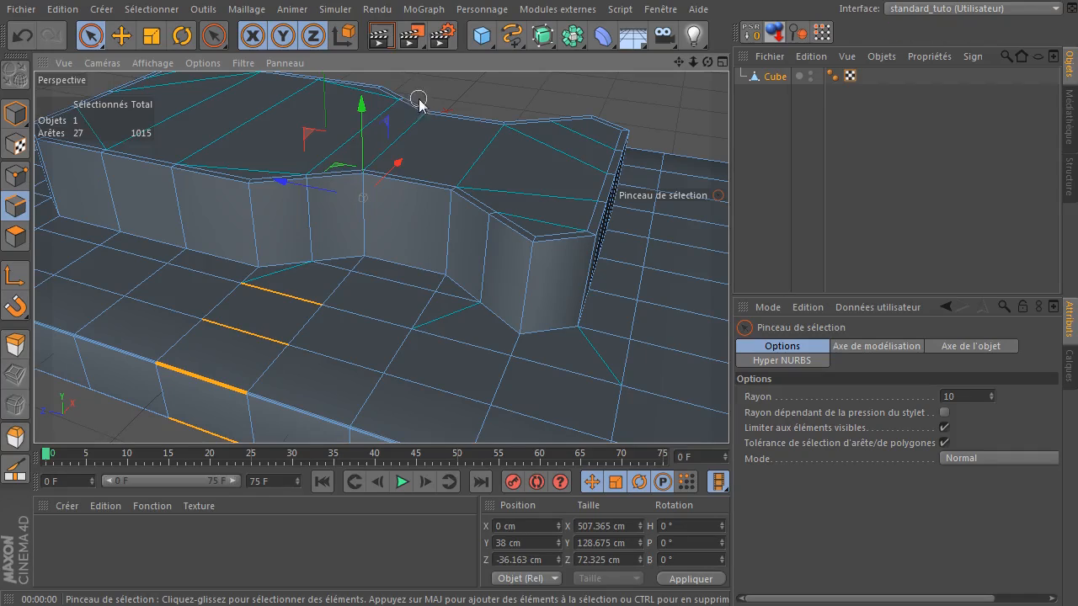
{"action": "left_click_drag", "start_coordinate": [419, 100], "coordinate": [428, 96], "text": "ctrl"}
{"action": "mouse_move", "coordinate": [708, 62]}
{"action": "left_mouse_down"}
{"action": "mouse_move", "coordinate": [539, 101]}
{"action": "mouse_move", "coordinate": [447, 140]}
{"action": "left_mouse_up"}
{"action": "left_click", "coordinate": [396, 167], "text": "ctrl"}
{"action": "left_click", "coordinate": [393, 258], "text": "ctrl"}
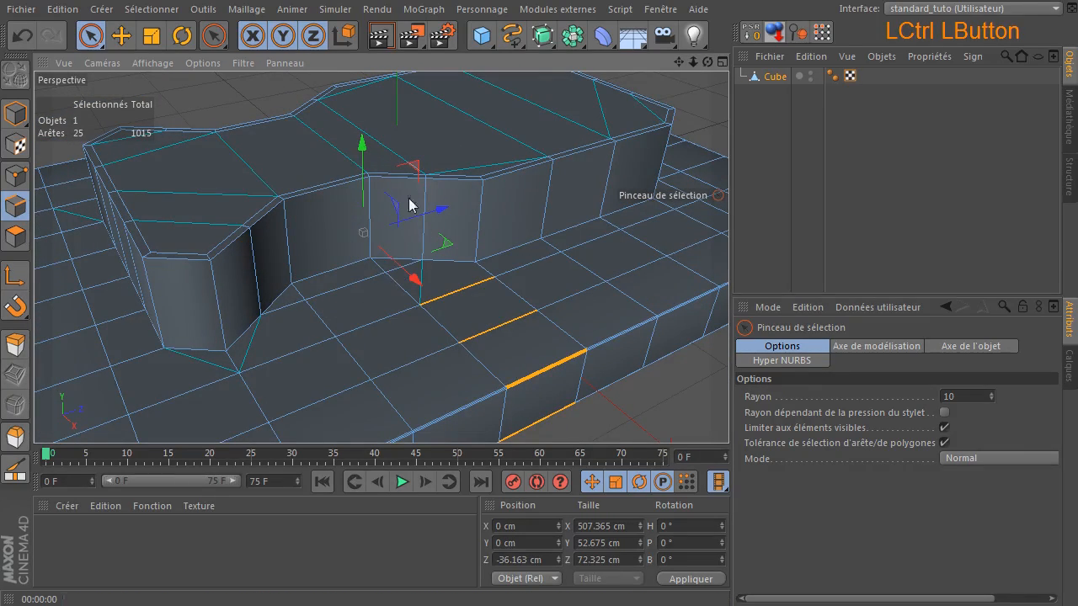
{"action": "left_click", "coordinate": [263, 15]}
{"action": "mouse_move", "coordinate": [273, 50]}
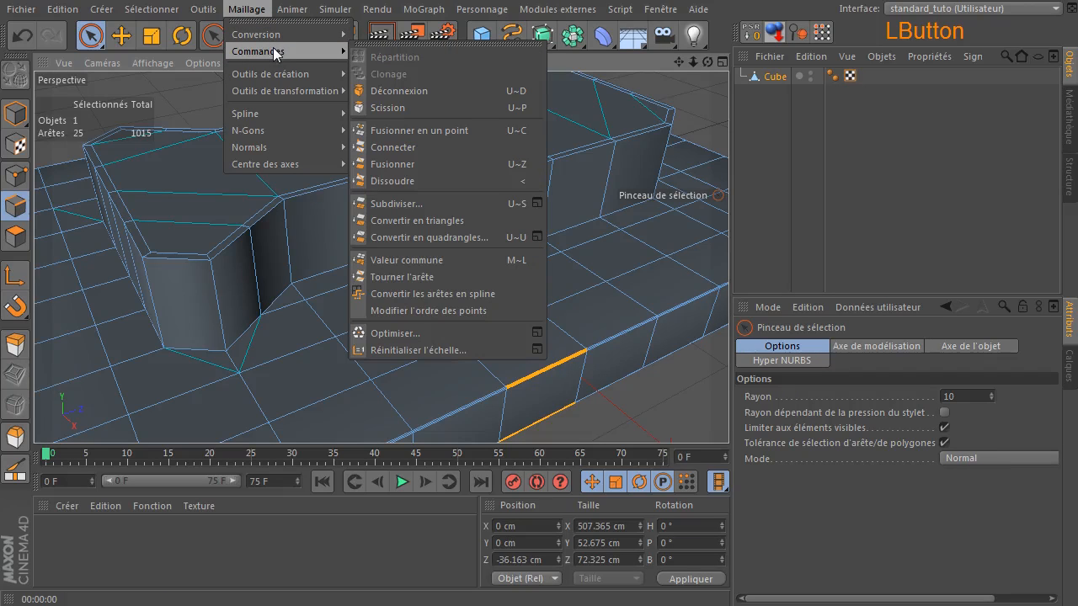
{"action": "left_click", "coordinate": [411, 147]}
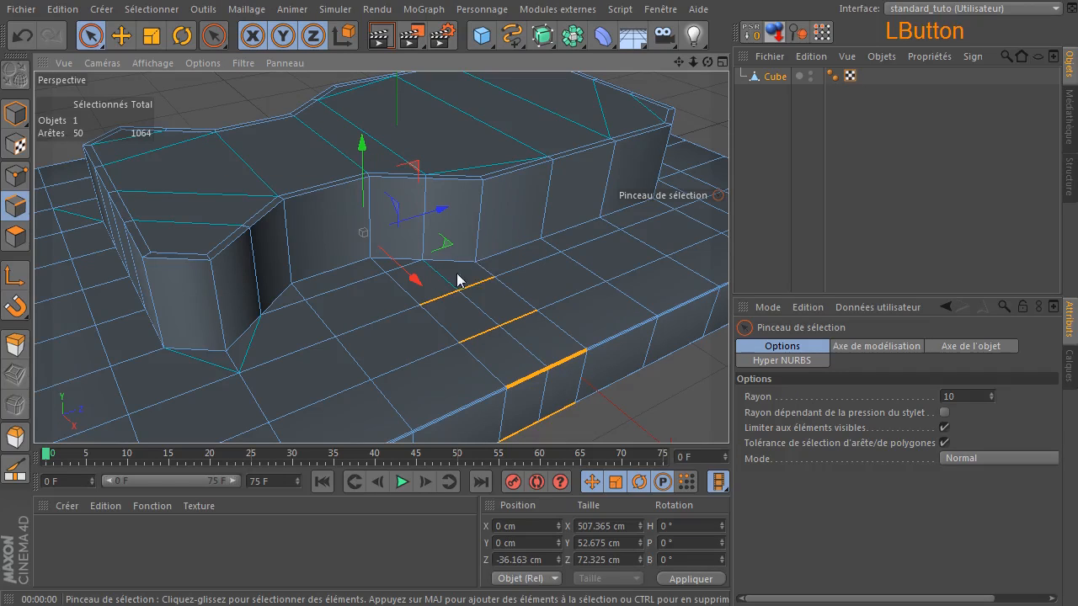
- Cut with the Knife in polygon mode from the new edge's end point to the base point of the relief's slanted section
{"action": "left_click", "coordinate": [15, 238]}
{"action": "left_click", "coordinate": [269, 229]}
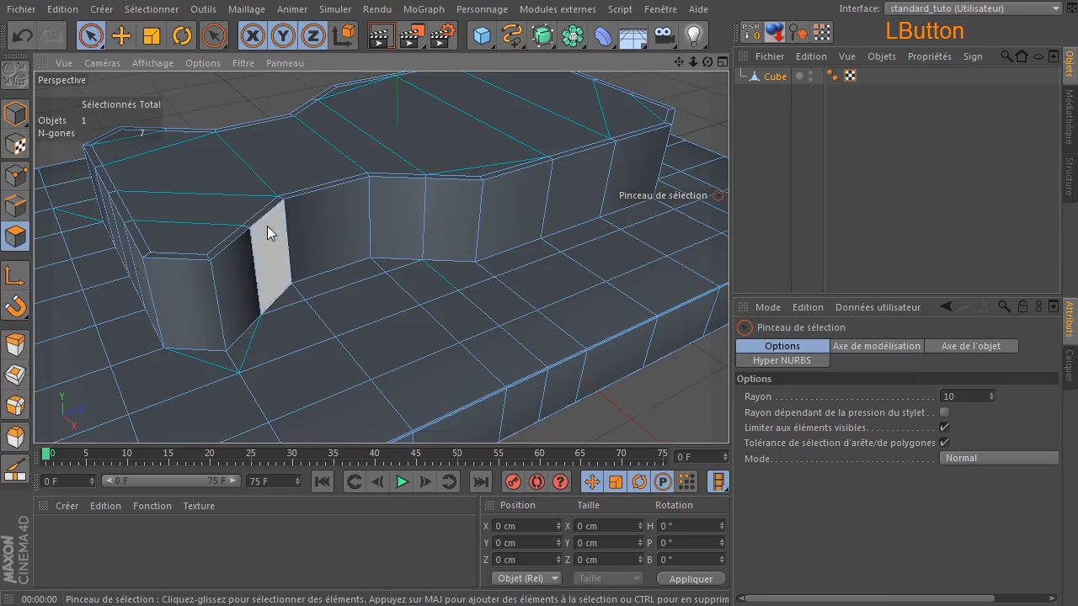
{"action": "key", "text": "k"}
{"action": "scroll", "coordinate": [447, 266], "scroll_direction": "up", "scroll_amount": 3}
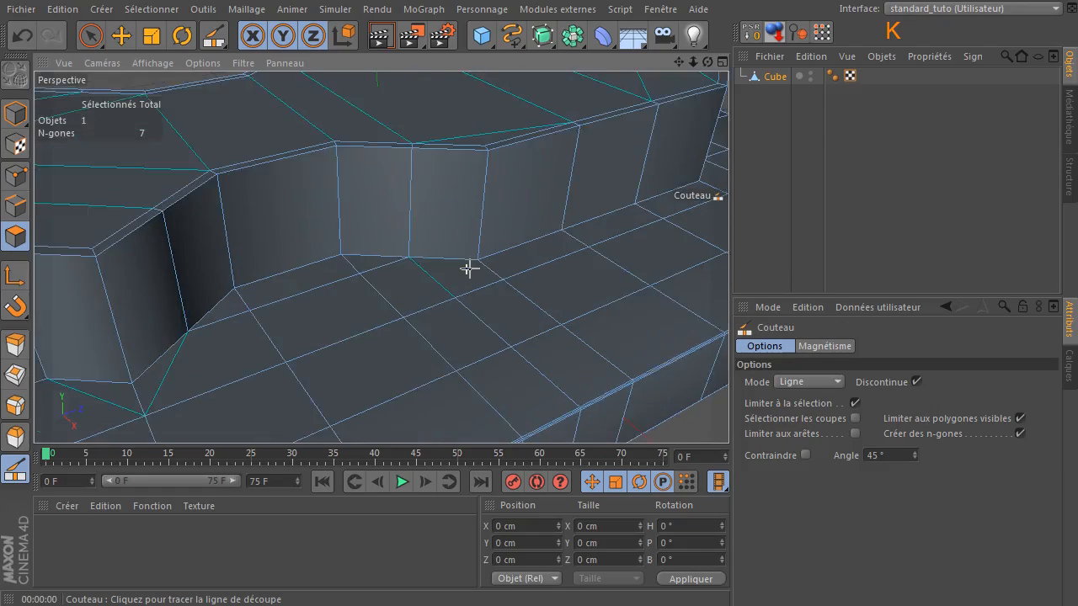
{"action": "scroll", "coordinate": [469, 268], "scroll_direction": "up", "scroll_amount": 3}
{"action": "left_click", "coordinate": [445, 314]}
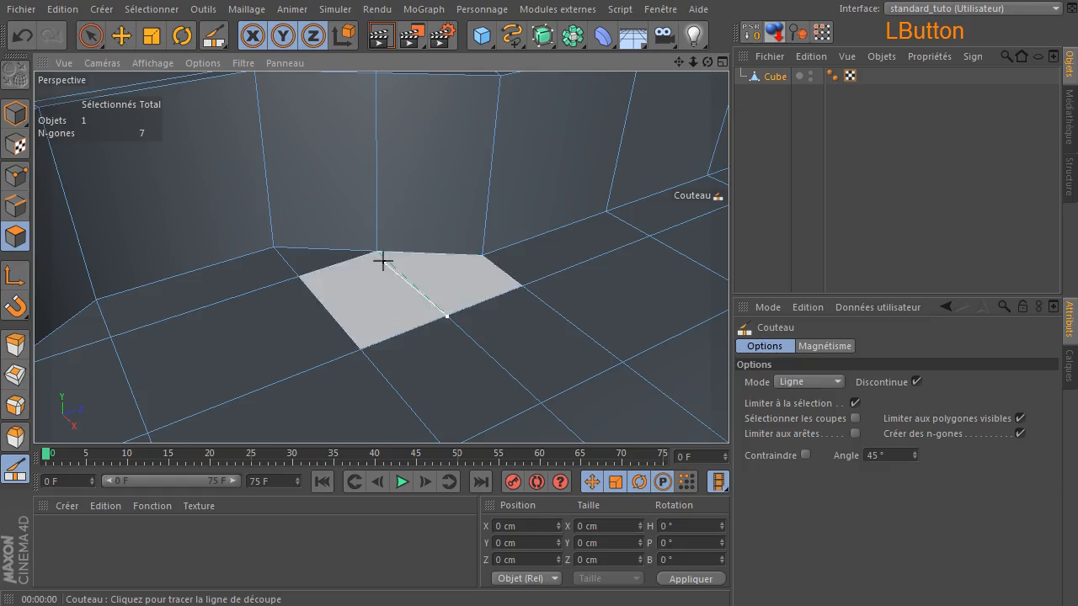
{"action": "left_click", "coordinate": [380, 250]}
- Repeat the Knife cut on the relief's opposite long side, from the slanted section's base point to the new edge point
{"action": "left_click_drag", "start_coordinate": [707, 62], "coordinate": [619, 76]}
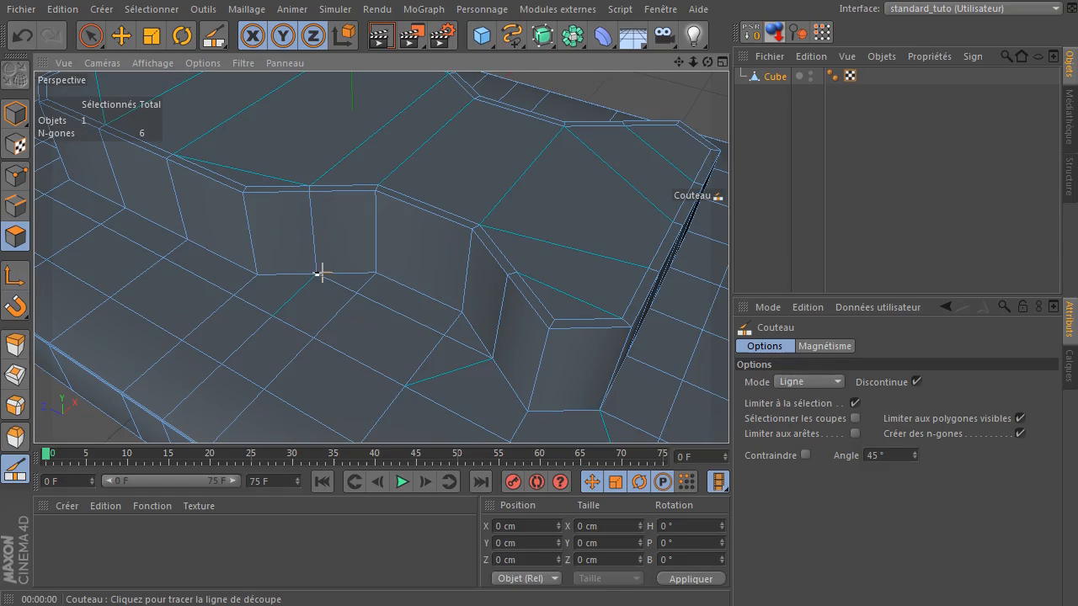
{"action": "left_click_drag", "start_coordinate": [316, 274], "coordinate": [280, 312]}
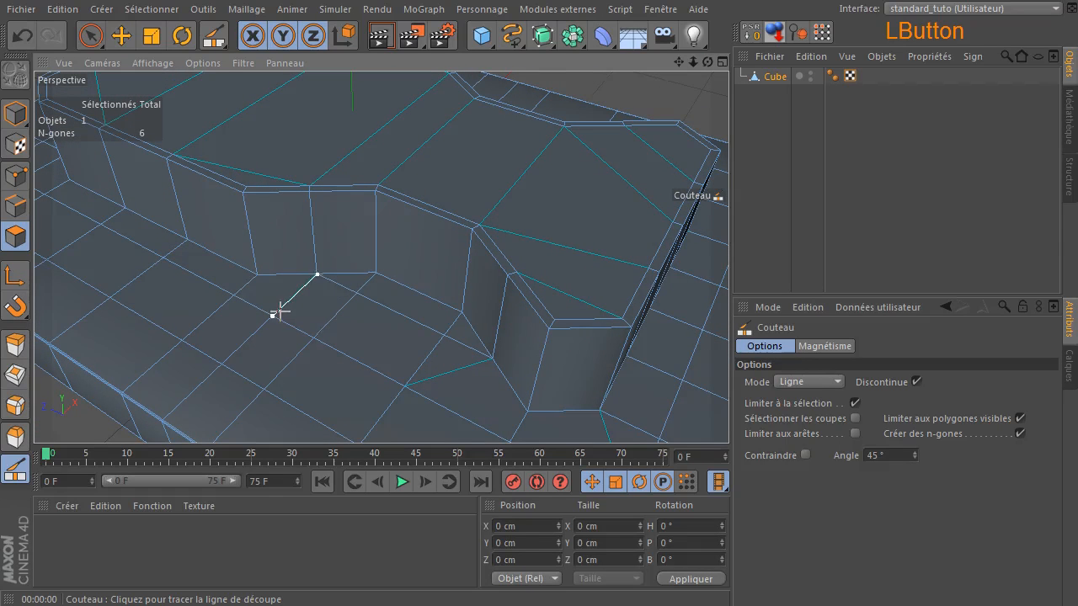
{"action": "left_click_drag", "start_coordinate": [442, 308], "coordinate": [447, 309]}
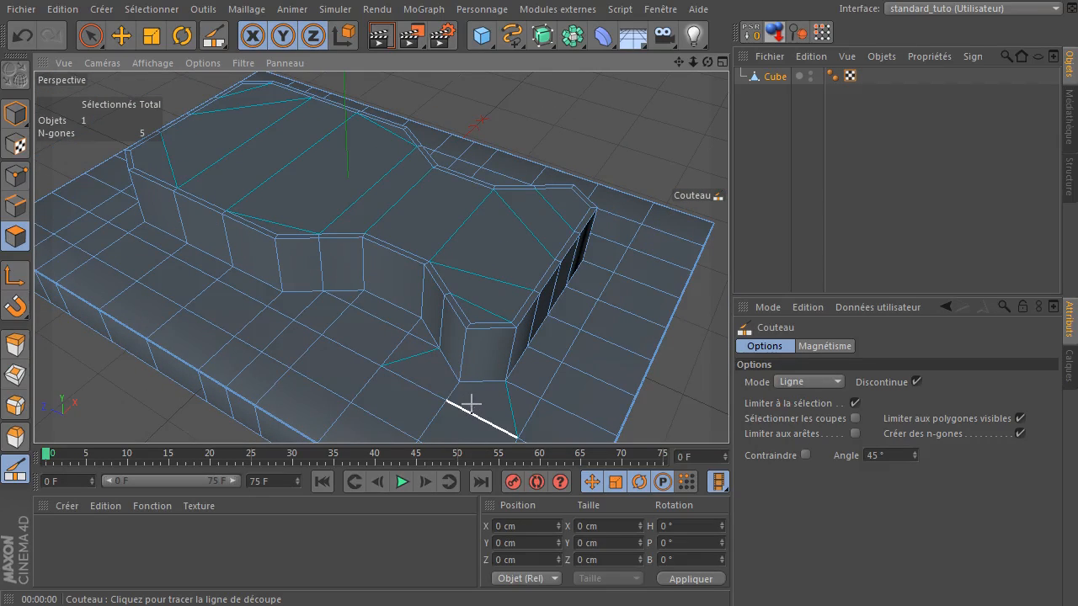
- Ring-select the edges crossing the slab and relief at the slanted section on the other side of the waist
{"action": "left_click", "coordinate": [23, 209]}
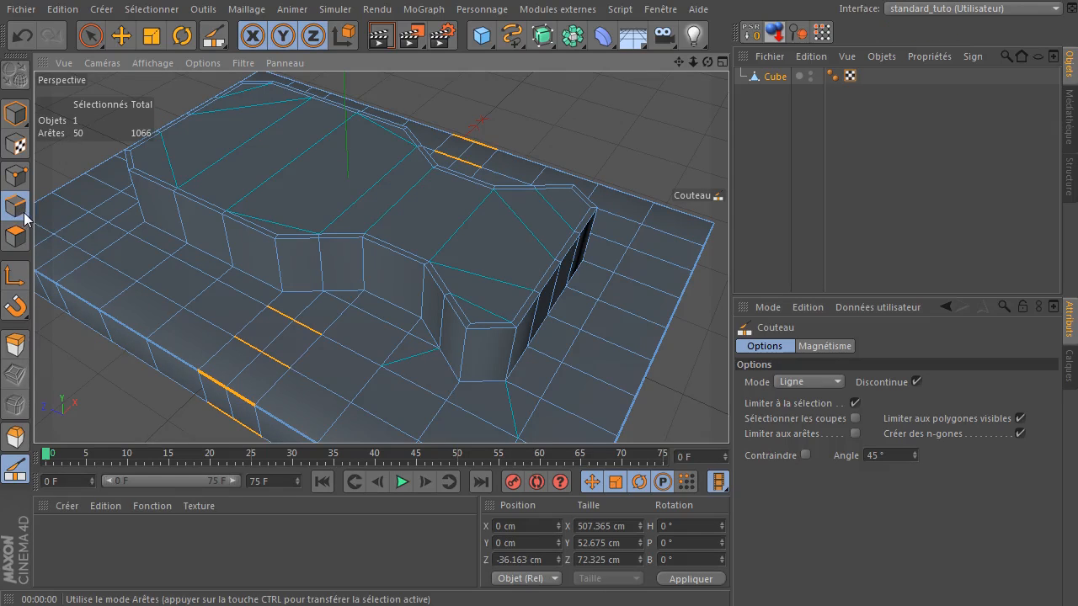
{"action": "key", "text": "u"}
{"action": "key", "text": "b"}
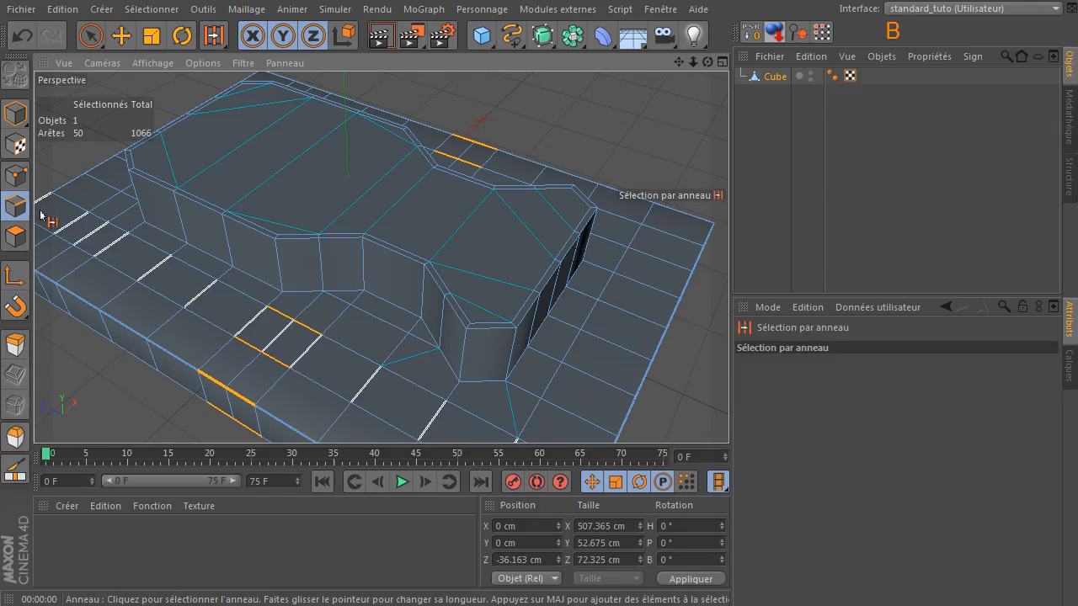
{"action": "left_click", "coordinate": [402, 390]}
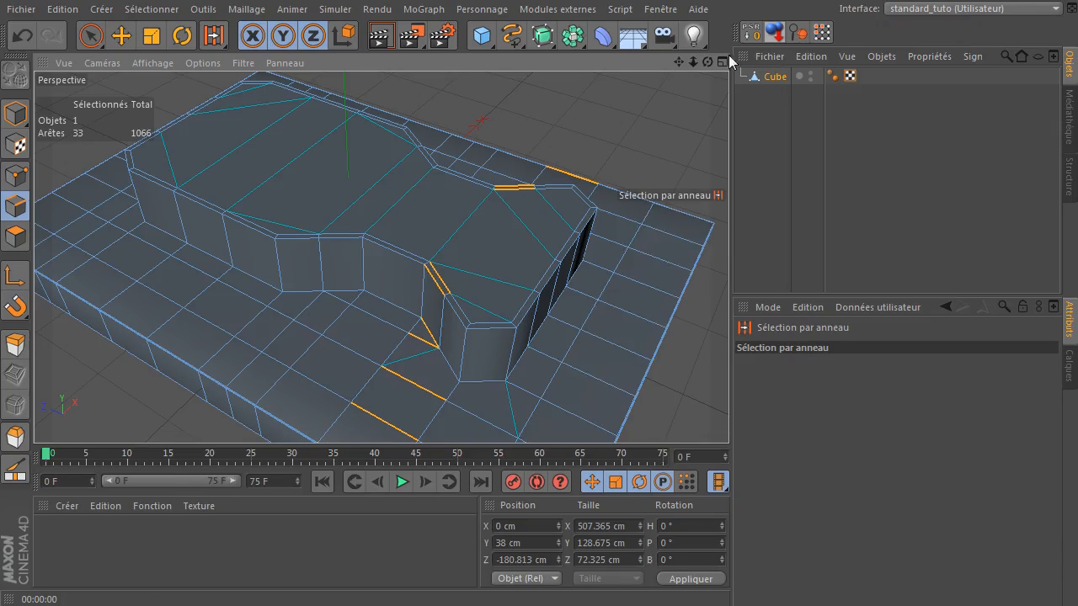
- Remove the relief's own edges and its adjoining base edges from this second ring and Connect the remaining slab edges
{"action": "left_click", "coordinate": [82, 36]}
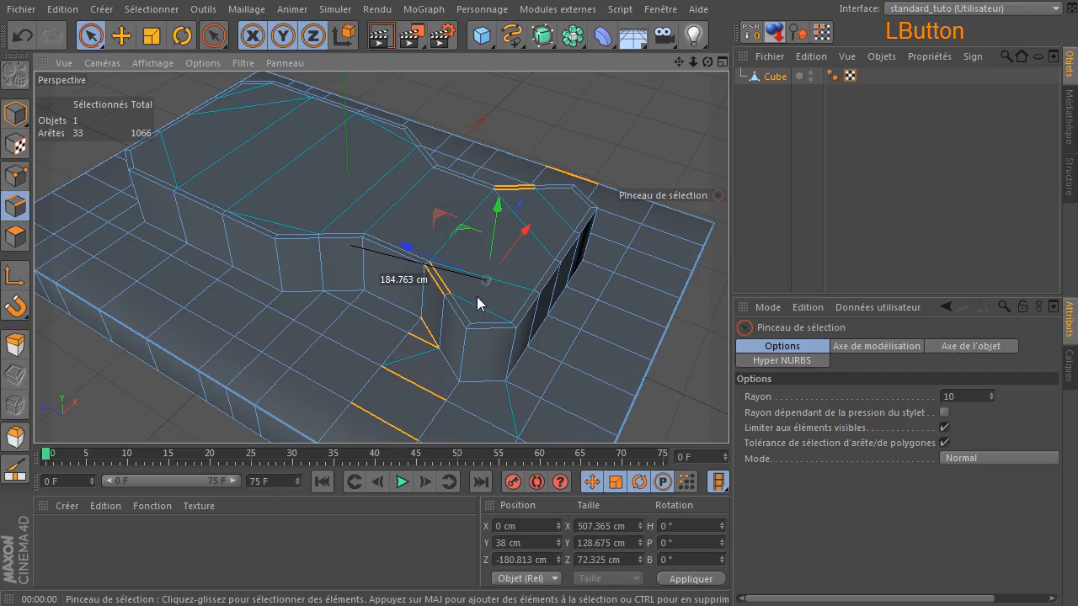
{"action": "key", "text": "ctrl"}
{"action": "left_click", "coordinate": [431, 286], "text": "ctrl"}
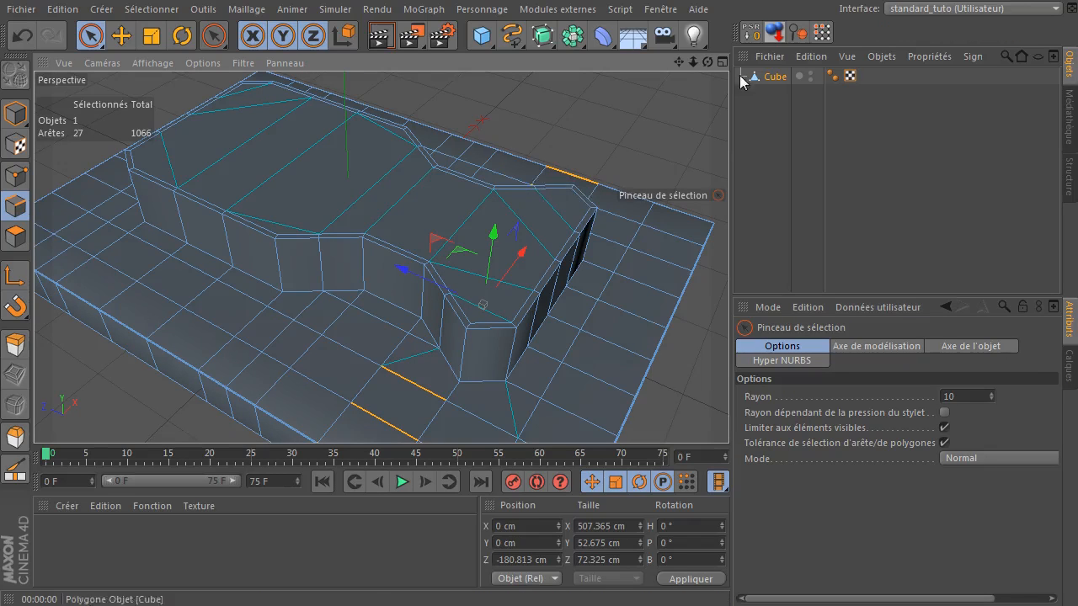
{"action": "left_click_drag", "start_coordinate": [707, 62], "coordinate": [552, 196]}
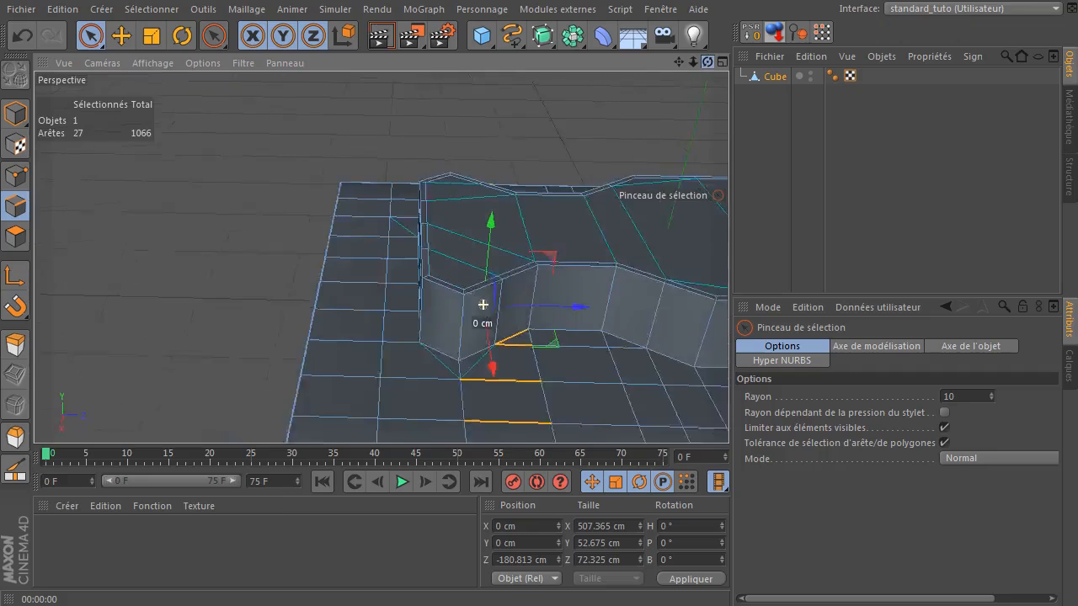
{"action": "left_click_drag", "start_coordinate": [510, 316], "coordinate": [509, 355], "text": "ctrl"}
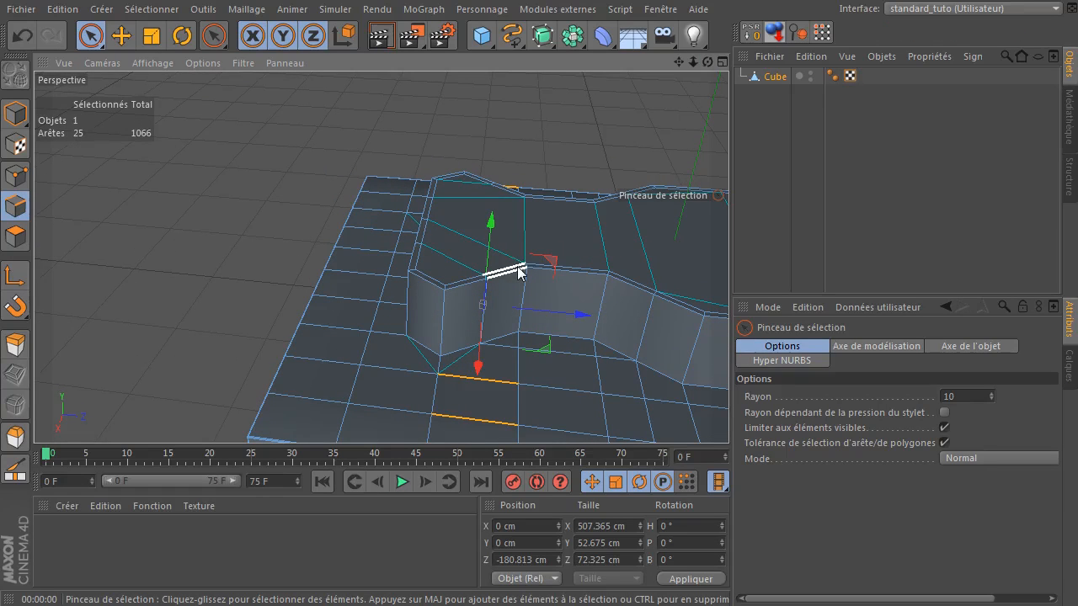
{"action": "right_click", "coordinate": [506, 138]}
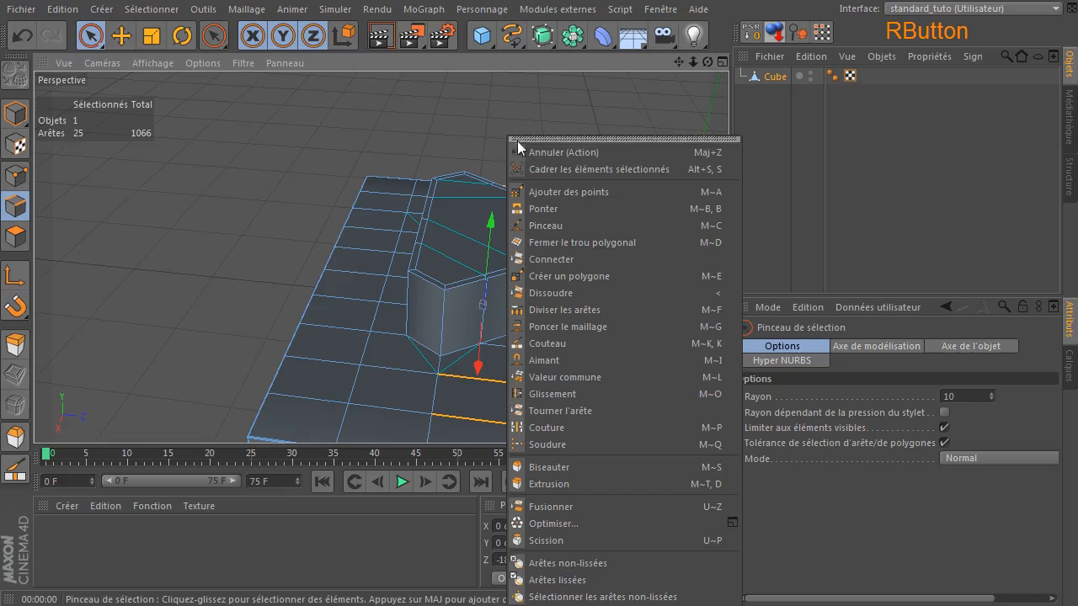
{"action": "left_click", "coordinate": [587, 260]}
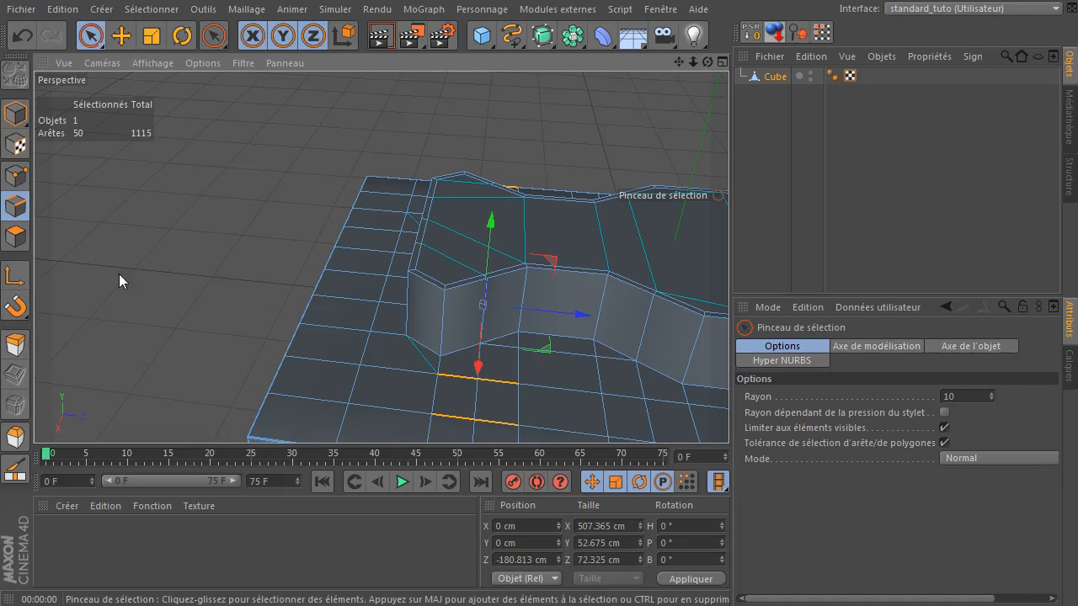
- Knife-cut from the second connected edge's end point to the relief's base point near its narrow end
{"action": "left_click", "coordinate": [16, 236]}
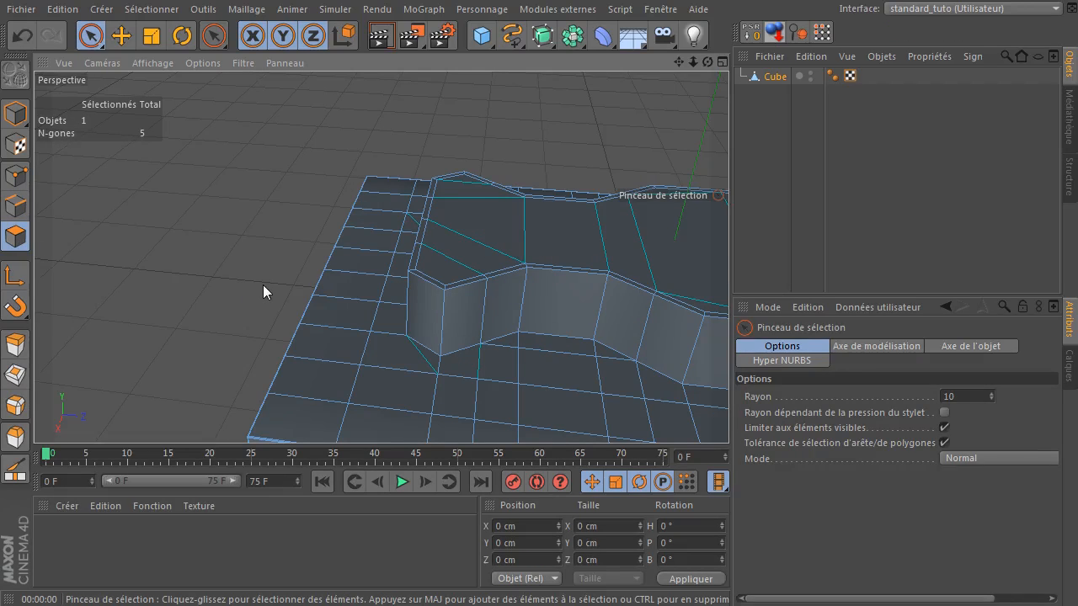
{"action": "key", "text": "k"}
{"action": "scroll", "coordinate": [524, 382], "scroll_direction": "up", "scroll_amount": 3}
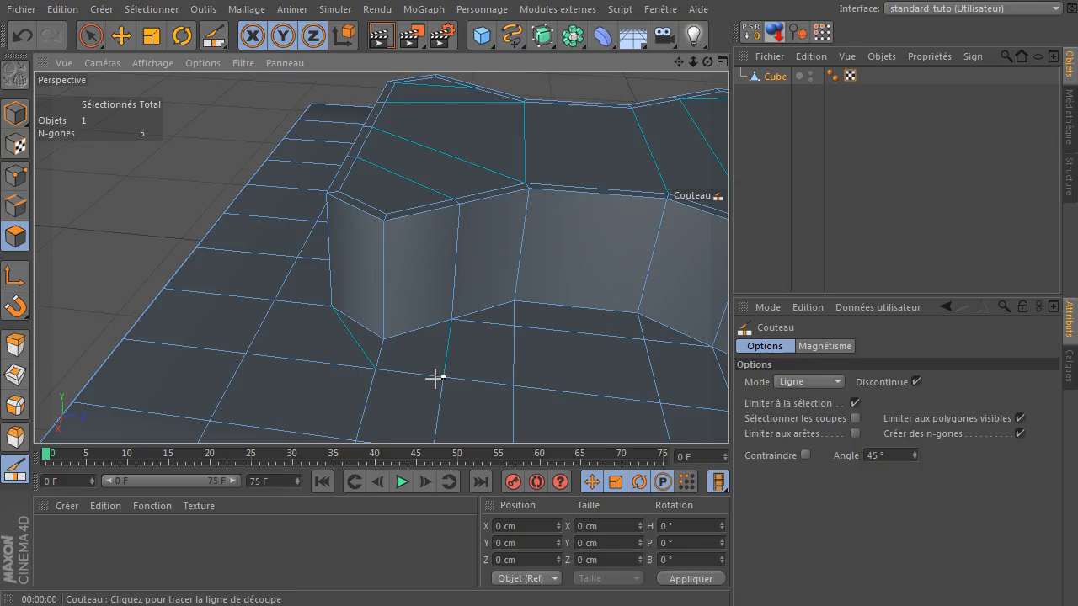
{"action": "mouse_move", "coordinate": [442, 377]}
{"action": "left_mouse_down"}
{"action": "mouse_move", "coordinate": [466, 331]}
{"action": "mouse_move", "coordinate": [459, 319]}
{"action": "left_mouse_up"}
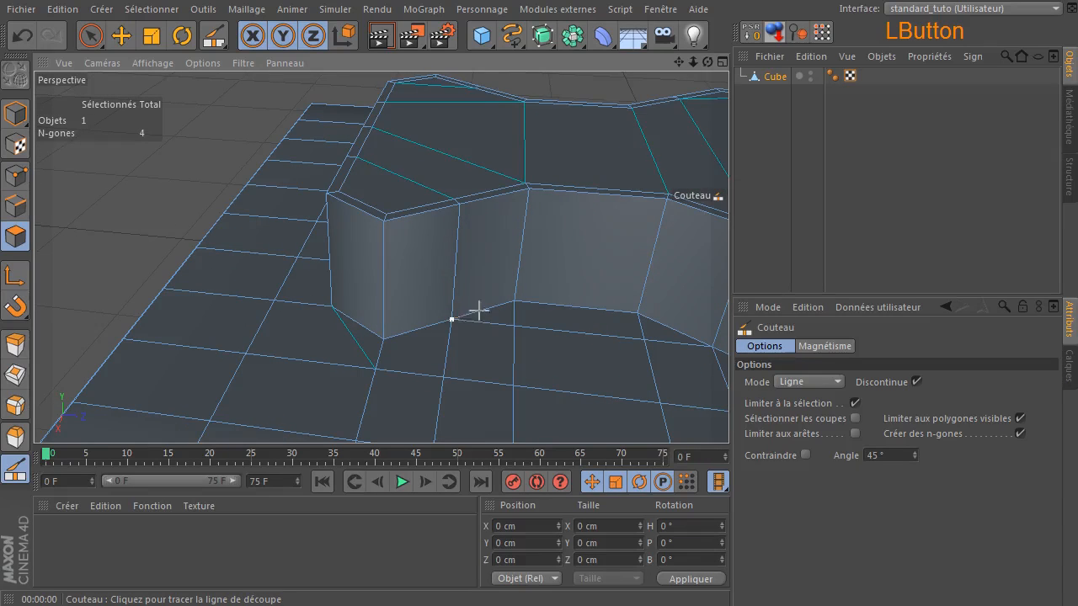
- Make the matching Knife cut on the opposite side of the narrow end, from the base point to the connected edge's end
{"action": "left_click_drag", "start_coordinate": [707, 62], "coordinate": [675, 62]}
{"action": "left_click_drag", "start_coordinate": [445, 255], "coordinate": [355, 302]}
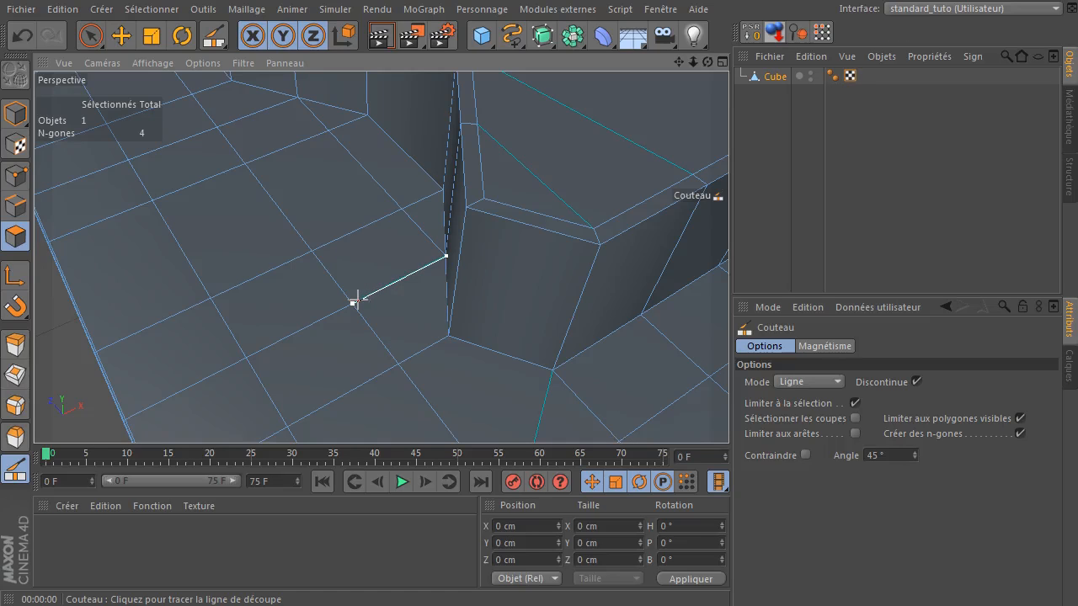
{"action": "left_click", "coordinate": [354, 301]}
- Ring-select the edges crossing the slab at the foot of the relief's narrow end
{"action": "left_click_drag", "start_coordinate": [694, 62], "coordinate": [379, 255]}
{"action": "left_click_drag", "start_coordinate": [707, 61], "coordinate": [608, 238]}
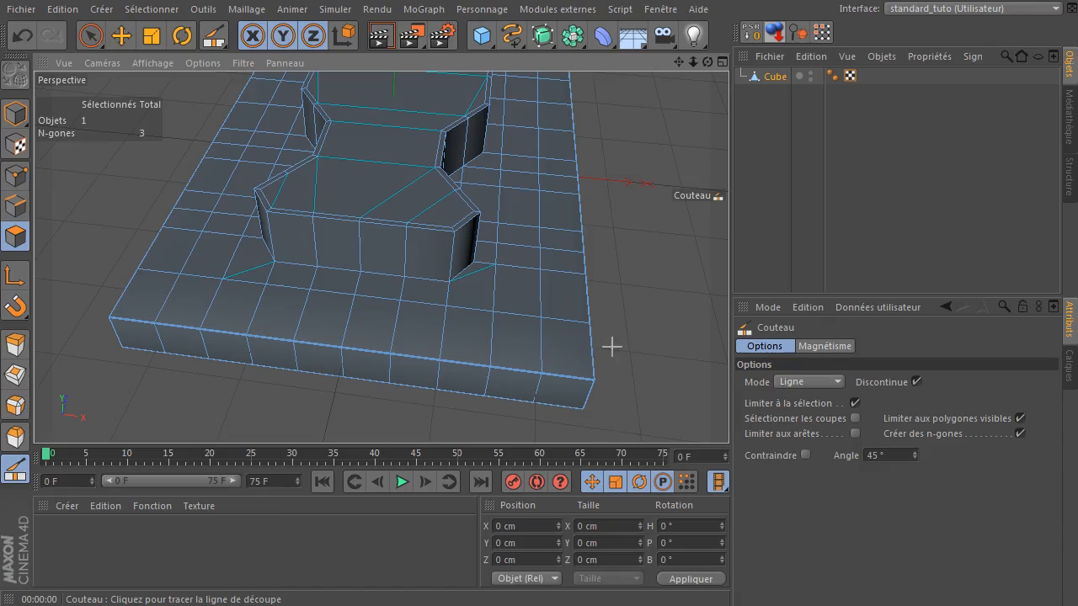
{"action": "left_click", "coordinate": [15, 206]}
{"action": "key", "text": "u"}
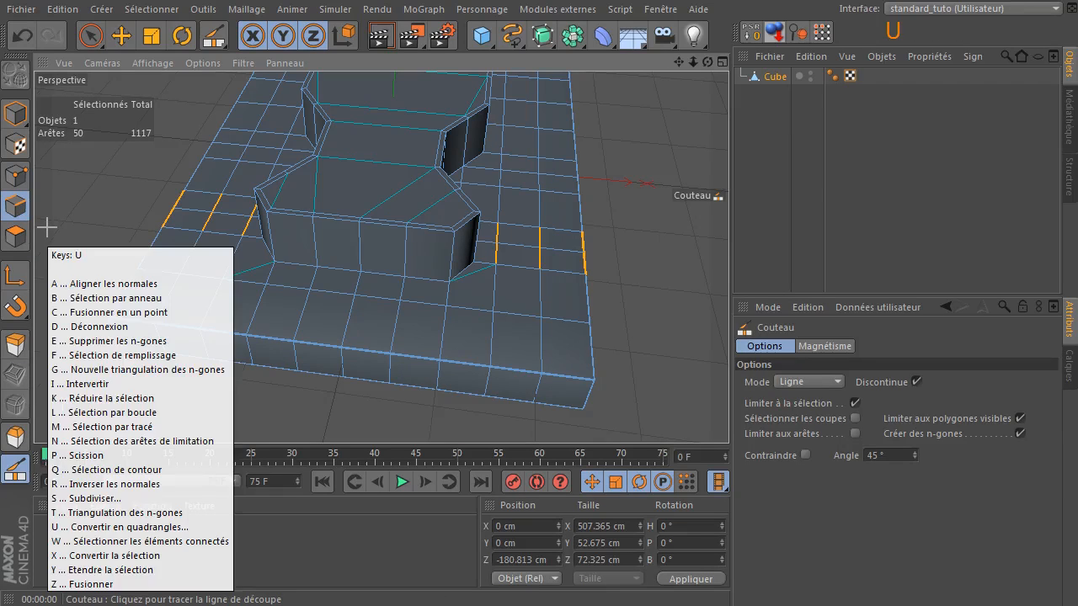
{"action": "key", "text": "b"}
{"action": "left_click_drag", "start_coordinate": [526, 301], "coordinate": [563, 311]}
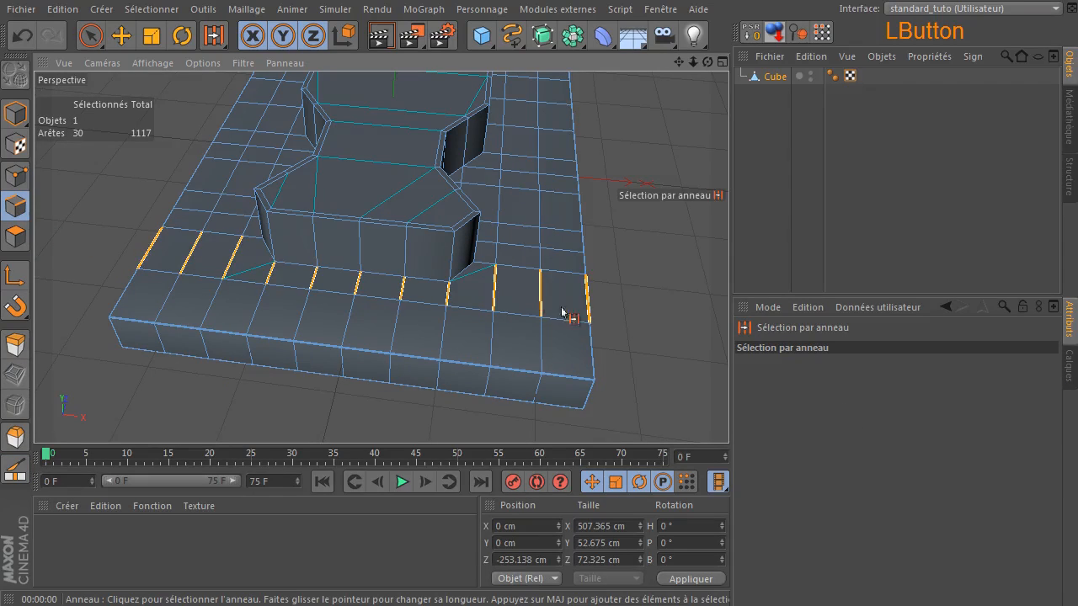
- Remove the edges directly in front of the narrow end from the ring selection and Connect the remaining slab edges on both sides
{"action": "right_click", "coordinate": [610, 169]}
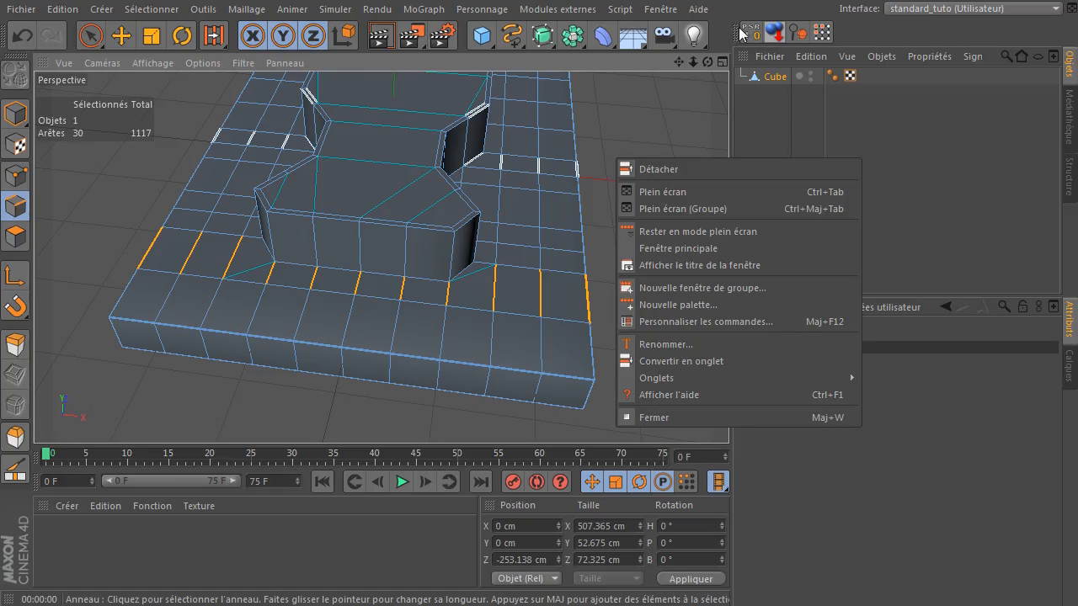
{"action": "left_click", "coordinate": [611, 179]}
{"action": "left_click", "coordinate": [91, 35]}
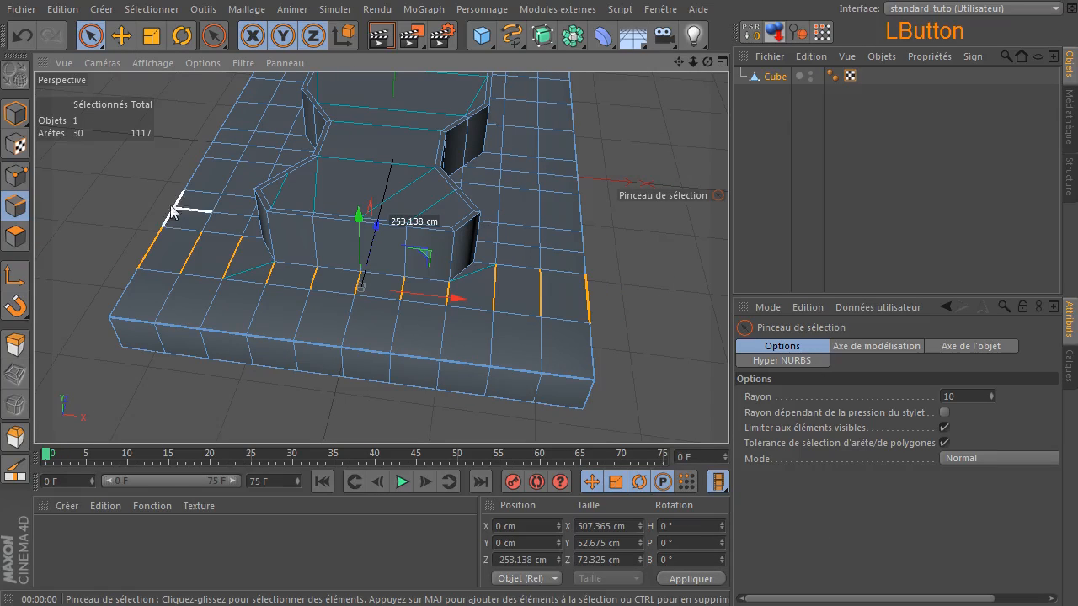
{"action": "left_click_drag", "start_coordinate": [279, 280], "coordinate": [370, 289], "text": "ctrl"}
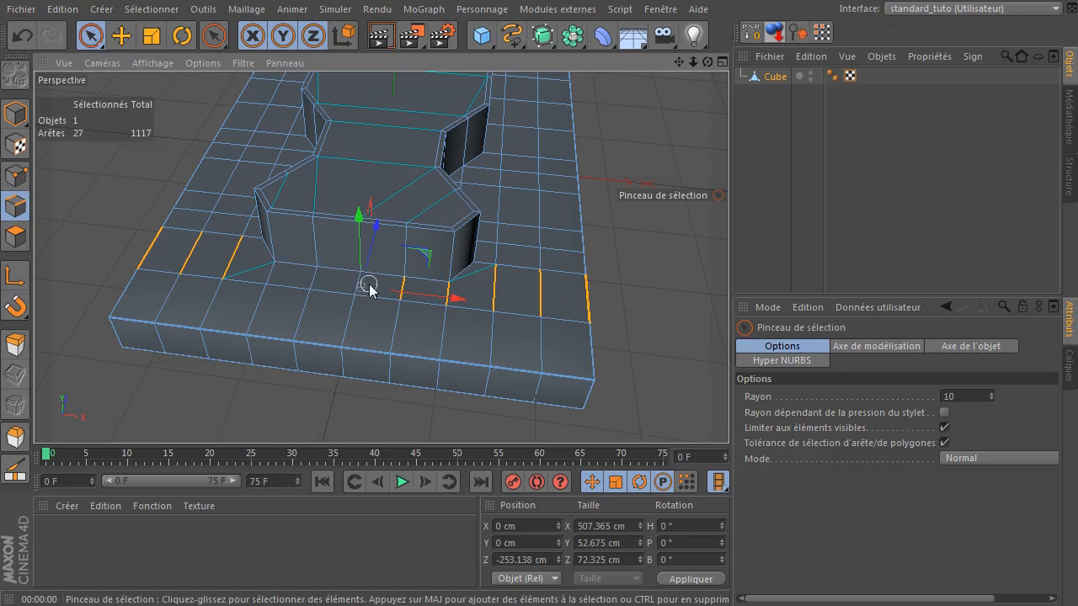
{"action": "right_click", "coordinate": [674, 140]}
{"action": "right_click", "coordinate": [673, 143]}
{"action": "right_click", "coordinate": [615, 125]}
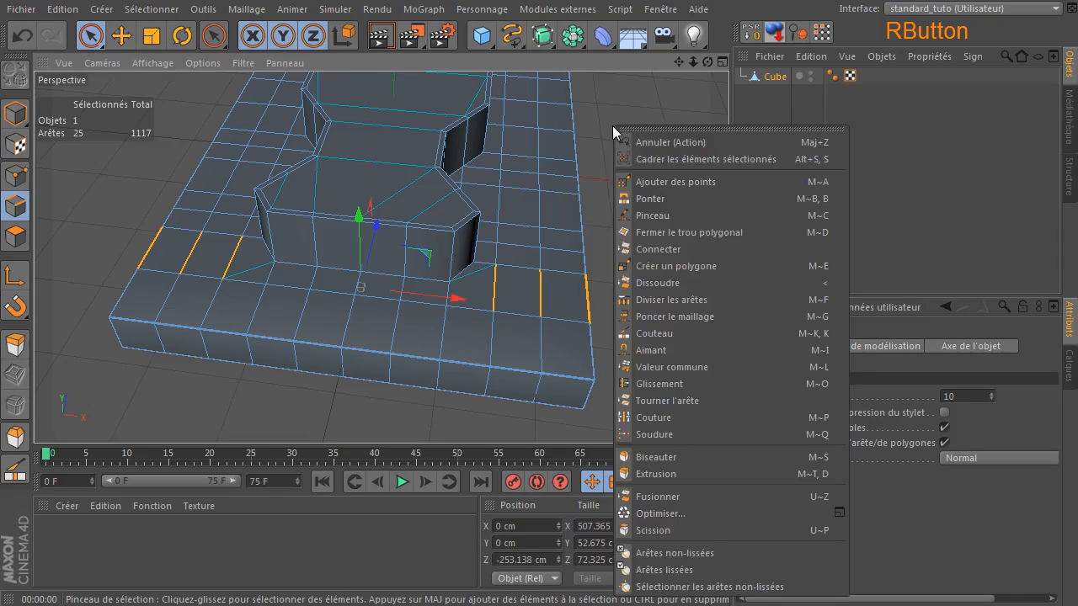
{"action": "left_click", "coordinate": [655, 249]}
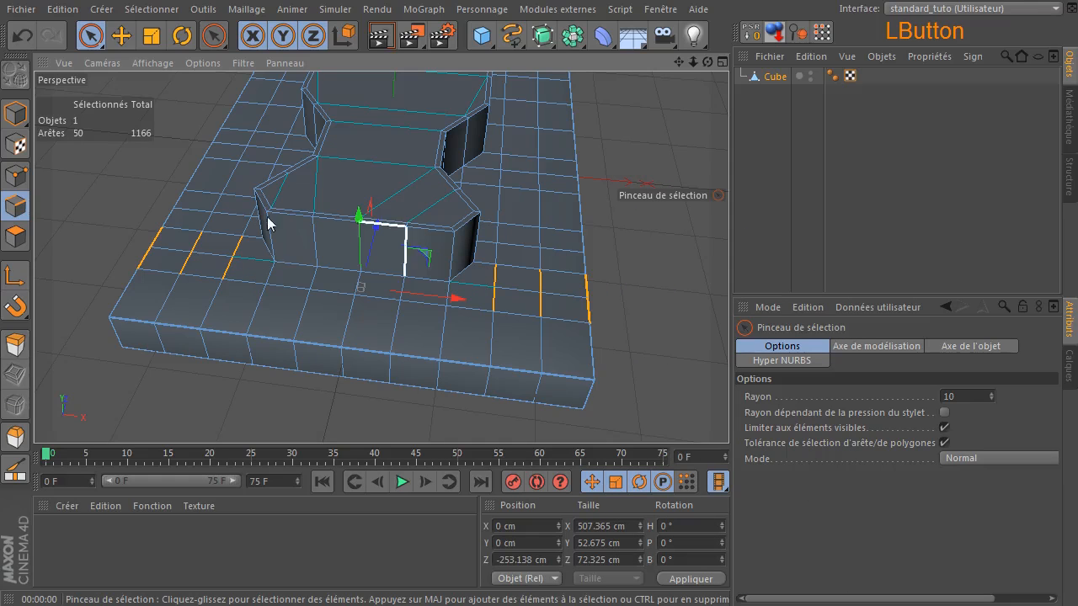
- Knife-cut from each front base corner of the relief's narrow end to the end point of the neighbouring connected slab edge
{"action": "left_click", "coordinate": [15, 237]}
{"action": "left_click", "coordinate": [247, 305]}
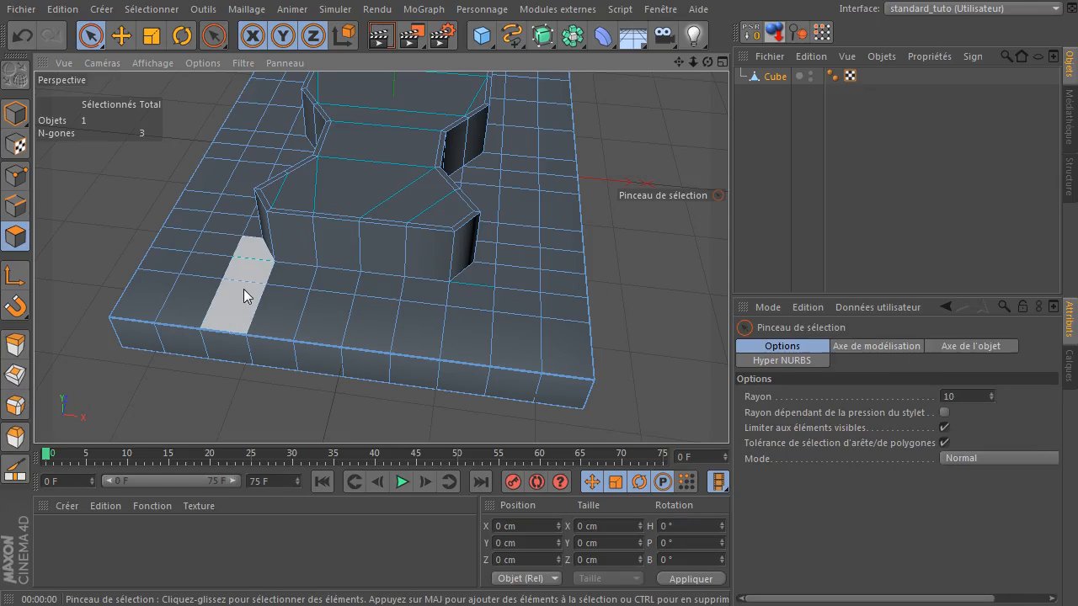
{"action": "key", "text": "k"}
{"action": "scroll", "coordinate": [486, 300], "scroll_direction": "up", "scroll_amount": 5}
{"action": "left_click_drag", "start_coordinate": [498, 281], "coordinate": [412, 270]}
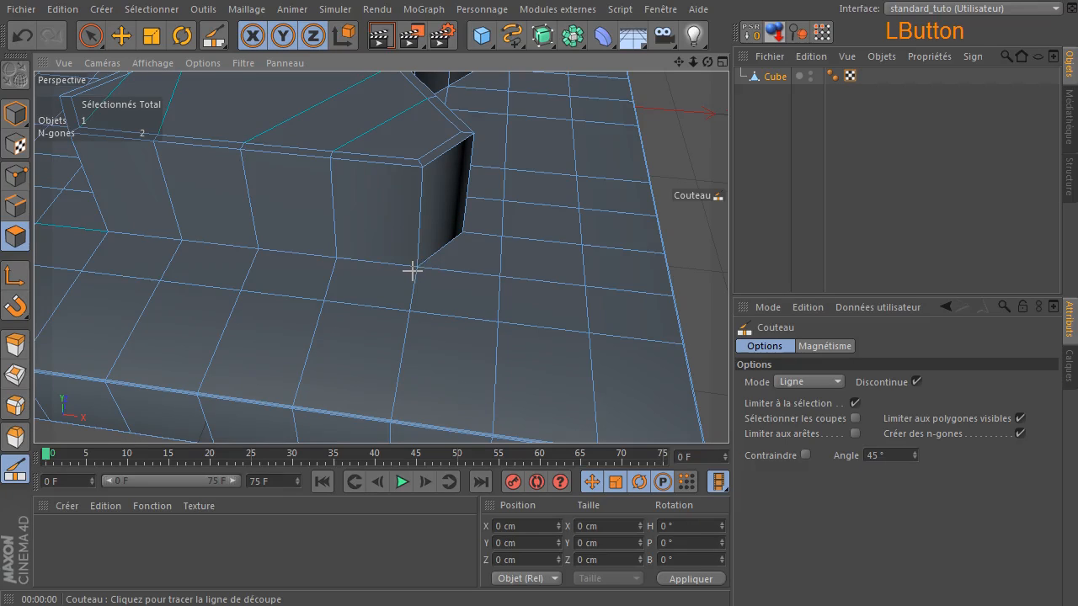
{"action": "left_click_drag", "start_coordinate": [679, 63], "coordinate": [977, 114]}
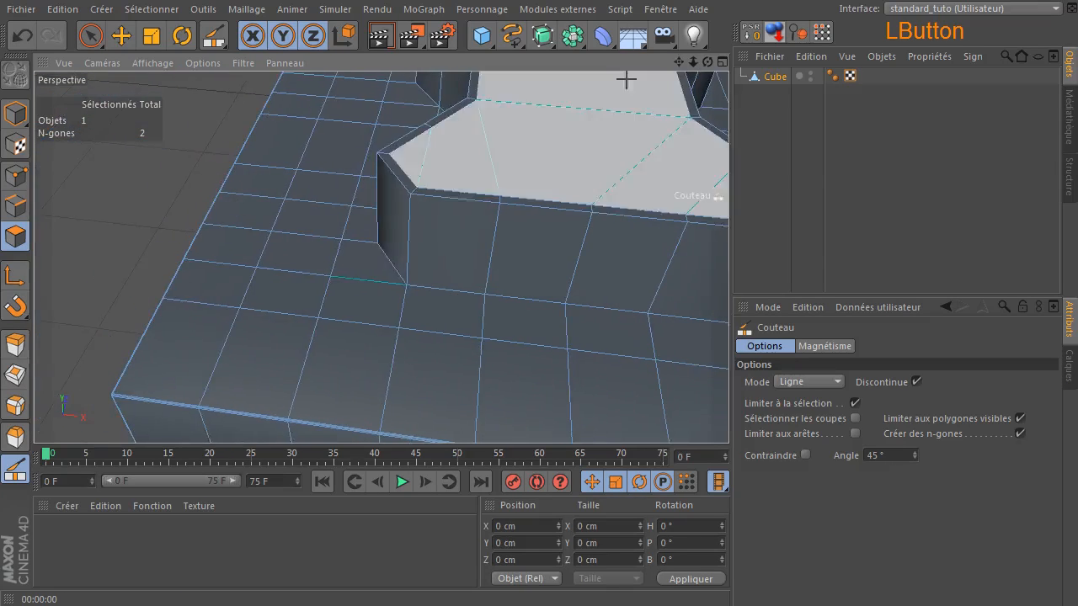
{"action": "left_click", "coordinate": [331, 271]}
{"action": "left_click_drag", "start_coordinate": [404, 284], "coordinate": [511, 173]}
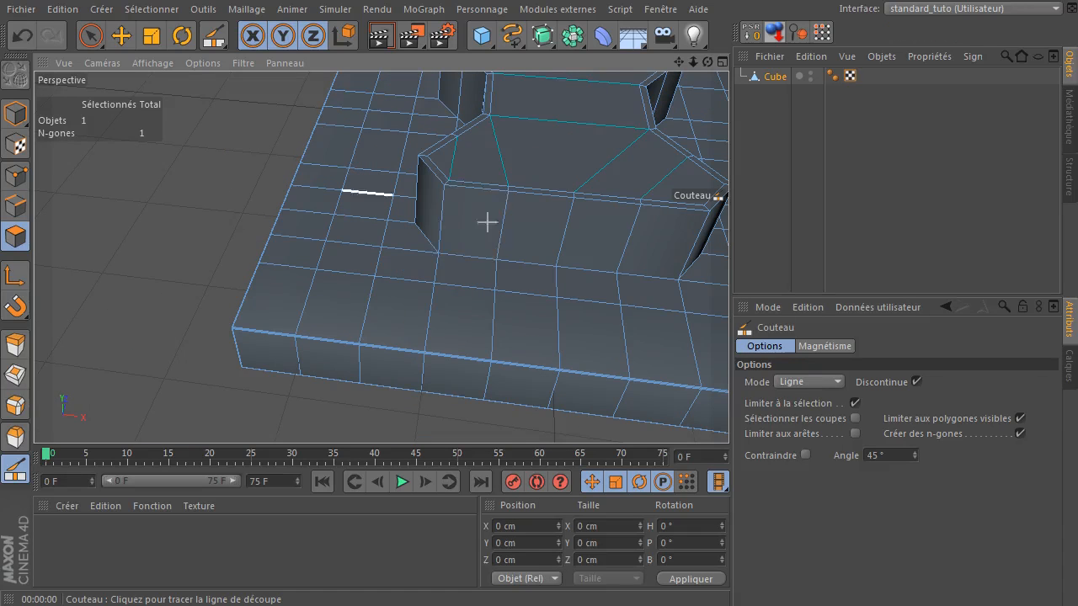
- Connect the two facing points on the relief's top face where the waist meets the wide section
{"action": "left_click_drag", "start_coordinate": [700, 71], "coordinate": [464, 232]}
{"action": "left_click_drag", "start_coordinate": [706, 61], "coordinate": [409, 260]}
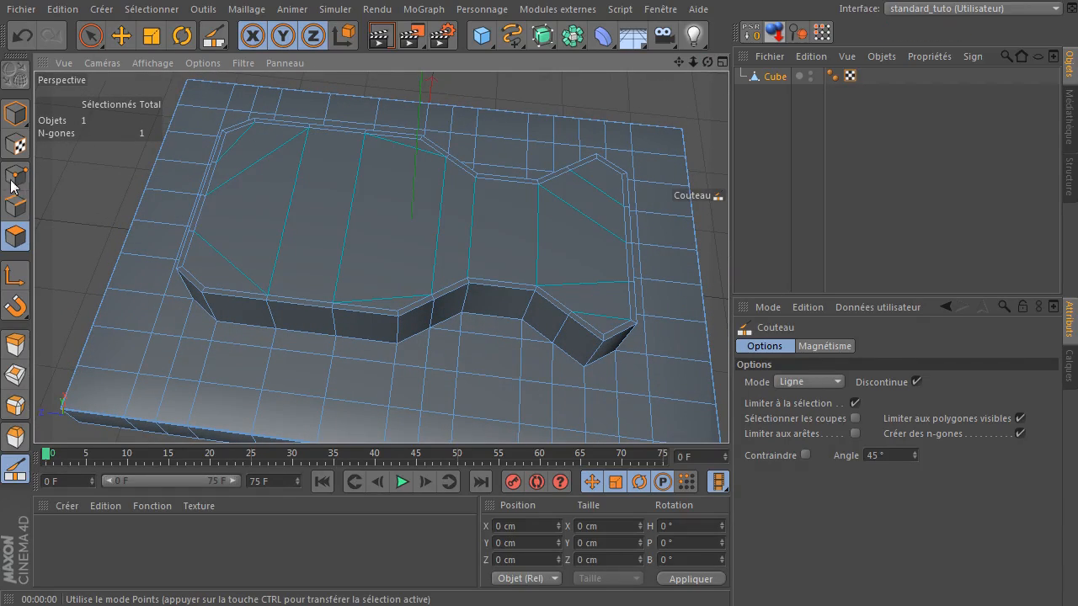
{"action": "left_click", "coordinate": [13, 178]}
{"action": "scroll", "coordinate": [252, 224], "scroll_direction": "up", "scroll_amount": 4}
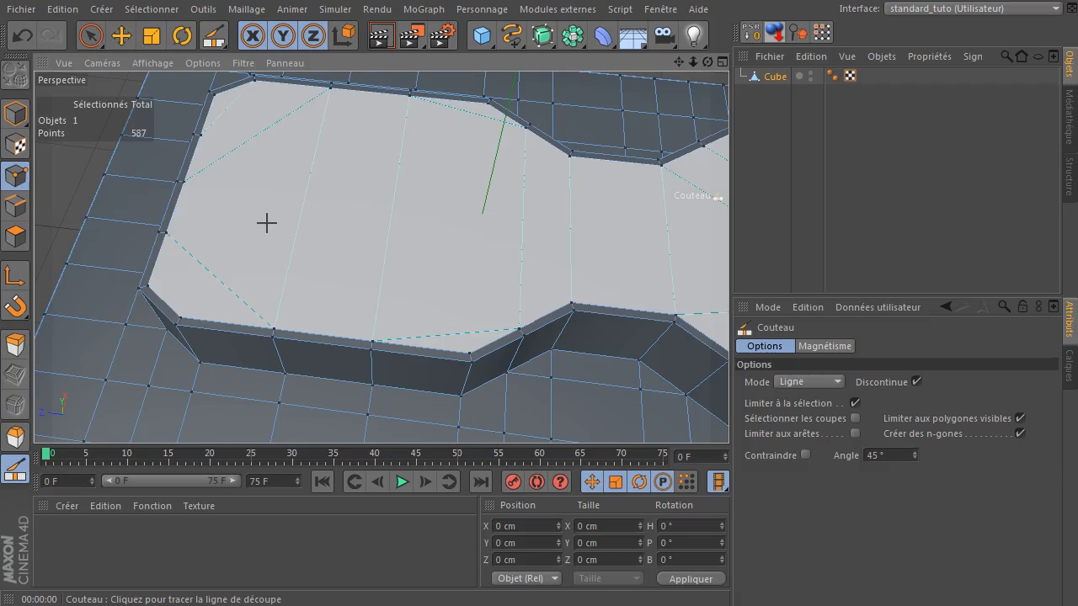
{"action": "left_click_drag", "start_coordinate": [677, 62], "coordinate": [380, 252]}
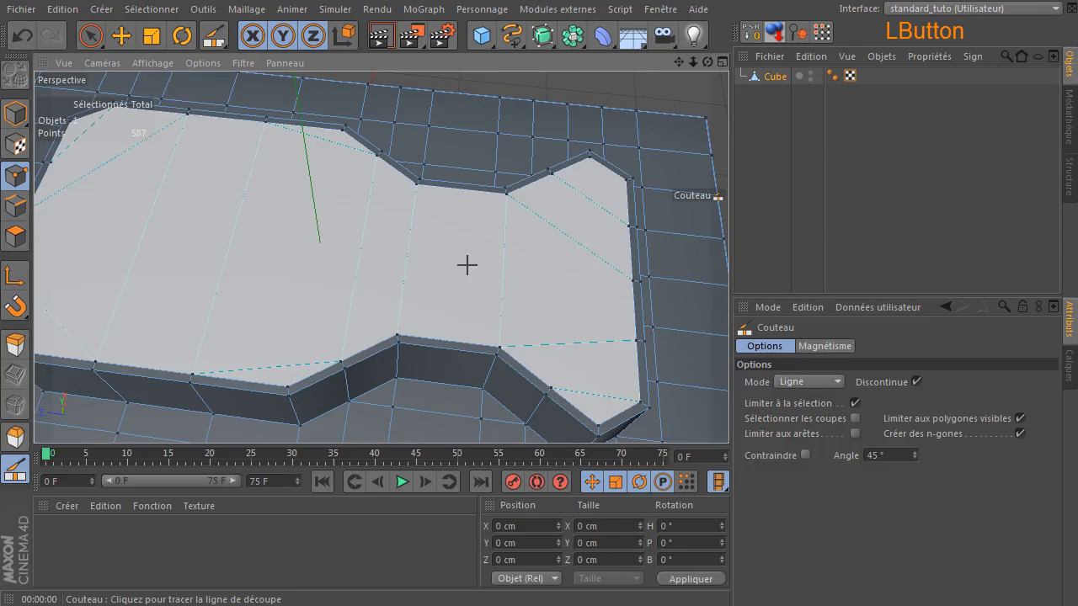
{"action": "left_click", "coordinate": [91, 37]}
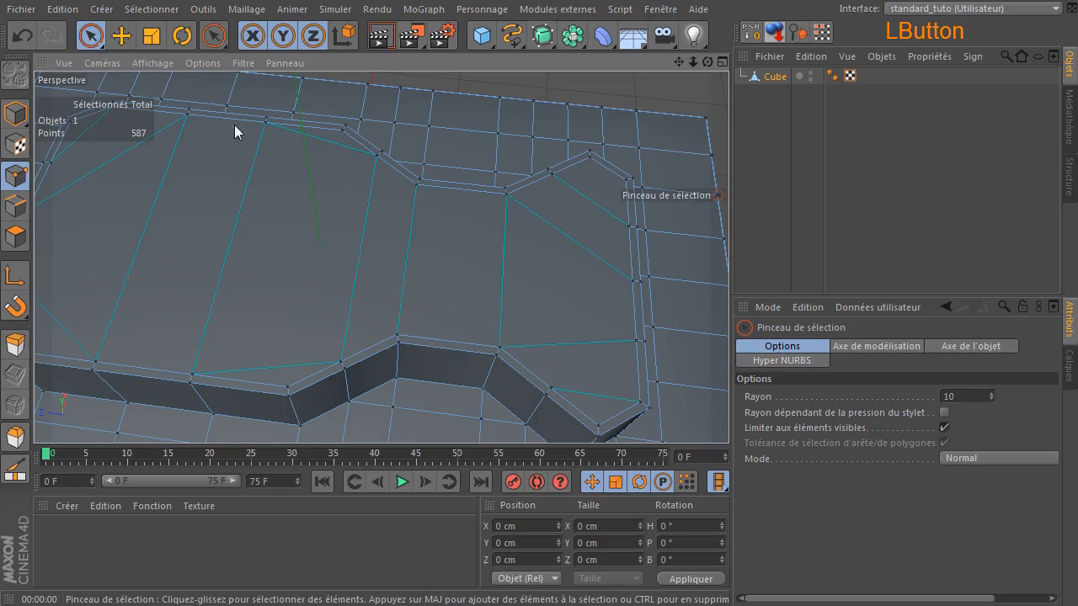
{"action": "left_click", "coordinate": [414, 195]}
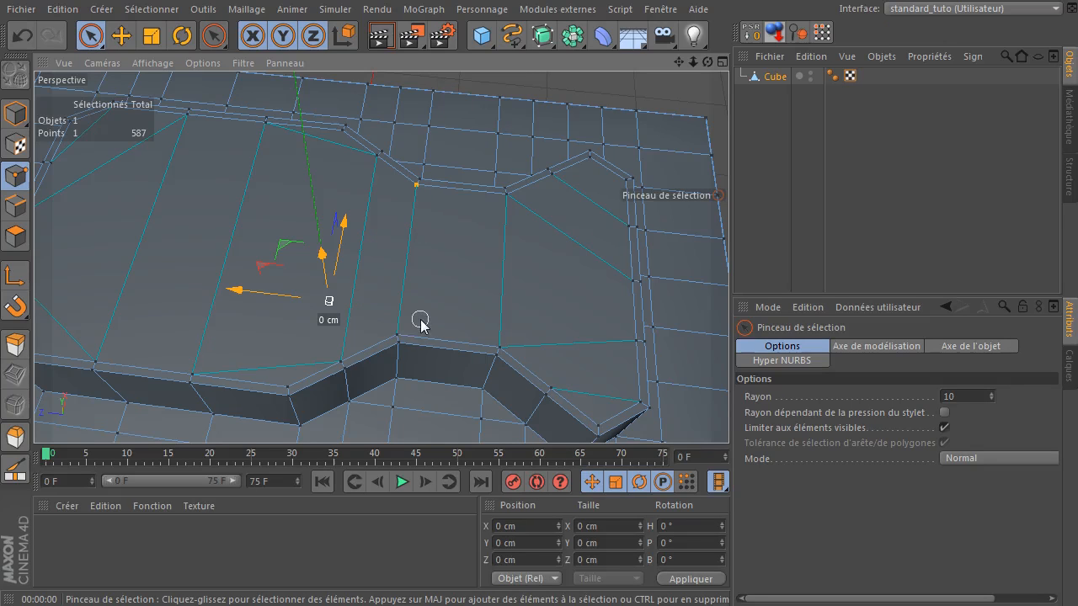
{"action": "left_click", "coordinate": [394, 335], "text": "shift"}
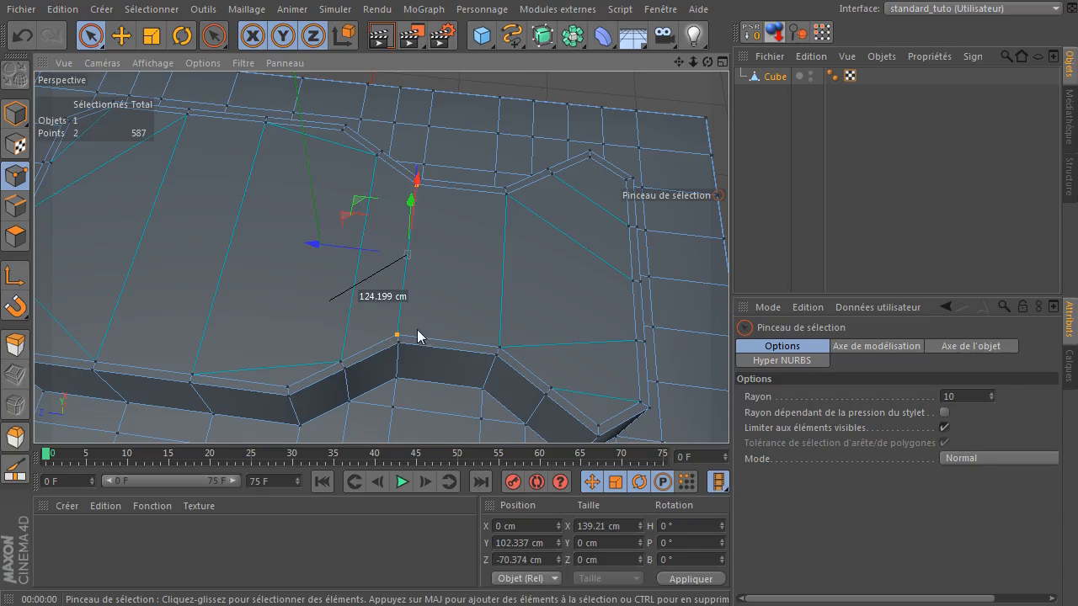
{"action": "right_click", "coordinate": [441, 107]}
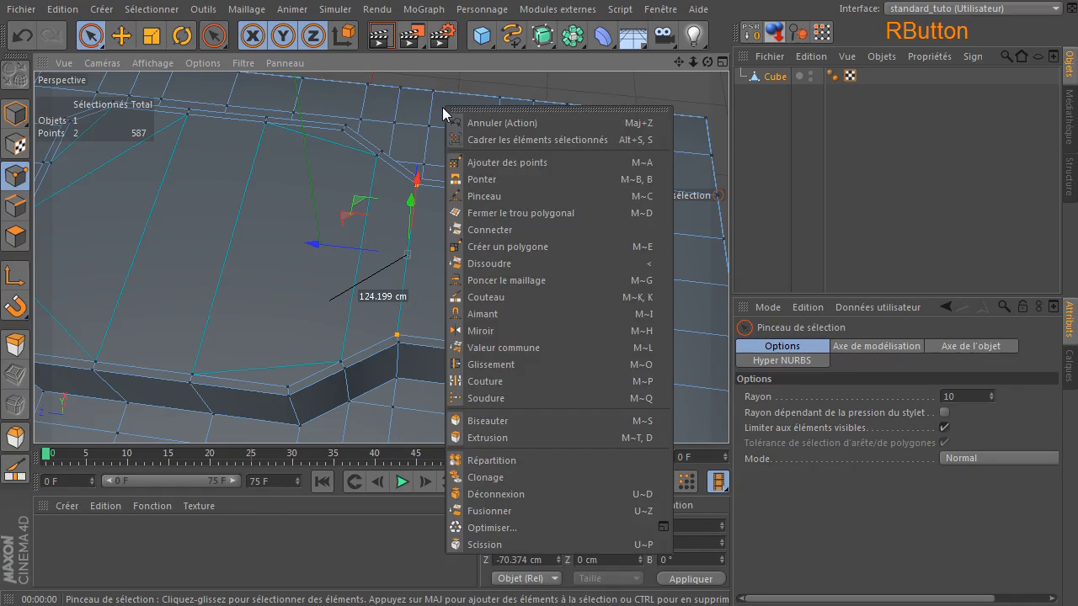
{"action": "left_click", "coordinate": [512, 231]}
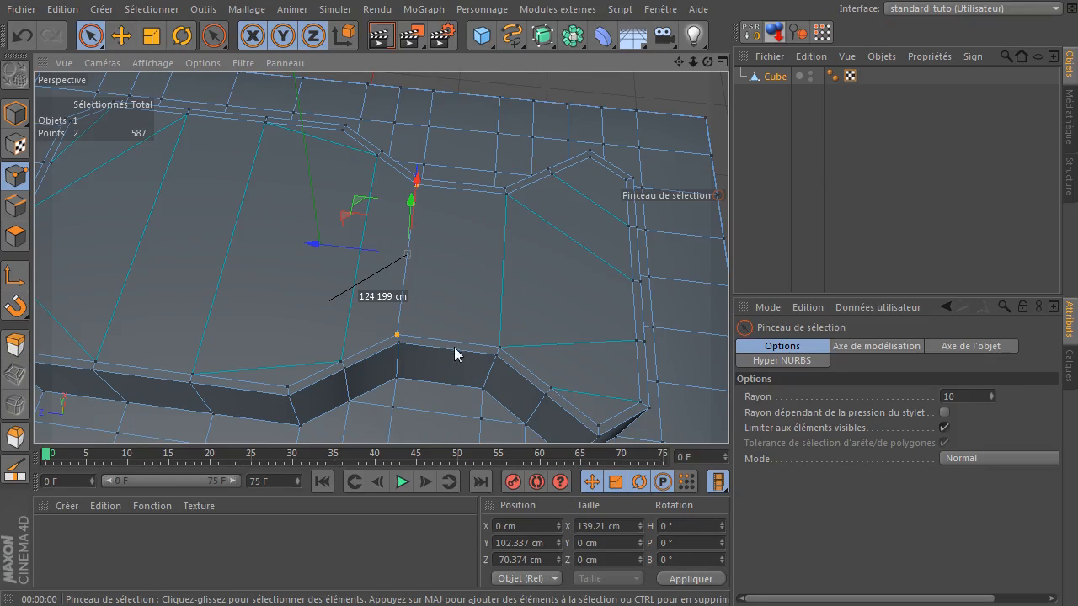
{"action": "left_click", "coordinate": [613, 87]}
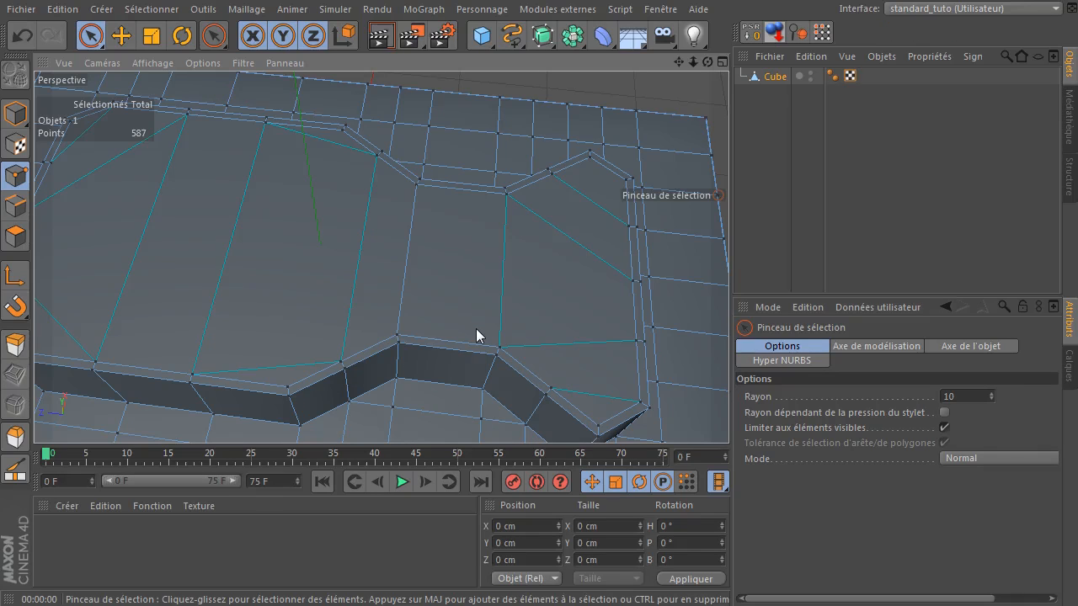
- Knife-cut across the top face between the facing points at the waist's narrow-section end and between those midway along the wide section's slanted sides
{"action": "key", "text": "k"}
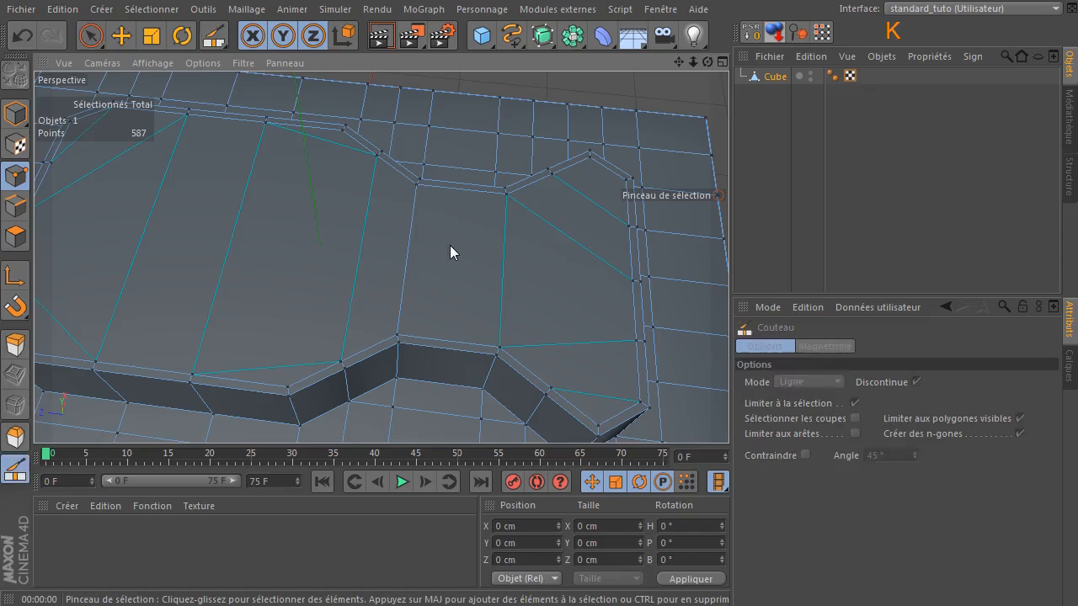
{"action": "left_click", "coordinate": [15, 237]}
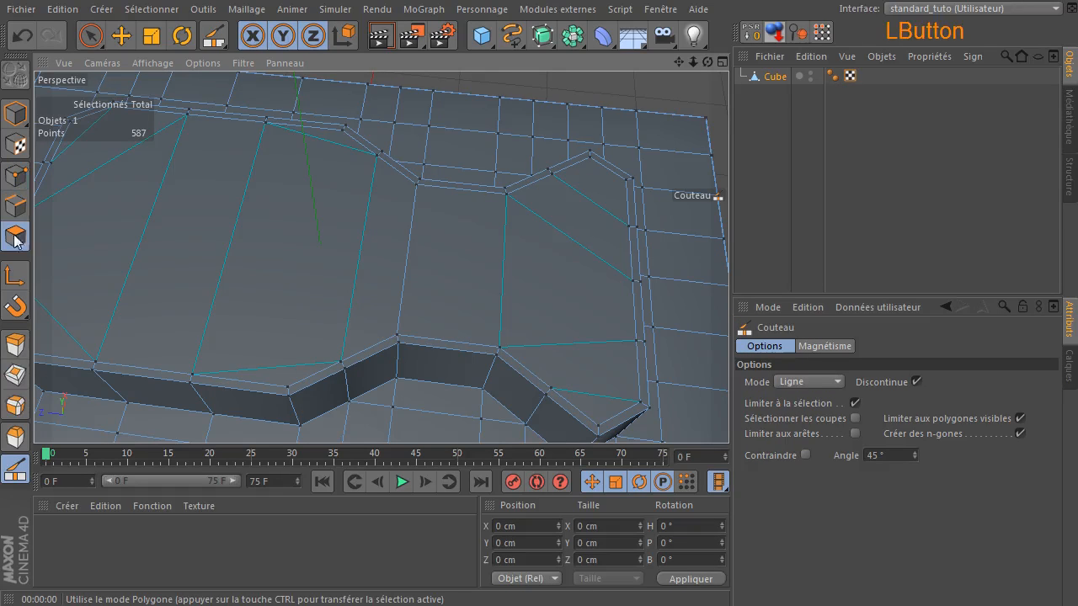
{"action": "left_click", "coordinate": [506, 195]}
{"action": "left_click", "coordinate": [498, 344]}
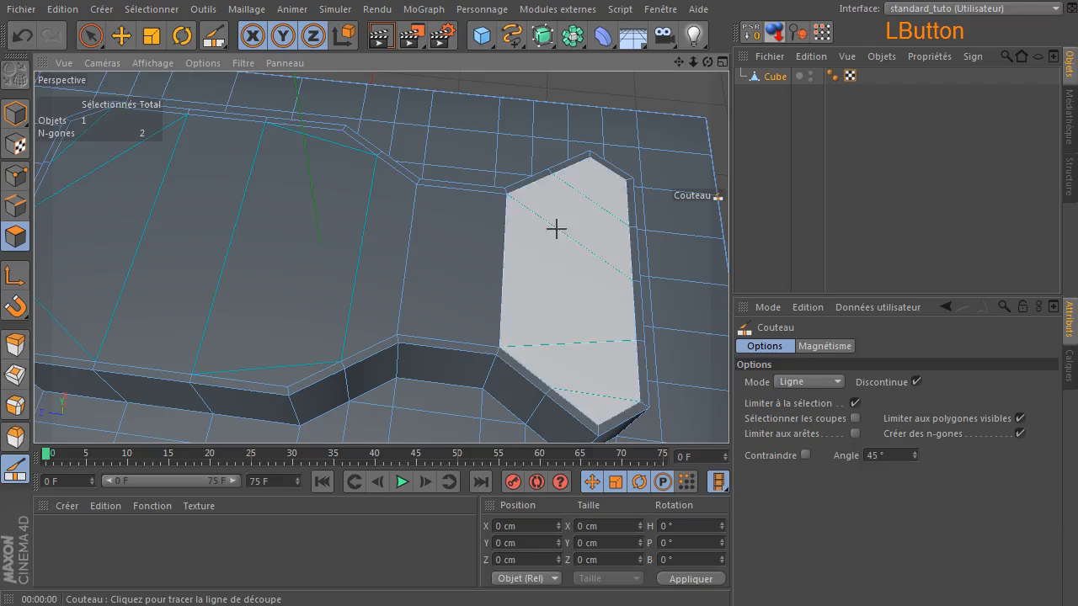
{"action": "left_click", "coordinate": [343, 359]}
{"action": "left_click", "coordinate": [378, 155]}
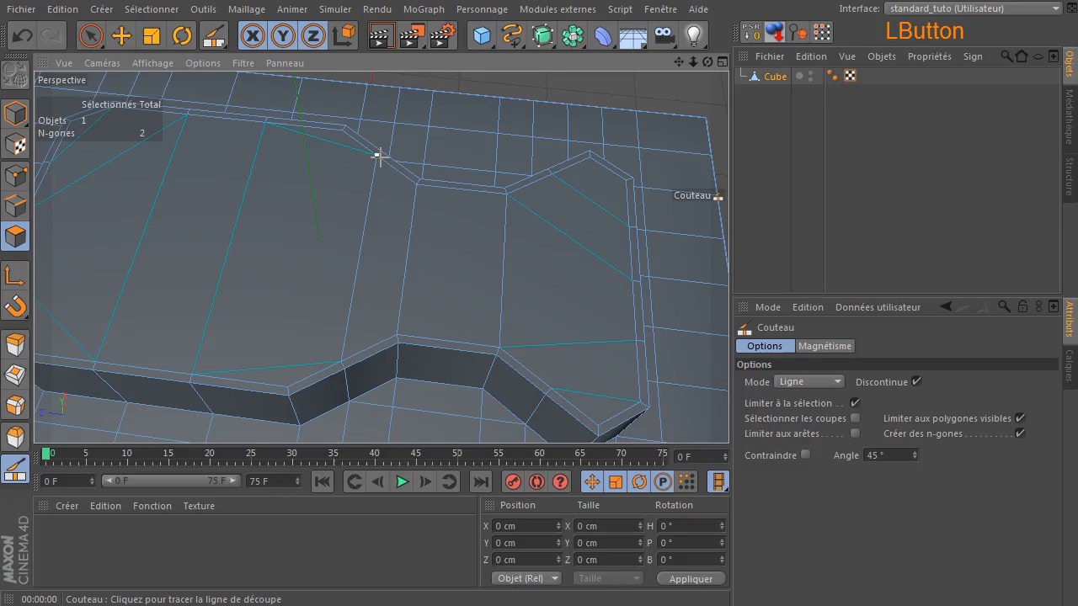
- Knife-cut across the narrow section's top face between its two remaining pairs of facing side points
{"action": "left_click", "coordinate": [554, 179]}
{"action": "left_click", "coordinate": [552, 387]}
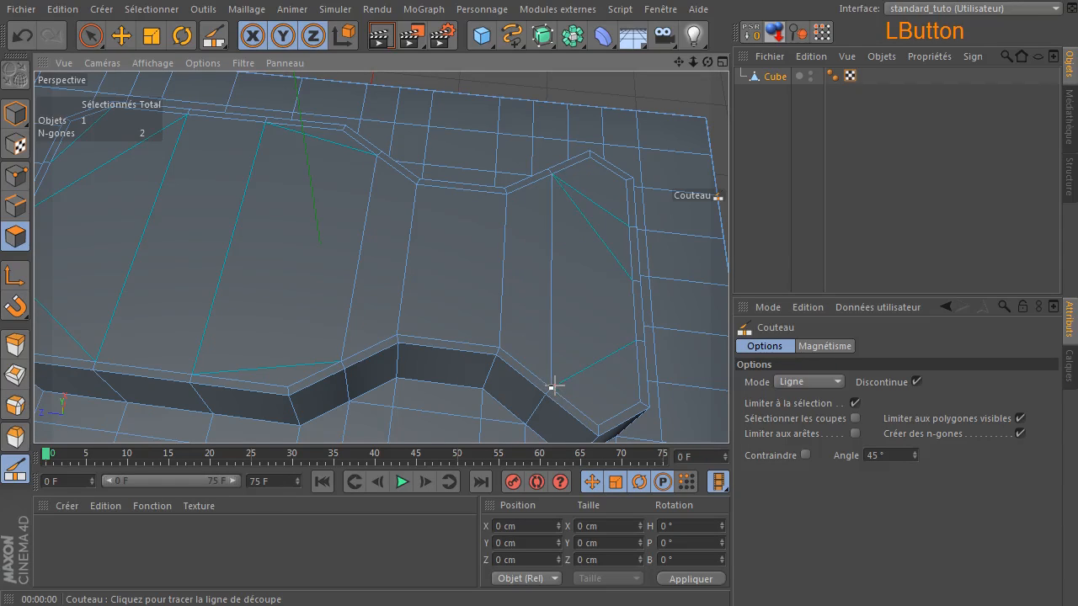
{"action": "left_click", "coordinate": [597, 421]}
{"action": "left_click", "coordinate": [592, 157]}
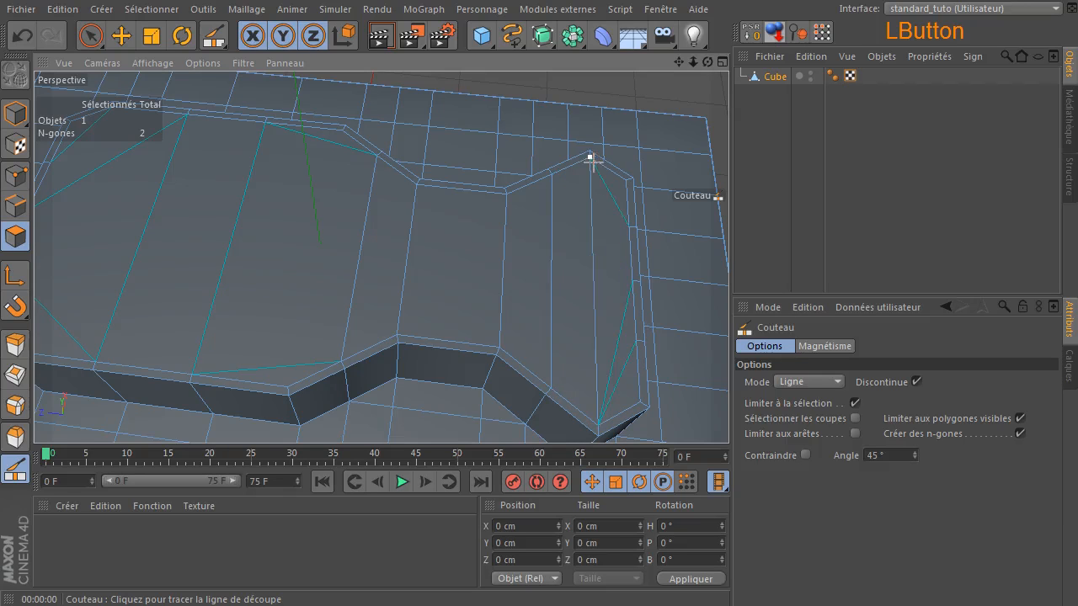
- Knife-cut across the wide section's top face between each remaining pair of facing side points, up to its end corners
{"action": "left_click_drag", "start_coordinate": [679, 64], "coordinate": [411, 254]}
{"action": "left_click", "coordinate": [502, 139]}
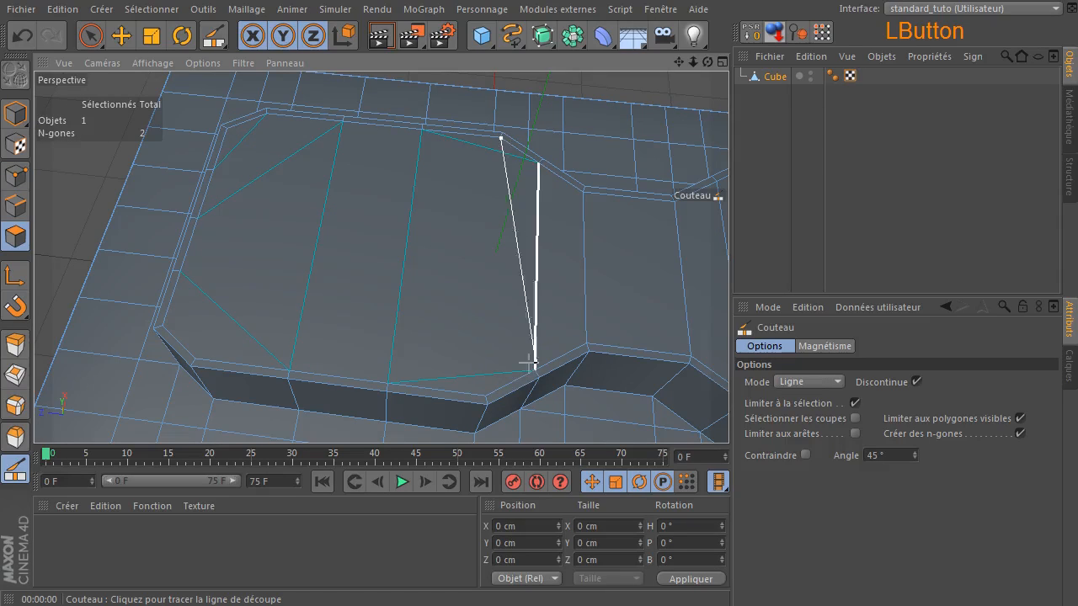
{"action": "left_click", "coordinate": [485, 392]}
{"action": "mouse_move", "coordinate": [388, 384]}
{"action": "left_mouse_down"}
{"action": "mouse_move", "coordinate": [426, 291]}
{"action": "mouse_move", "coordinate": [423, 128]}
{"action": "mouse_move", "coordinate": [362, 128]}
{"action": "mouse_move", "coordinate": [357, 219]}
{"action": "mouse_move", "coordinate": [289, 364]}
{"action": "left_mouse_up"}
{"action": "left_click", "coordinate": [195, 358]}
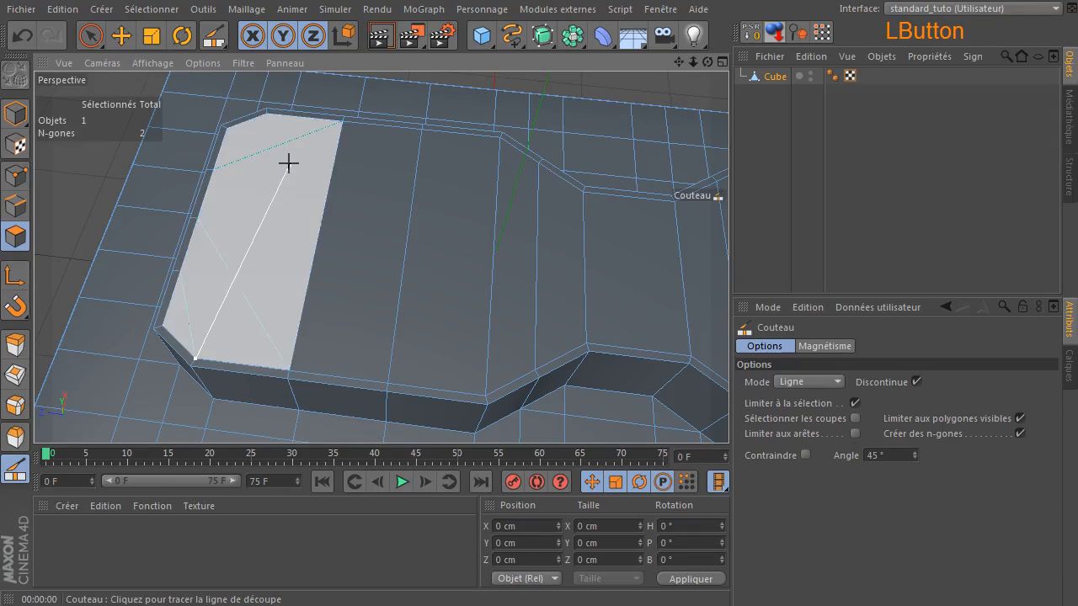
{"action": "left_click_drag", "start_coordinate": [269, 113], "coordinate": [259, 174]}
- Knife-cut three lengthwise lines across the relief's top face, joining the facing points of the narrow end and the wide end
{"action": "scroll", "coordinate": [410, 284], "scroll_direction": "down", "scroll_amount": 3}
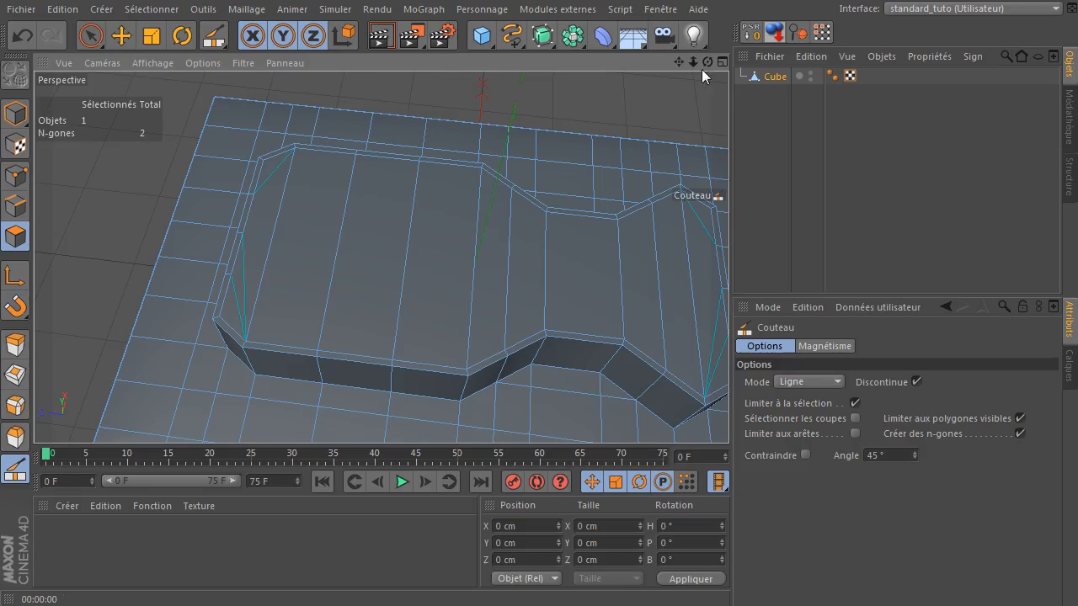
{"action": "left_click_drag", "start_coordinate": [678, 63], "coordinate": [649, 222]}
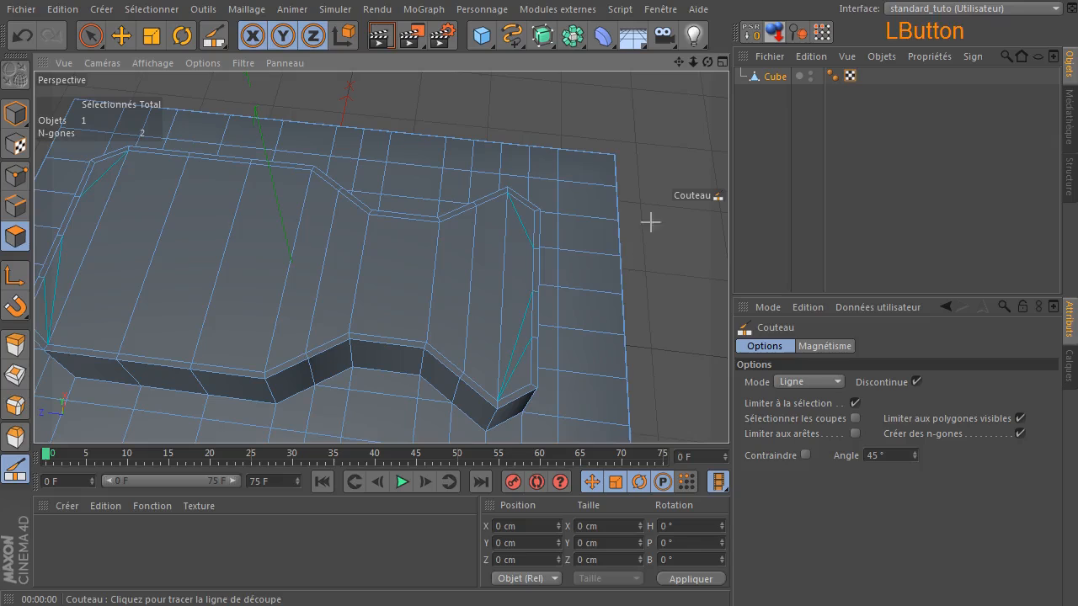
{"action": "left_click_drag", "start_coordinate": [707, 62], "coordinate": [406, 265]}
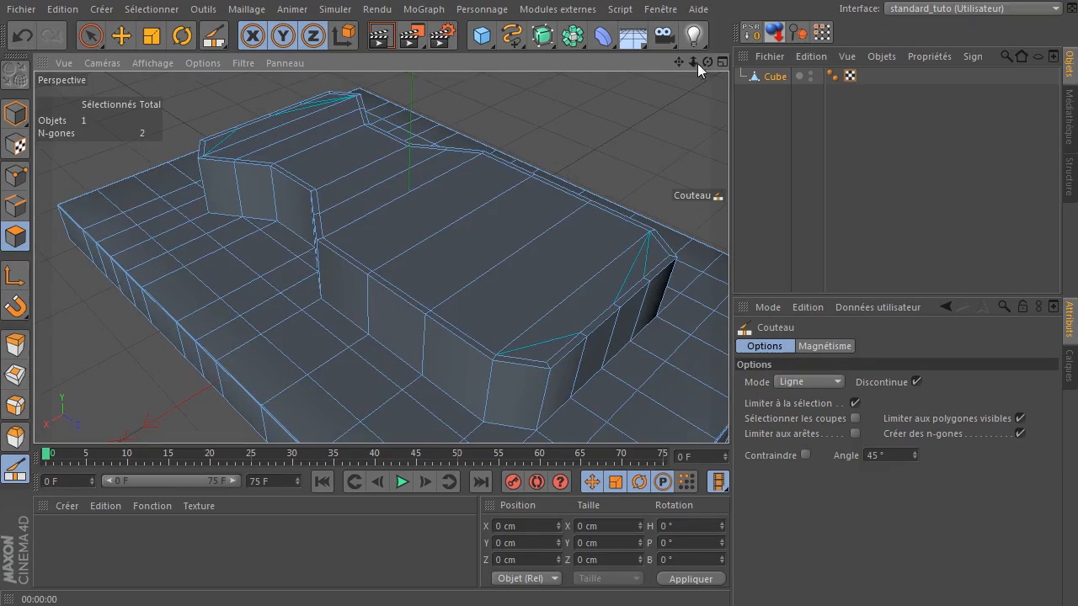
{"action": "left_click_drag", "start_coordinate": [678, 64], "coordinate": [659, 84]}
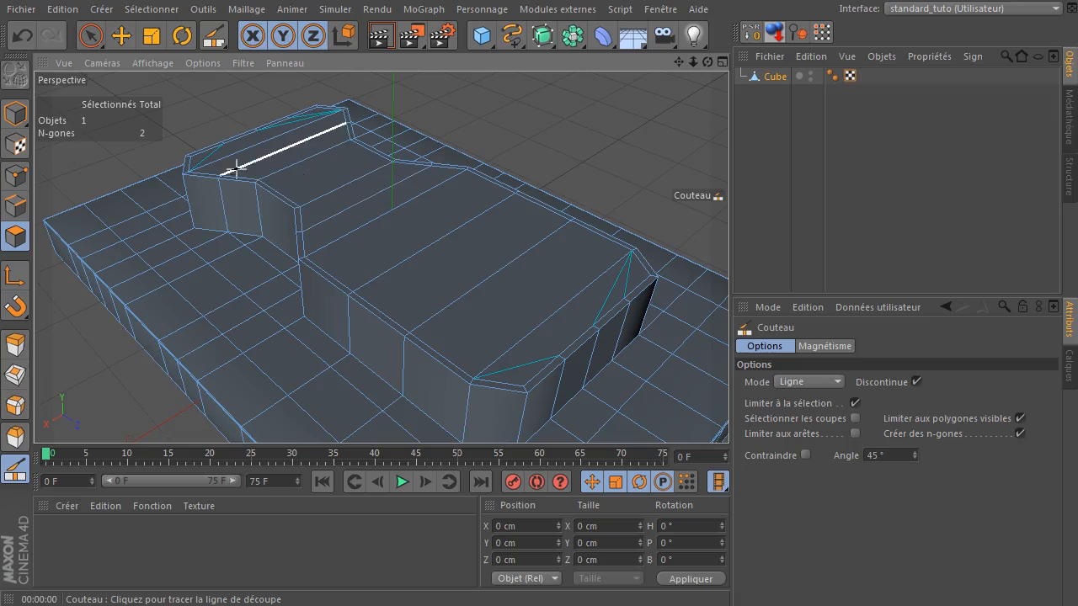
{"action": "left_click_drag", "start_coordinate": [225, 145], "coordinate": [551, 355]}
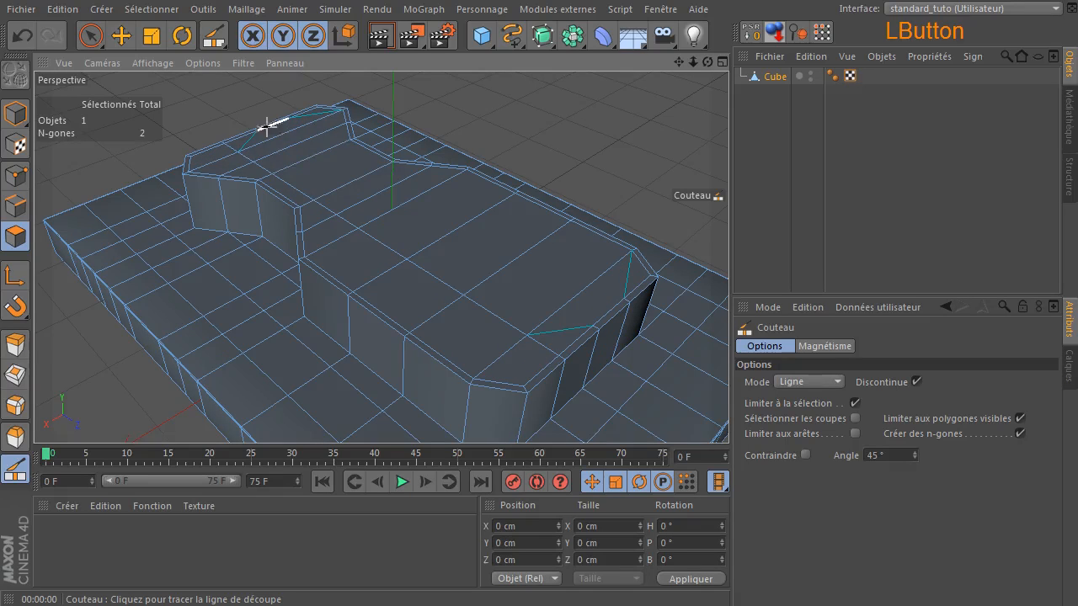
{"action": "left_click_drag", "start_coordinate": [257, 131], "coordinate": [594, 328]}
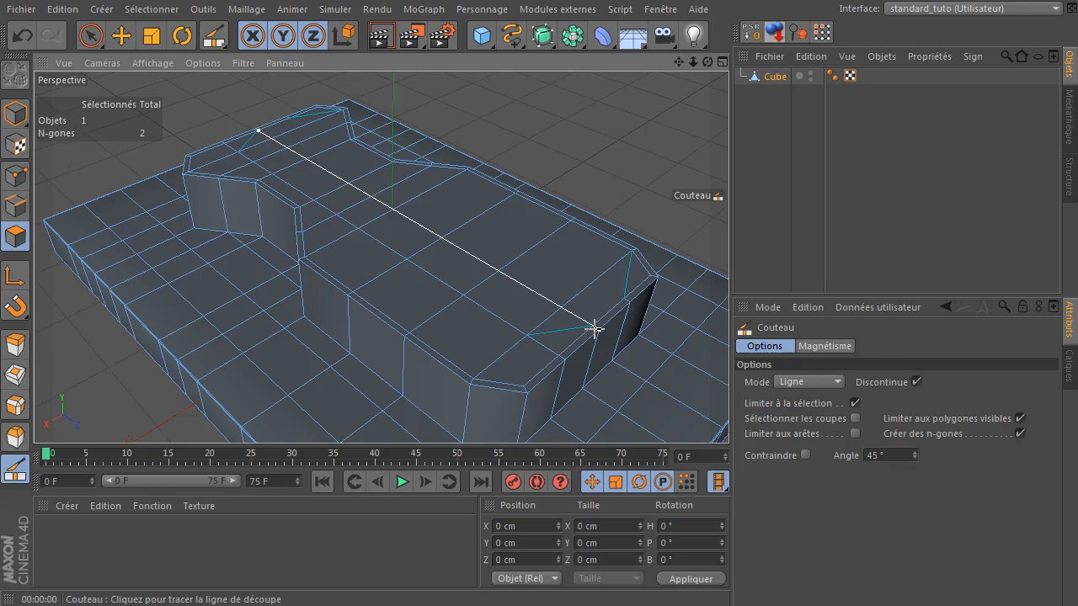
{"action": "left_click", "coordinate": [589, 323]}
{"action": "left_click_drag", "start_coordinate": [289, 119], "coordinate": [618, 295]}
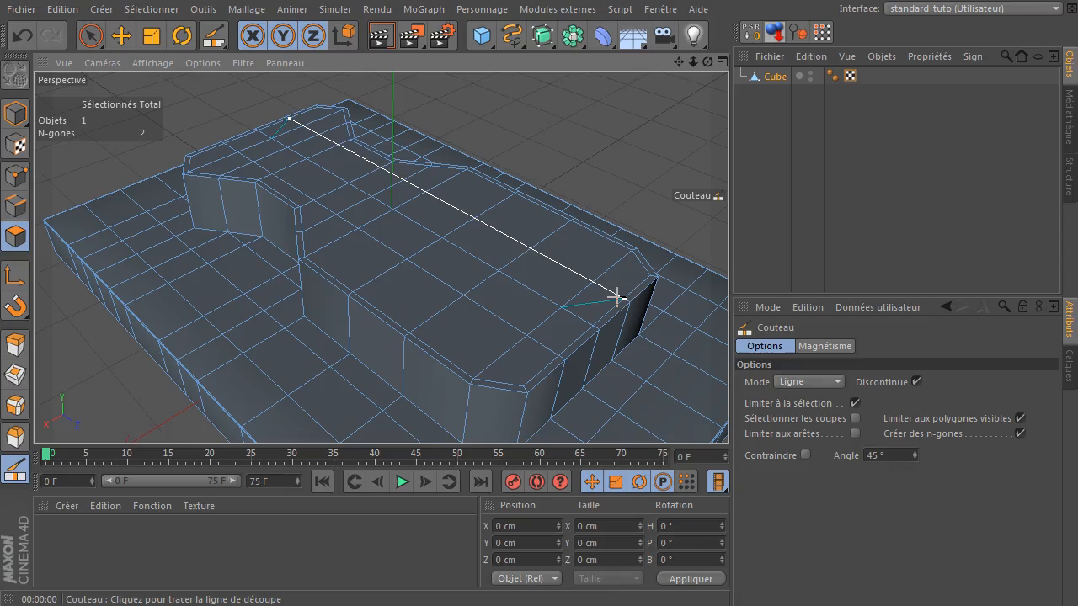
{"action": "left_click", "coordinate": [617, 297]}
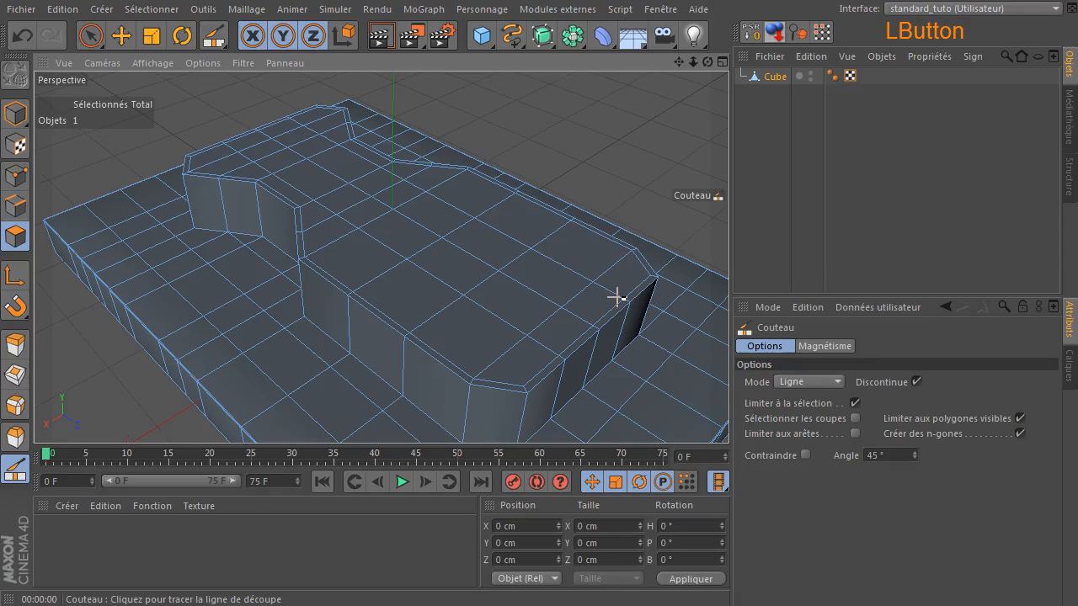
- Deselect the cube in model mode and inspect the finished relief mesh
{"action": "left_click", "coordinate": [15, 114]}
{"action": "left_click", "coordinate": [90, 37]}
{"action": "left_click", "coordinate": [568, 152]}
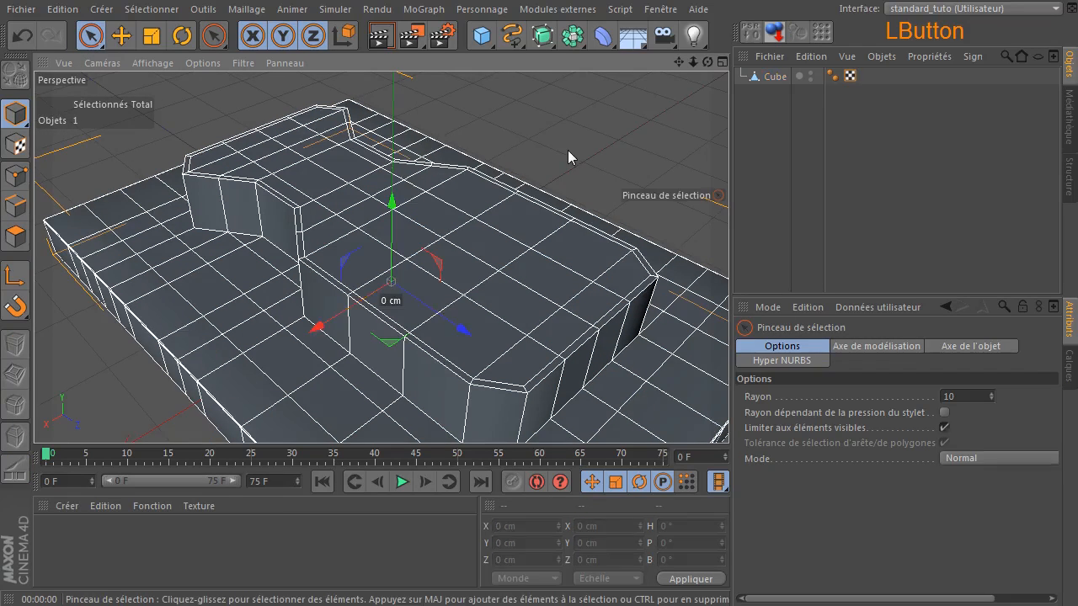
{"action": "left_click_drag", "start_coordinate": [708, 61], "coordinate": [391, 282]}
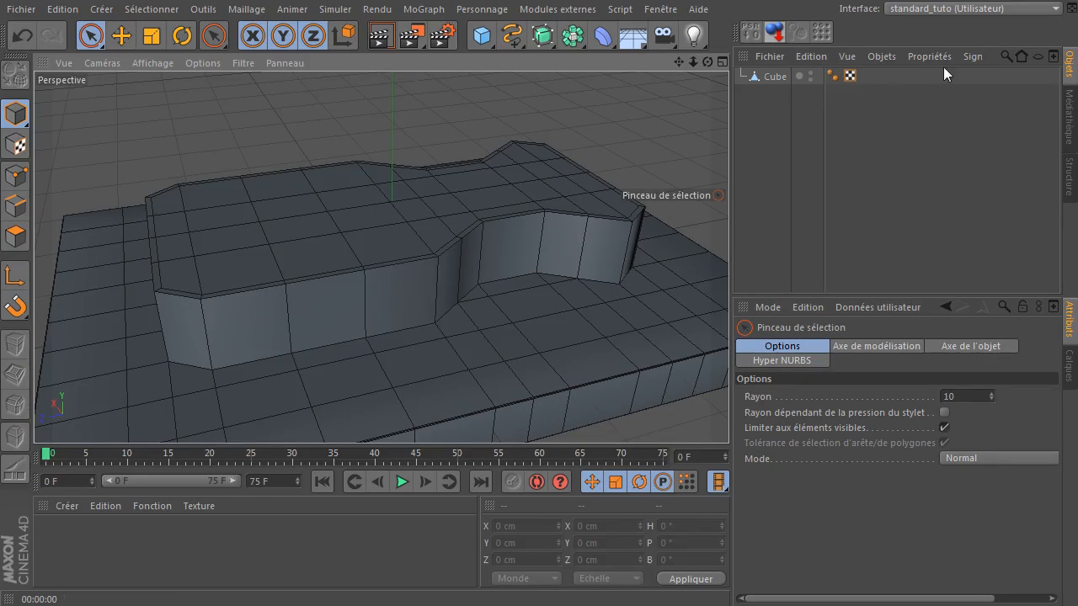
- Switch the interface layout to Modelisation_tuto and select the Cube for editing in point mode
{"action": "left_click", "coordinate": [982, 10]}
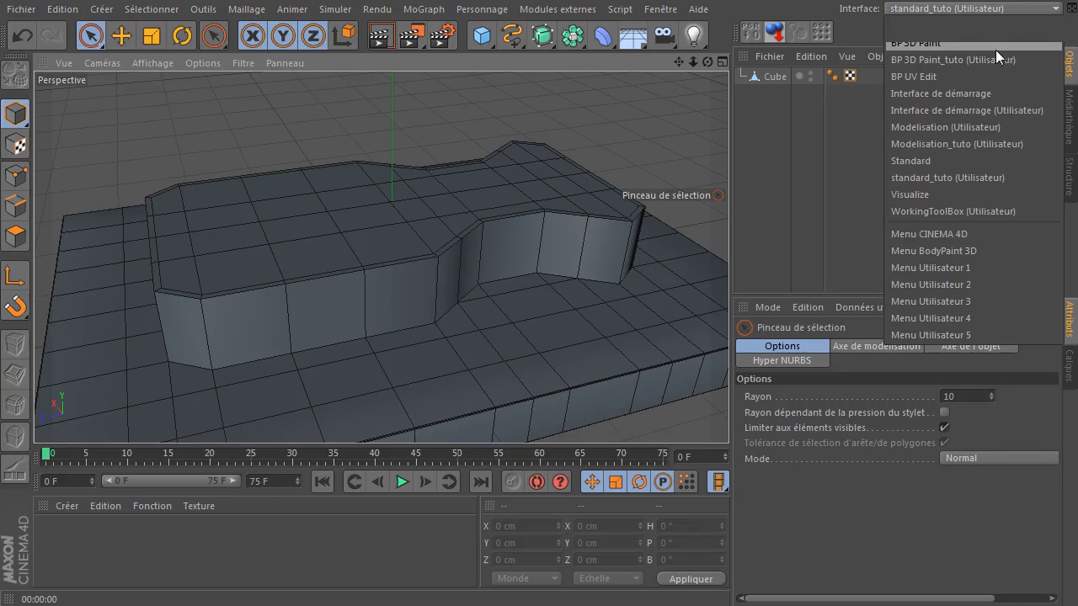
{"action": "left_click", "coordinate": [974, 145]}
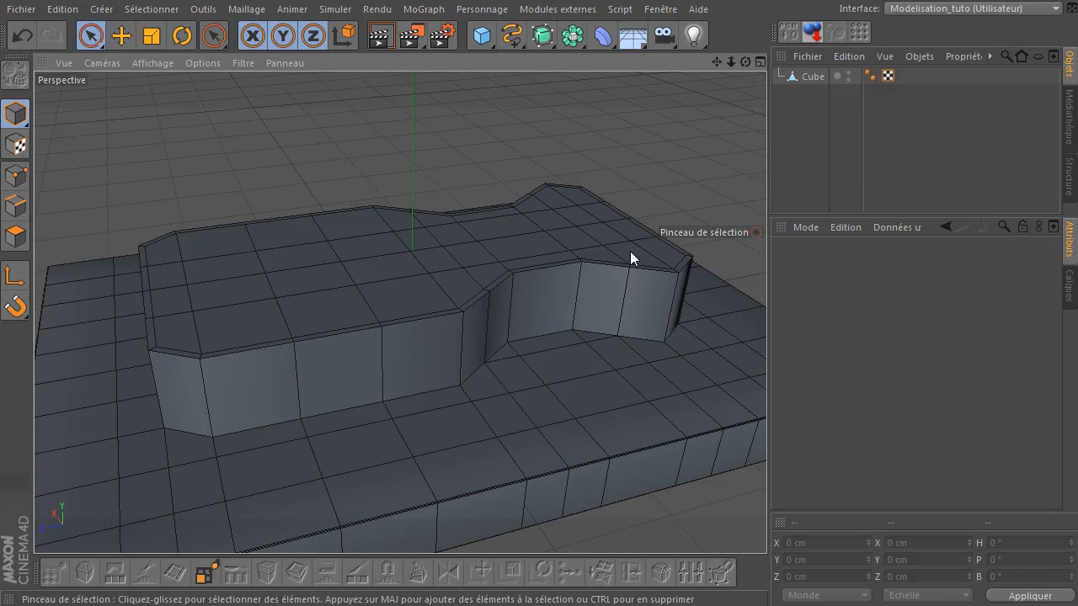
{"action": "left_click", "coordinate": [15, 207]}
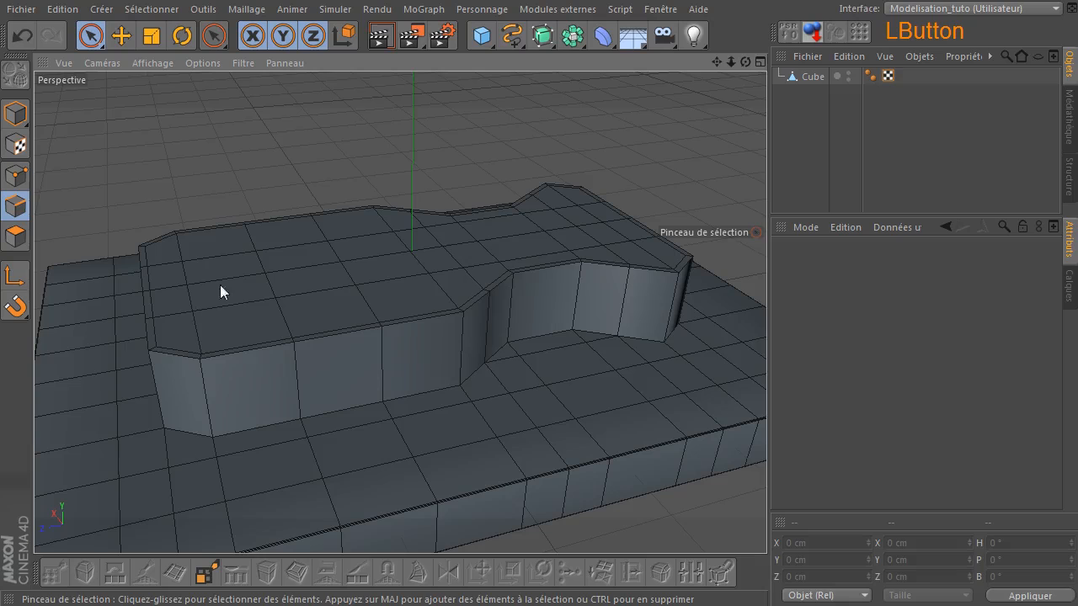
{"action": "left_click", "coordinate": [810, 77]}
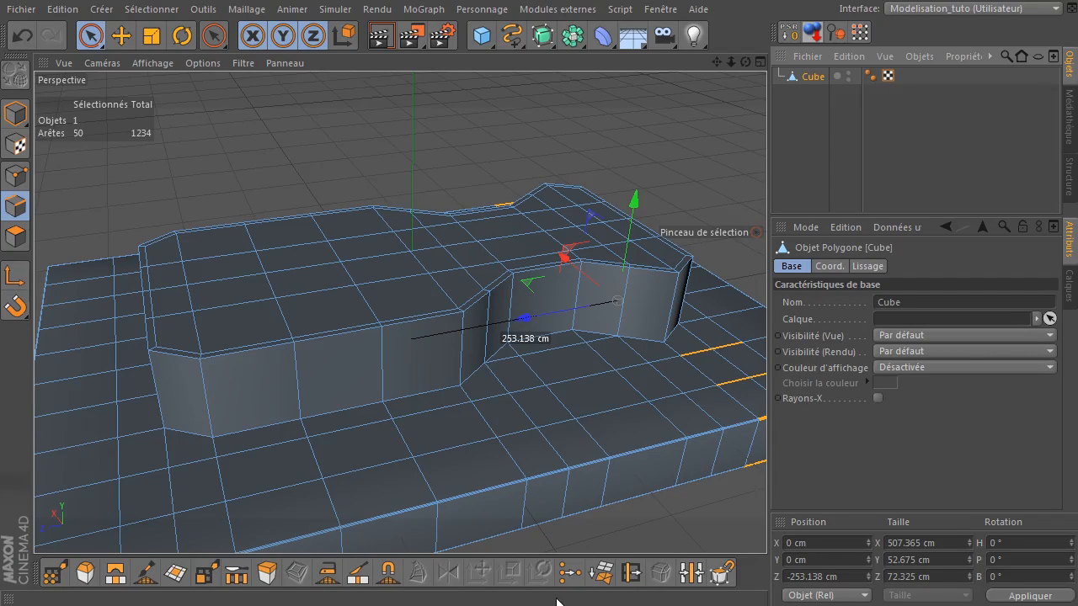
{"action": "left_click", "coordinate": [15, 176]}
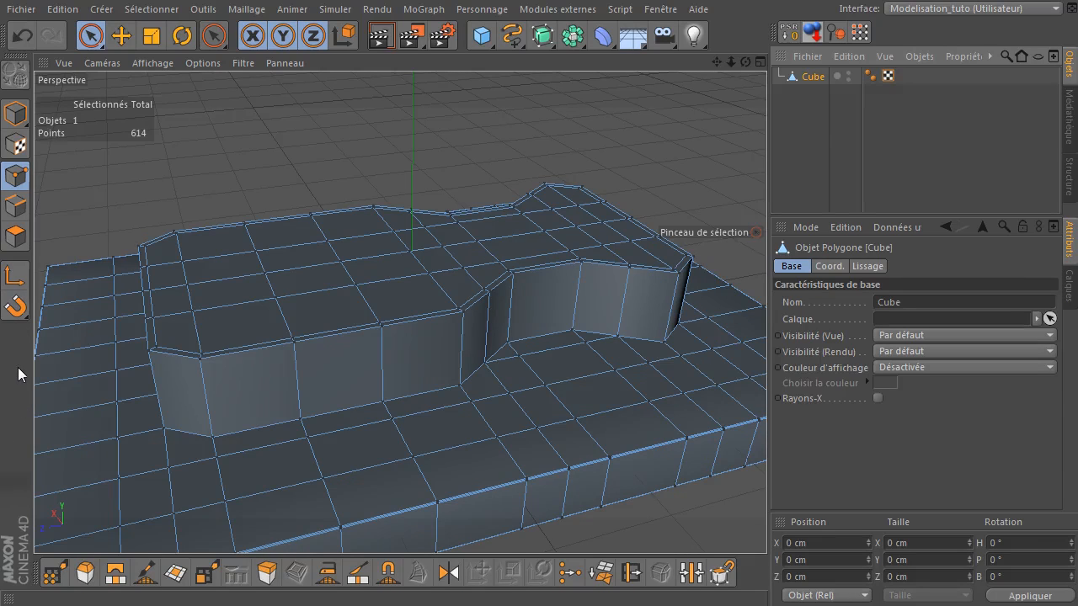
- Examine the modelling commands available in point mode, including the mesh Commands and Conversion groups, and look over the relief
{"action": "right_click", "coordinate": [179, 175]}
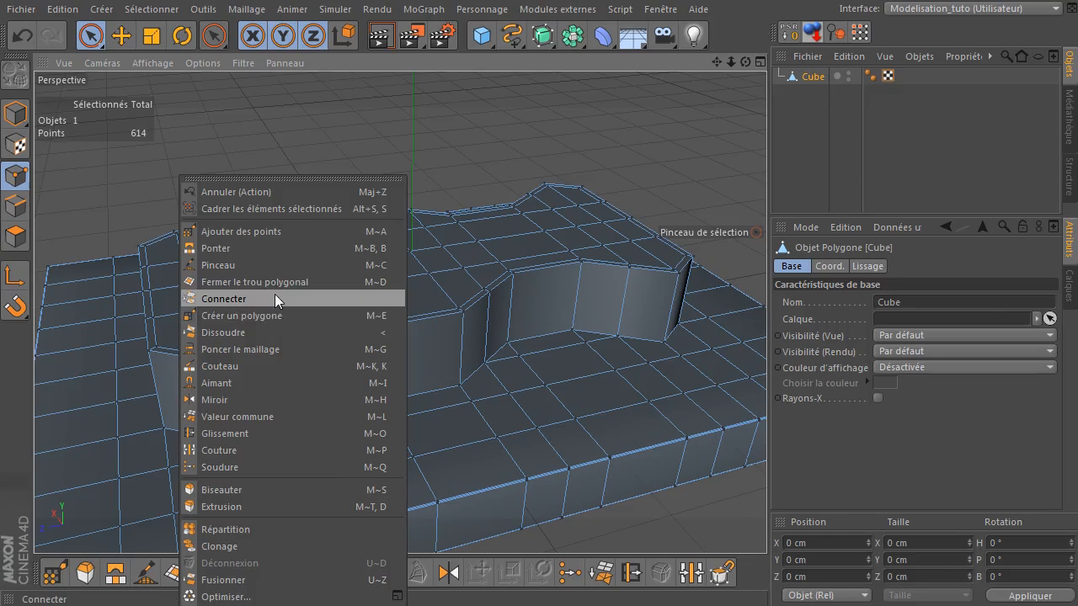
{"action": "left_click", "coordinate": [247, 10]}
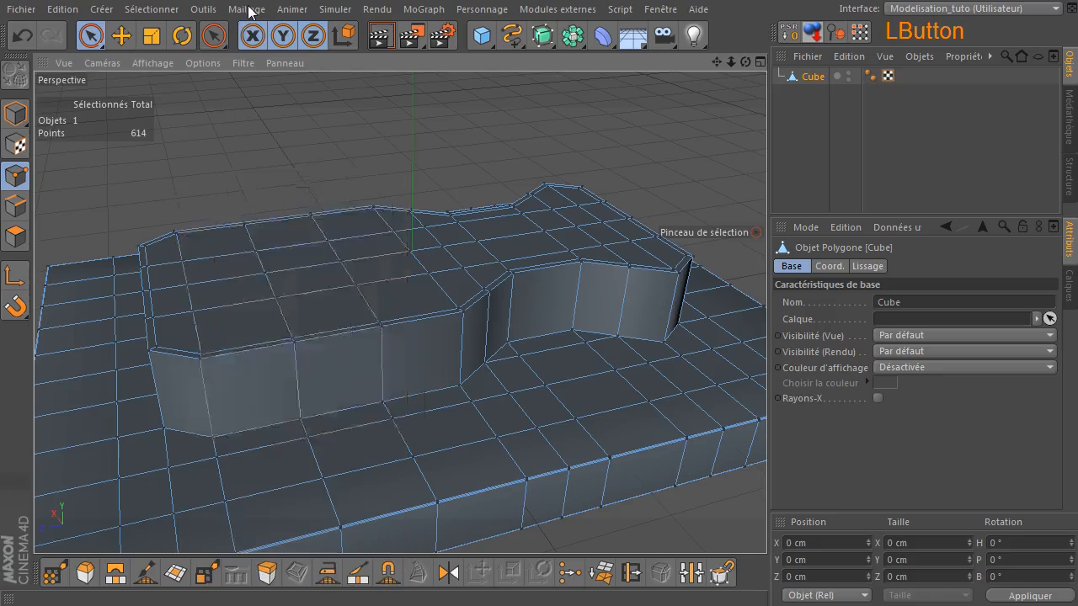
{"action": "left_click", "coordinate": [247, 10]}
{"action": "mouse_move", "coordinate": [272, 76]}
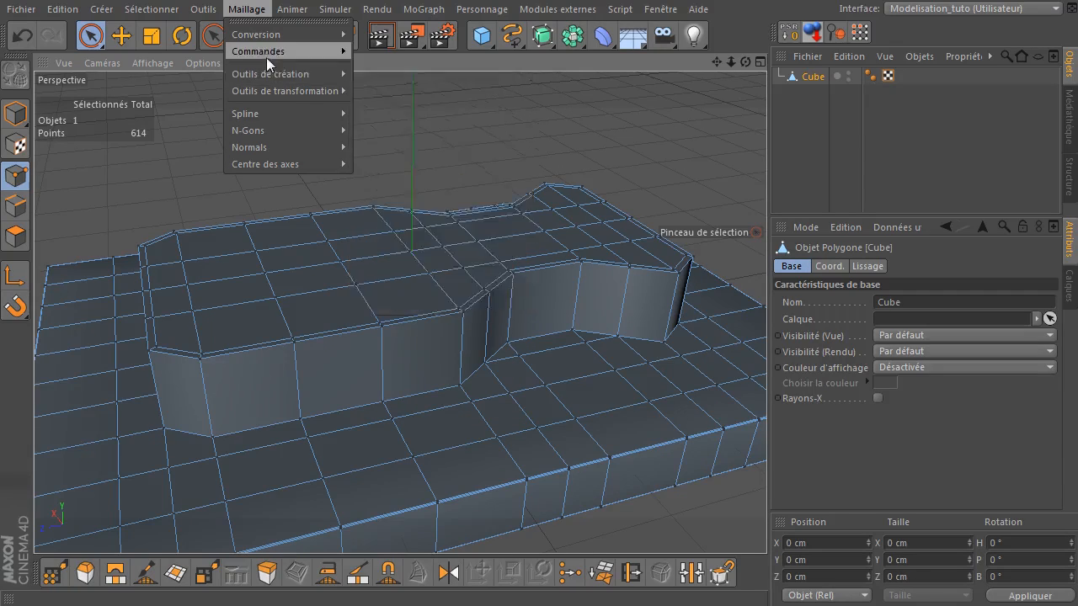
{"action": "mouse_move", "coordinate": [265, 52]}
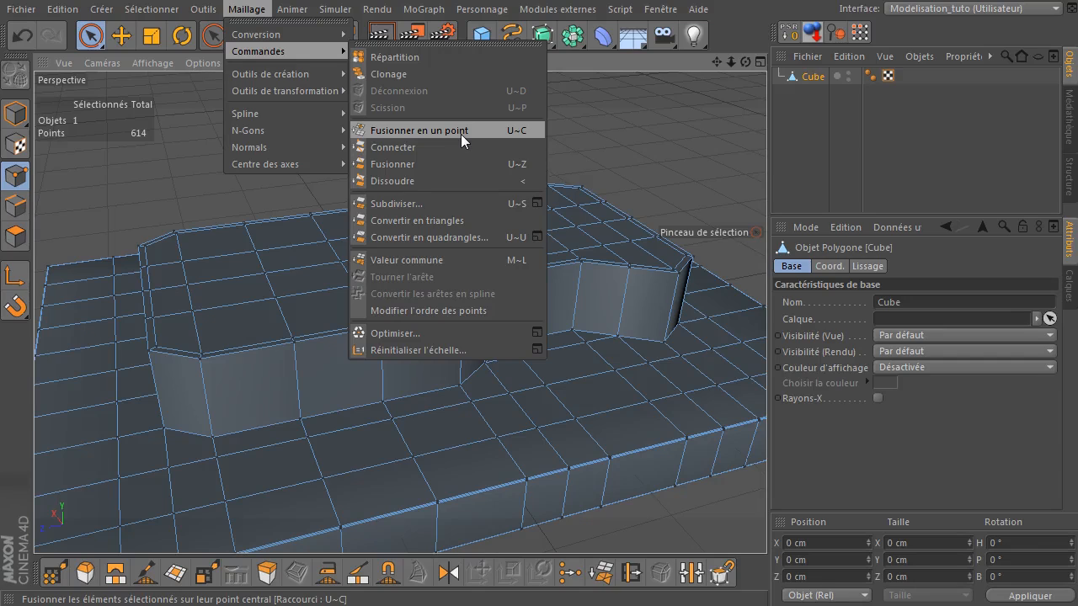
{"action": "left_click", "coordinate": [303, 197]}
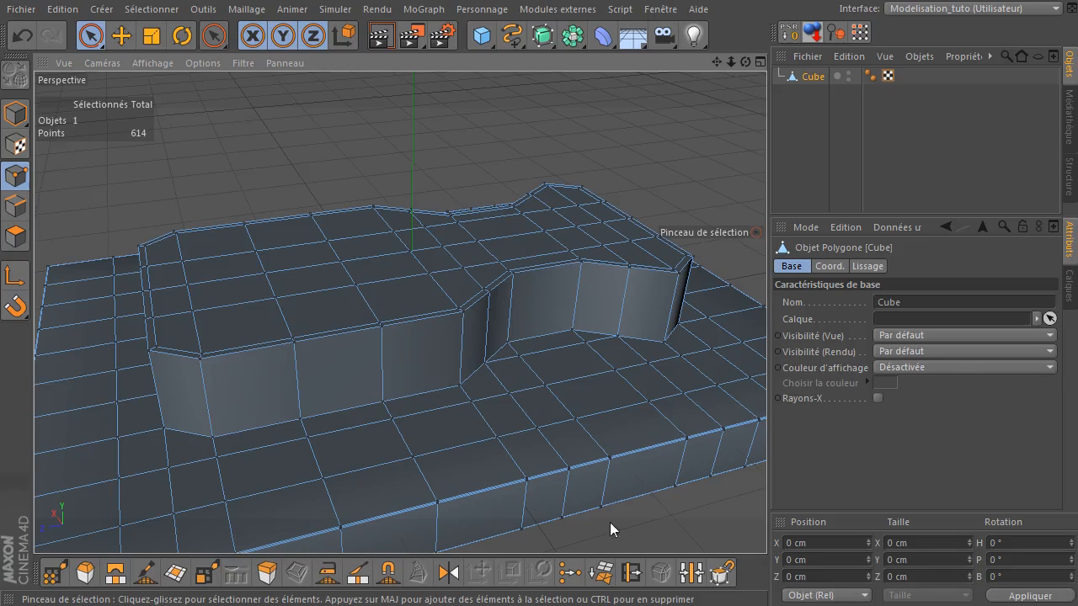
{"action": "left_click_drag", "start_coordinate": [745, 63], "coordinate": [256, 261]}
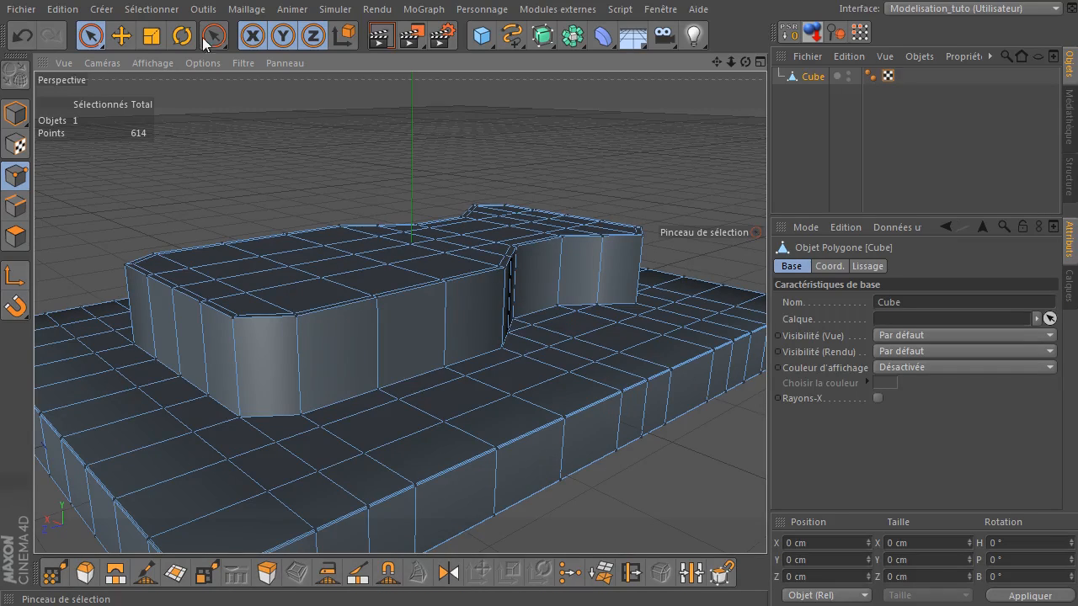
{"action": "left_click", "coordinate": [240, 10]}
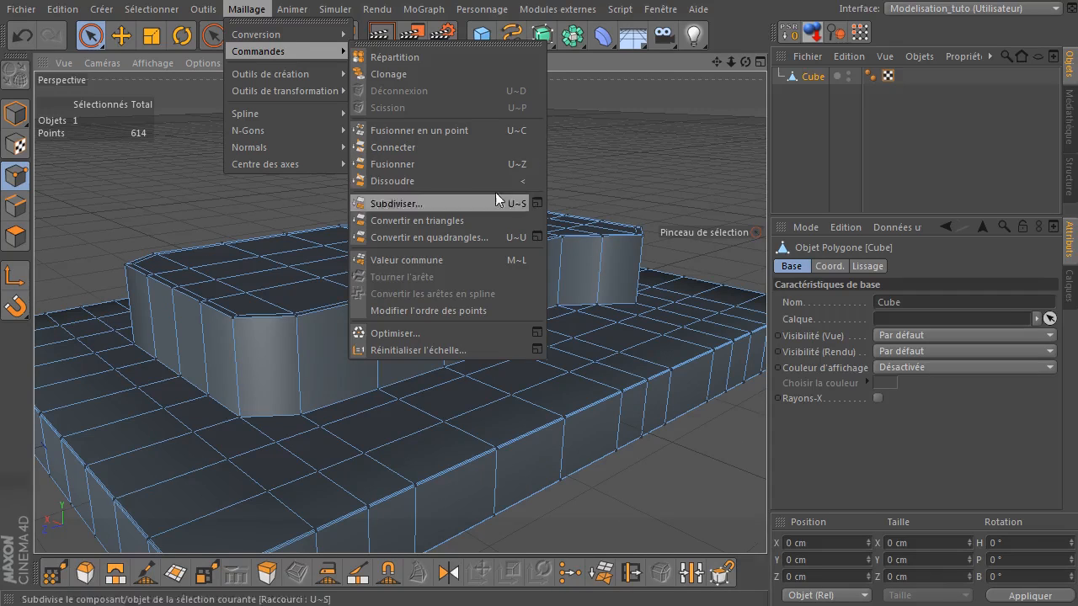
{"action": "left_click", "coordinate": [440, 132]}
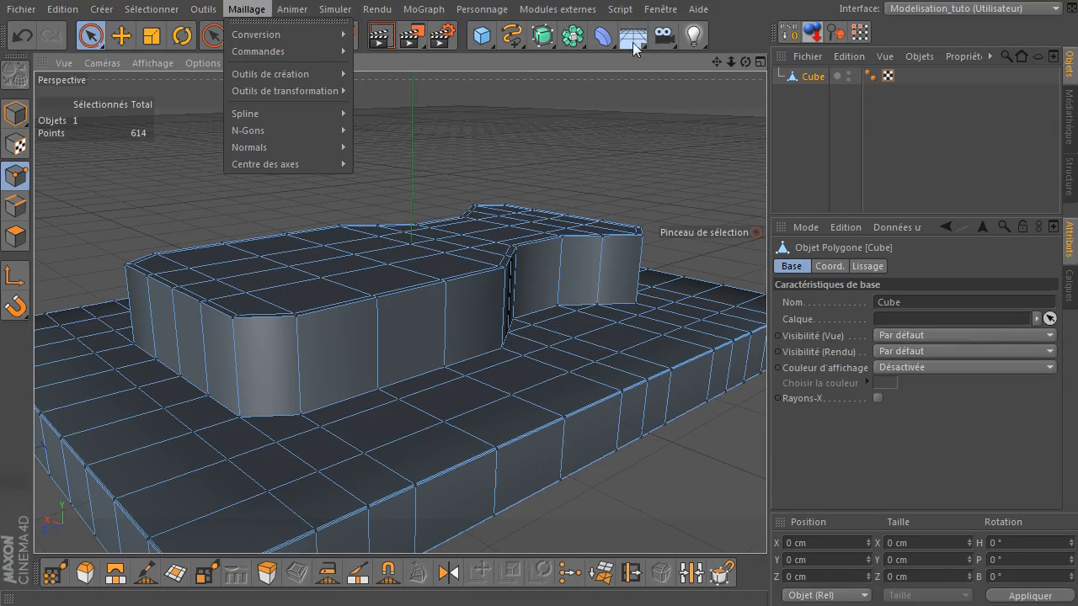
{"action": "mouse_move", "coordinate": [272, 32]}
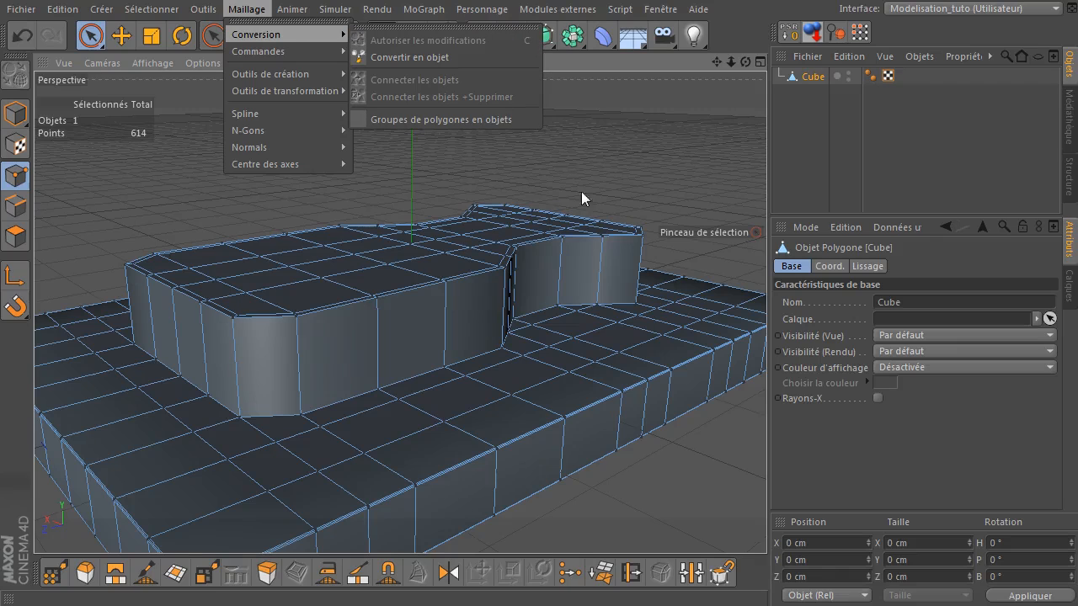
{"action": "left_click", "coordinate": [676, 134]}
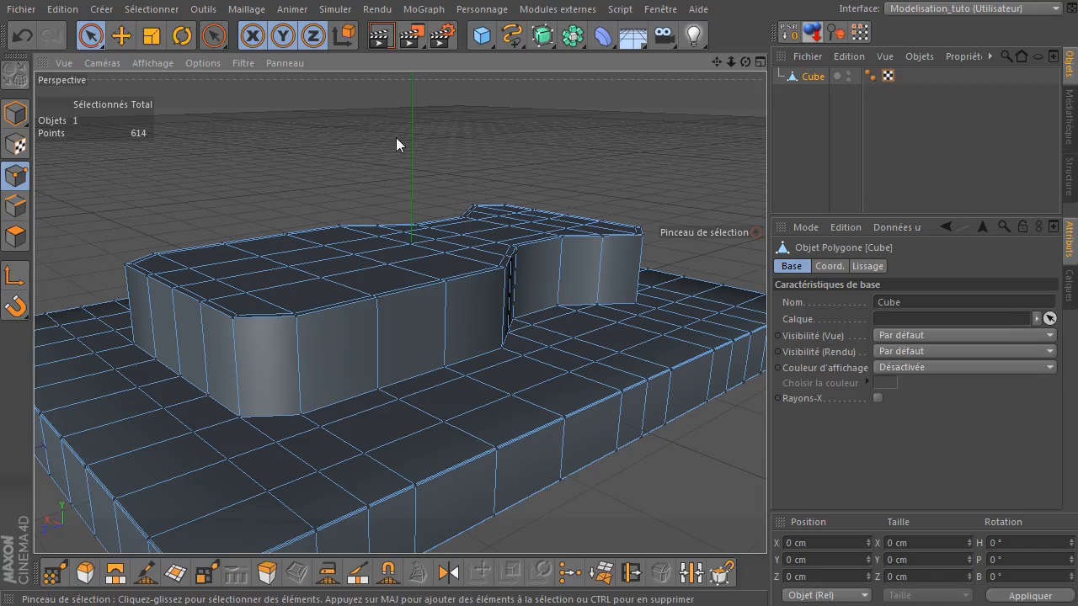
{"action": "mouse_move", "coordinate": [746, 62]}
{"action": "left_mouse_down"}
{"action": "mouse_move", "coordinate": [674, 67]}
{"action": "mouse_move", "coordinate": [808, 61]}
{"action": "mouse_move", "coordinate": [749, 81]}
{"action": "mouse_move", "coordinate": [749, 69]}
{"action": "left_mouse_up"}
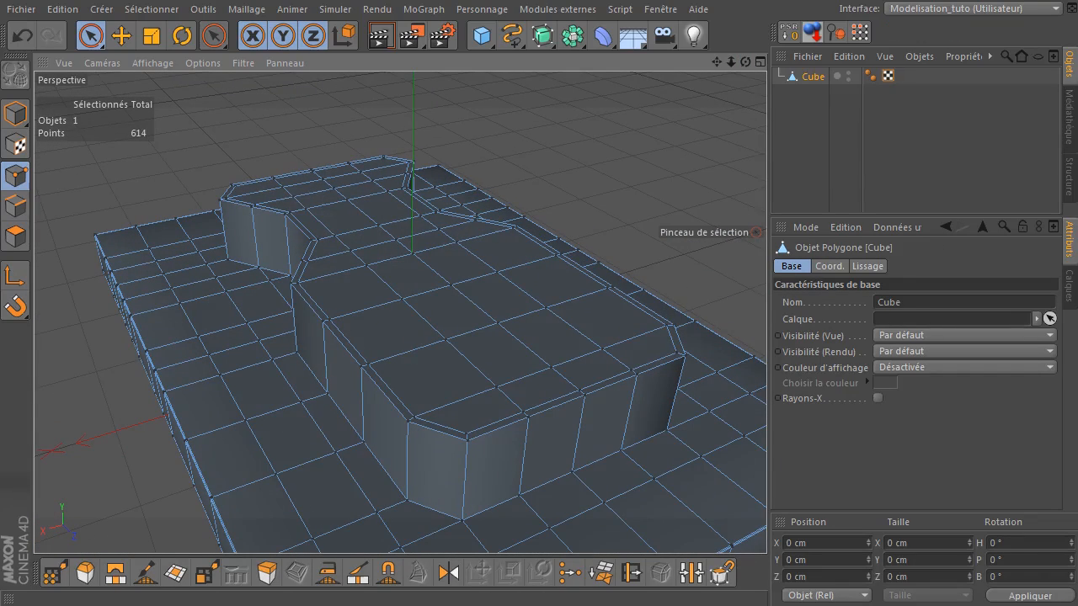